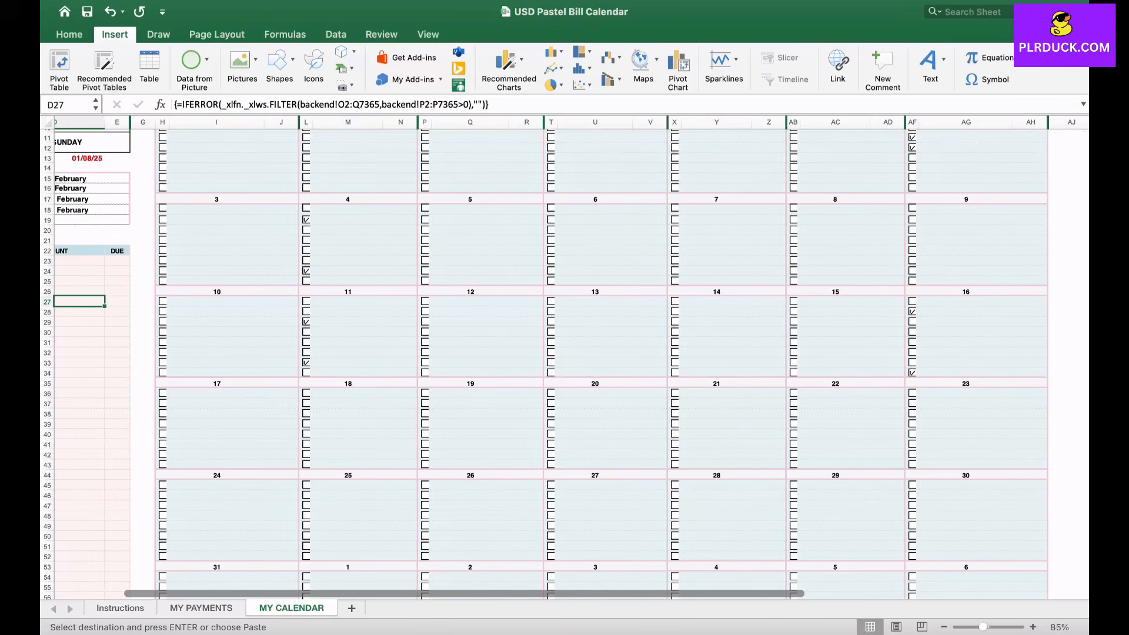
scroll(564, 353, "up", 5)
scroll(564, 353, "left", 2)
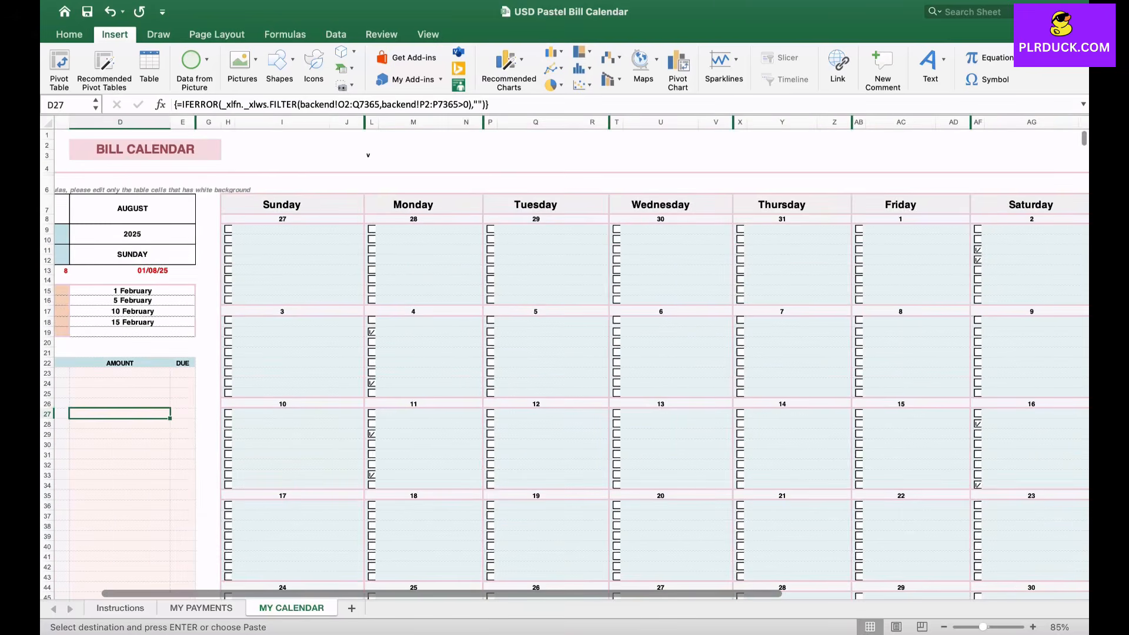
scroll(571, 357, "left", 1)
scroll(571, 357, "left", 4)
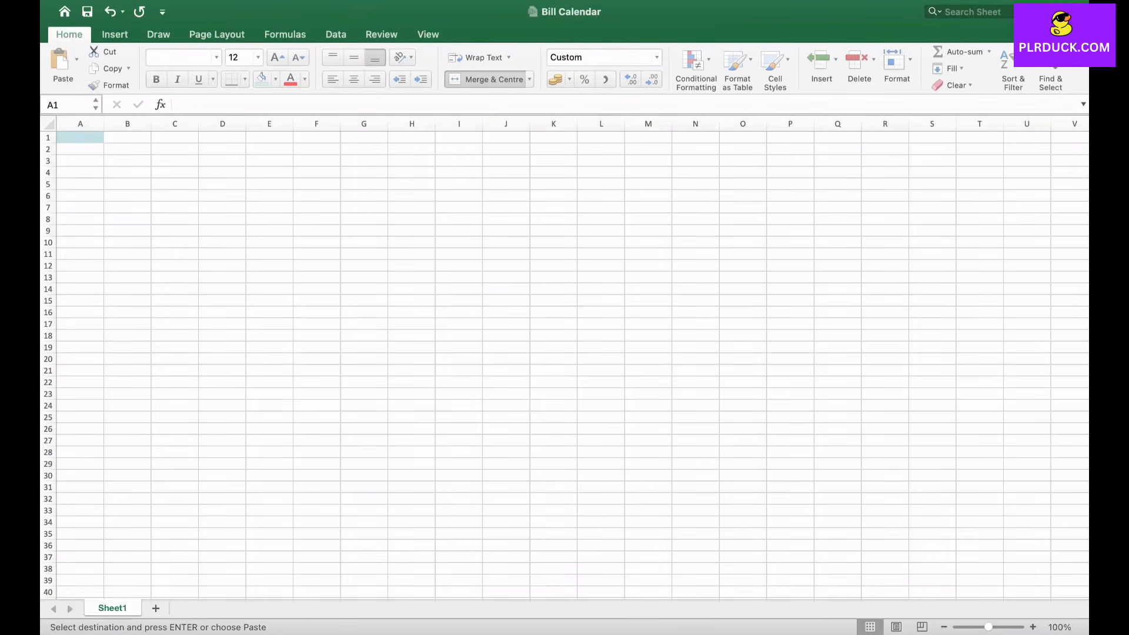
- Rename the worksheet Sheet1 as MY PAYMENTS
double_click(112, 609)
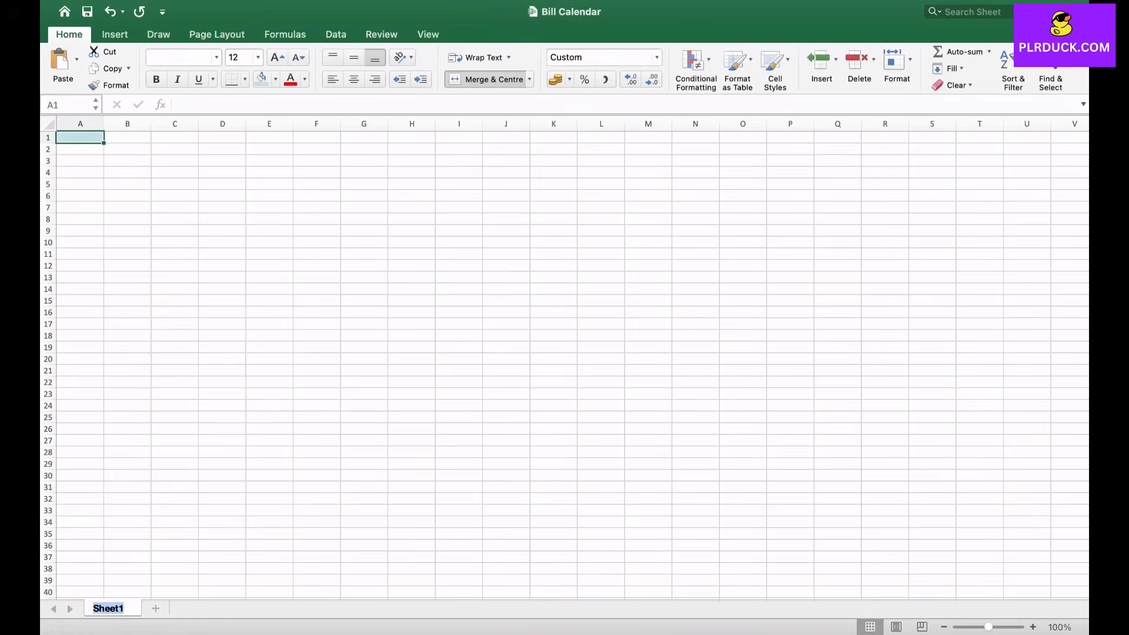
type("MY PAYMENT")
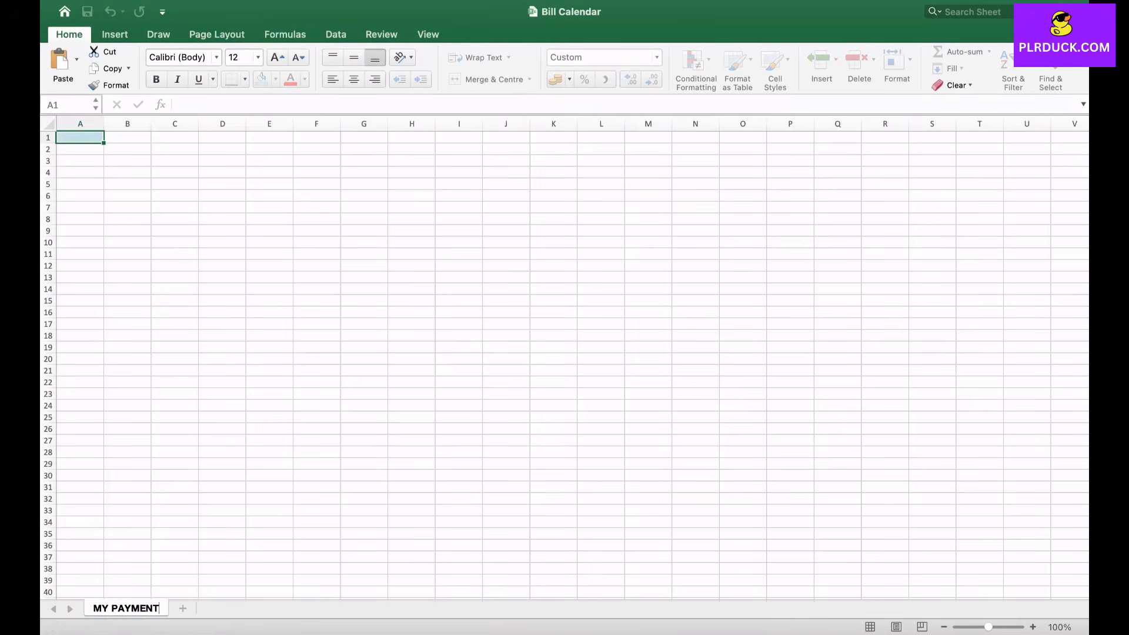
type("S")
key("Return")
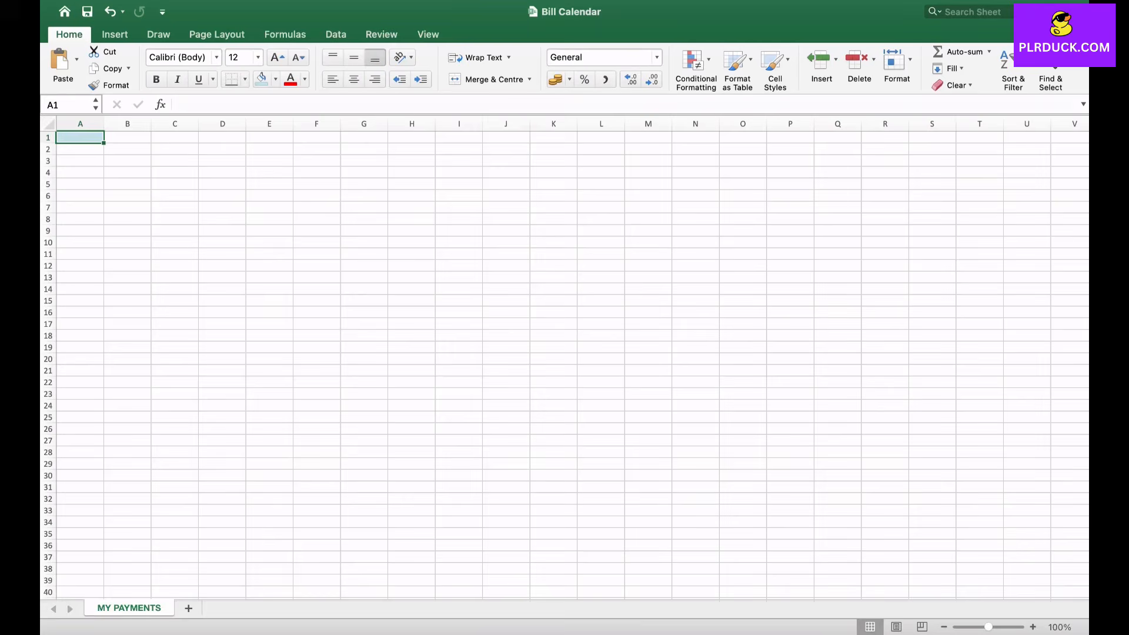
- Merge and centre cells E1:K3 and enter the title MY PAYMENTS in them
left_click_drag(269, 137, 554, 160)
left_click(488, 80)
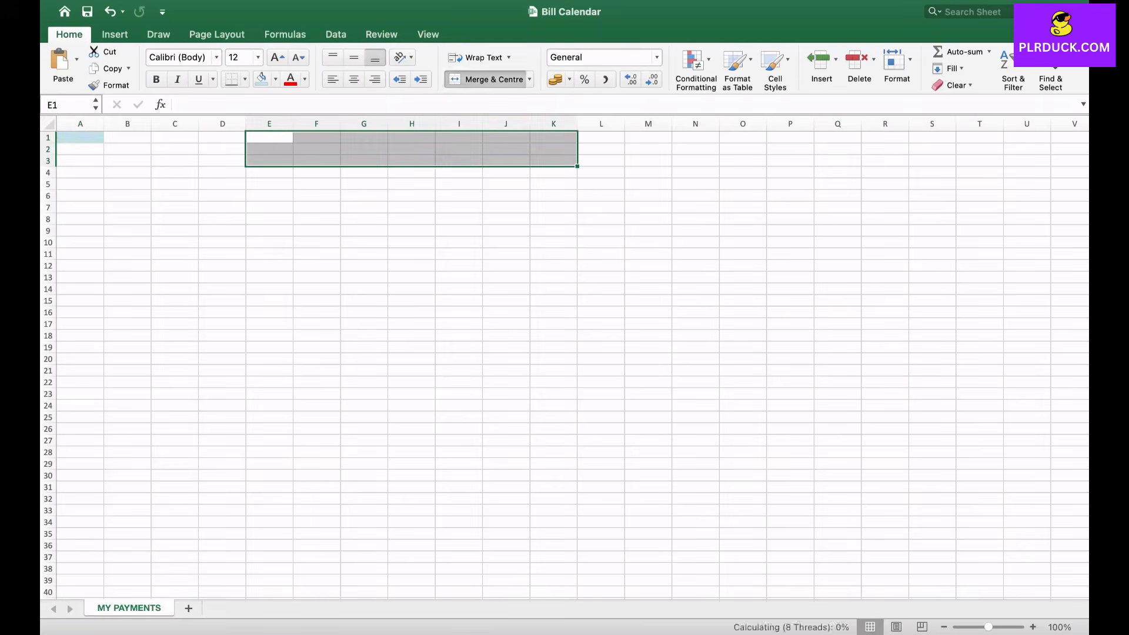
type("MY PAY")
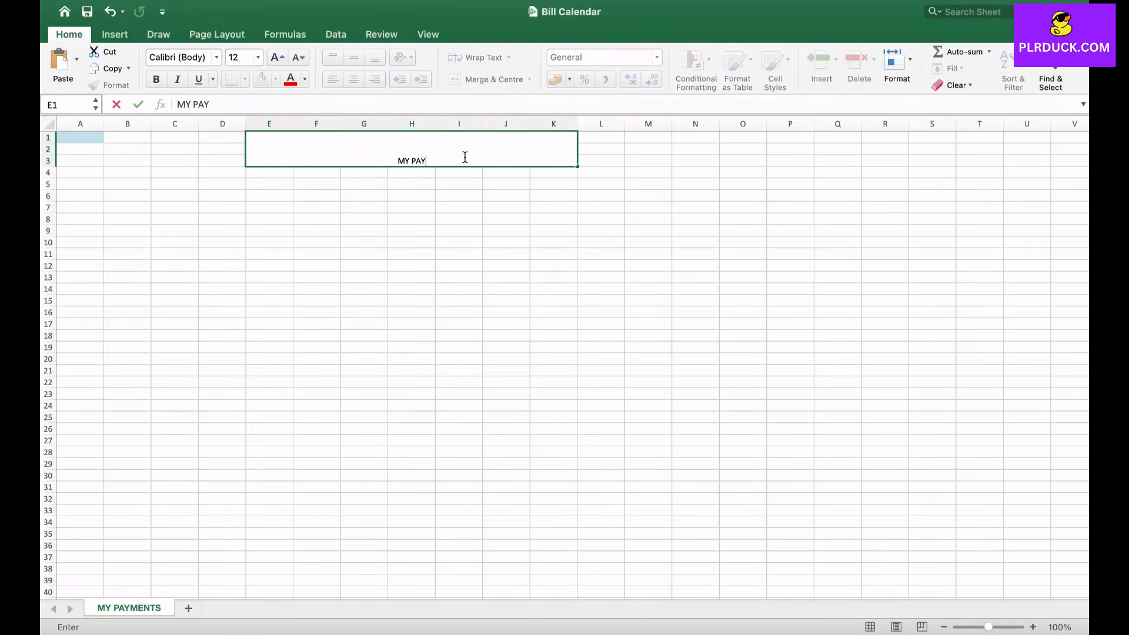
type("MENTS")
left_click(459, 196)
- Format the MY PAYMENTS title as bold, 22 pt and middle-aligned, with the recently used light blue fill
left_click(412, 149)
left_click(156, 79)
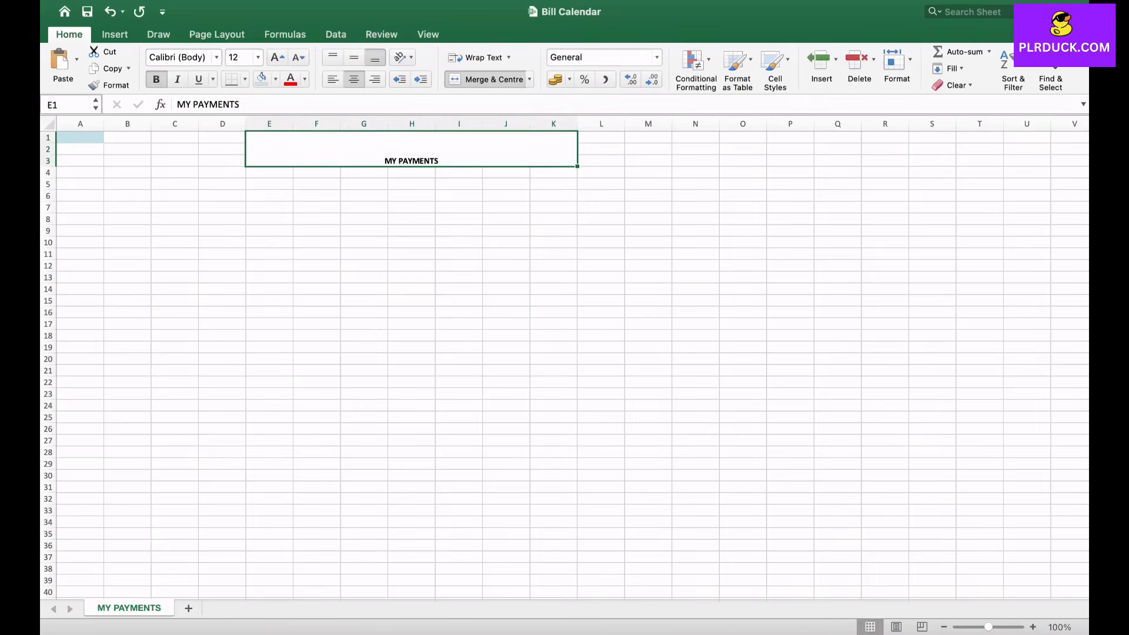
left_click(278, 57)
left_click(277, 57)
left_click(278, 57)
left_click(278, 57)
left_click(278, 57)
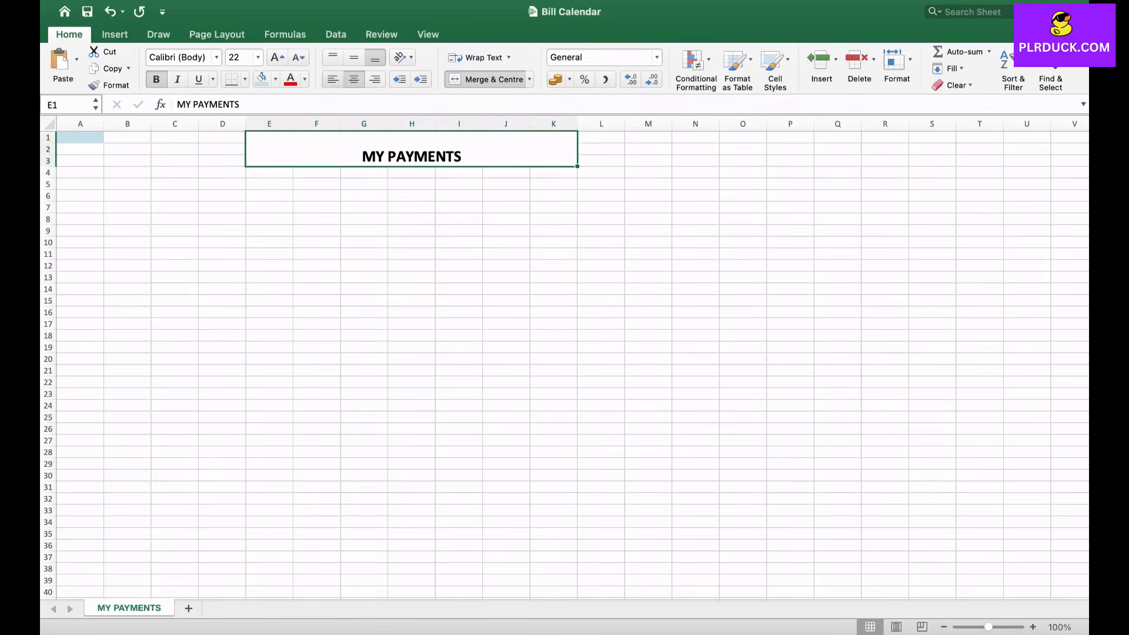
left_click(354, 57)
left_click(275, 79)
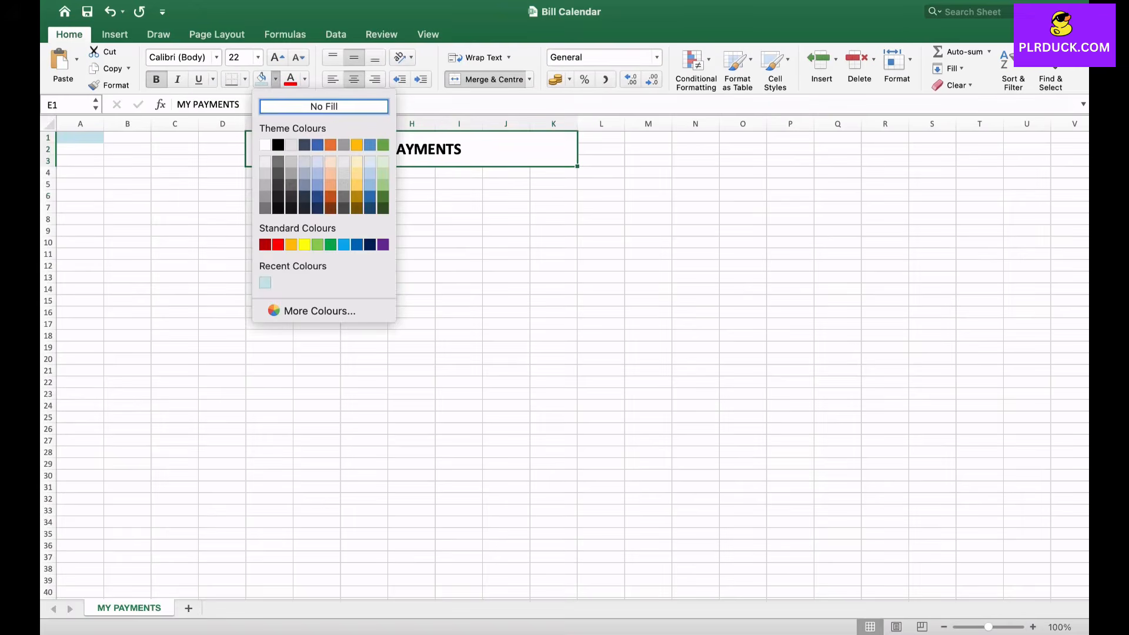
left_click(265, 282)
left_click(222, 288)
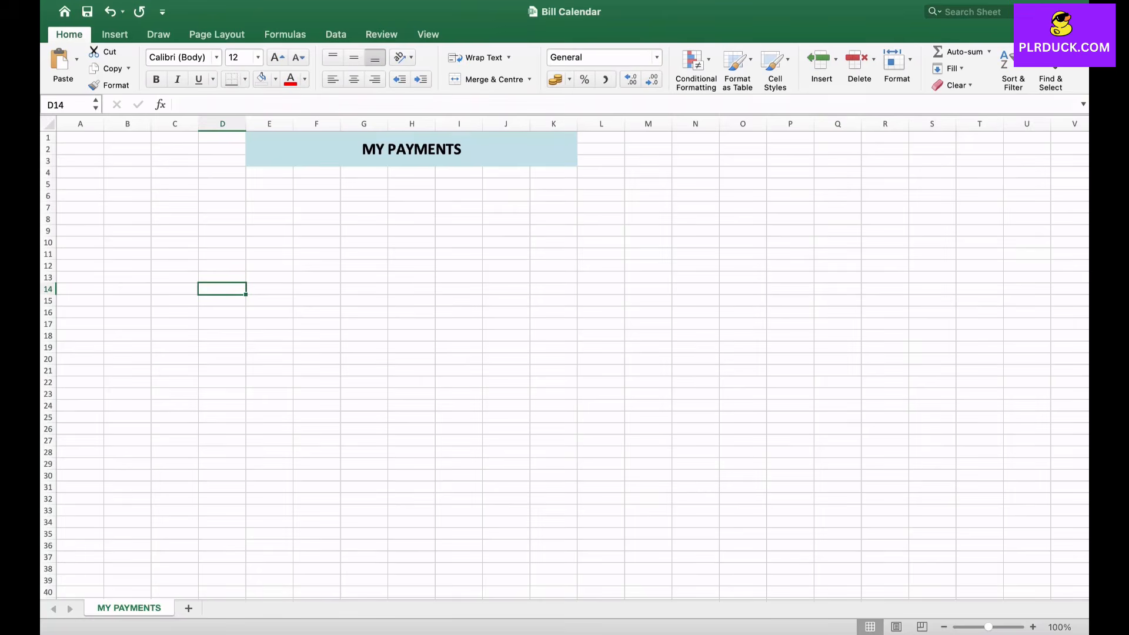
- Widen column B to about twice its width and enter TOTALS in merged, centred cells B7:B8
left_click(127, 207)
left_click_drag(151, 123, 201, 124)
type("TOTAL")
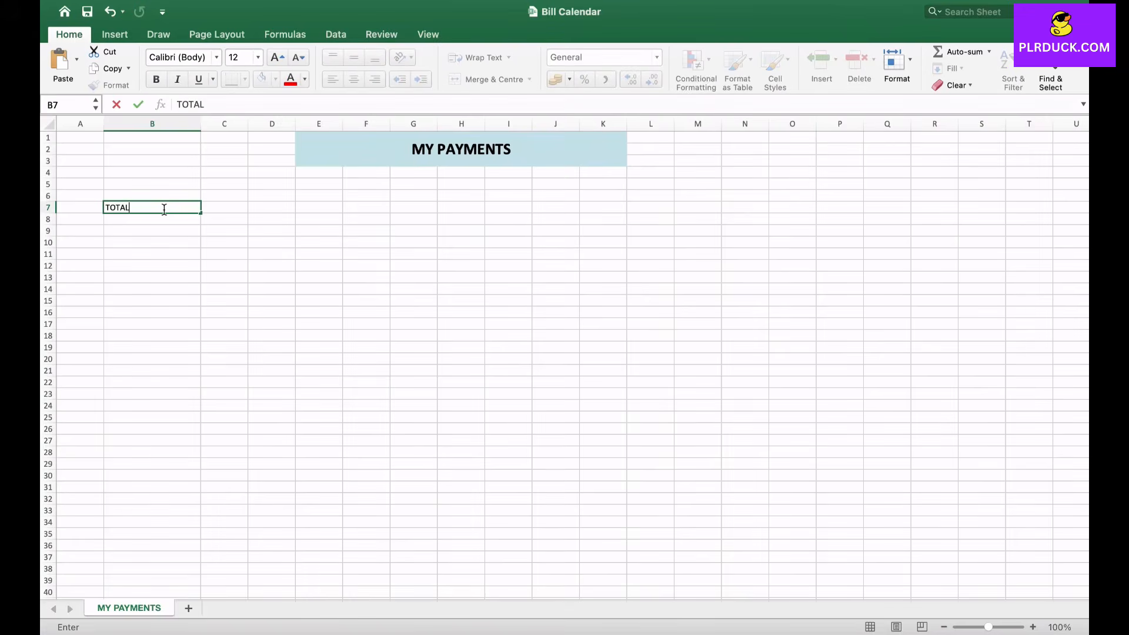
type("S")
left_click_drag(164, 209, 164, 219)
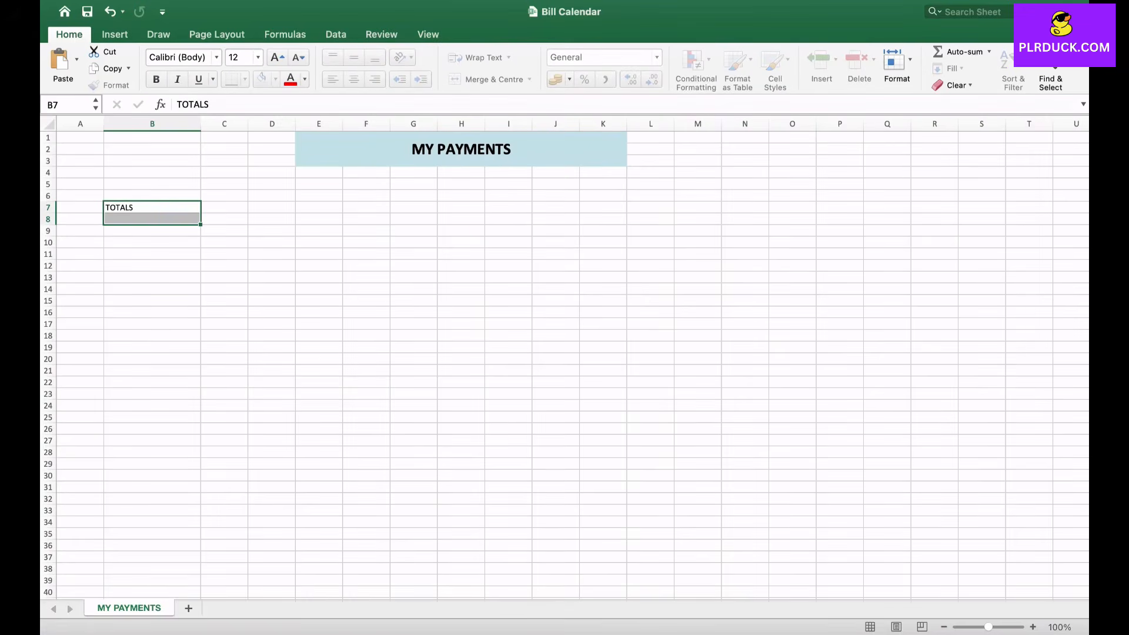
left_click(488, 78)
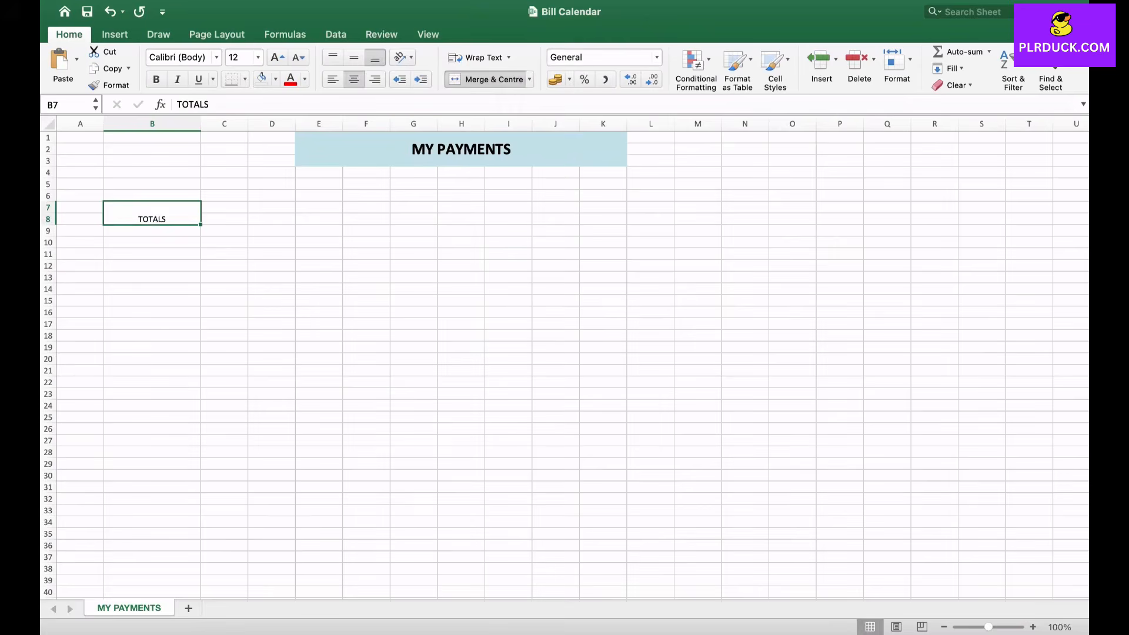
- Enter the headings PERSONAL BILLS in B9 and DUE in C9
left_click(152, 231)
type("P")
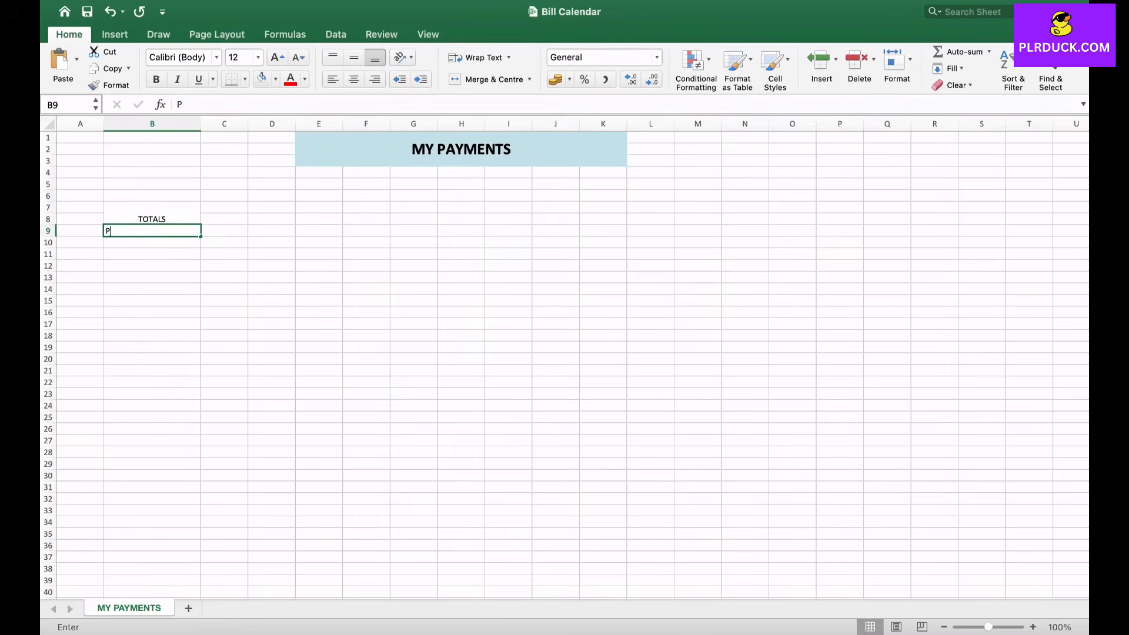
type("ERSONAL ")
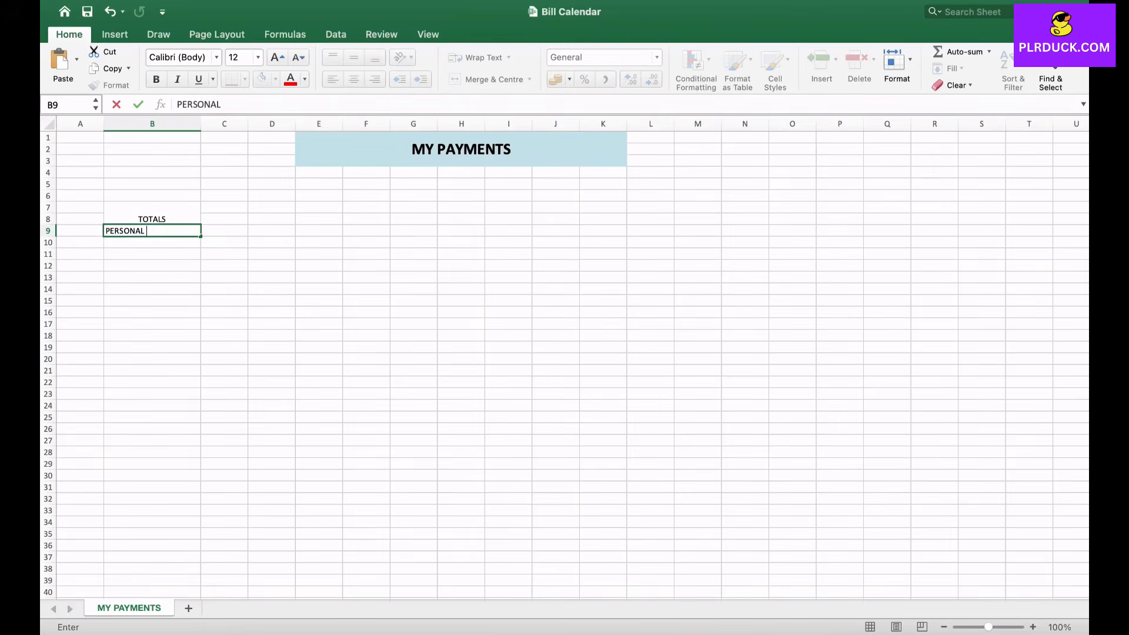
type("BILLS")
key("Return")
left_click(224, 231)
type("DUE")
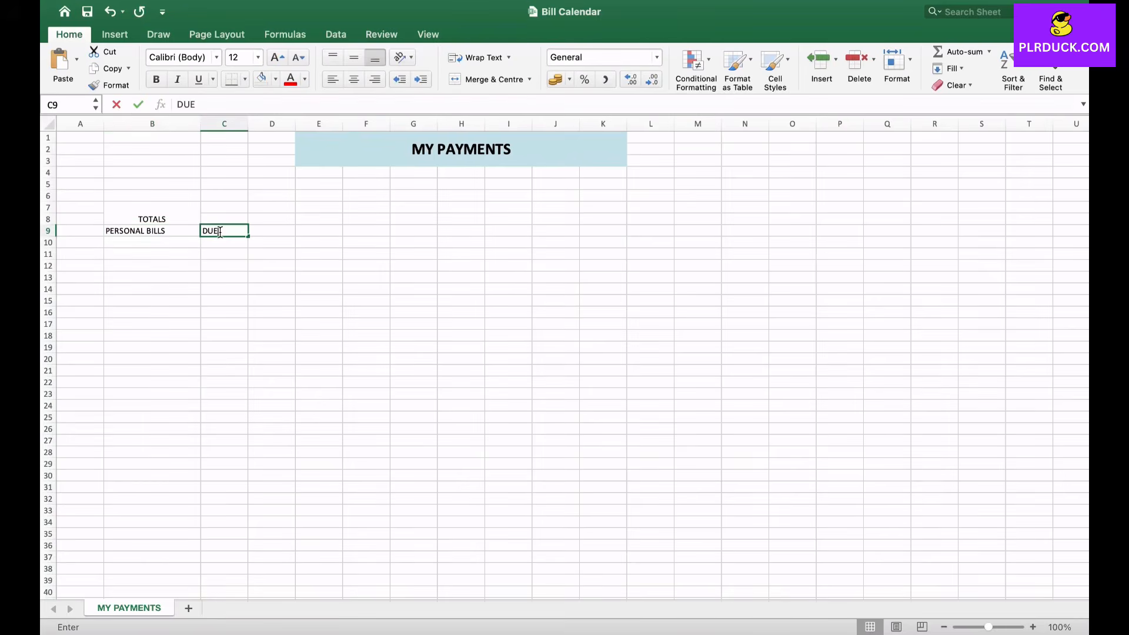
left_click(224, 289)
- Extend the merged, centred TOTALS heading so that it spans cells B7:C8
left_click(153, 213)
key("shift+Right")
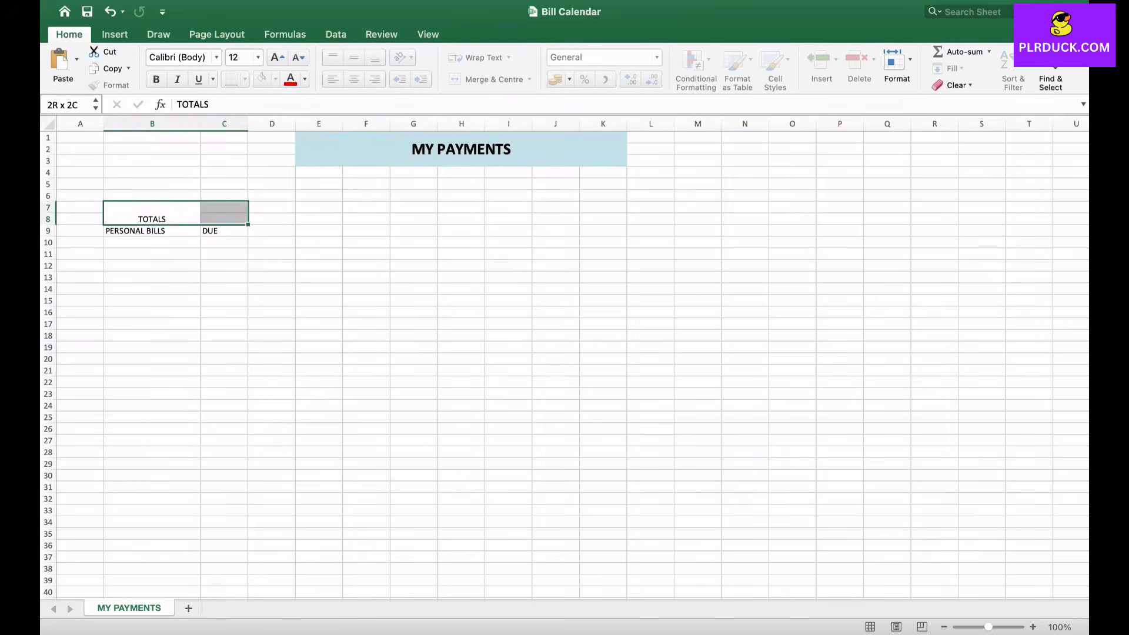
left_click(492, 80)
left_click(271, 242)
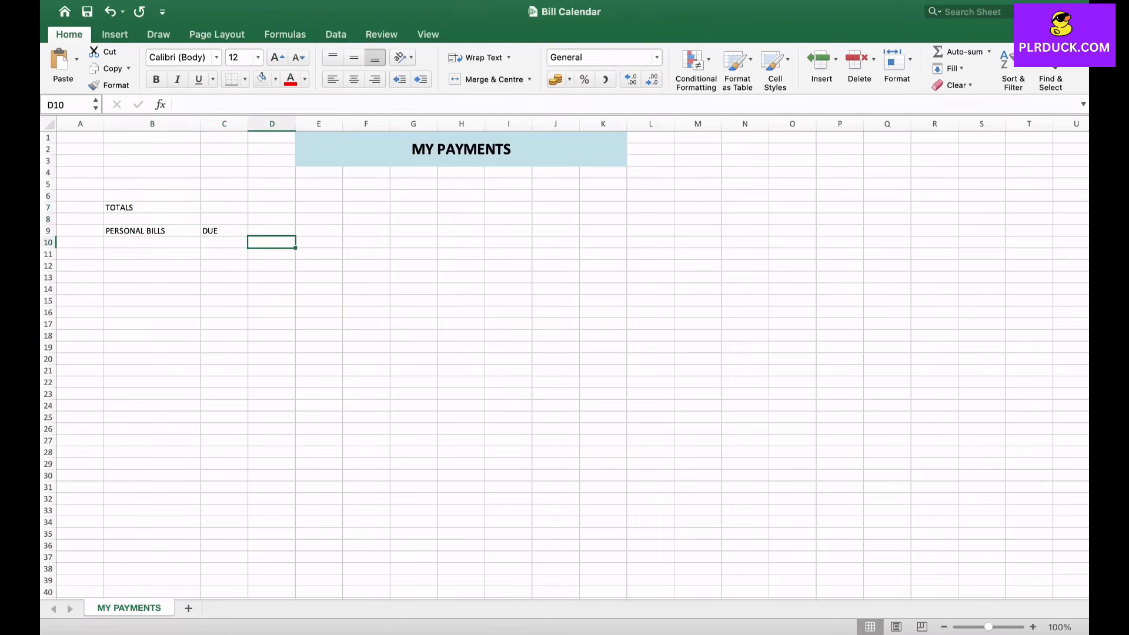
left_click_drag(152, 208, 224, 219)
left_click(493, 79)
left_click(152, 242)
- Enter PLANNED in D7 and JANUARY in merged, centred cells E7:F7
left_click(272, 207)
type("PLANNED")
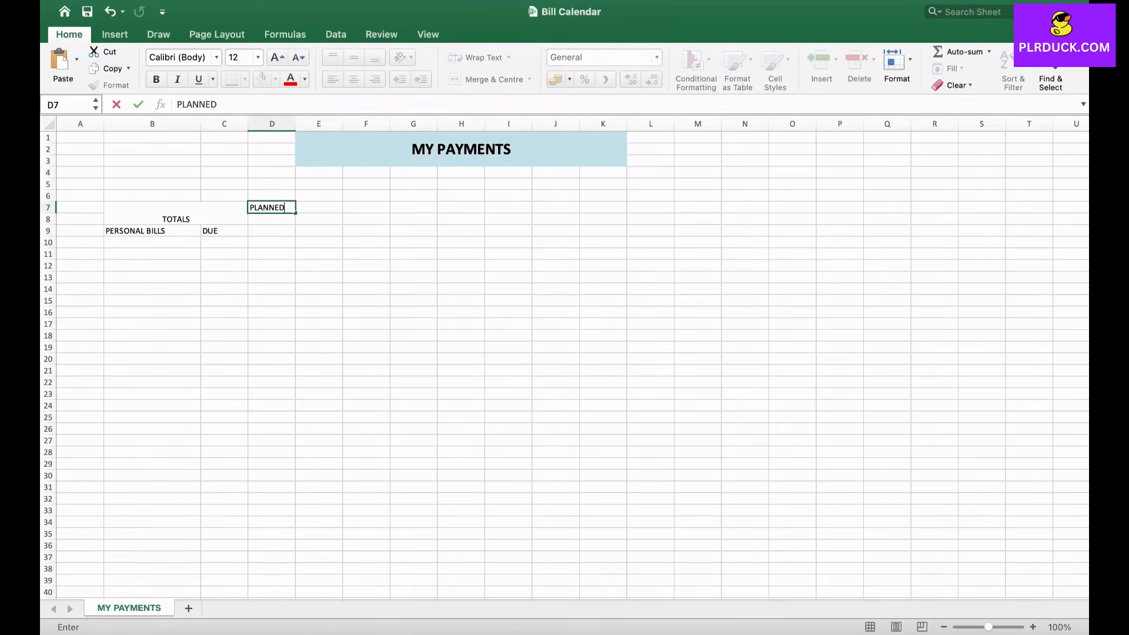
key("Tab")
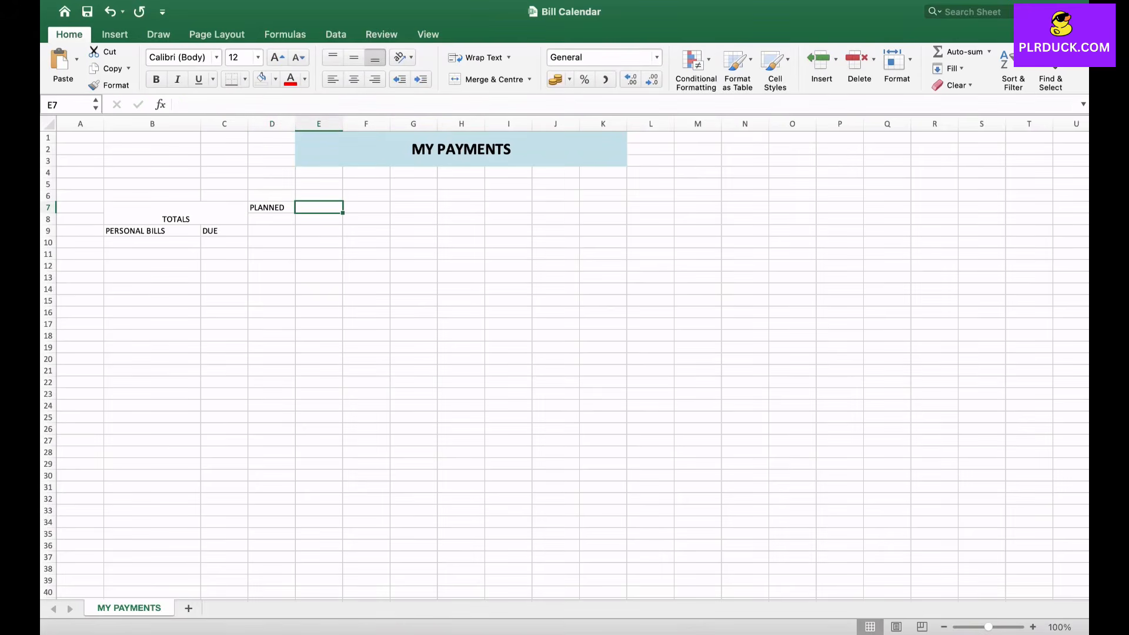
key("shift+Right")
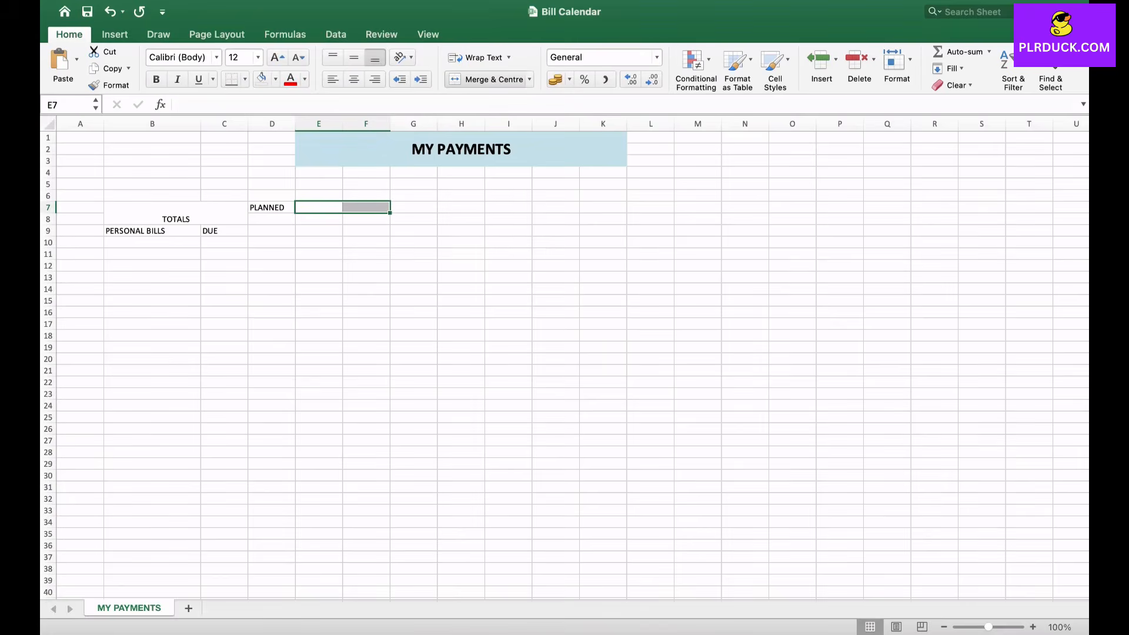
left_click(488, 78)
type("JANUARY")
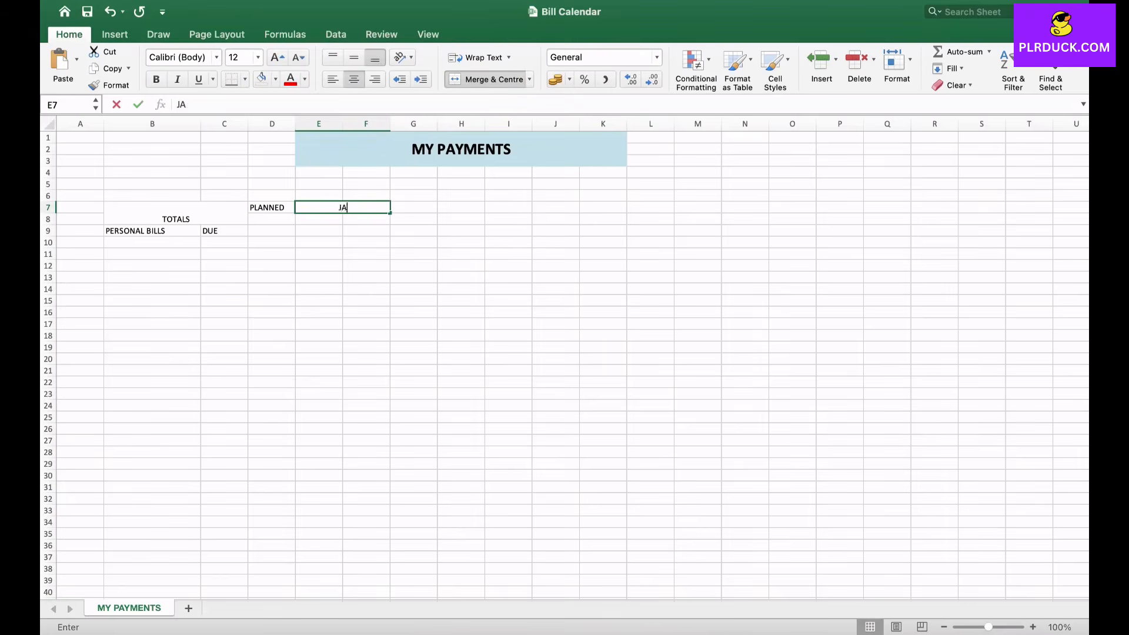
key("Tab")
- Merge and centre the row 7 cells in pairs from G7:H7 through M7:N7 for the next month headings
key("shift+Right")
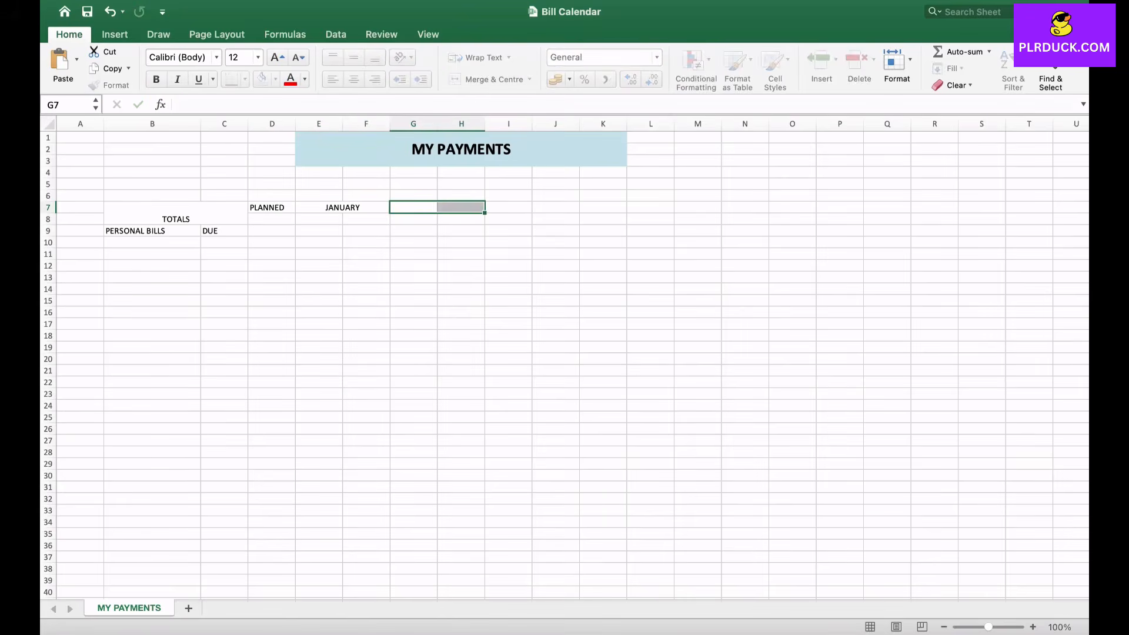
left_click(488, 79)
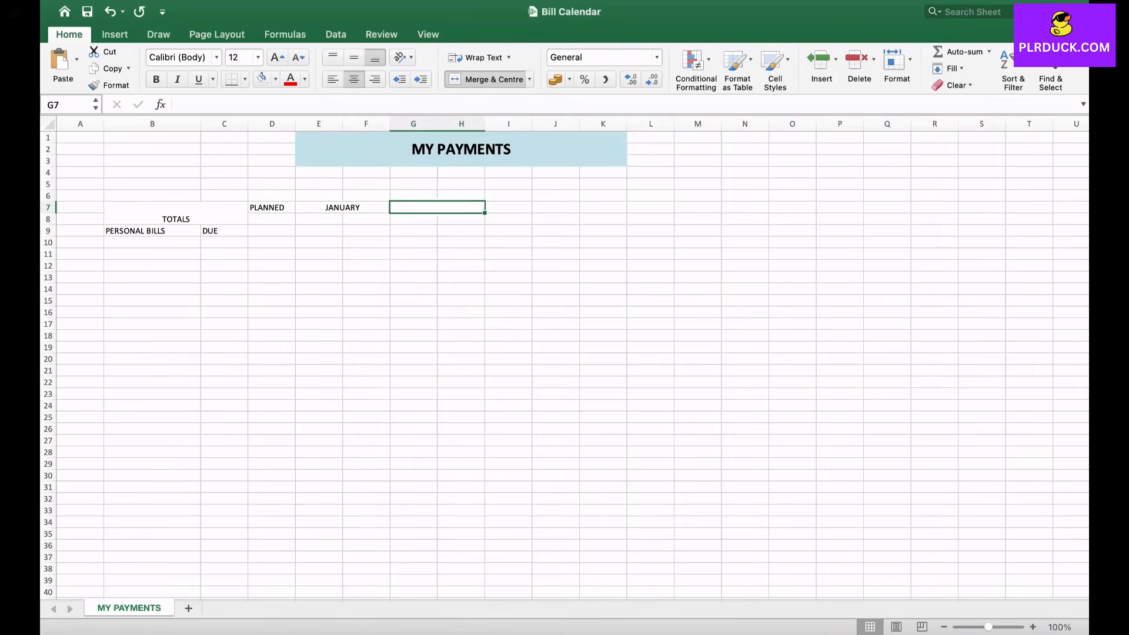
key("Right")
key("shift+Right")
left_click(488, 78)
key("Right")
key("shift+Right")
left_click(488, 79)
key("Right")
key("shift+Right")
left_click(488, 79)
- Merge and centre O7:P7 and Q7:R7, and autofill the month headings from JANUARY through JULY
scroll(573, 364, "right", 3)
left_click_drag(683, 197, 825, 207)
left_click(683, 231)
left_click(488, 79)
left_click(488, 78)
left_click(233, 208)
left_click_drag(281, 212, 833, 259)
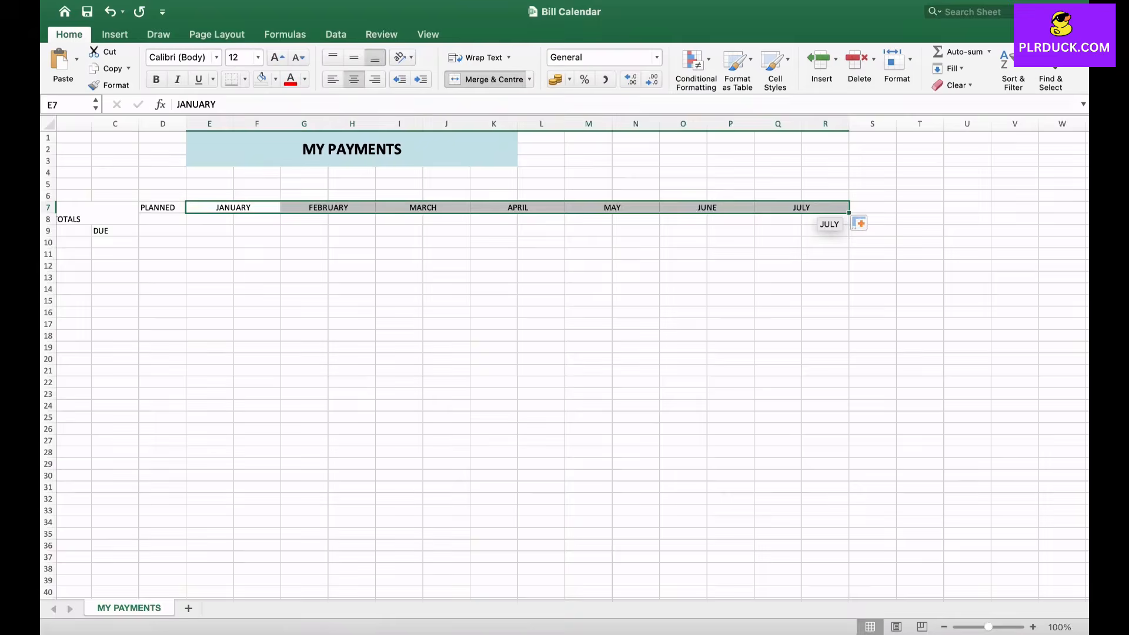
- Merge and centre the row 7 cells in pairs from S7:T7 through AA7:AB7
scroll(834, 259, "right", 10)
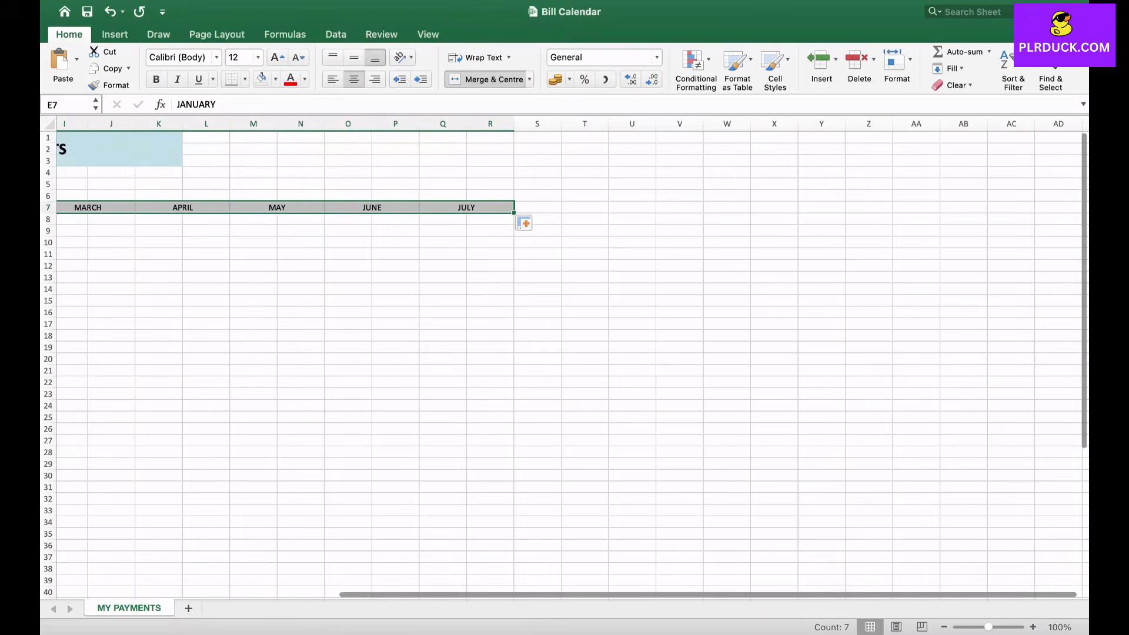
left_click_drag(537, 208, 775, 207)
left_click(487, 79)
left_click(487, 79)
left_click(487, 79)
left_click(487, 79)
left_click_drag(822, 207, 1058, 207)
left_click(486, 80)
- Autofill the month headings from JULY through DECEMBER along row 7
left_click(466, 208)
left_click_drag(514, 213, 964, 211)
left_click(775, 277)
- Format the TOTALS, PERSONAL BILLS, DUE, PLANNED and month headings as bold 14 pt with the light blue fill
scroll(774, 278, "left", 3)
scroll(573, 358, "left", 5)
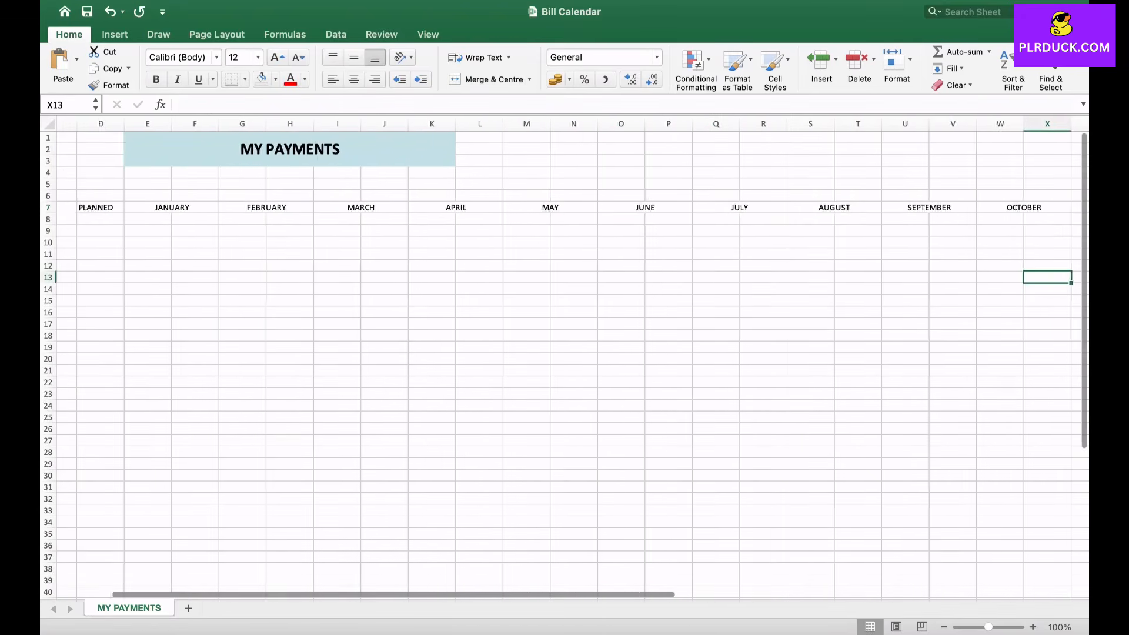
left_click(176, 213)
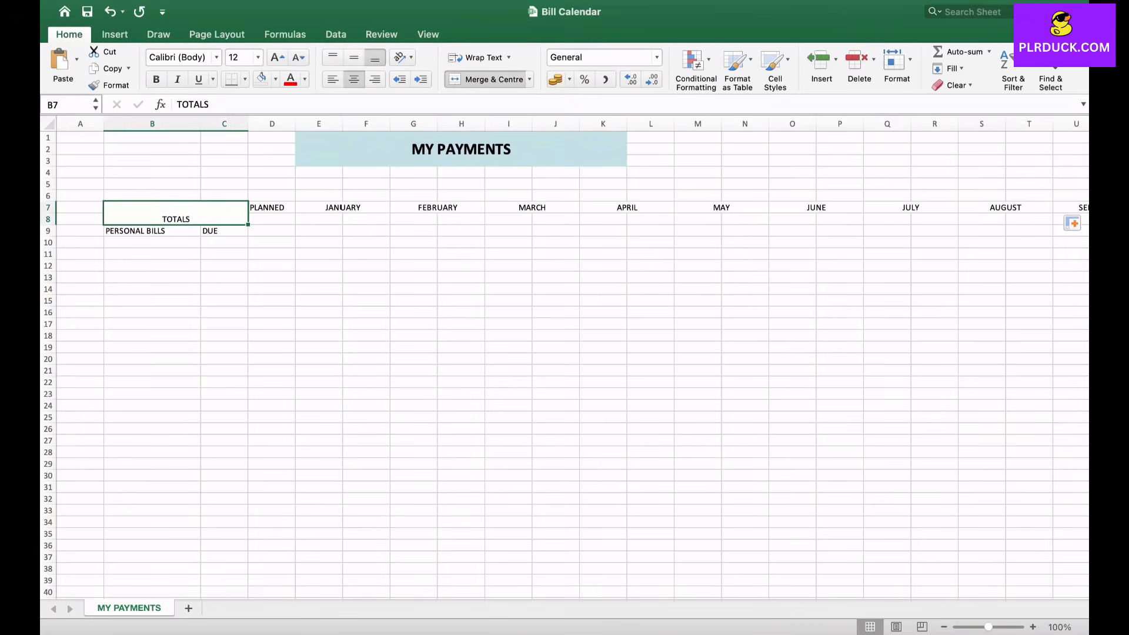
left_click_drag(153, 231, 816, 207)
left_click_drag(911, 208, 1035, 208)
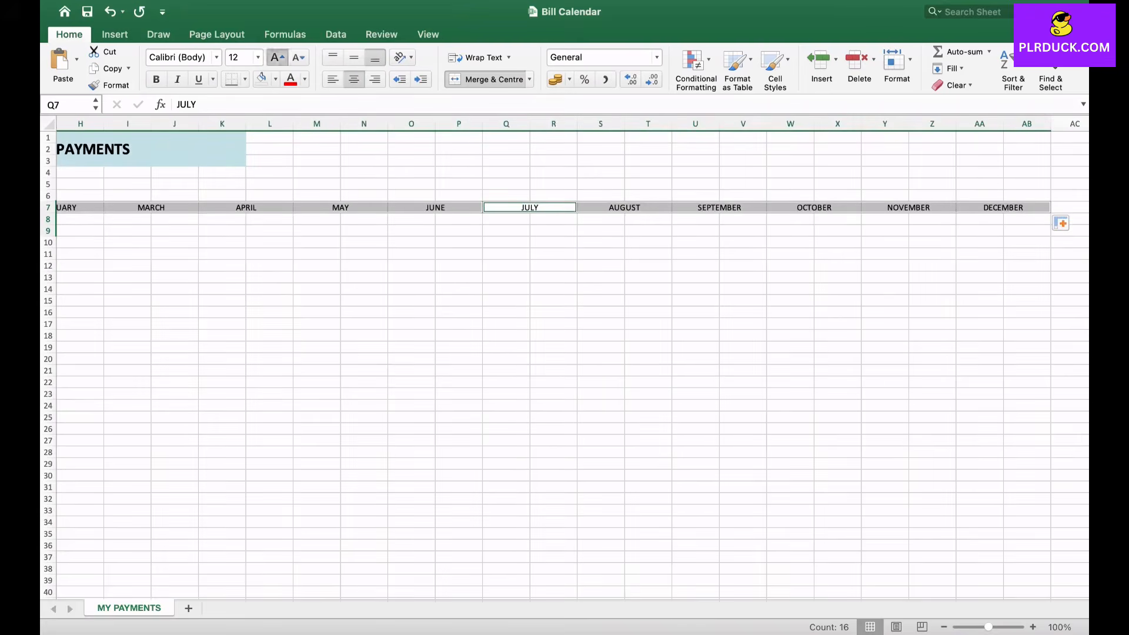
left_click(277, 57)
left_click(156, 79)
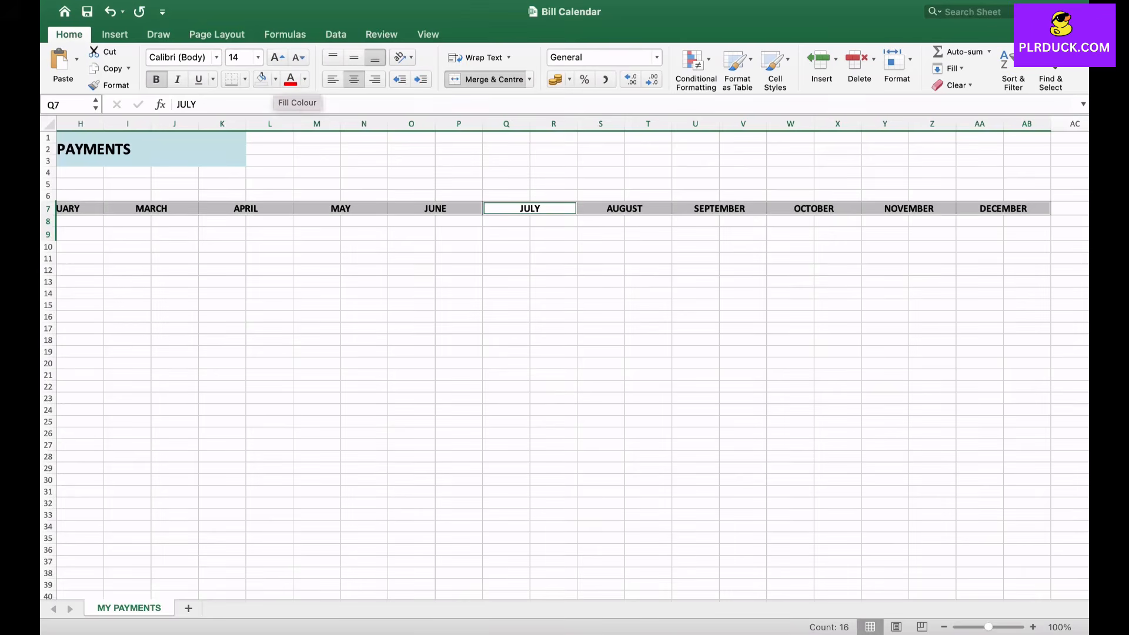
left_click(275, 79)
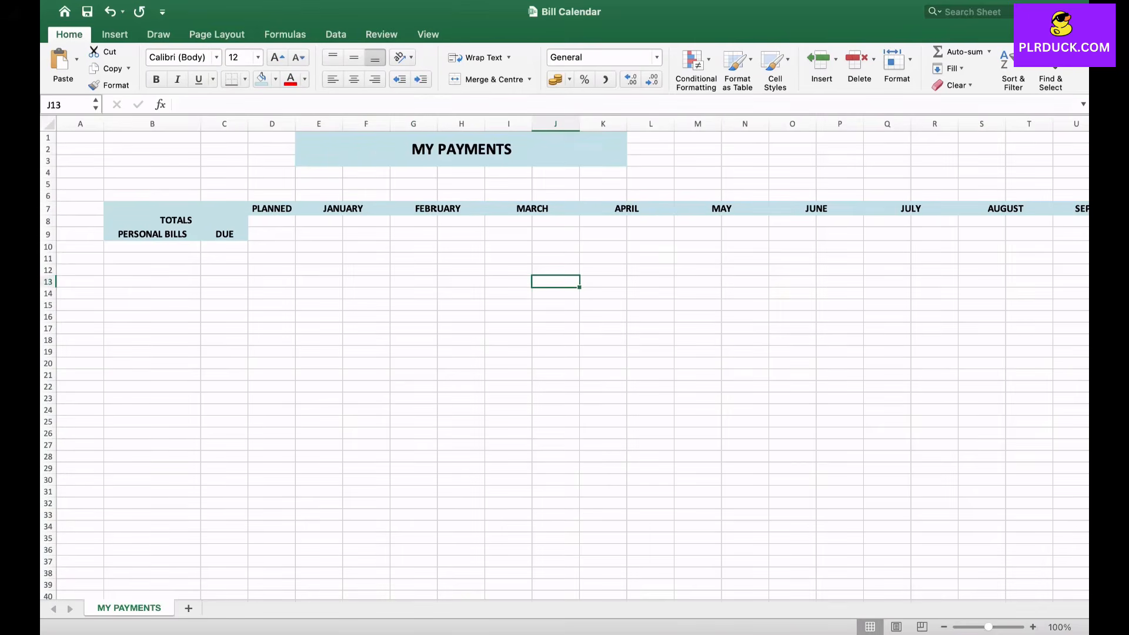
- Enter WIFI, GAS, WATER and MEDICAL BILLS in B10:B13 under PERSONAL BILLS
left_click(152, 247)
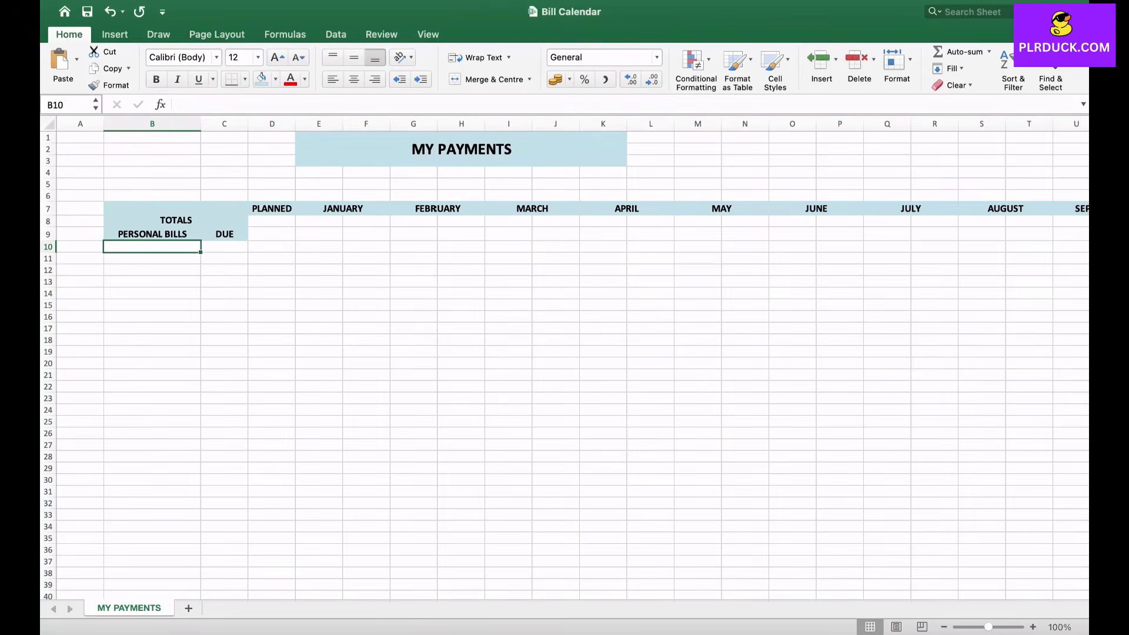
type("WIFI")
key("Return")
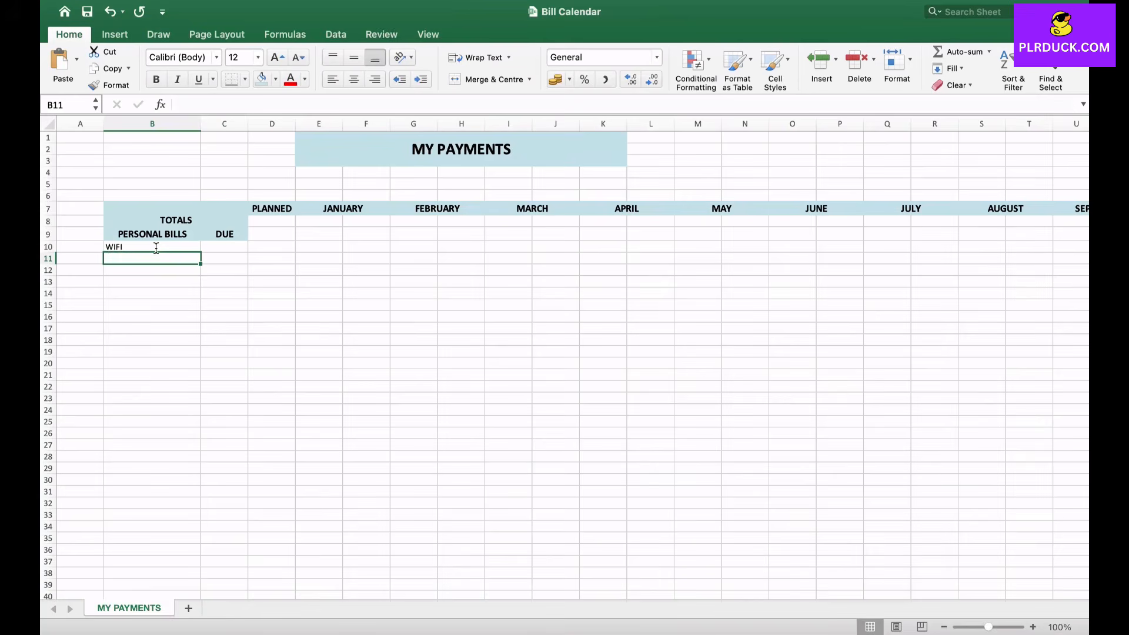
type("GAS")
key("Return")
type("W")
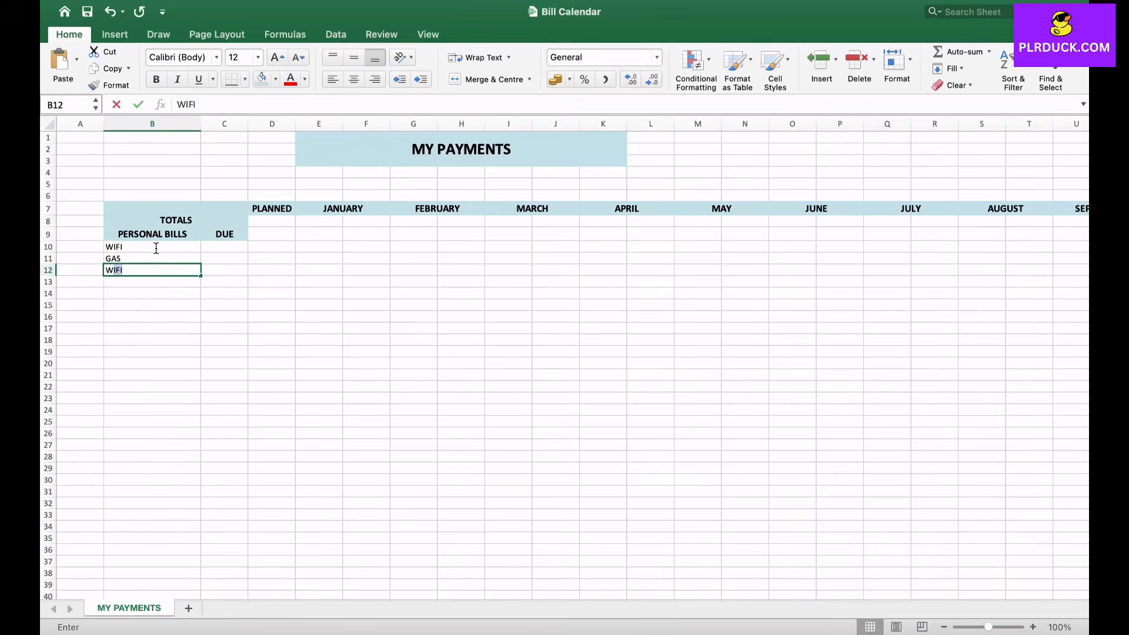
type("ATER")
key("Return")
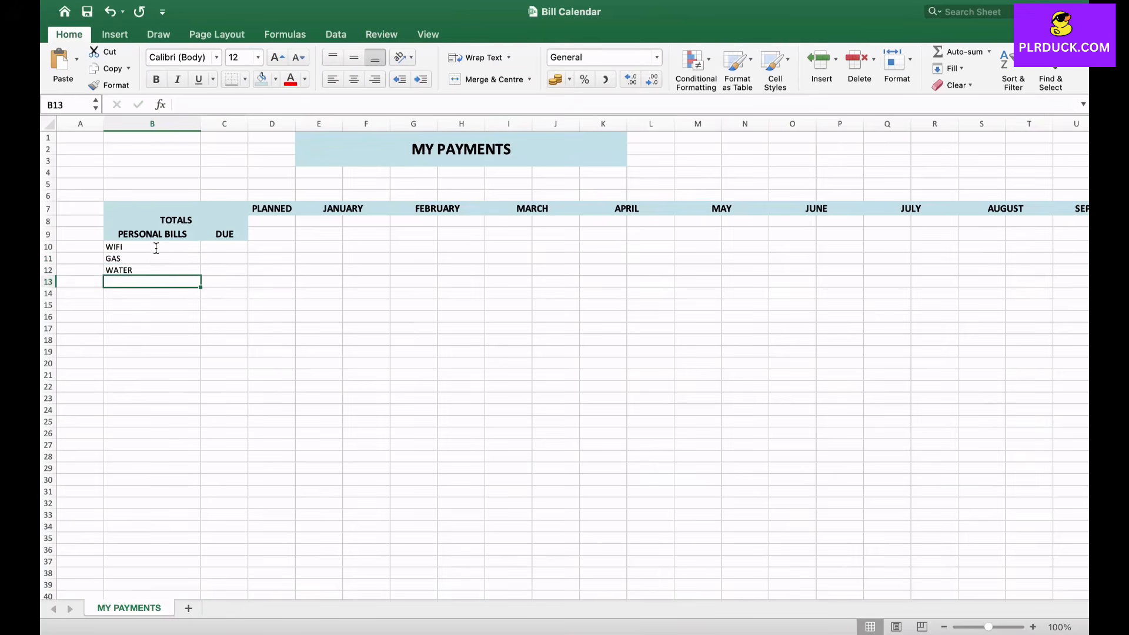
type("MEDICAL ")
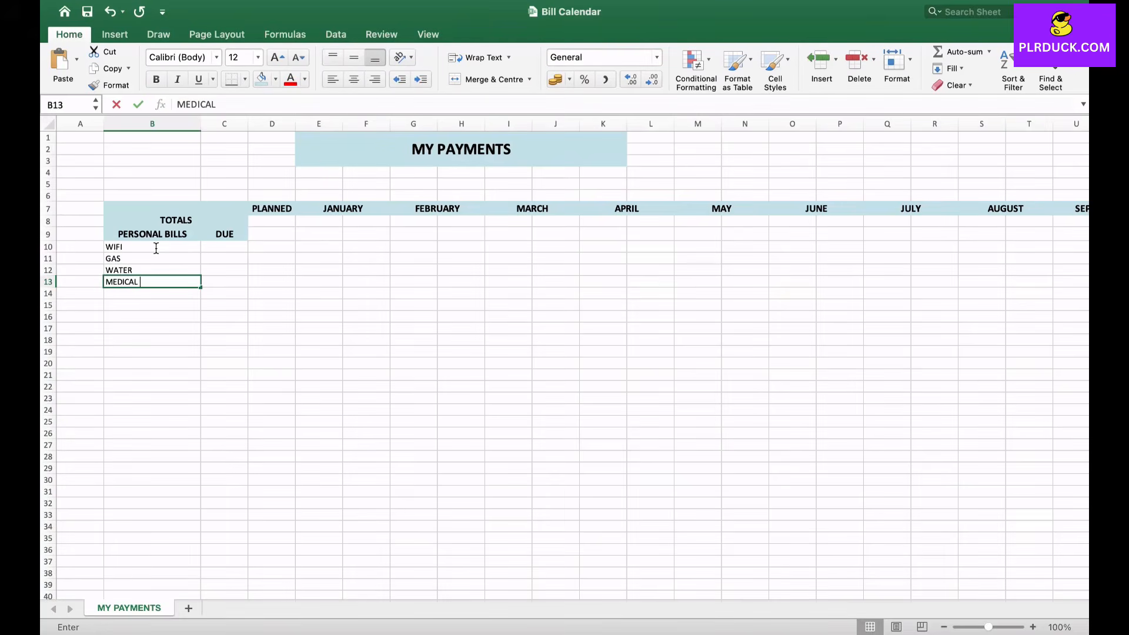
type("BILLS")
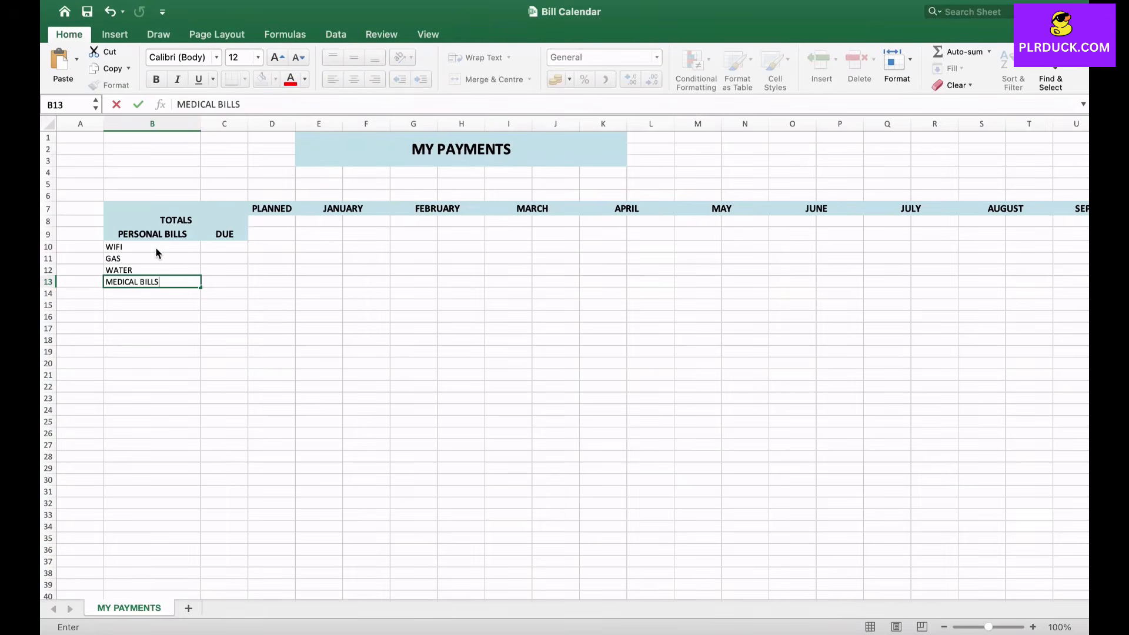
key("Return")
key("Return")
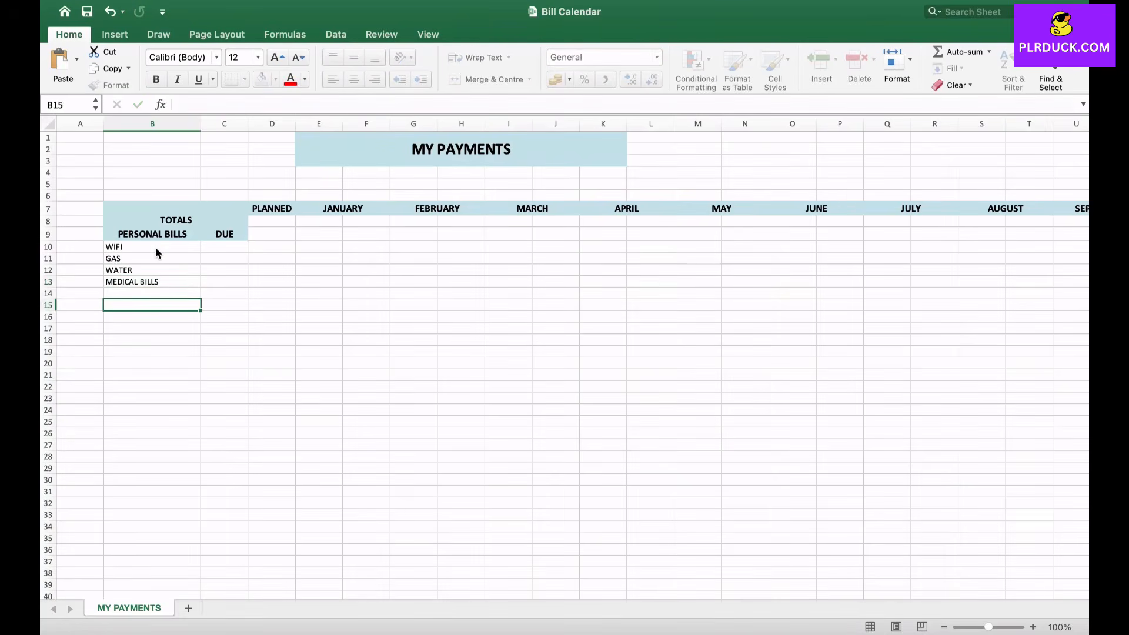
- Enter the section headings SUBCRIPTION BILLS in B17 and DUE in C17
key("Return")
key("Return")
type("SUBCRIPTIONS")
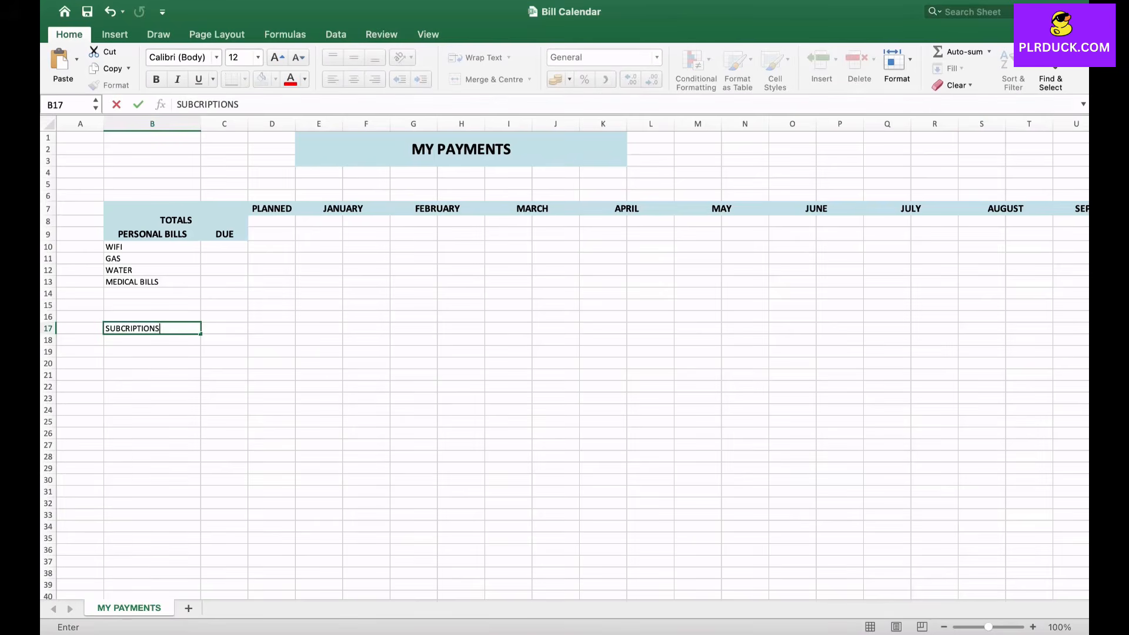
key("BackSpace")
type("BILLS")
key("Return")
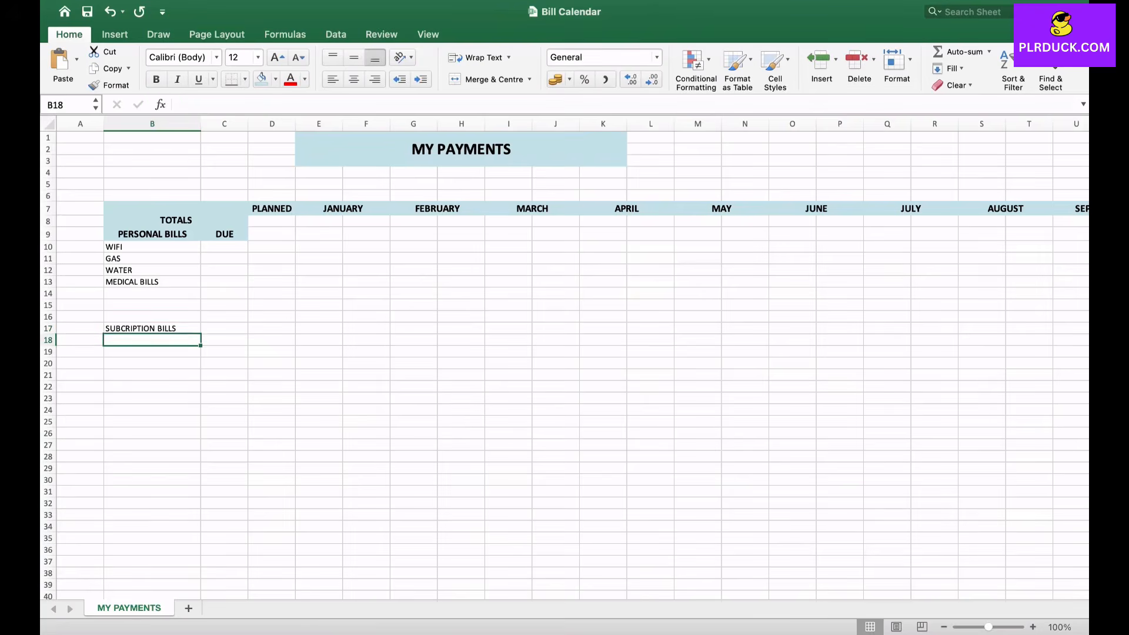
left_click(224, 329)
type("DUE")
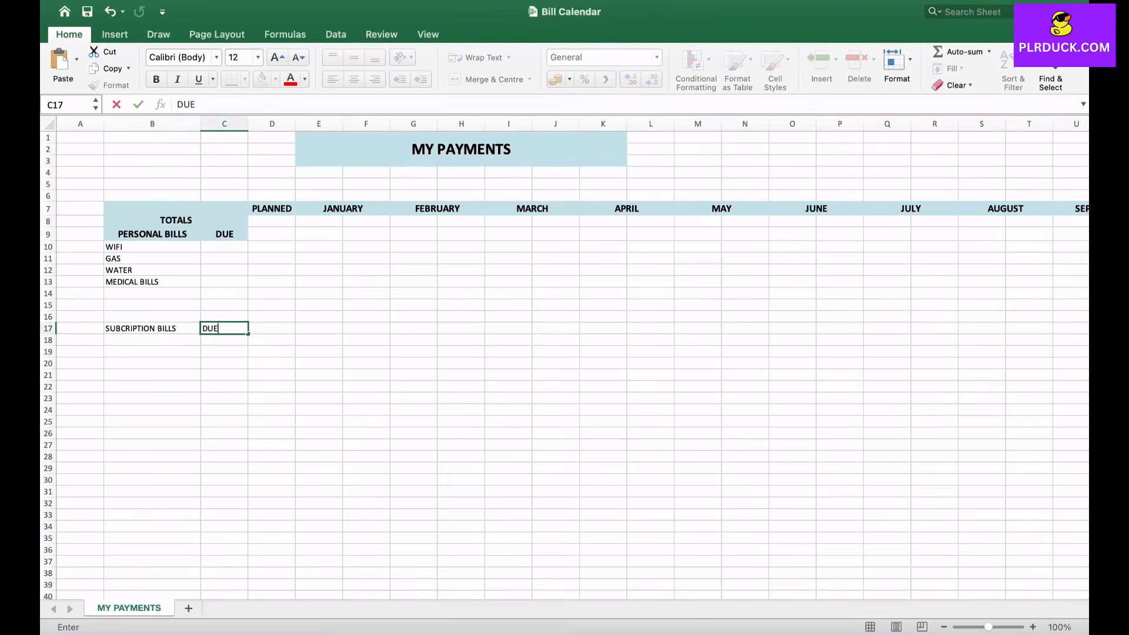
left_click(224, 375)
- Format B17:AB17 with the light blue fill, bold text and a font one size larger
left_click_drag(152, 328, 1052, 336)
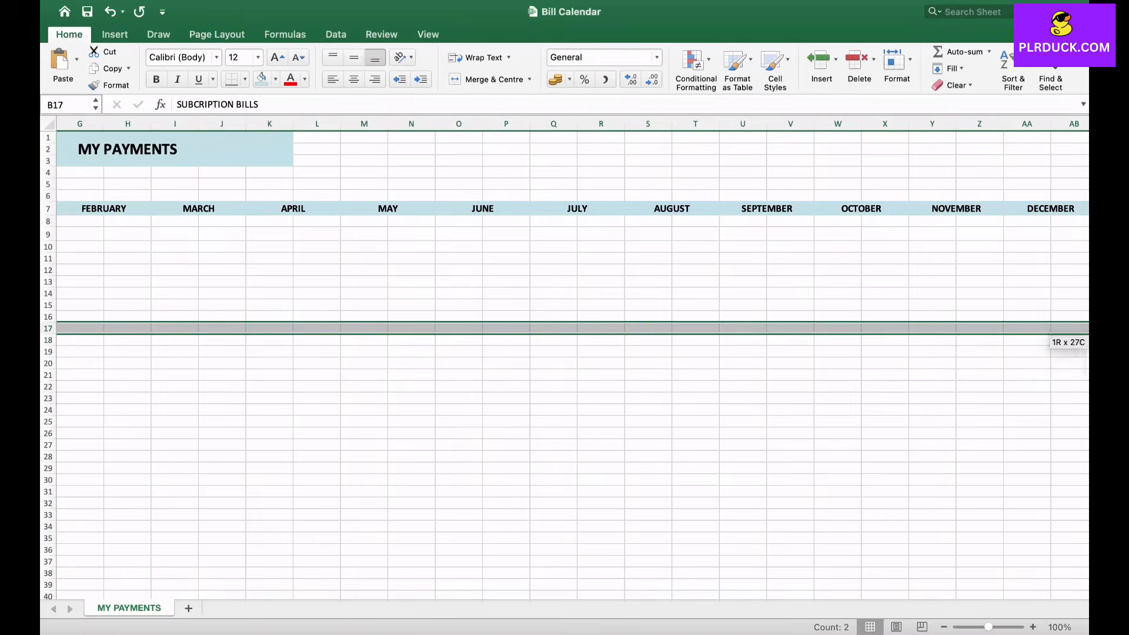
left_click(261, 79)
left_click(278, 57)
left_click(157, 80)
- Enter MS OFFICE, GOOGLE WORKSPACE and CHATGPT in B18:B20 under SUBCRIPTION BILLS
left_click(152, 343)
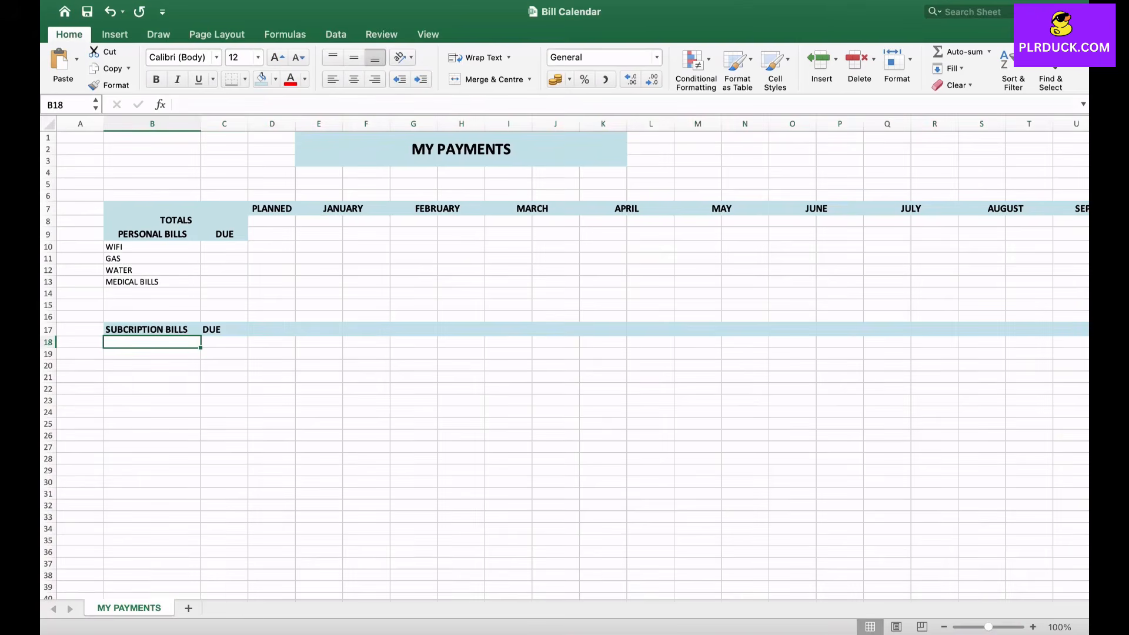
type("MS OFFICE")
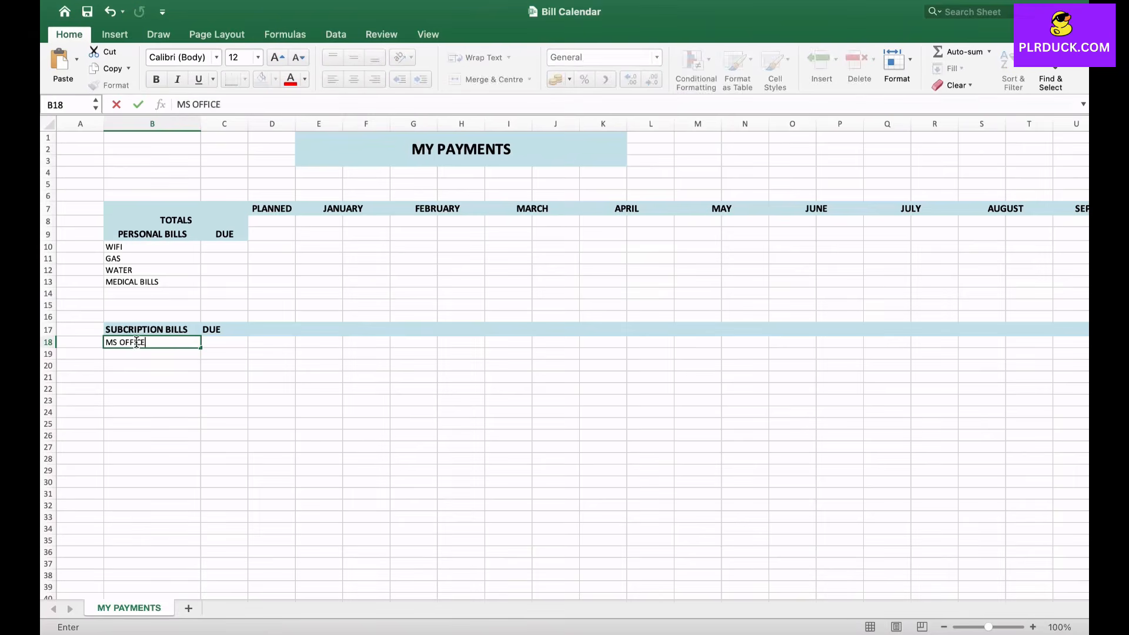
key("Return")
type("GOOGLE ")
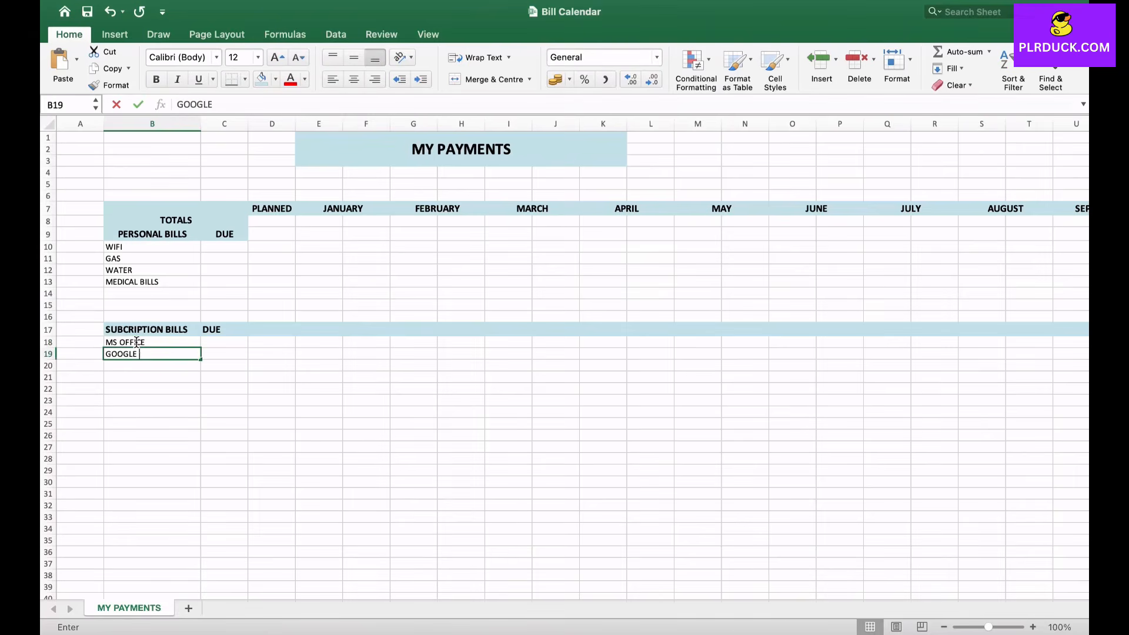
type("WORKSPACE")
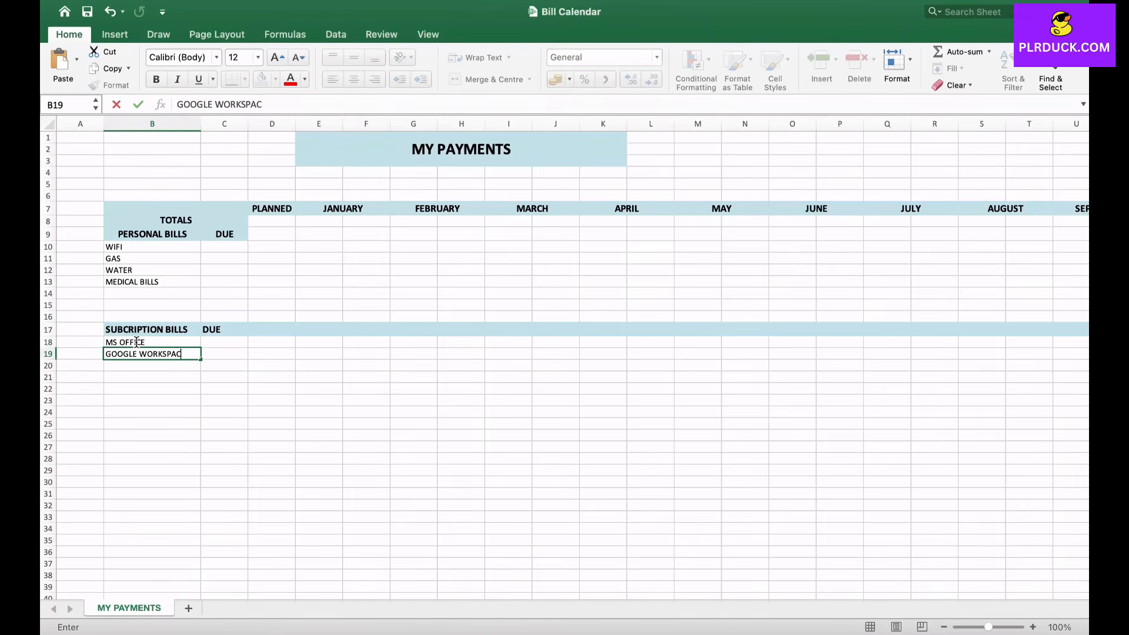
key("Return")
type("CHATGP")
key("Return")
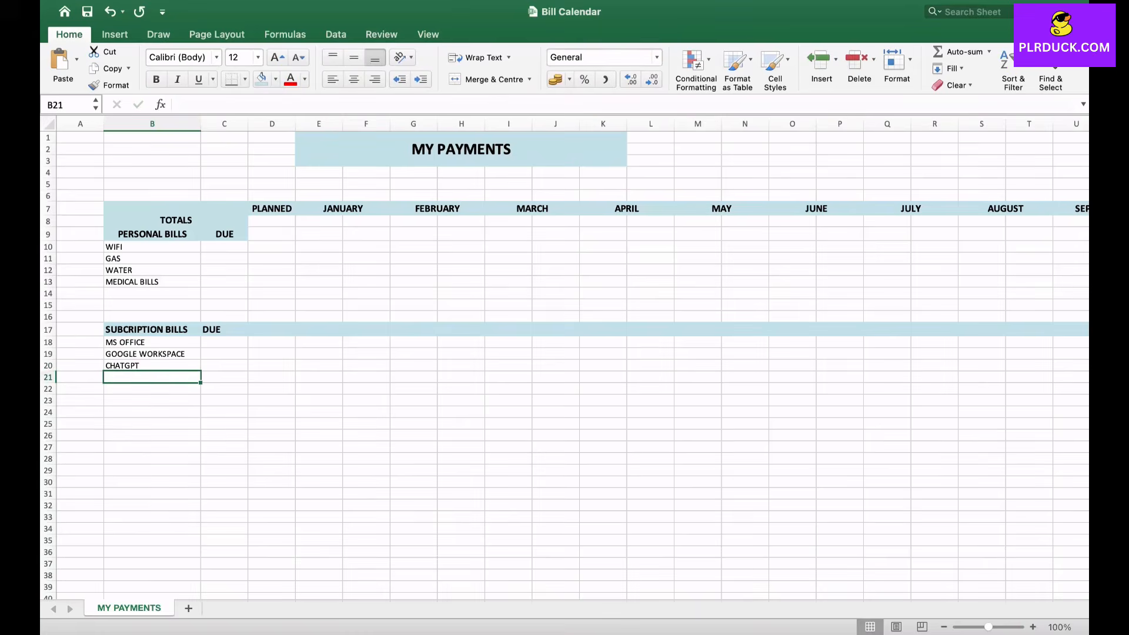
- Enter the personal bills' due days 5, 5, 10 and 15 in C10:C13
left_click(224, 247)
type("5")
key("Return")
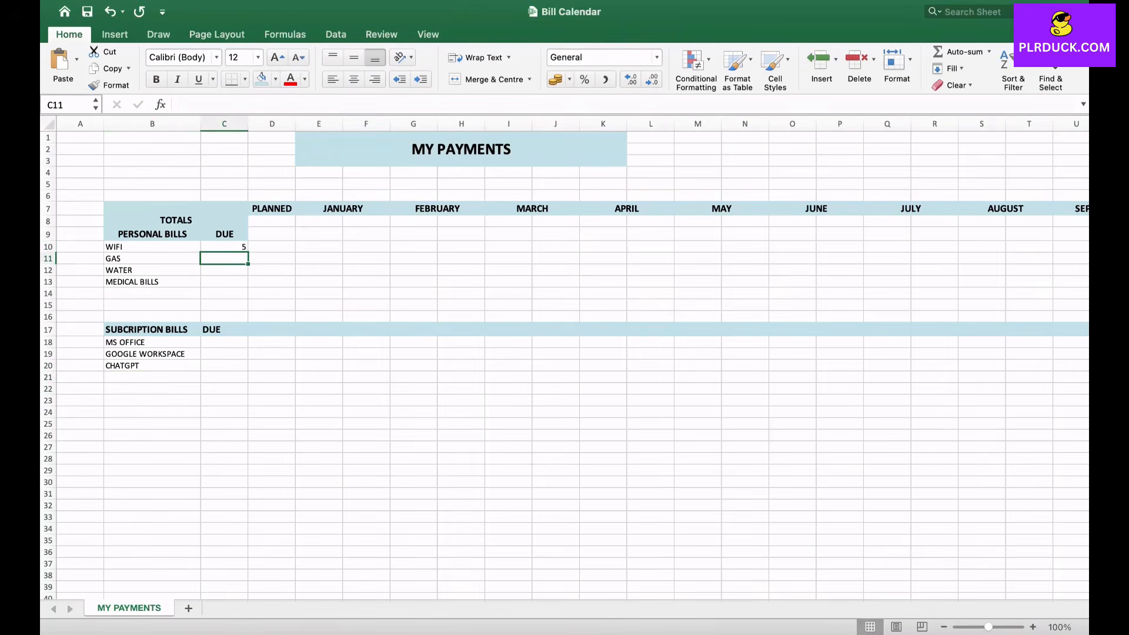
type("5")
key("Return")
type("10")
key("Return")
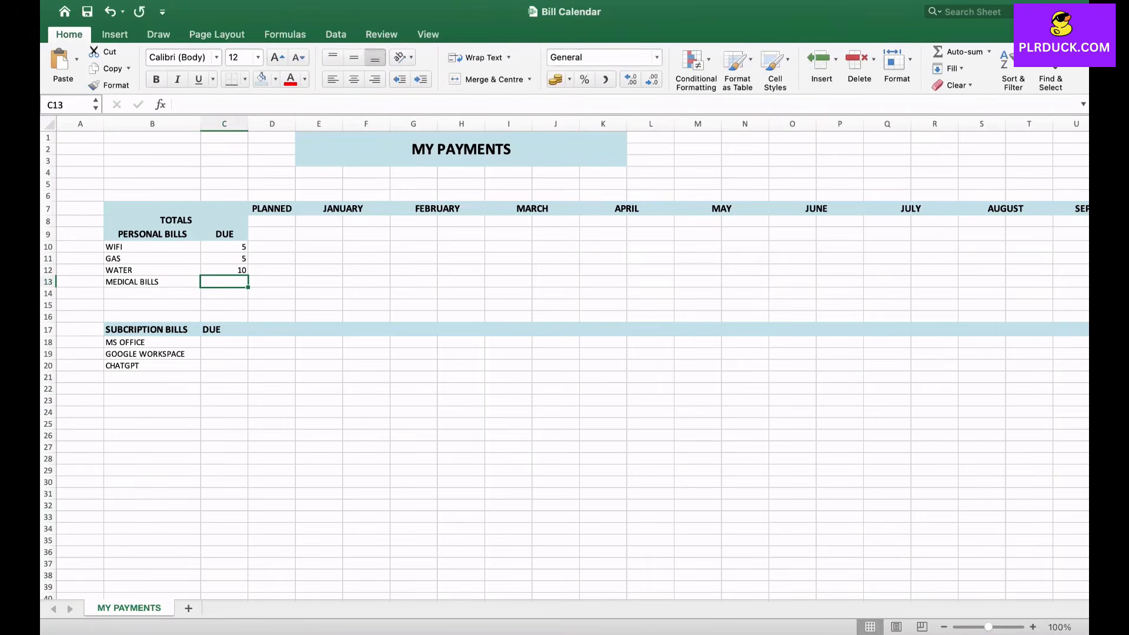
type("15")
key("Return")
- Enter the subscription bills' due days 1, 1 and 10 in C18:C20
key("Down")
key("Down")
key("Down")
key("Down")
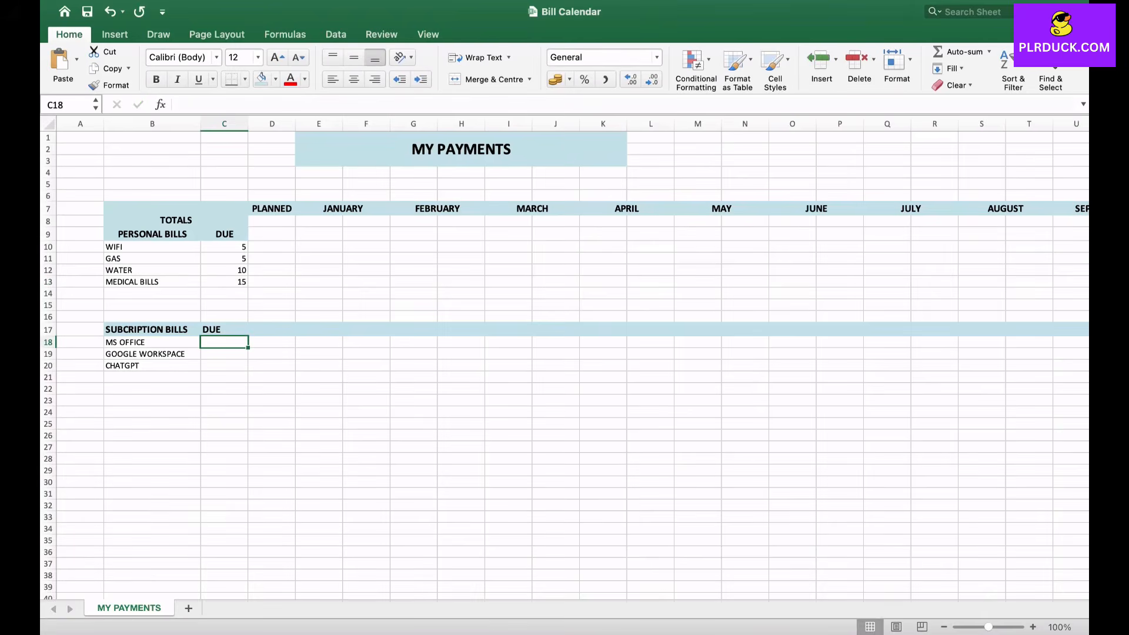
type("1")
key("Return")
type("1")
key("Return")
type("10")
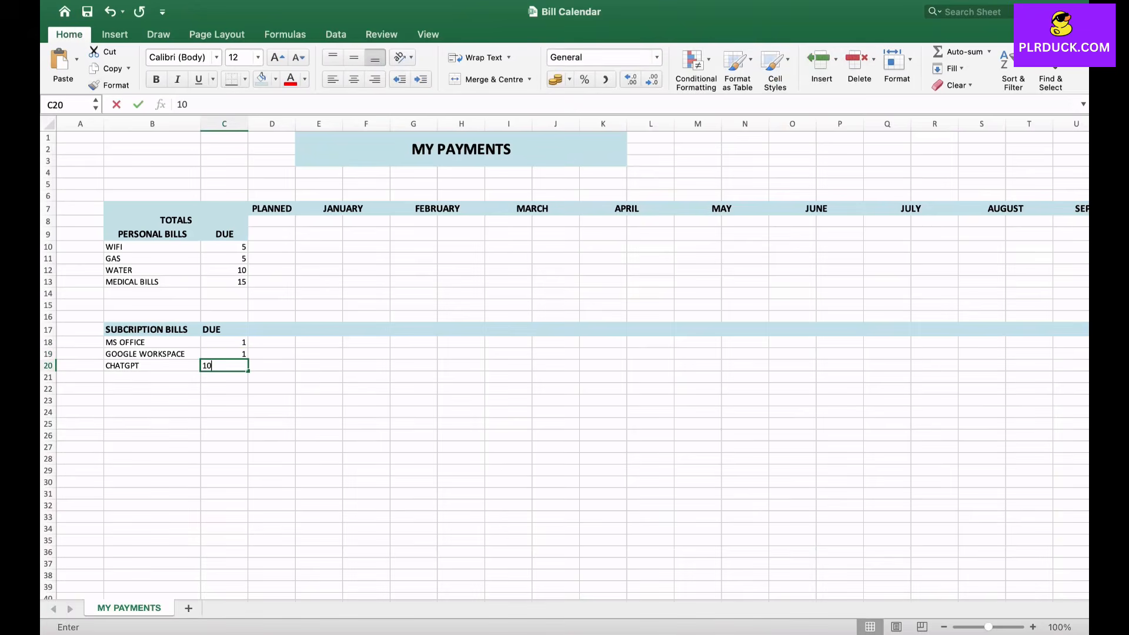
key("Tab")
- Enter the personal bills' planned amounts 25, 50, 110 and 250 in D10:D13
key("Up")
key("Up")
key("Up")
key("Up")
key("Up")
key("Up")
key("Up")
key("Up")
key("Up")
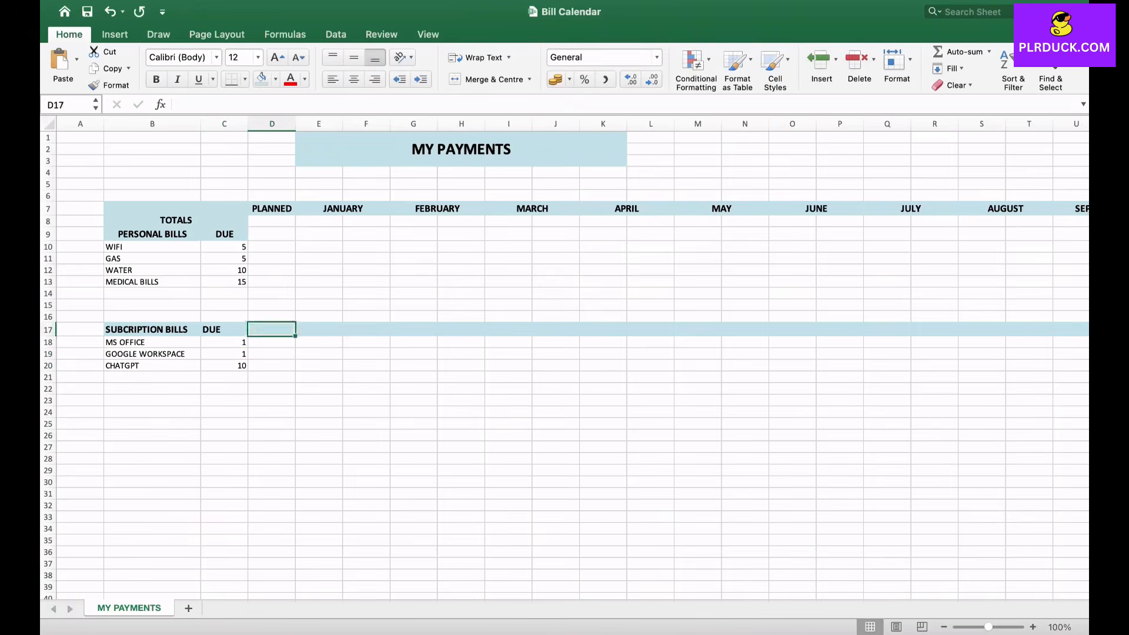
key("Up")
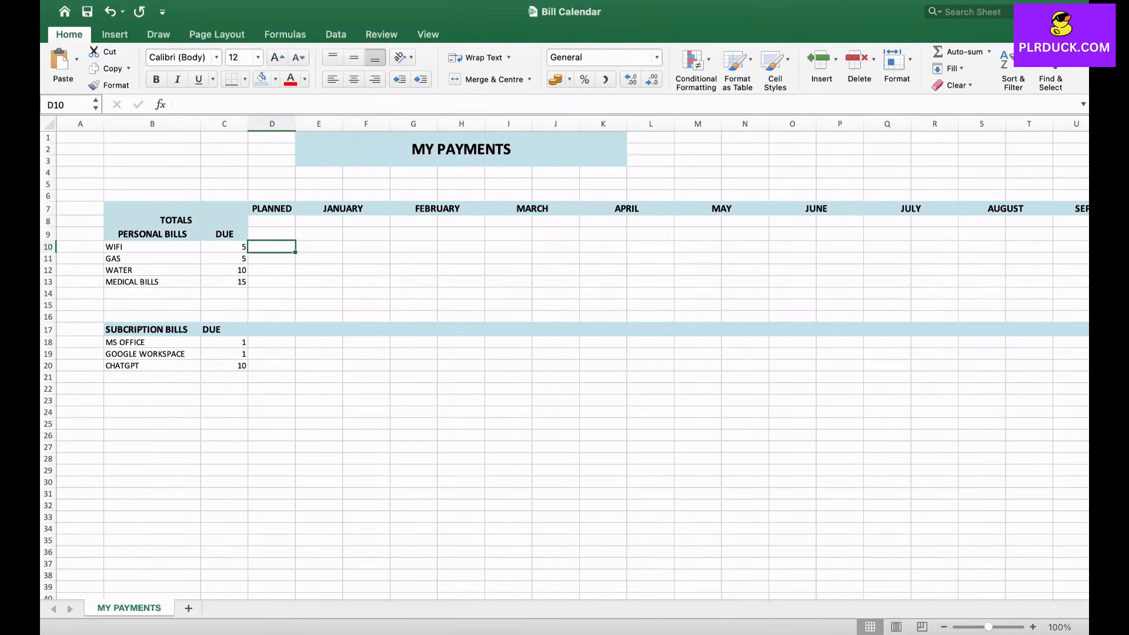
type("25")
key("Return")
type("50")
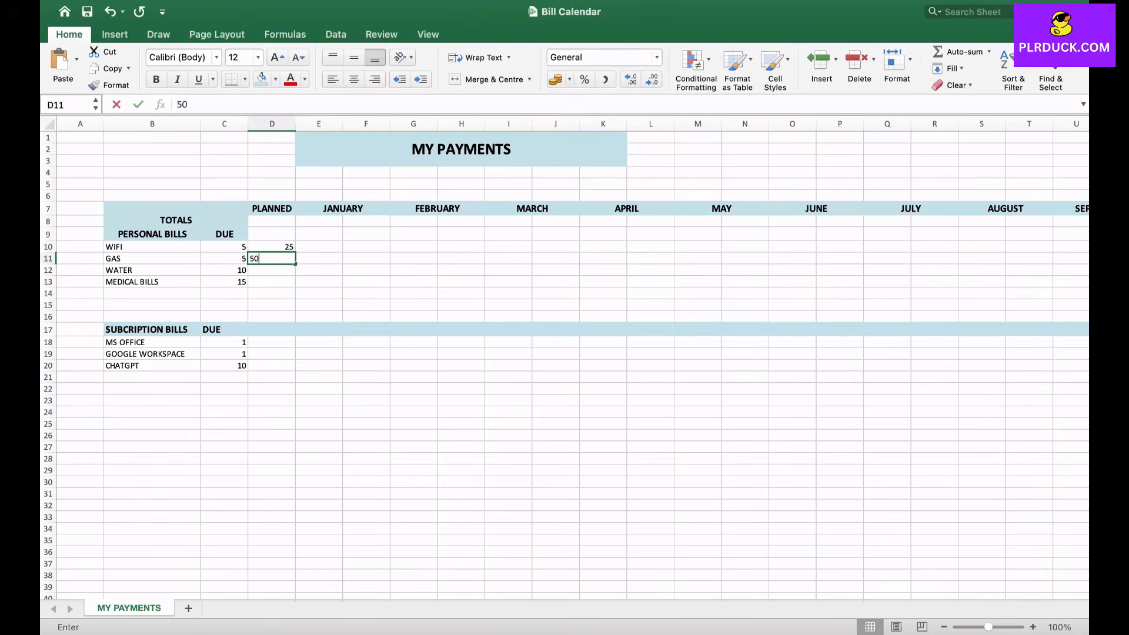
key("Return")
type("110")
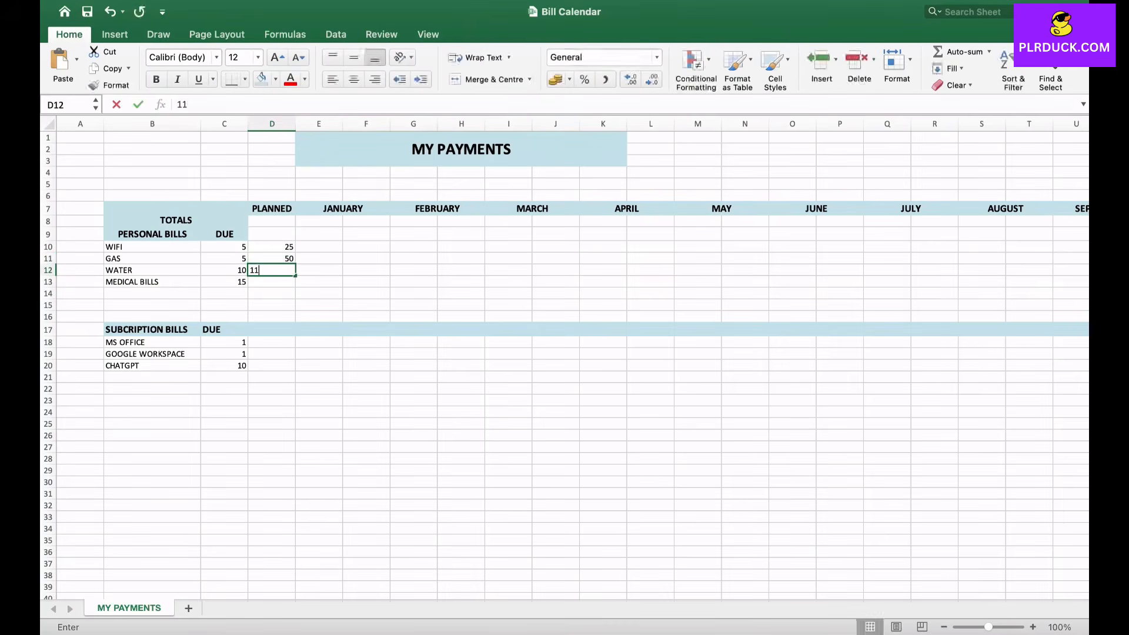
key("Return")
type("250")
key("Return")
key("Return")
key("Return")
key("Return")
key("Return")
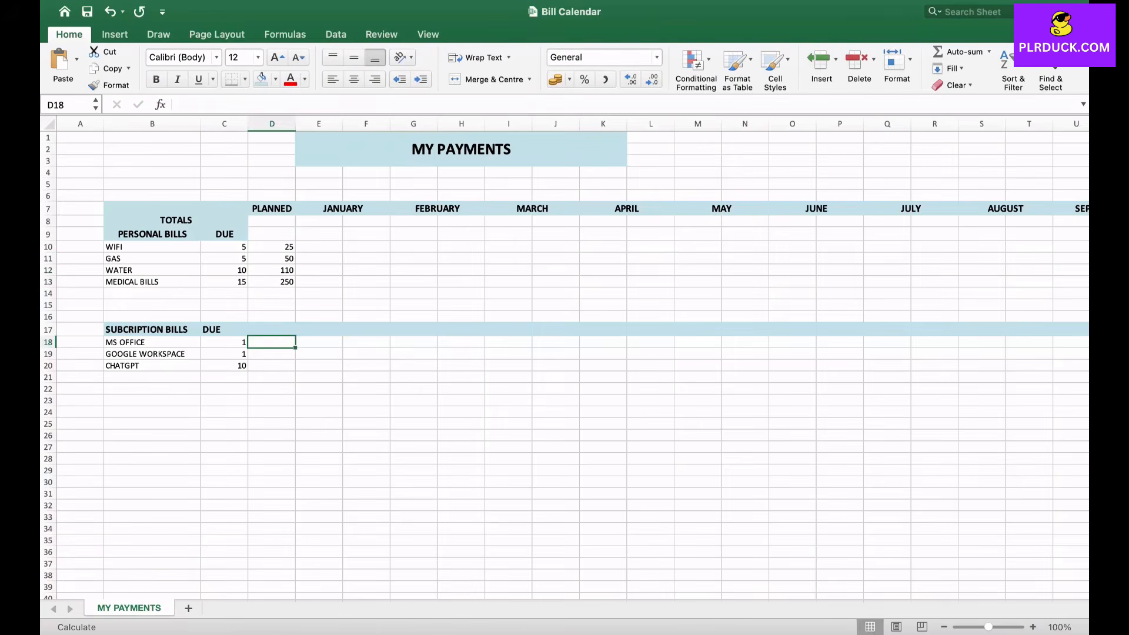
- Enter the subscription bills' planned amounts 30, 45 and 20 in D18:D20
type("0")
key("BackSpace")
type("30")
key("Return")
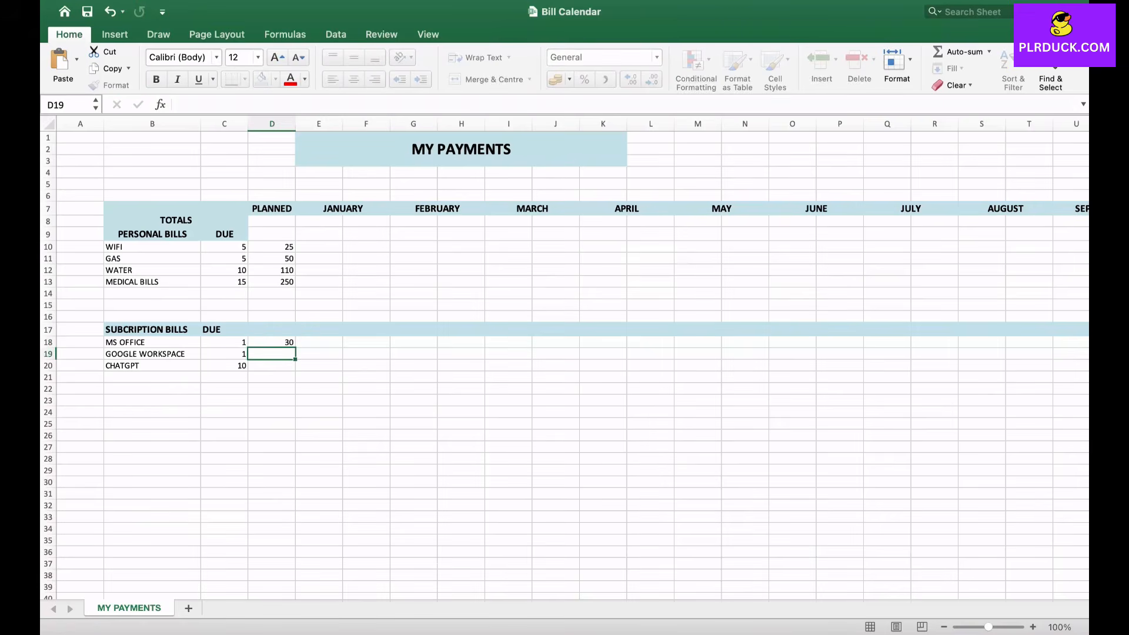
type("45")
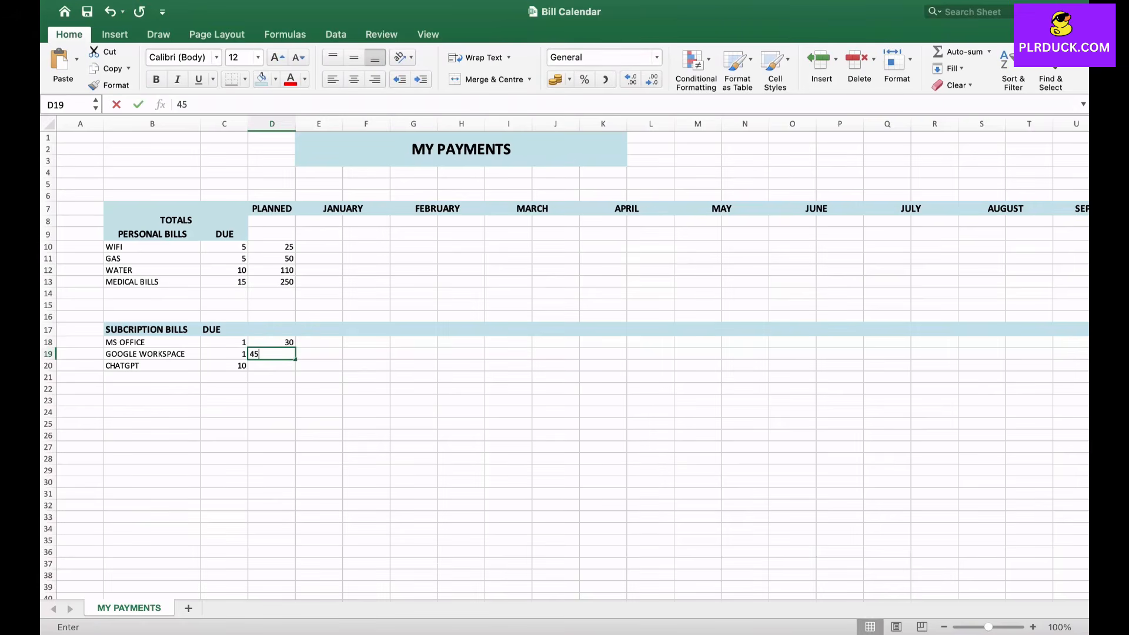
key("Return")
type("20")
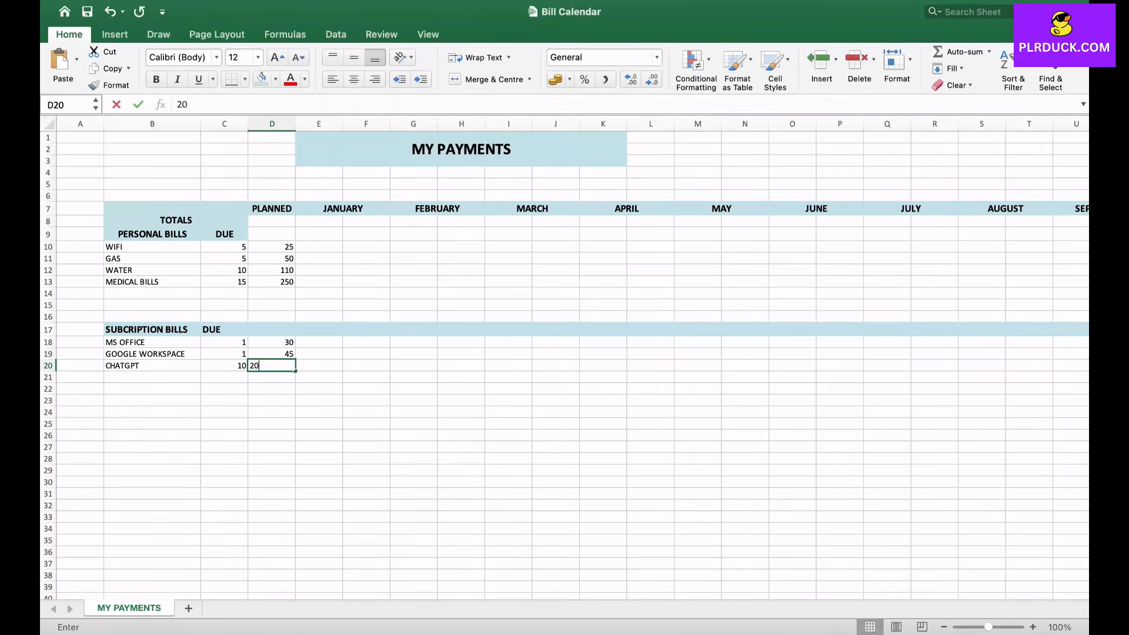
key("Tab")
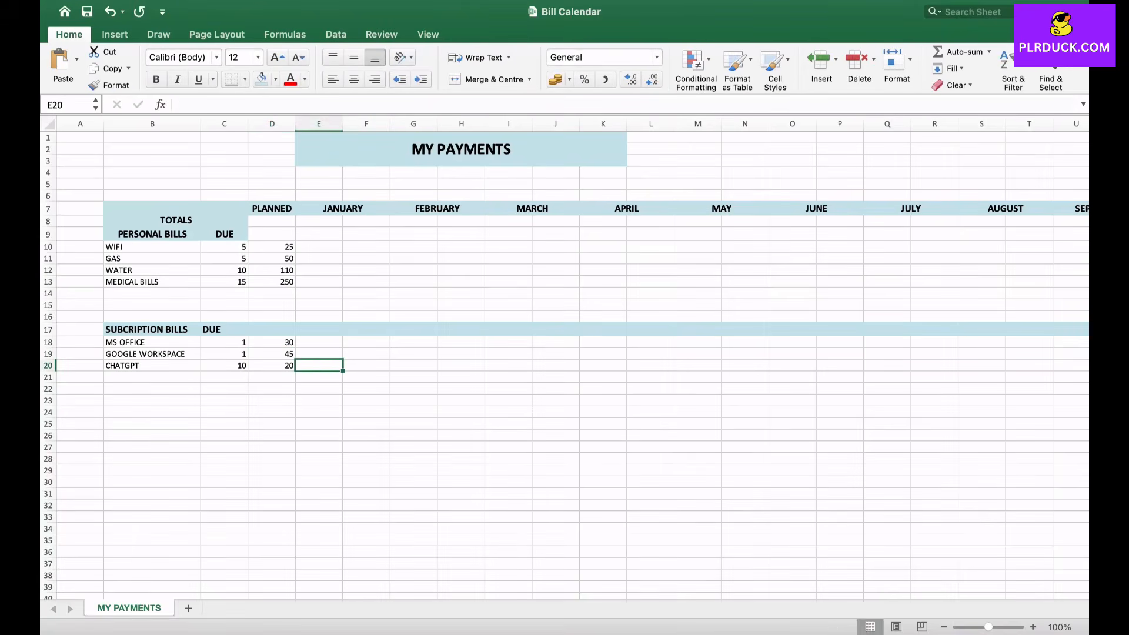
- Apply the $ English (United States) accounting format to the planned amounts in D10:D20
left_click_drag(272, 247, 271, 365)
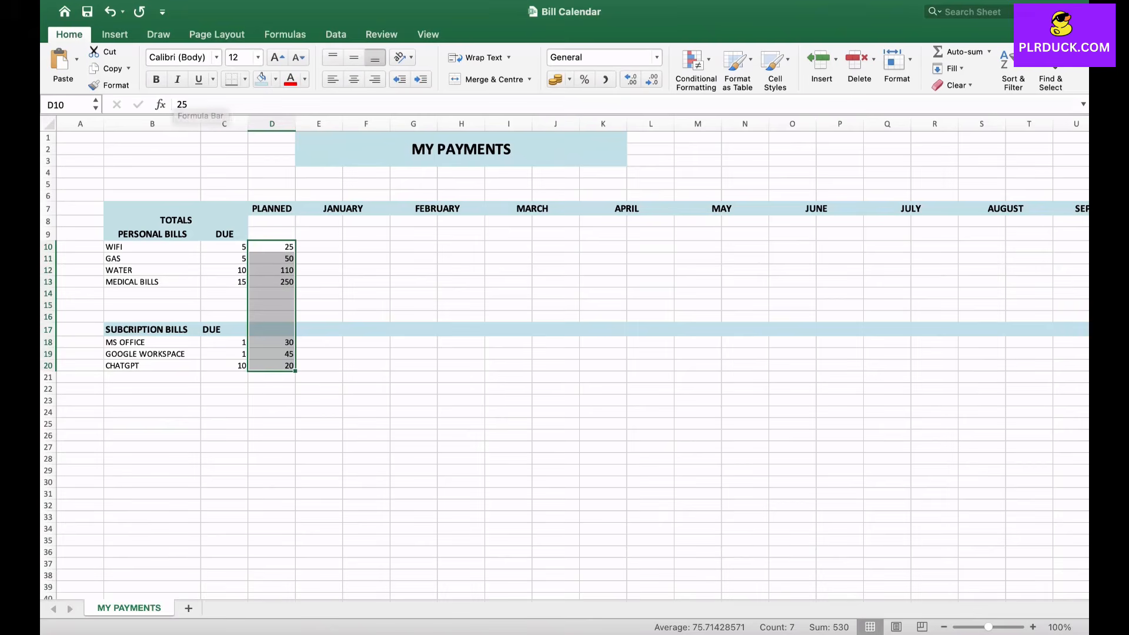
left_click(569, 79)
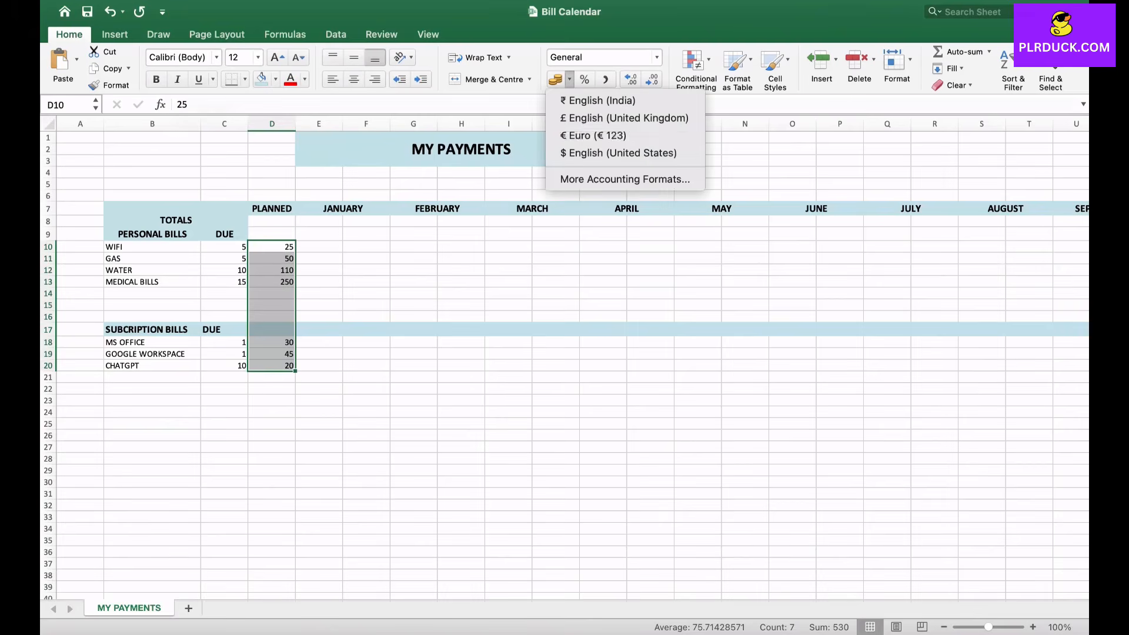
left_click(618, 153)
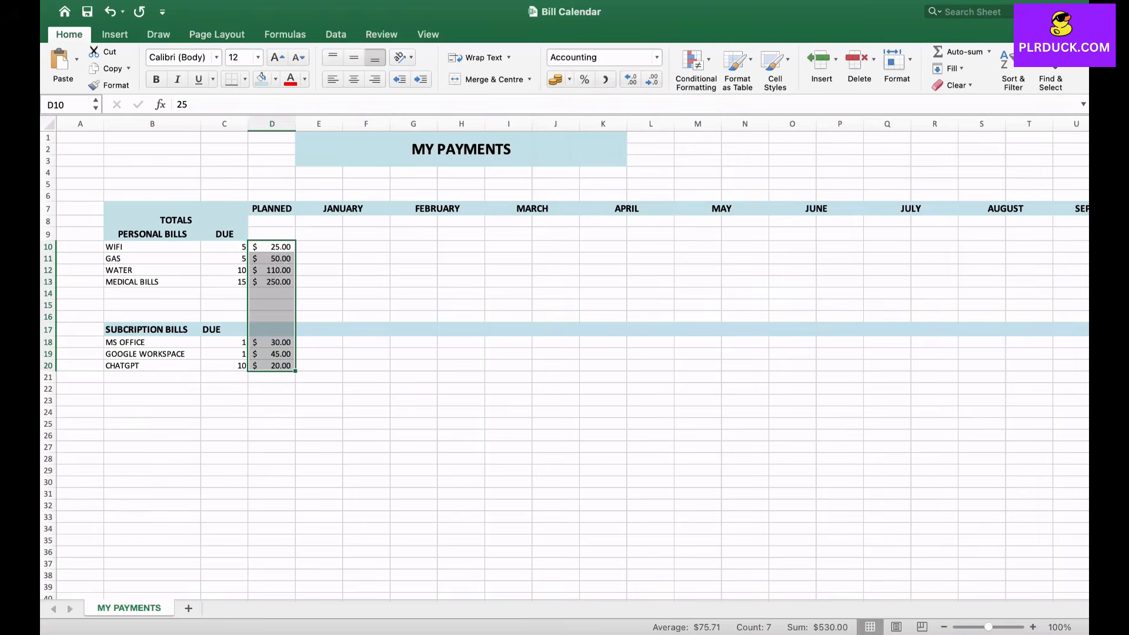
left_click(366, 316)
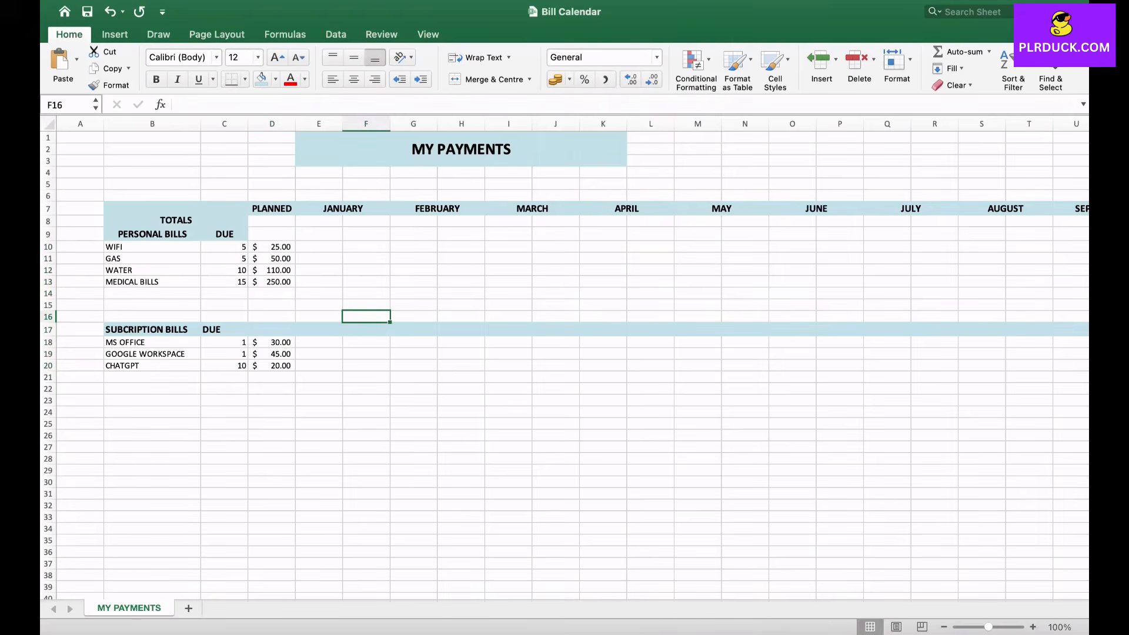
left_click(271, 234)
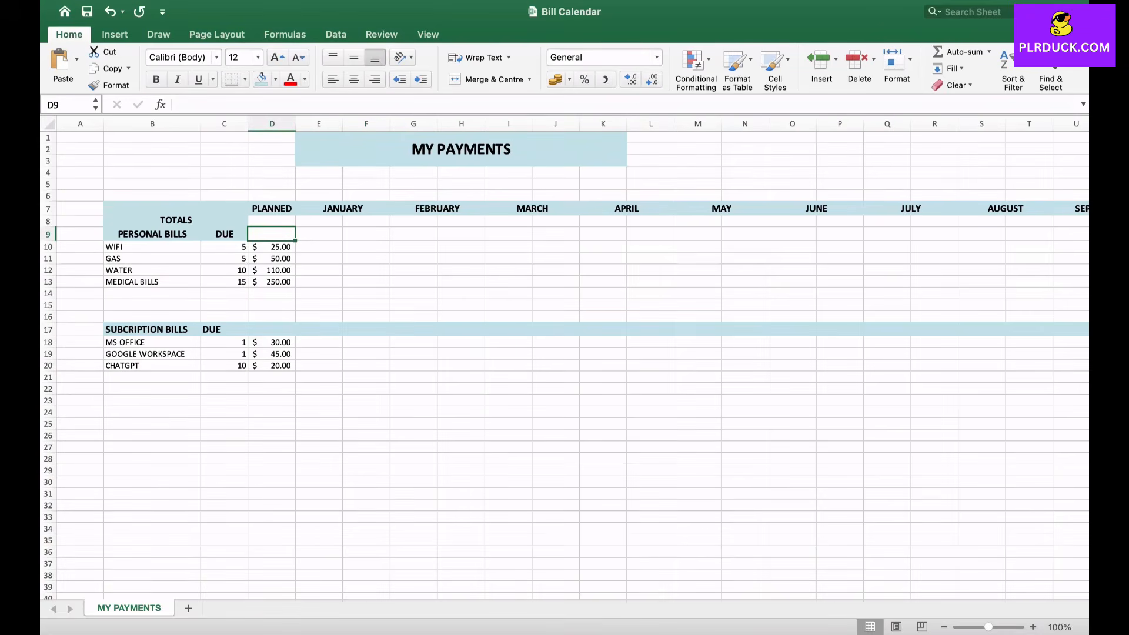
left_click(272, 221)
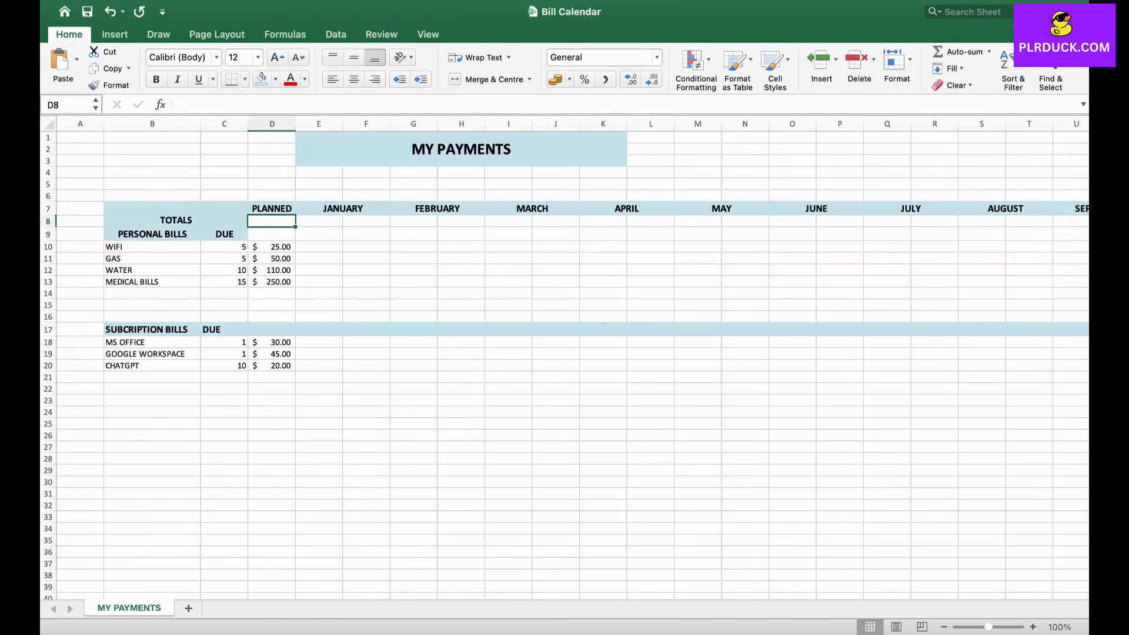
left_click(271, 234)
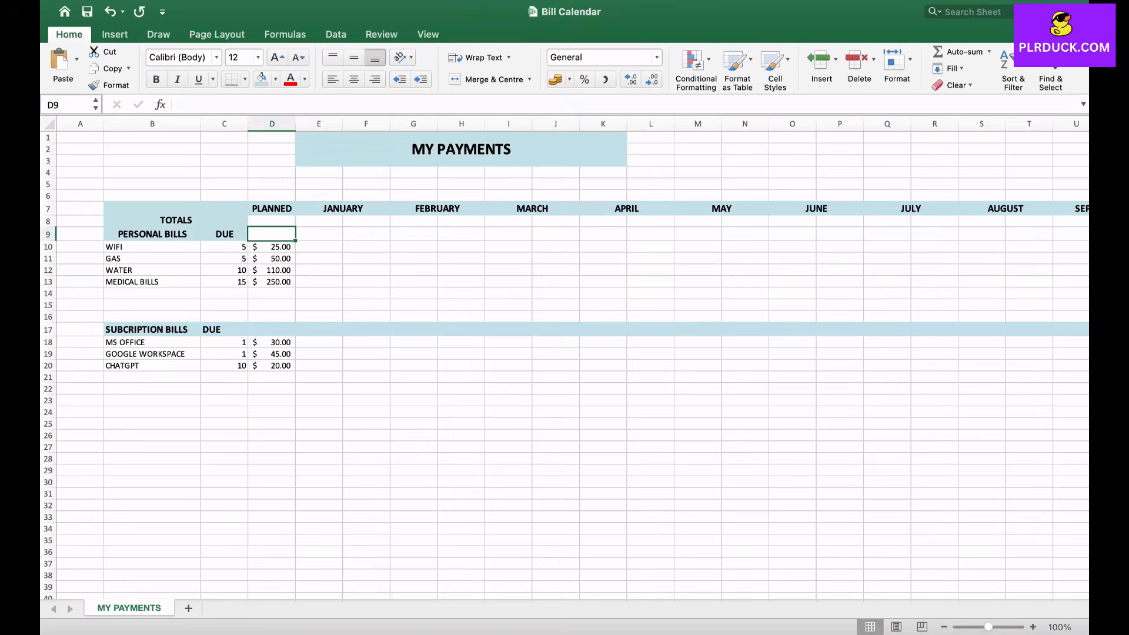
left_click(271, 221)
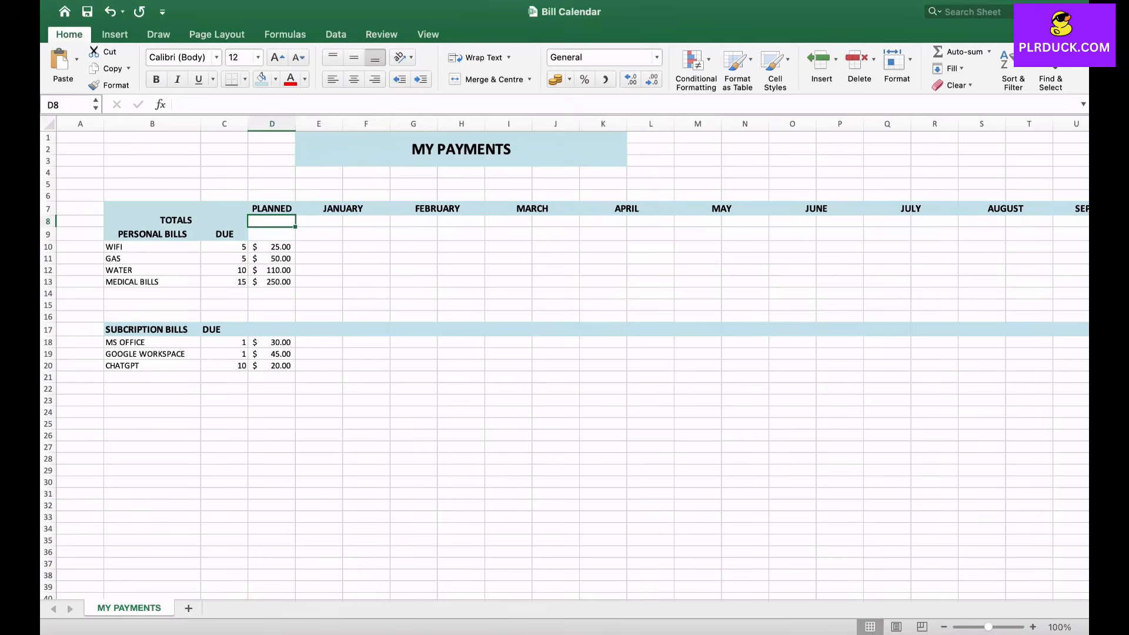
left_click(272, 234)
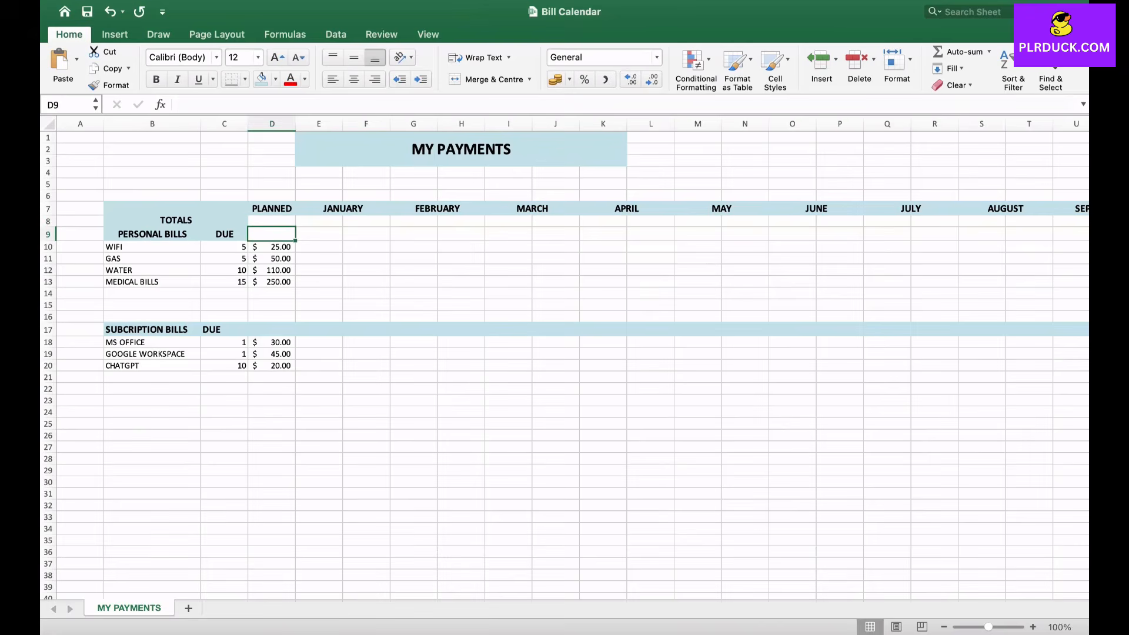
- Merge Across the cell pairs in rows 8 and 9 under JANUARY through APRIL
left_click_drag(319, 221, 367, 234)
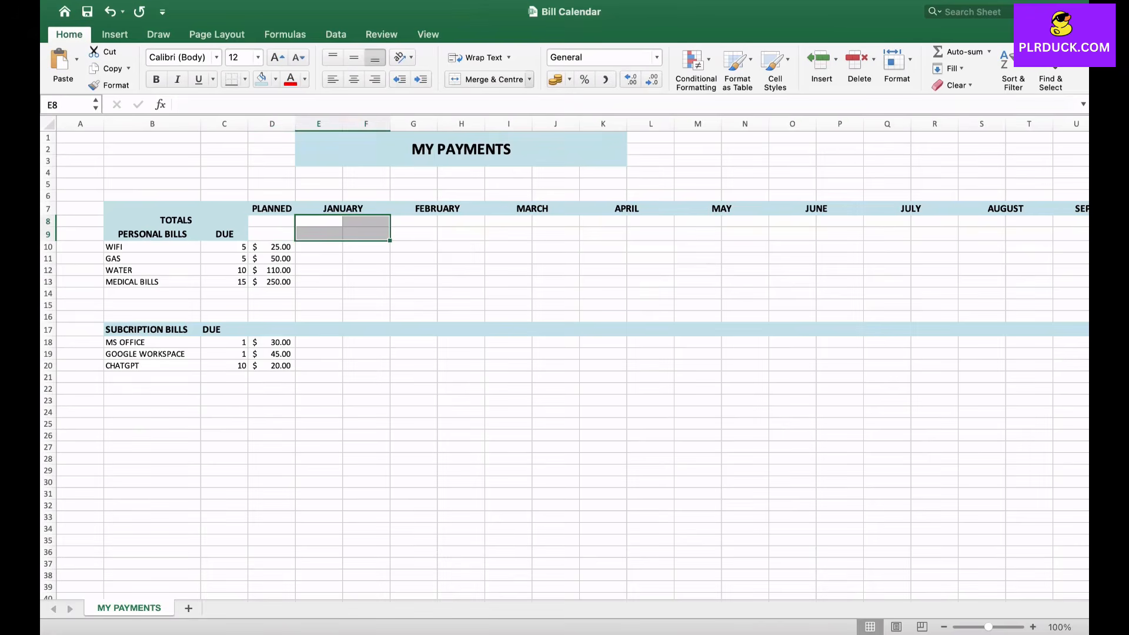
left_click_drag(413, 221, 651, 233)
left_click(529, 79)
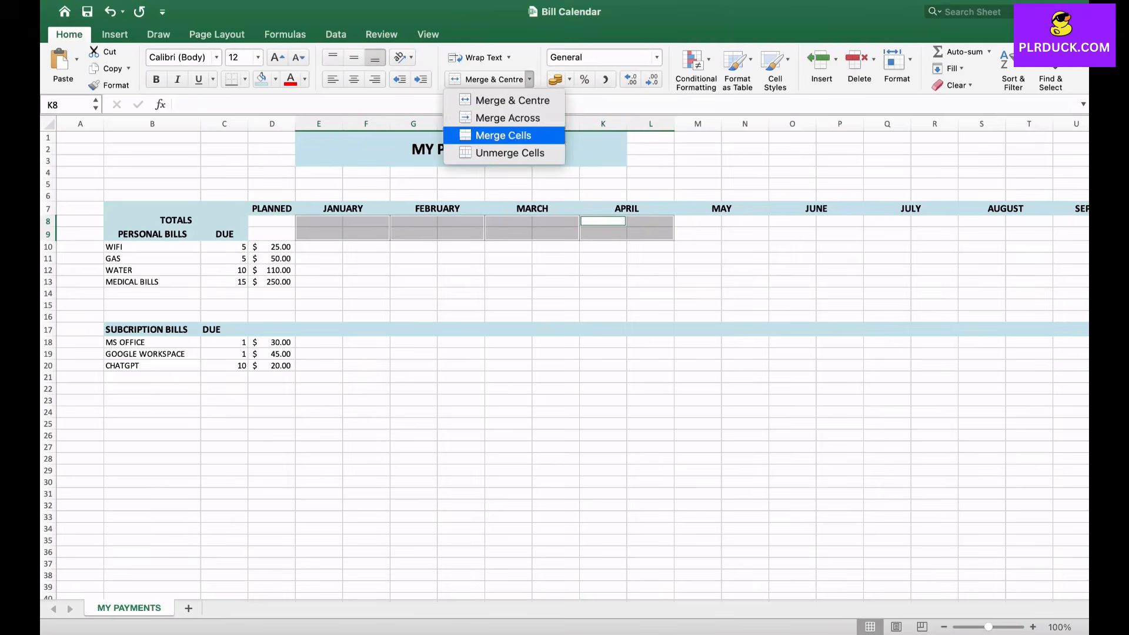
left_click(507, 118)
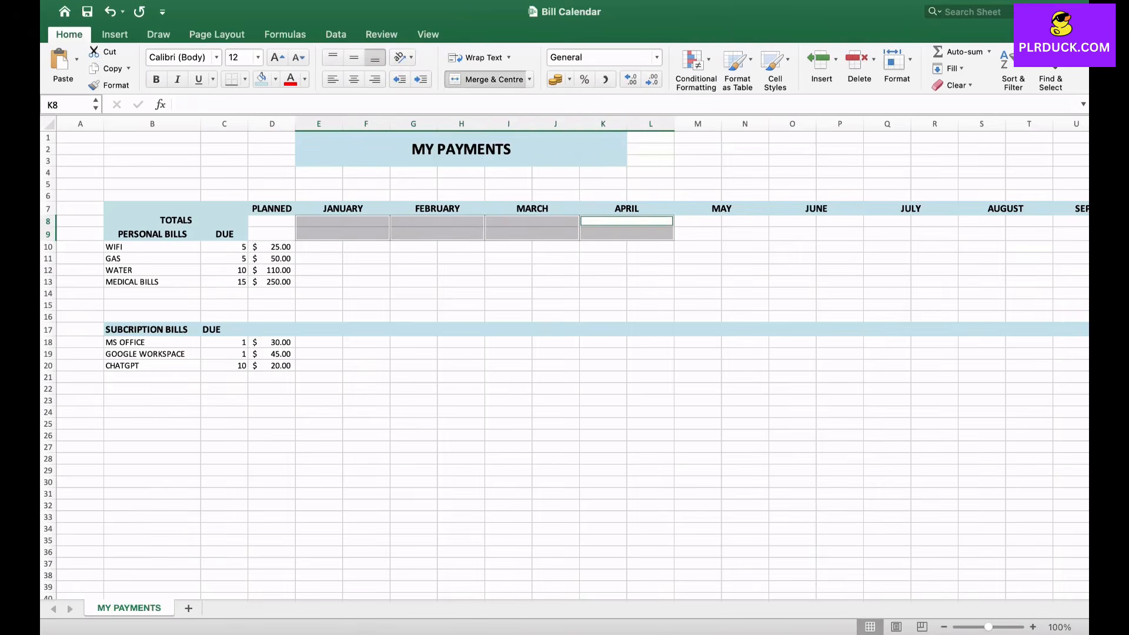
left_click(413, 270)
- Merge Across the cell pairs in rows 8 and 9 under MAY through DECEMBER
scroll(573, 359, "right", 10)
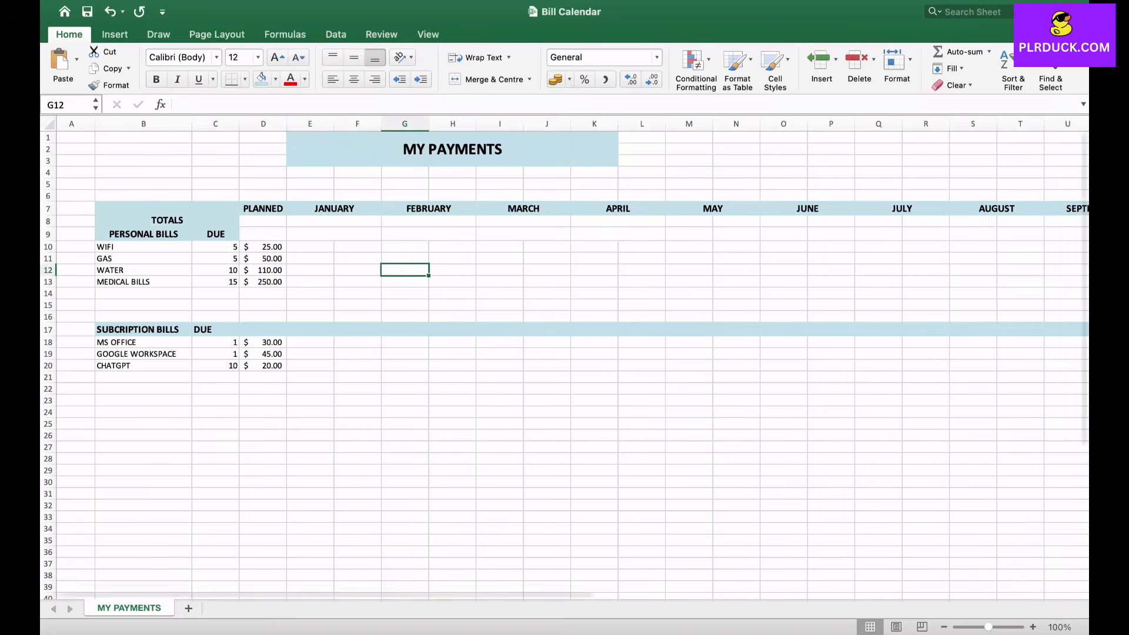
left_click_drag(332, 222, 474, 234)
left_click_drag(521, 221, 663, 234)
left_click_drag(711, 221, 853, 234)
left_click_drag(900, 221, 1042, 233)
left_click(529, 80)
left_click(495, 117)
left_click(332, 282)
scroll(332, 282, "left", 5)
scroll(574, 358, "left", 3)
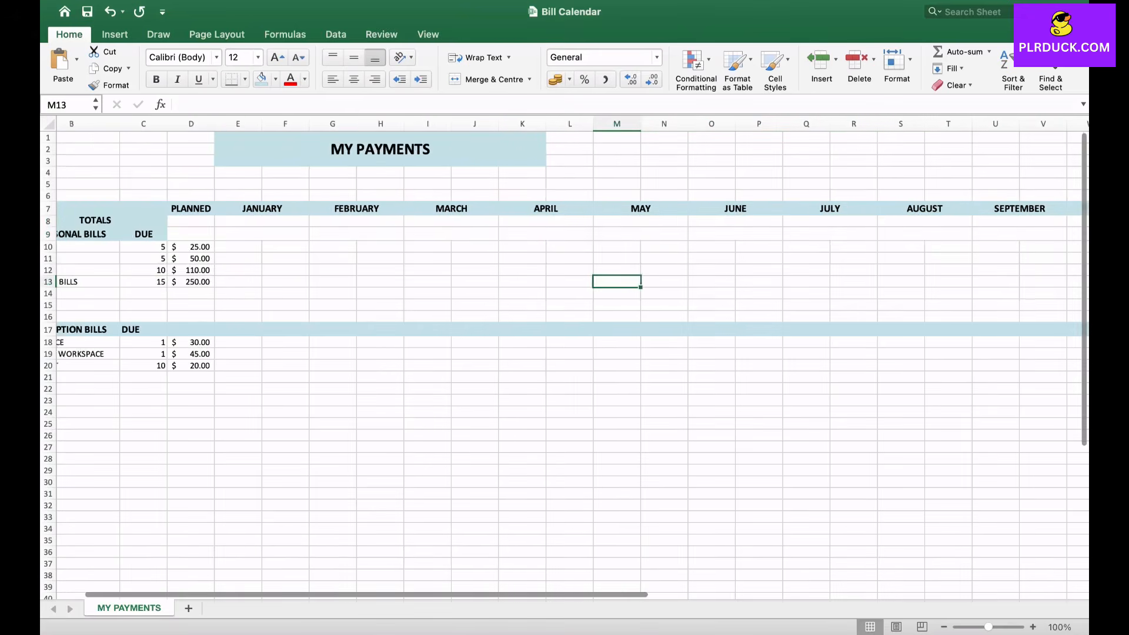
- Total the personal bills' planned amounts in D9 with a SUM of D10:D16
left_click(272, 234)
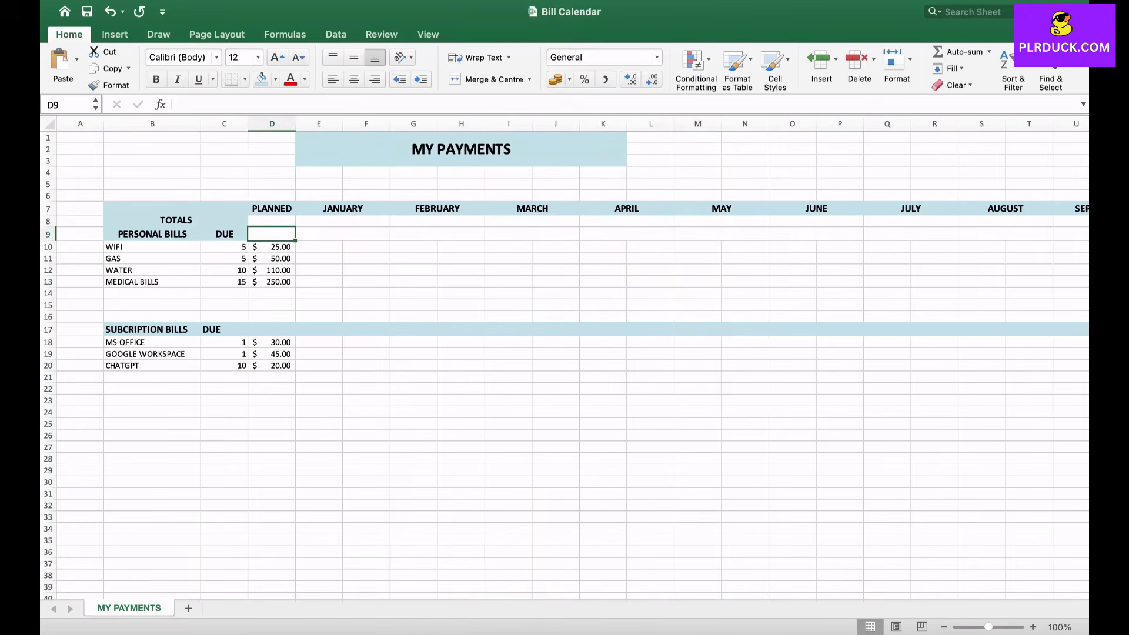
type("=")
key("Down")
key("shift+Down")
key("shift+Down")
key("shift+Down")
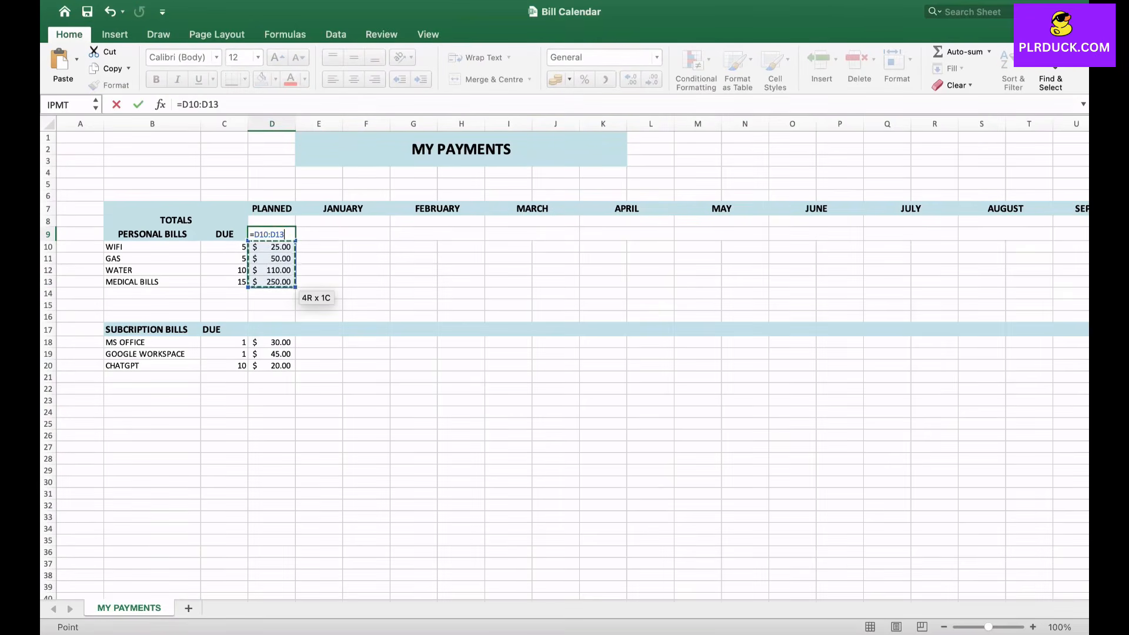
key("BackSpace")
key("BackSpace")
key("BackSpace")
key("BackSpace")
key("BackSpace")
key("BackSpace")
key("BackSpace")
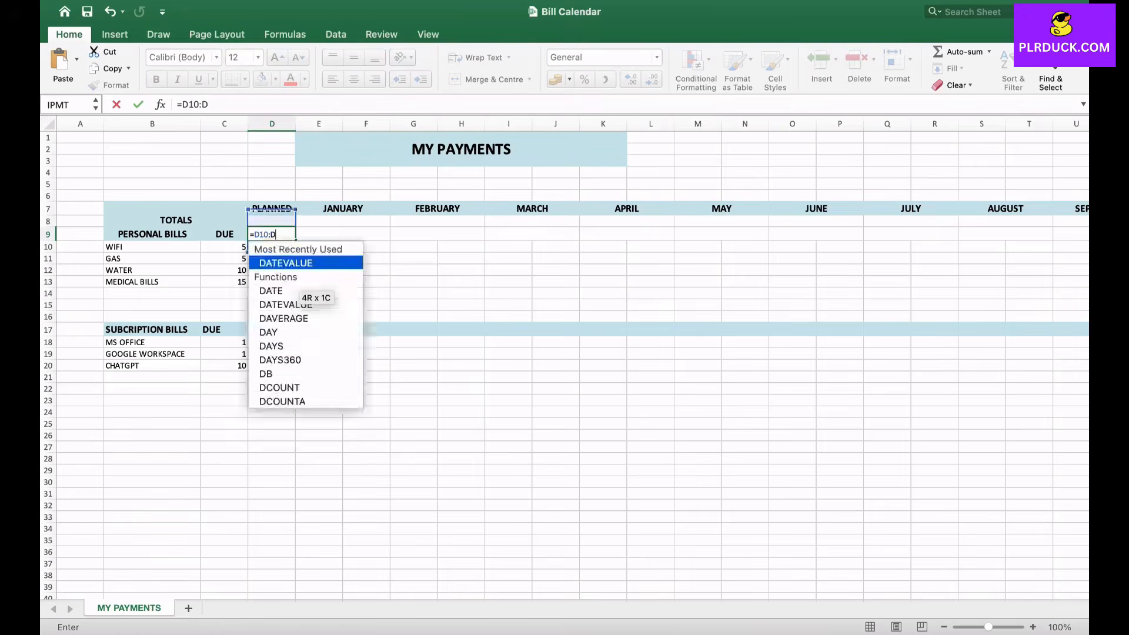
type("SUM")
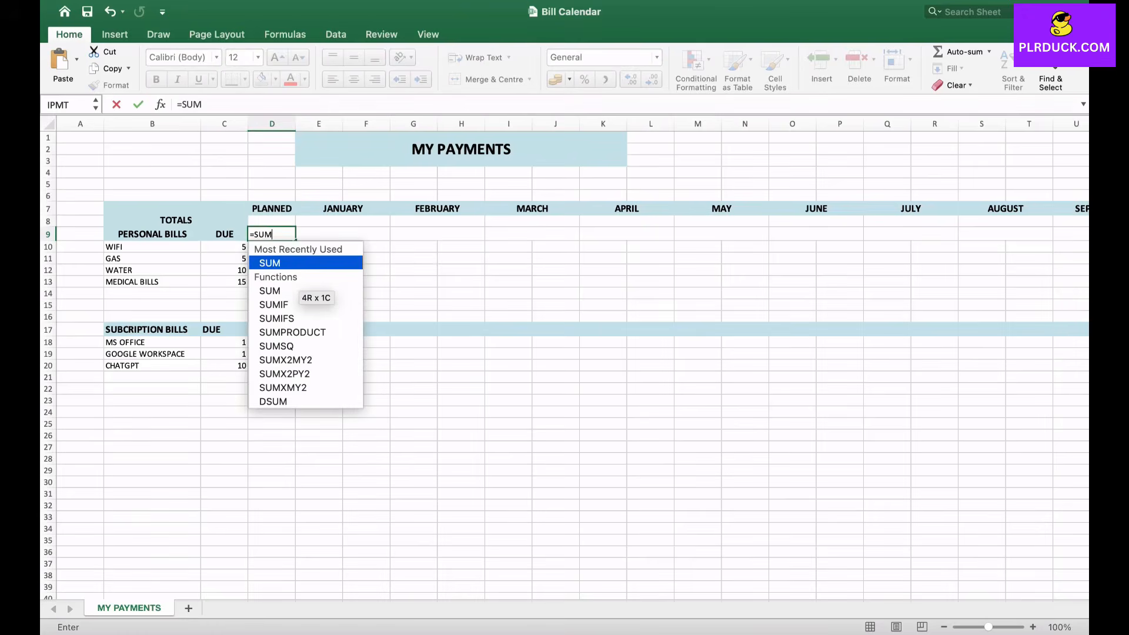
type("(")
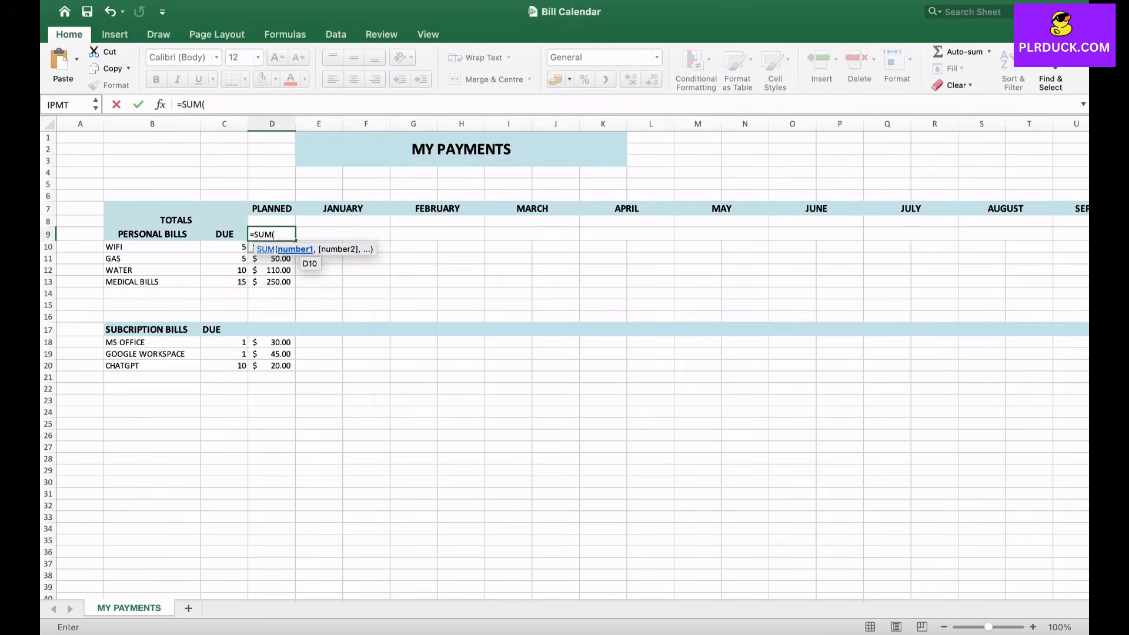
left_click_drag(285, 247, 291, 317)
key("Return")
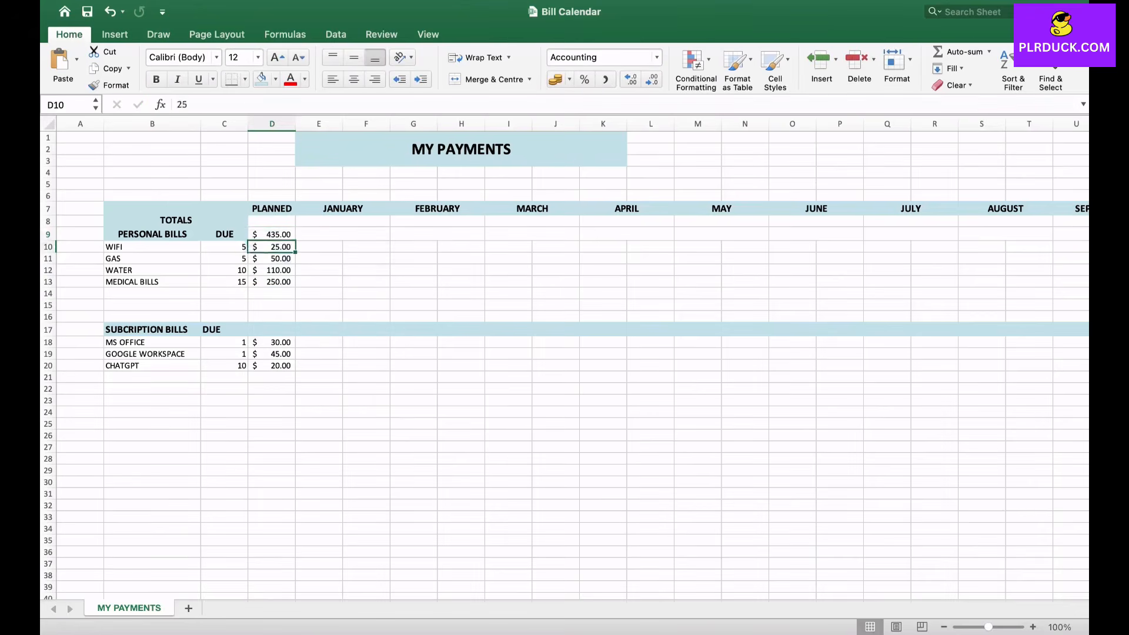
- Total the subscription bills' planned amounts in D17 with a SUM of D18:D20
left_click(272, 234)
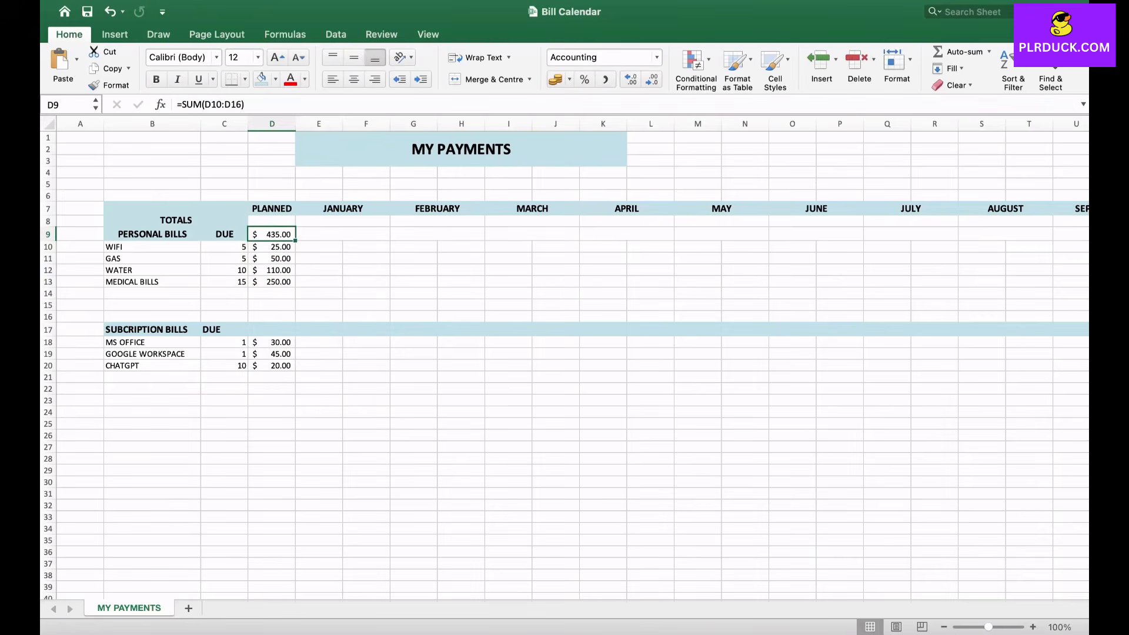
left_click(272, 221)
left_click(271, 329)
type("=S")
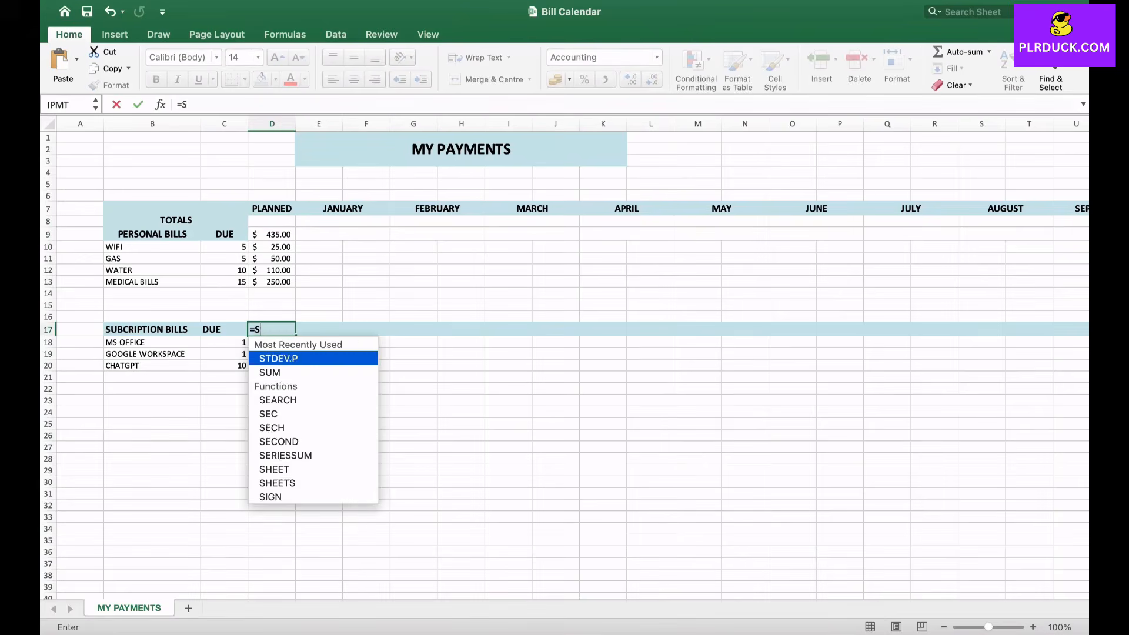
type("UM(")
left_click(259, 344)
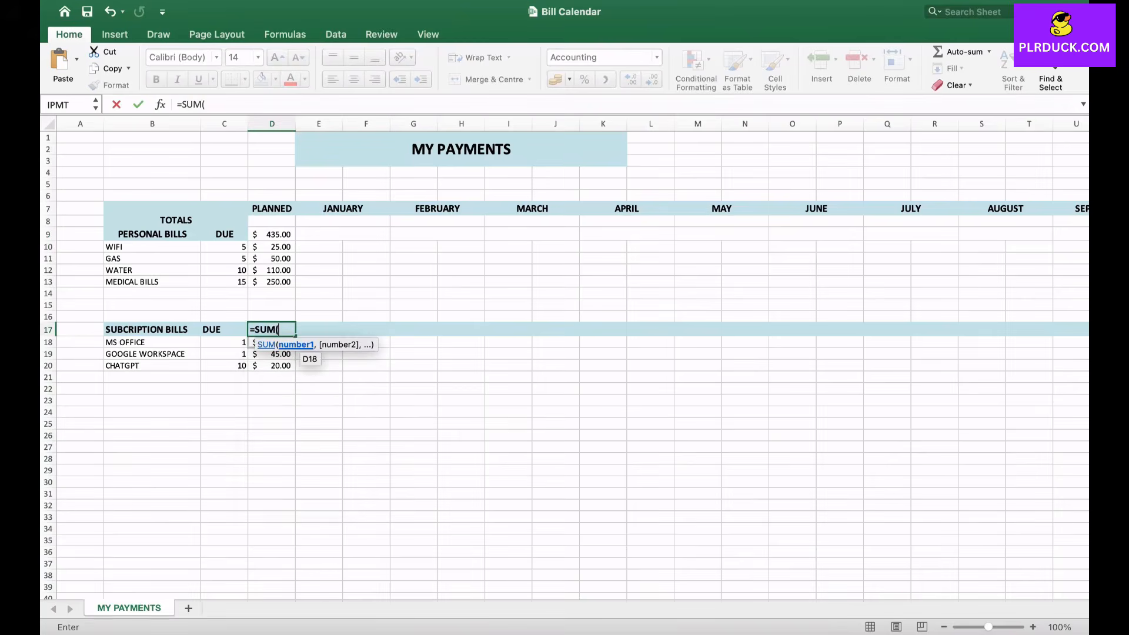
left_click_drag(259, 344, 272, 366)
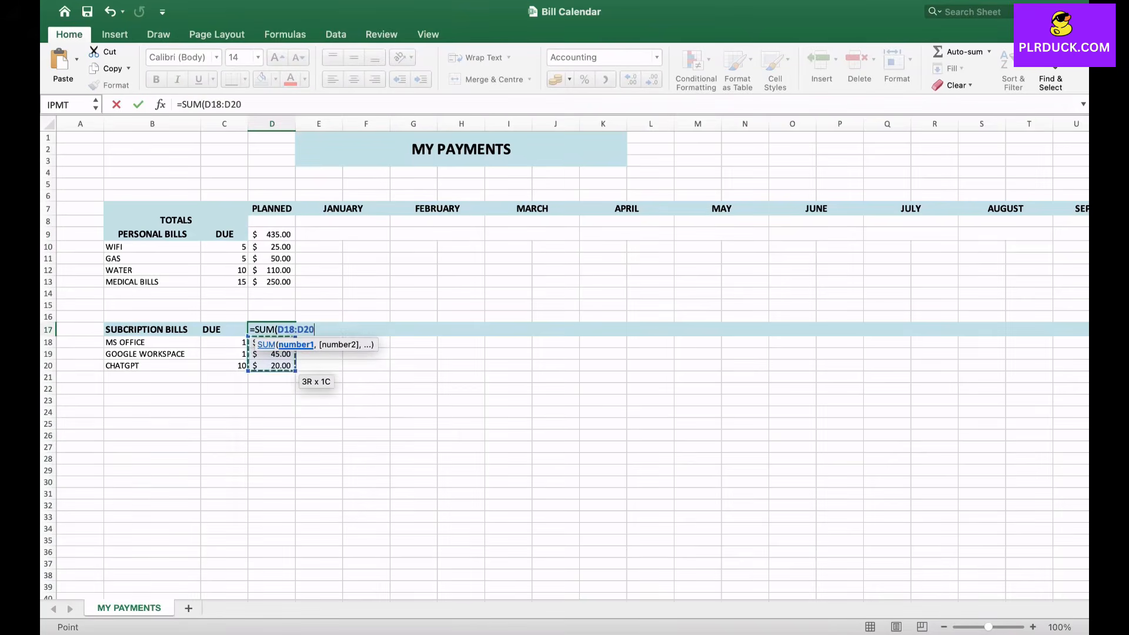
key("Return")
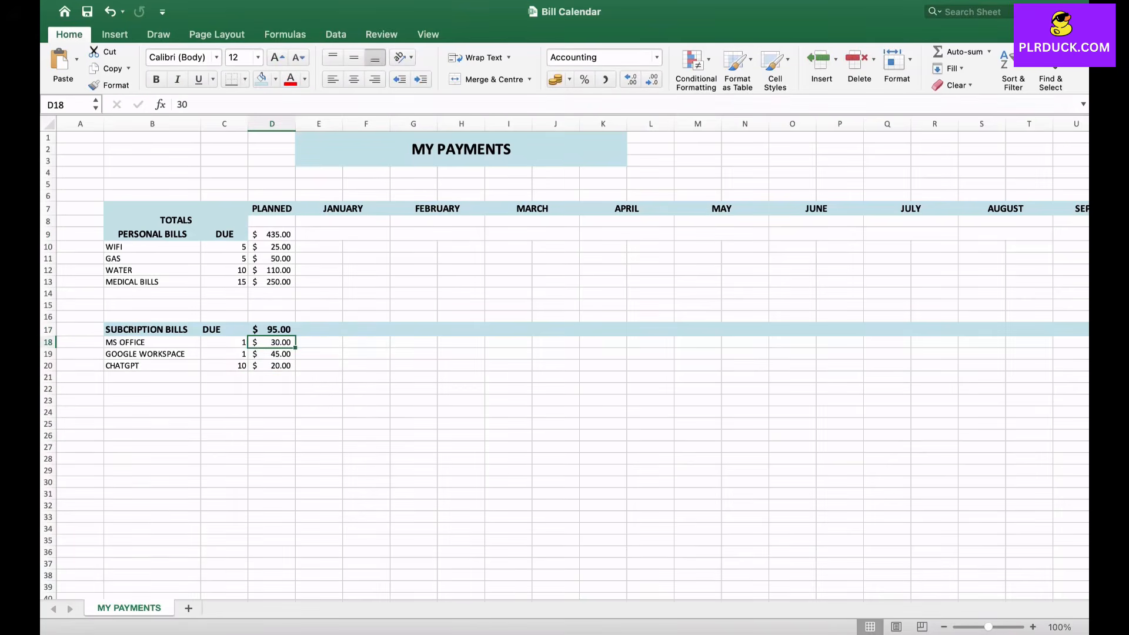
- Make the total rows D8:AB9, from PLANNED through DECEMBER, bold with font size 14
left_click_drag(272, 221, 1041, 234)
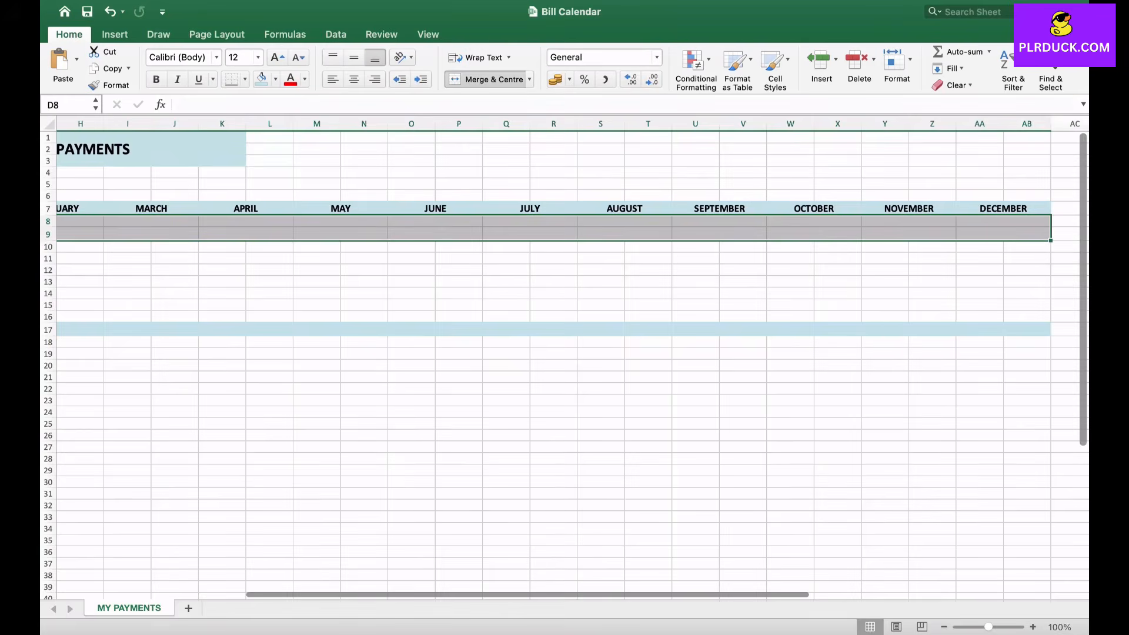
left_click(156, 79)
left_click(278, 57)
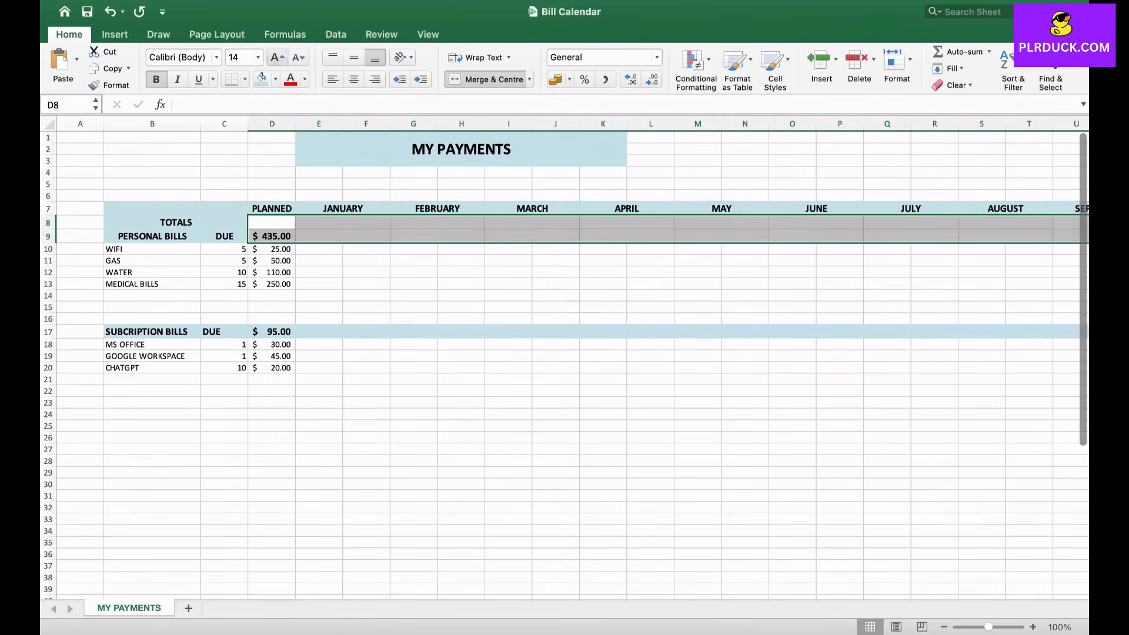
left_click(343, 222)
- Calculate the overall planned total in D8 as =D9+D17
left_click(272, 222)
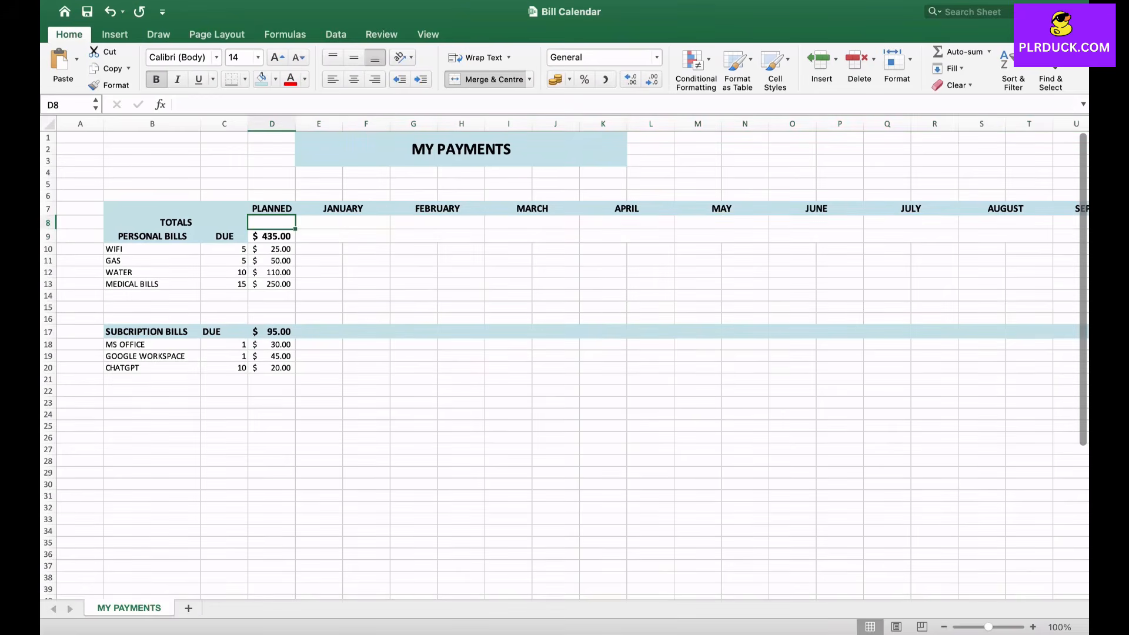
type("=")
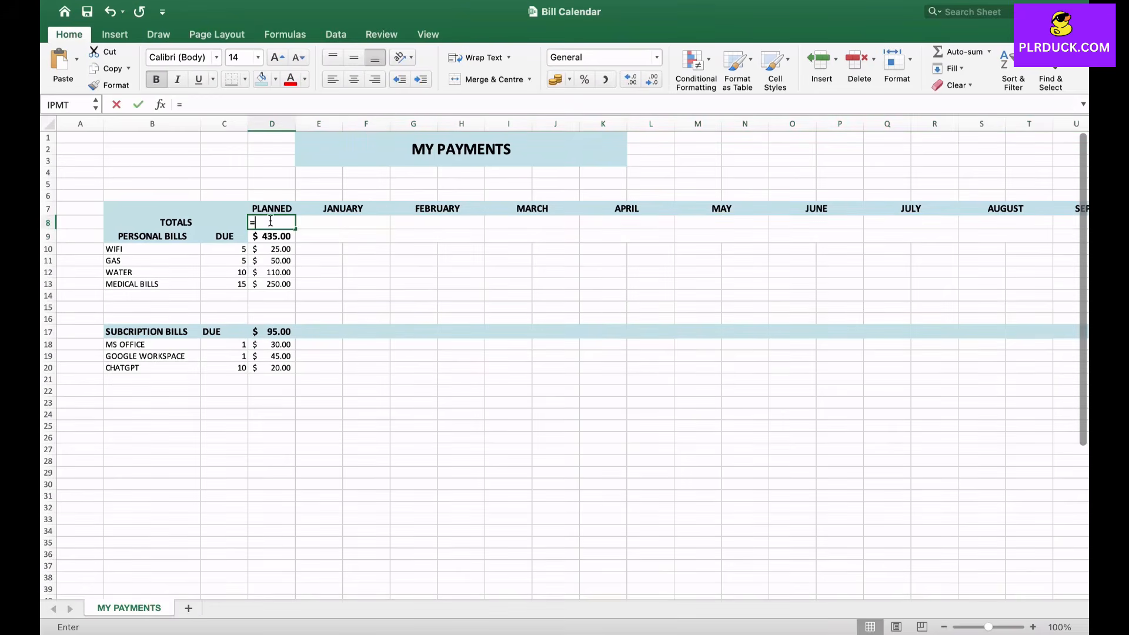
left_click(272, 236)
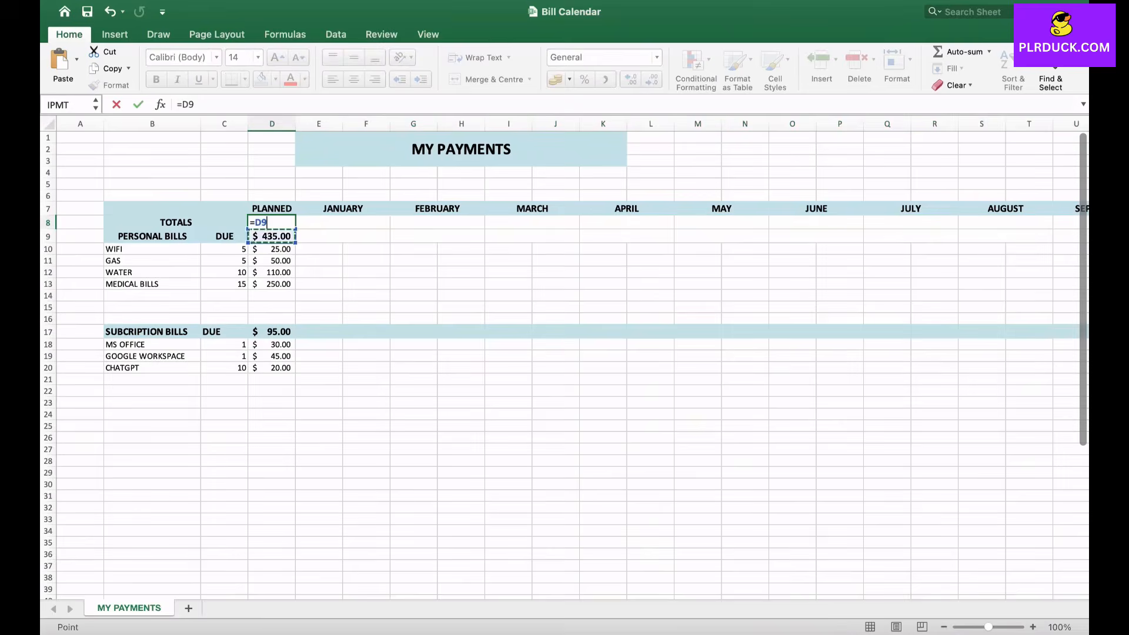
type("+")
left_click(271, 331)
key("Return")
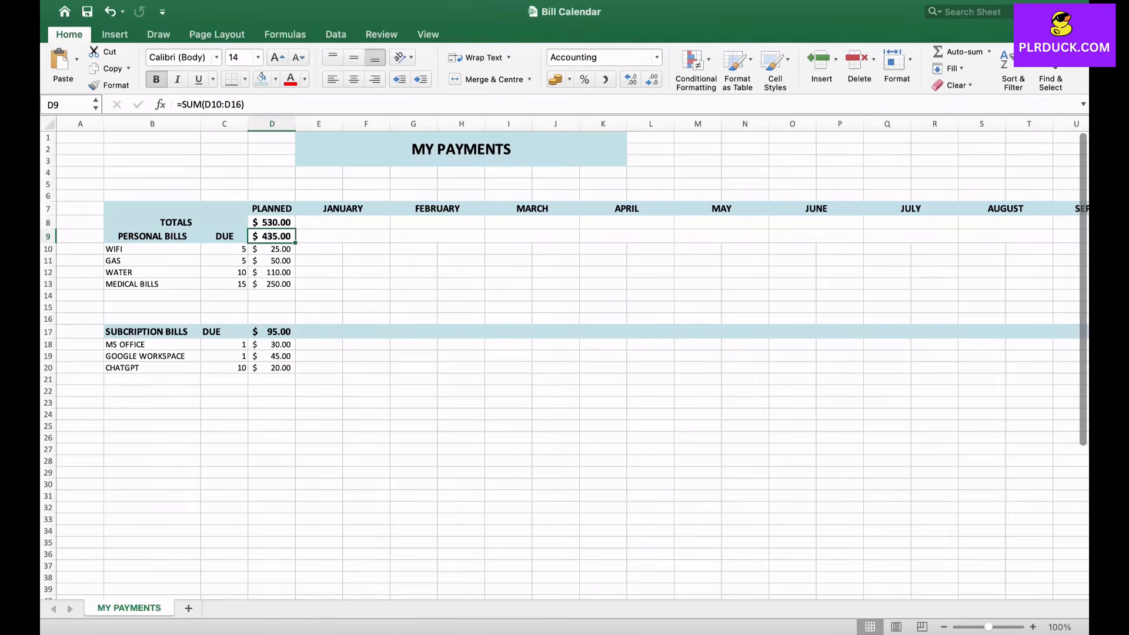
- Link the WIFI bill's January amount in E10 to its planned amount with =D10
left_click(318, 248)
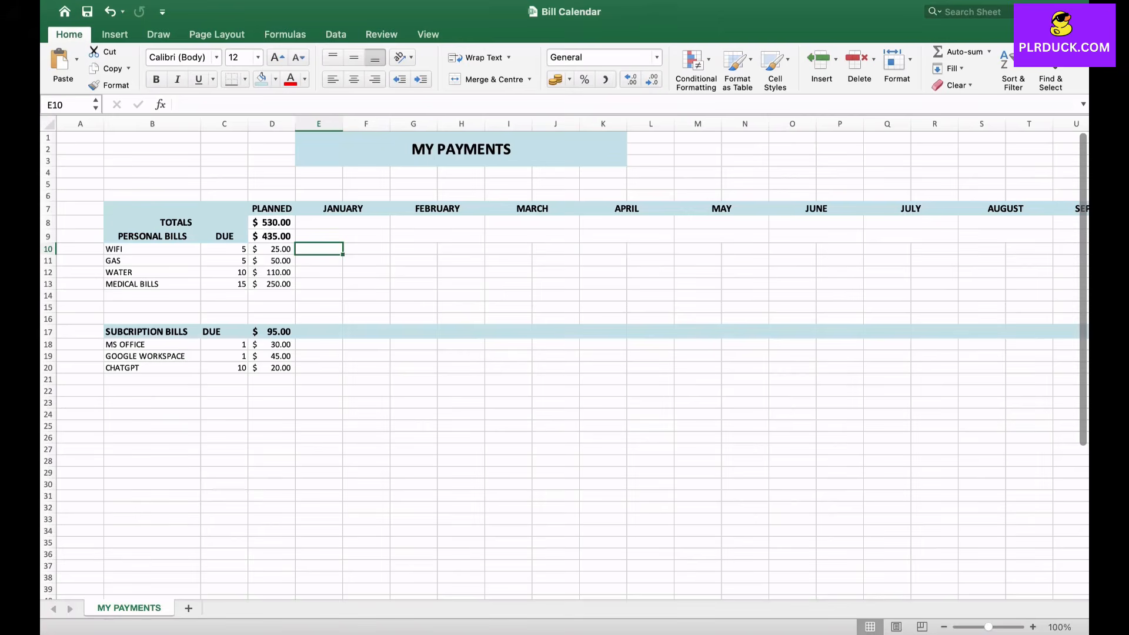
type("=")
key("Left")
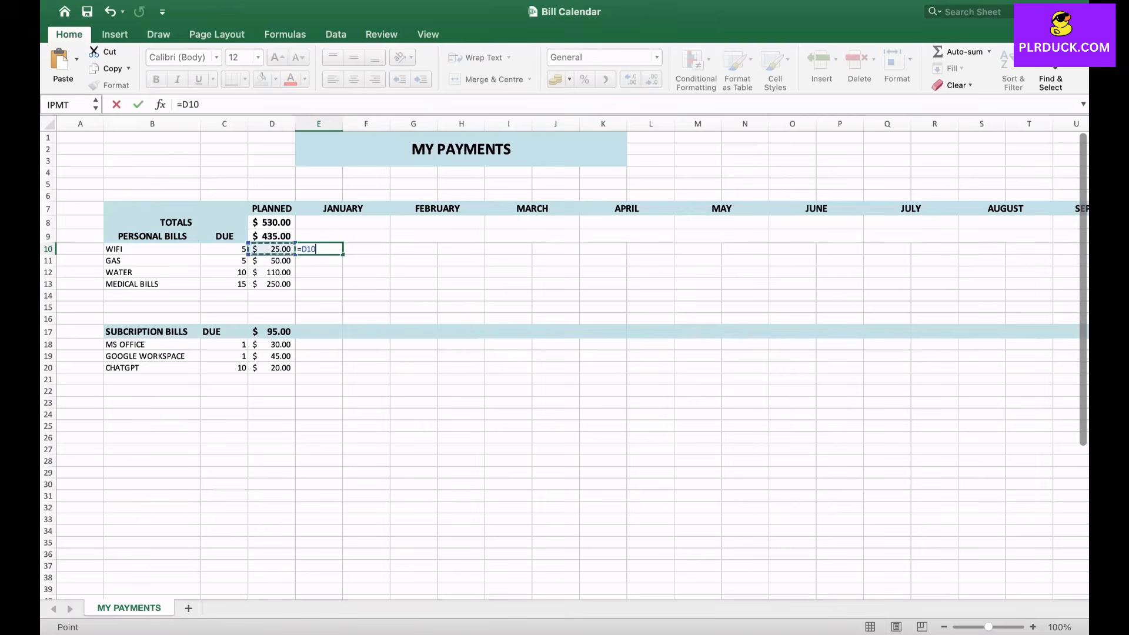
key("Return")
- Link the WIFI bill's January due day in F10 to the DUE column with =C10
key("Up")
key("Right")
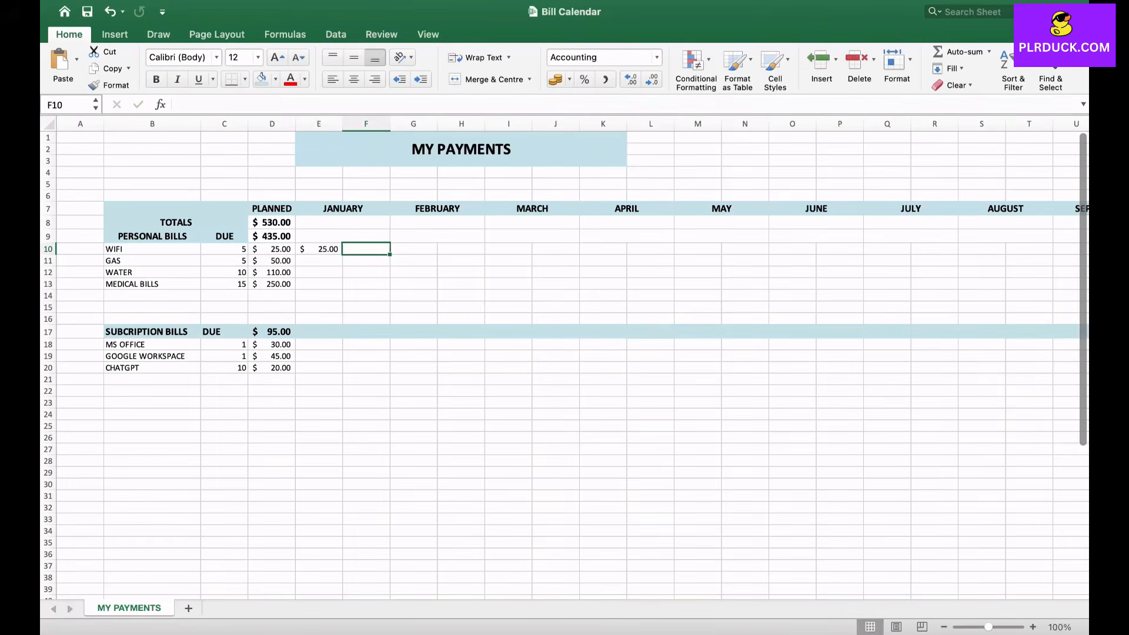
type("=")
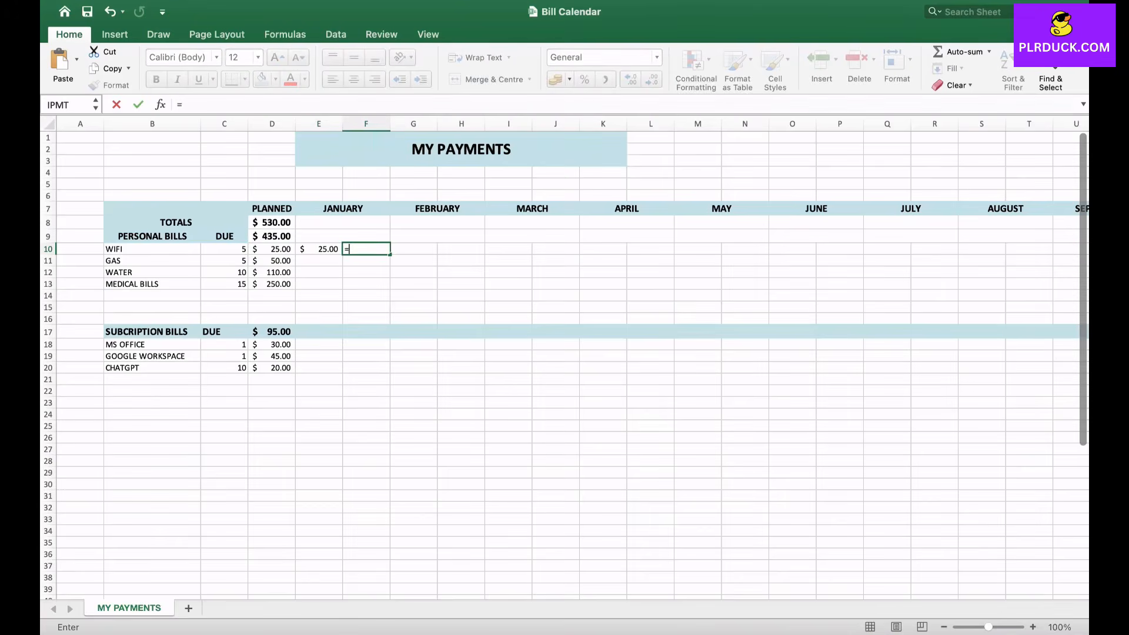
left_click(223, 249)
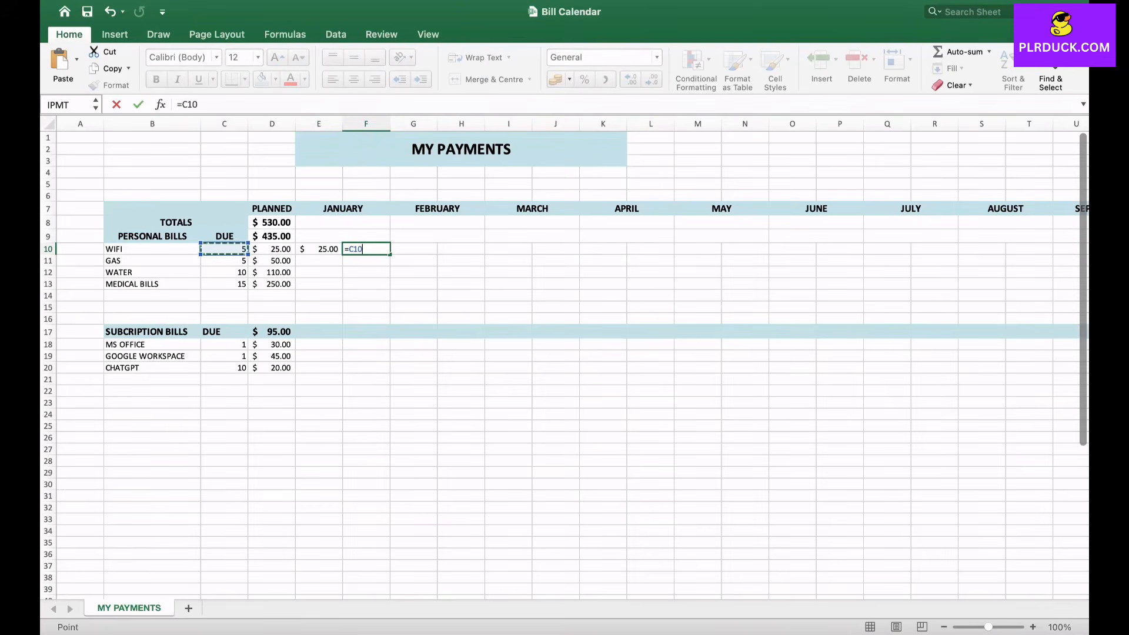
key("Return")
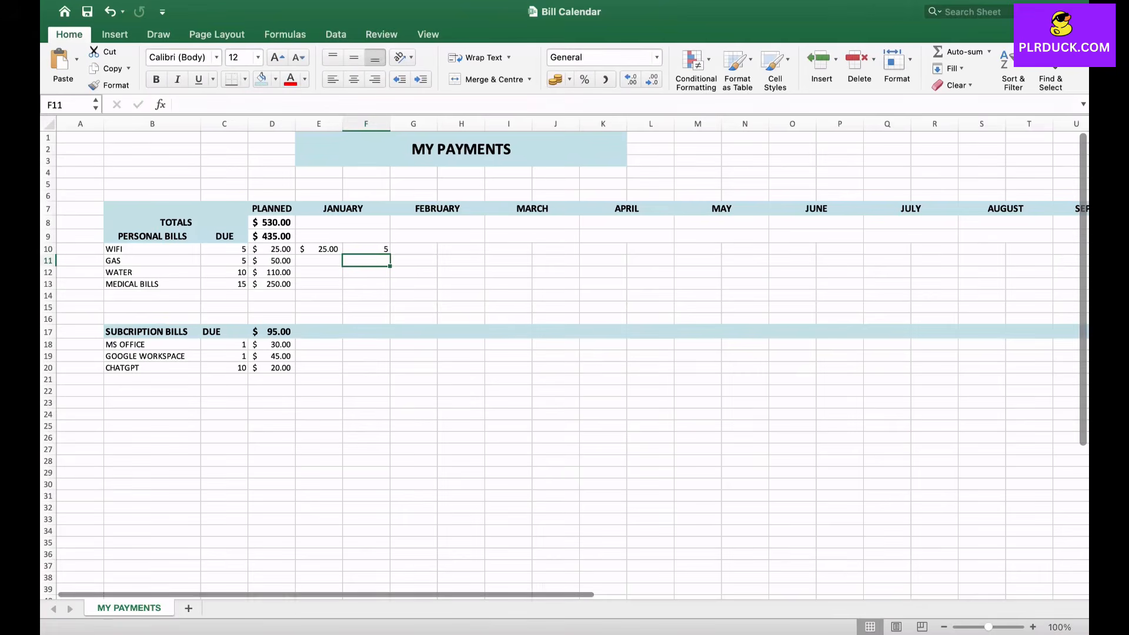
- Make the WIFI bill's January amount in E10 an absolute reference, =$D$10
left_click(319, 250)
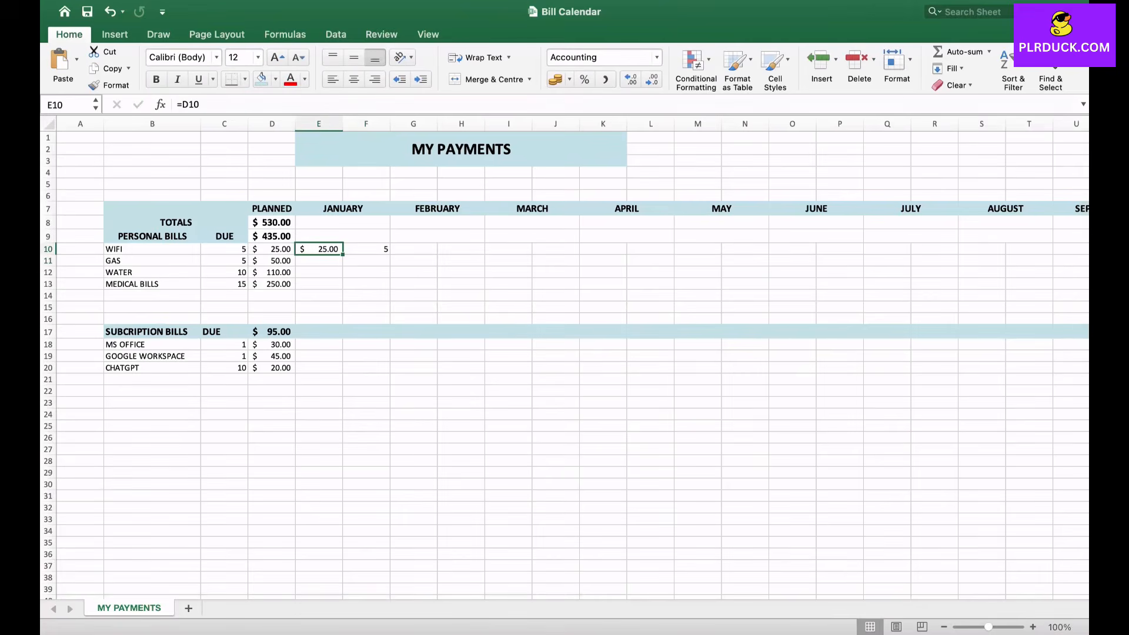
left_click(182, 104)
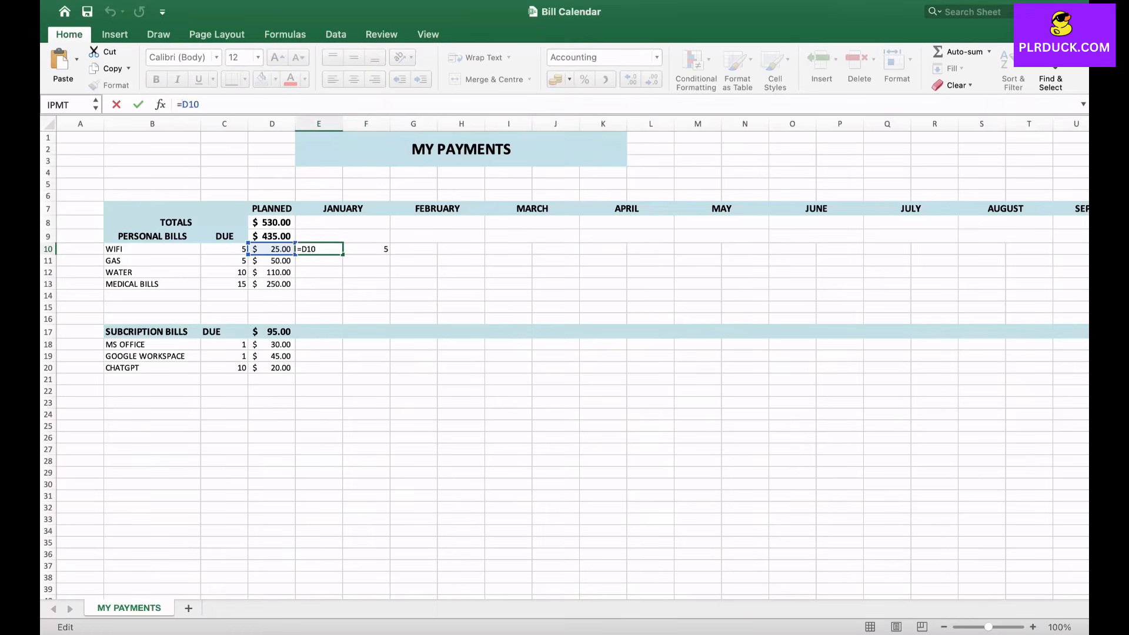
type("$")
key("Right")
type("$")
key("Return")
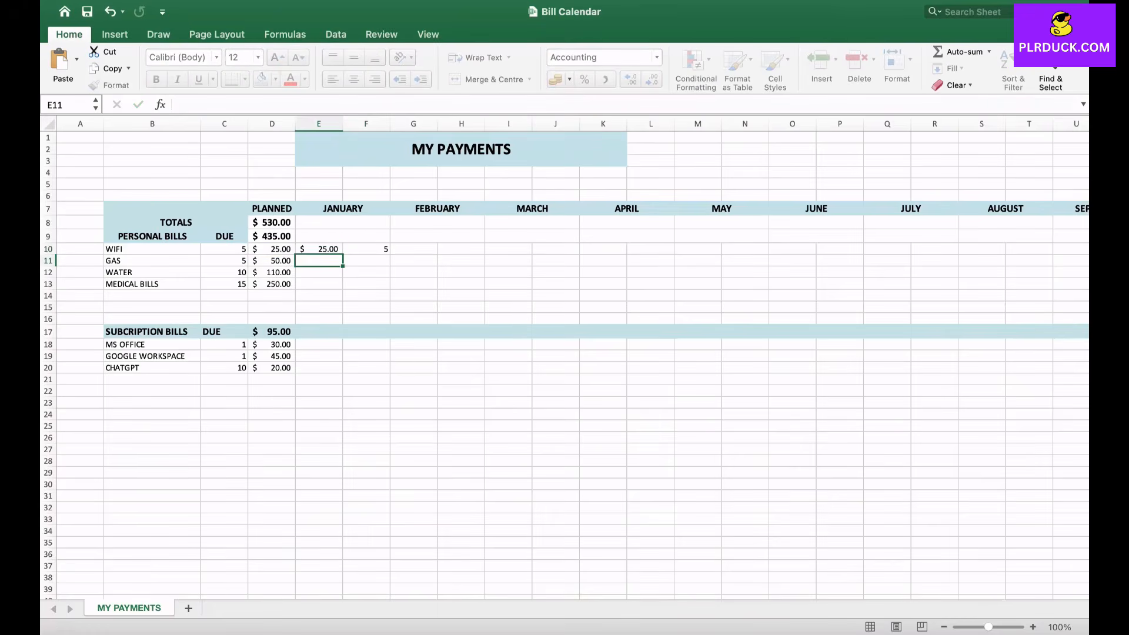
- Make the WIFI bill's January due day in F10 an absolute reference, =$C$10
left_click(366, 249)
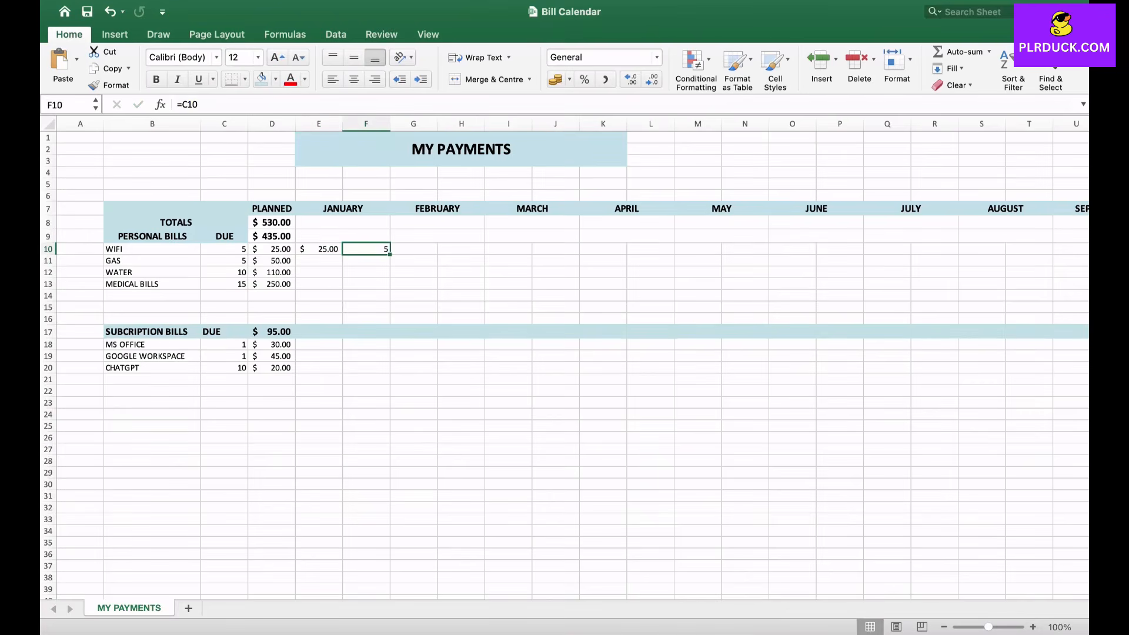
left_click(183, 105)
type("$D")
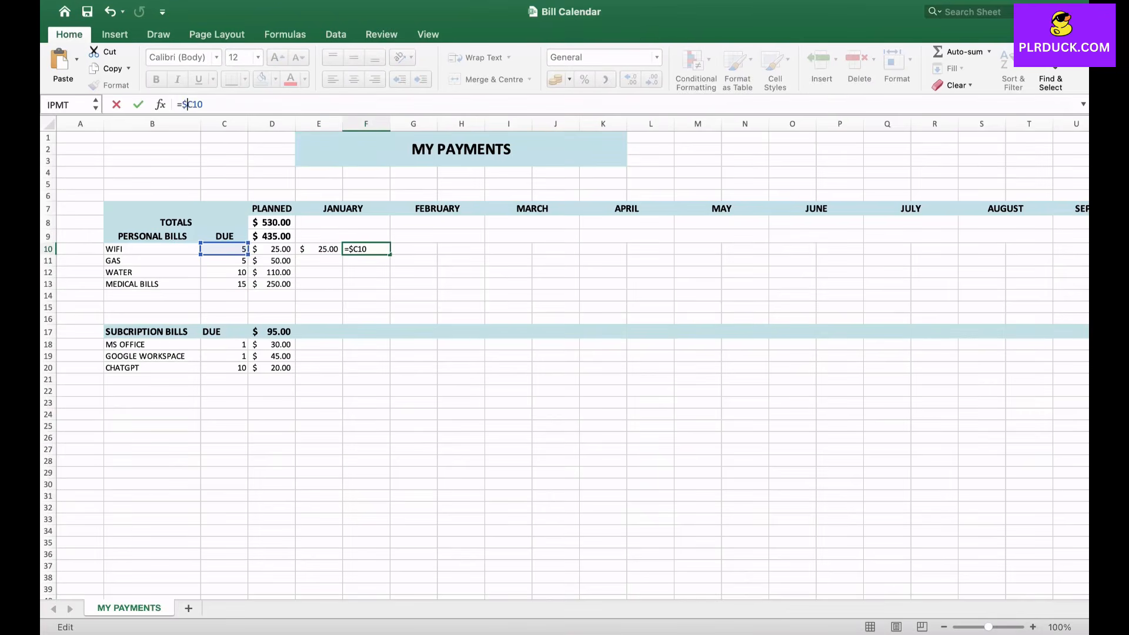
type("$")
key("Return")
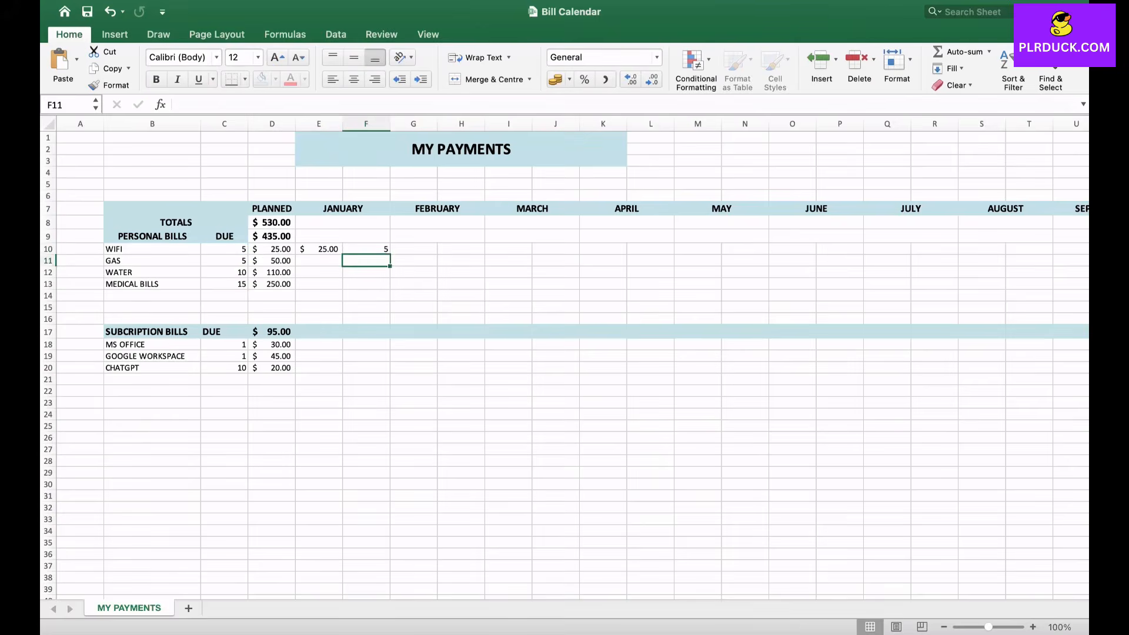
left_click(319, 249)
key("shift+Right")
key("super+c")
left_click(413, 250)
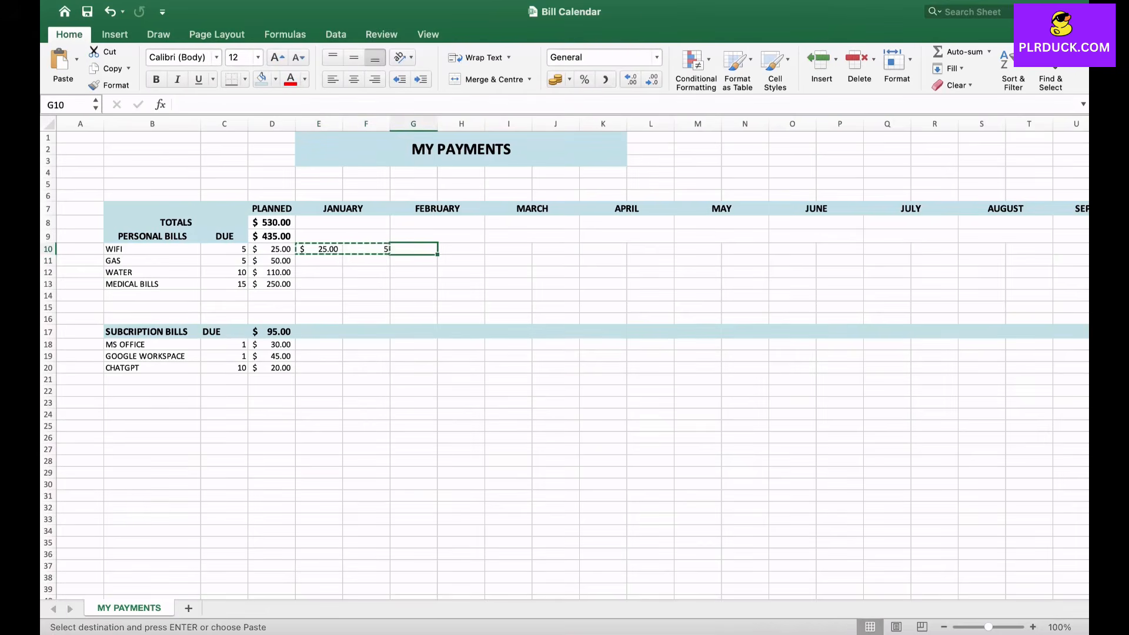
- Link the GAS bill's January amount in E11 with =D11 and its due day in F11 with =C11
left_click(414, 260)
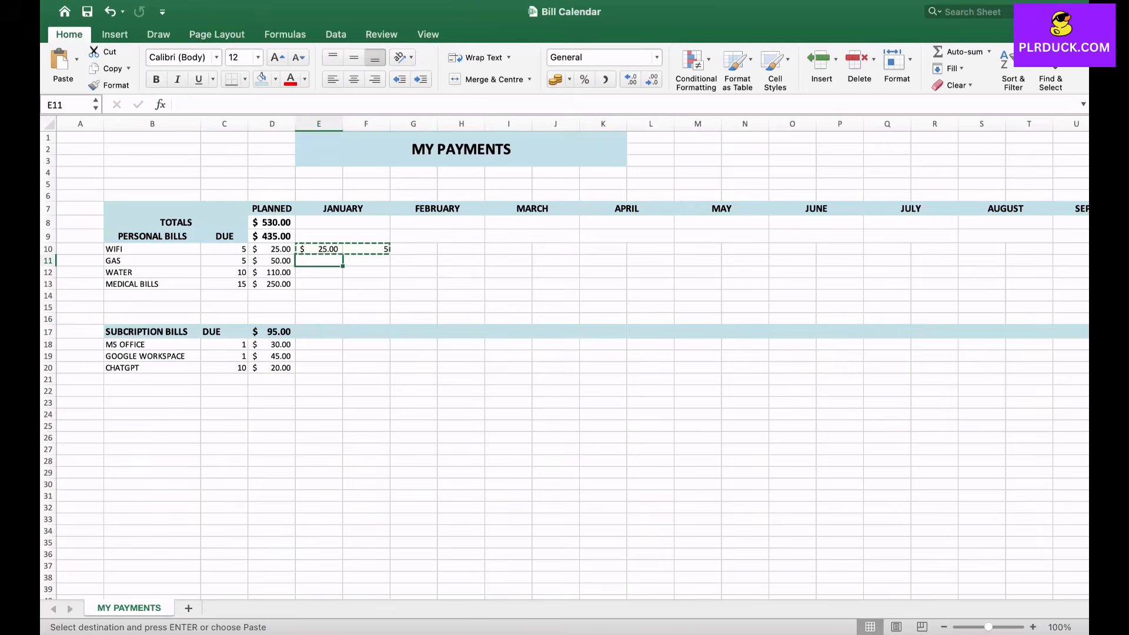
type("=")
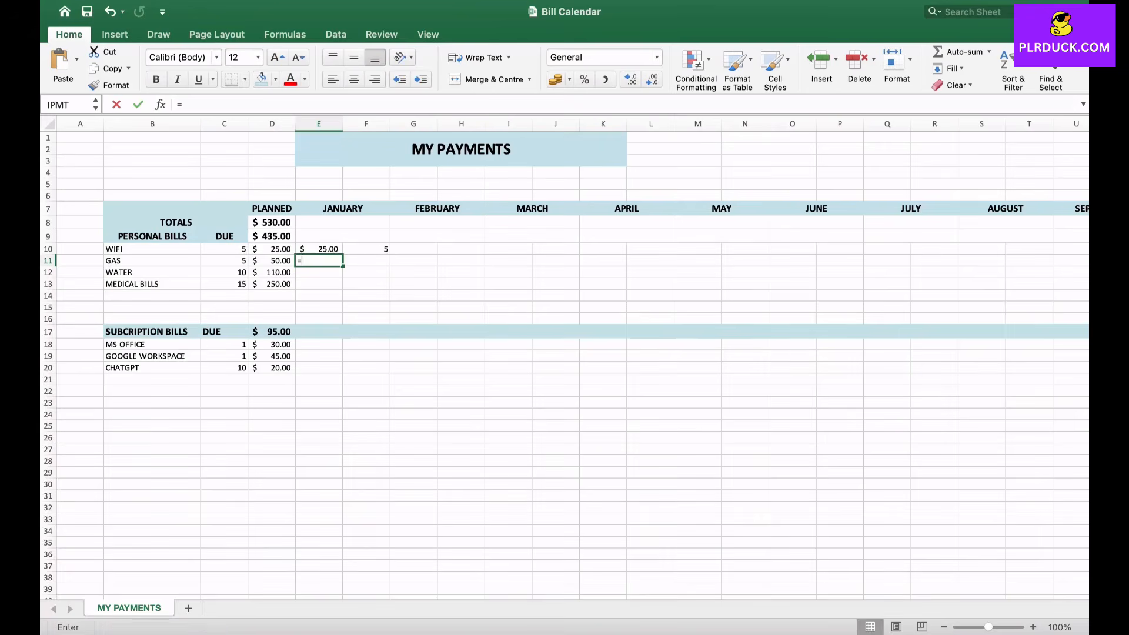
key("Left")
key("Return")
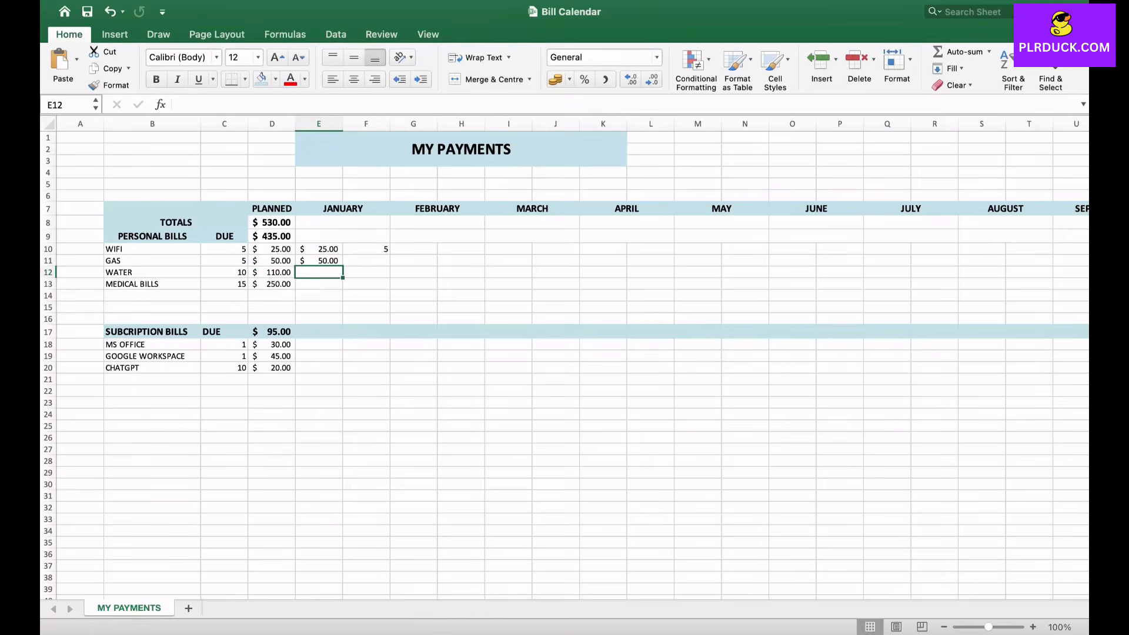
left_click(372, 261)
type("=")
left_click(223, 261)
key("Return")
- Make the GAS bill's January amount in E11 an absolute reference, =$D$11
left_click(318, 261)
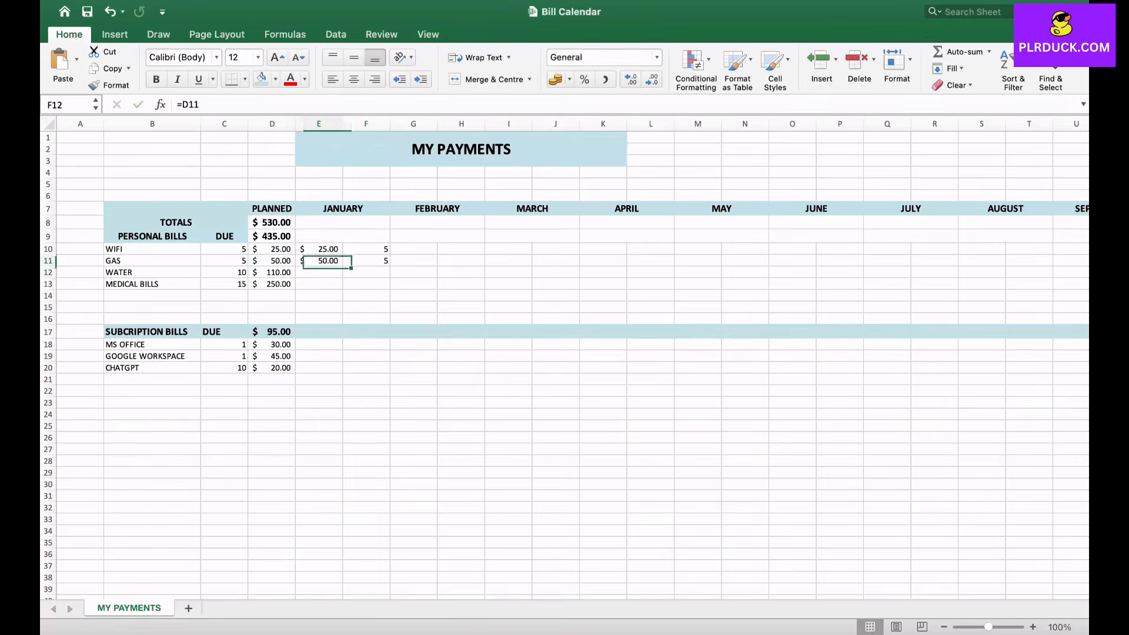
left_click(181, 105)
type("$")
left_click(193, 104)
type("$")
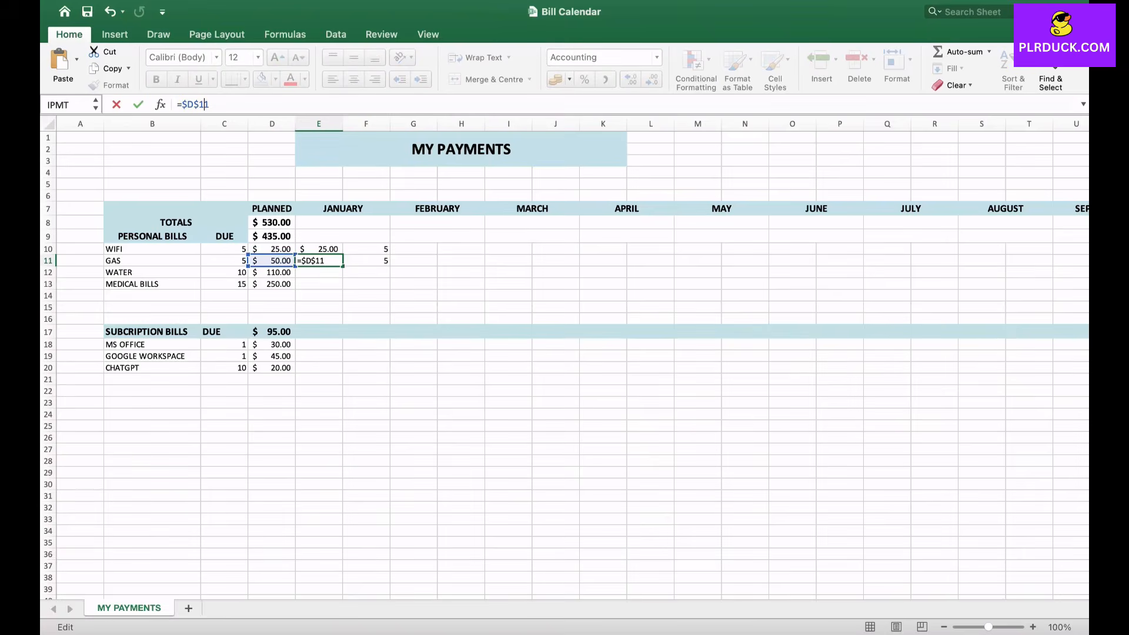
key("Tab")
- Make the GAS bill's January due day in F11 an absolute reference, =$C$11
left_click(181, 104)
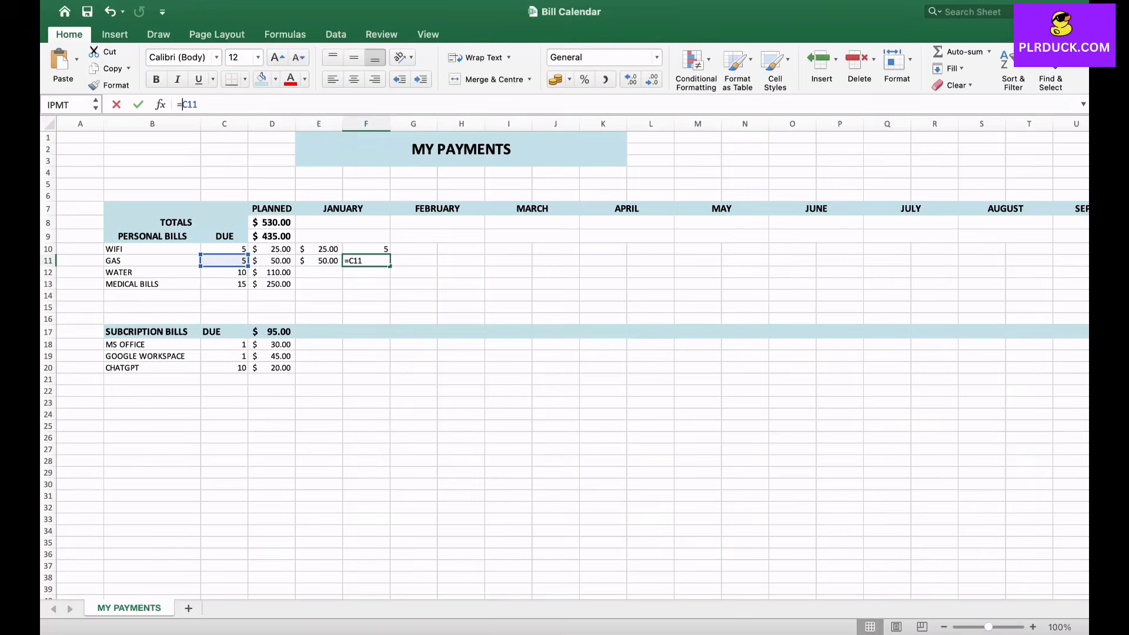
type("$")
left_click(193, 104)
type("$")
key("Return")
- Link the WATER and MEDICAL BILLS January amounts in E12 and E13 to their planned amounts with =D12 and =D13
type("=")
left_click(276, 272)
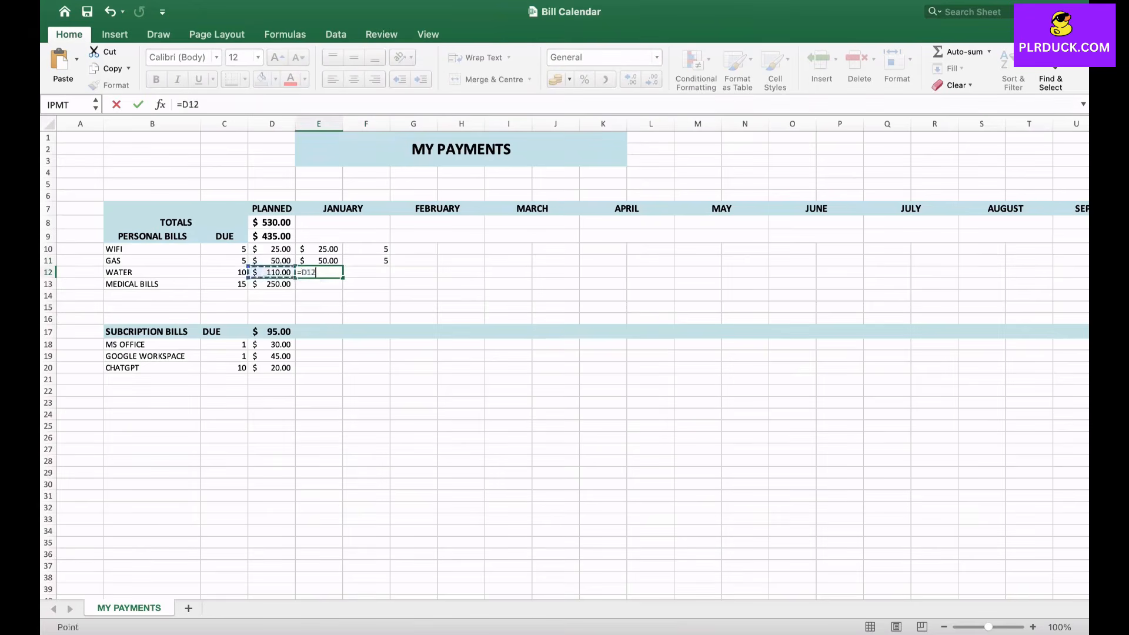
key("Return")
type("=")
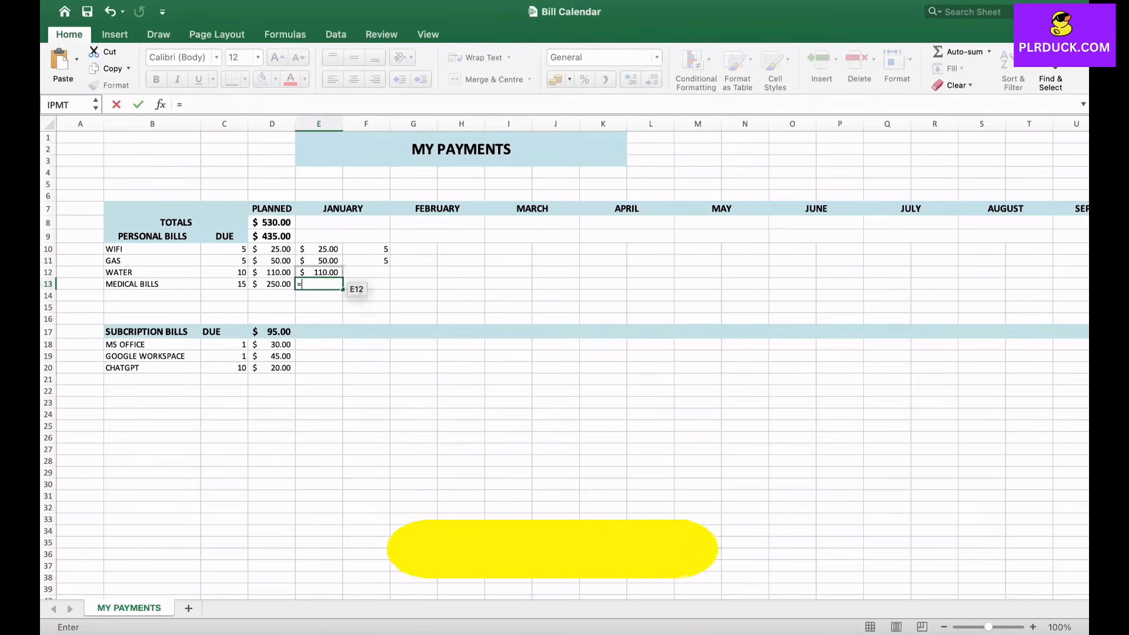
left_click(273, 284)
key("Return")
- Link the WATER and MEDICAL BILLS January due days in F12 and F13 to the DUE column with =C12 and =C13
left_click(366, 272)
type("=")
left_click(224, 272)
key("Return")
type("=")
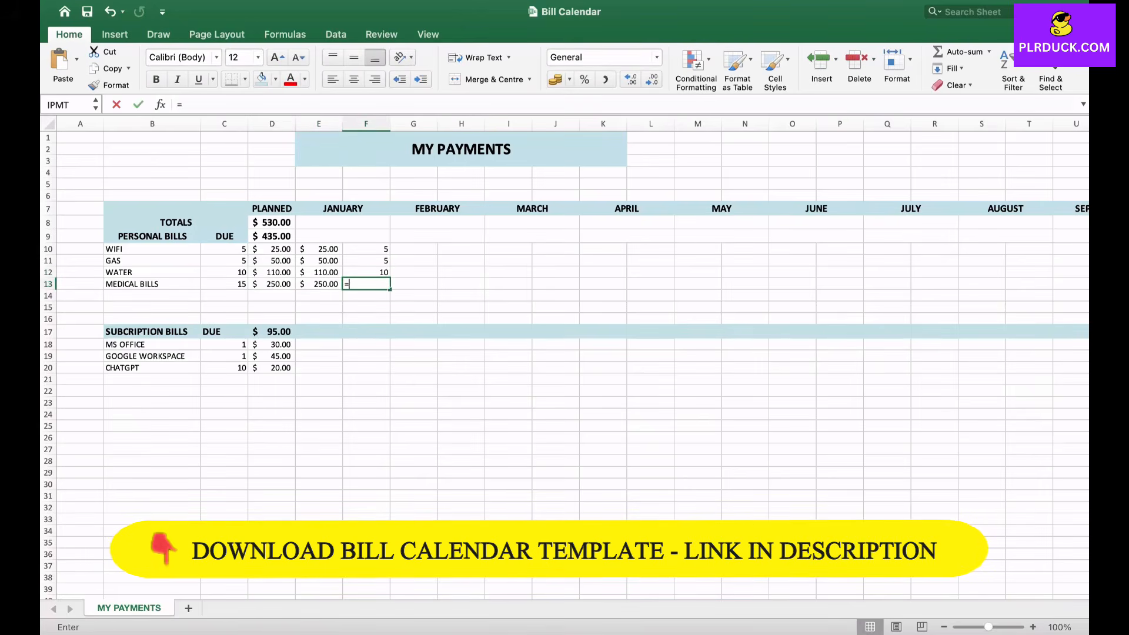
left_click(212, 284)
key("Return")
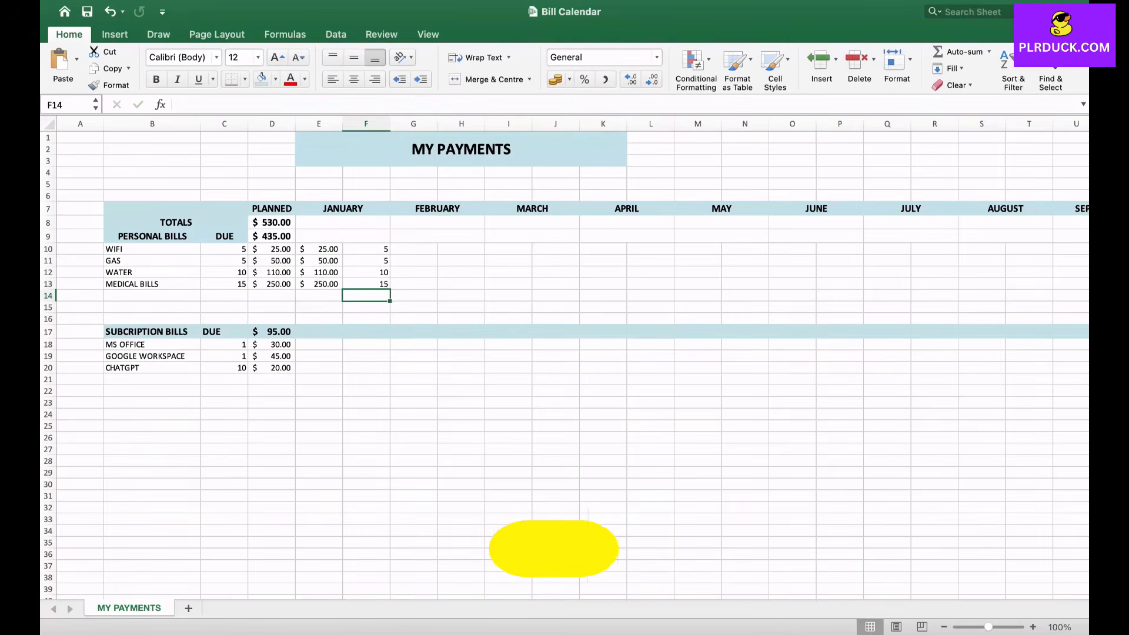
- Make the planned-amount references in E12 and E13 absolute, using =$D$12 for the WATER bill
left_click(318, 272)
left_click(180, 104)
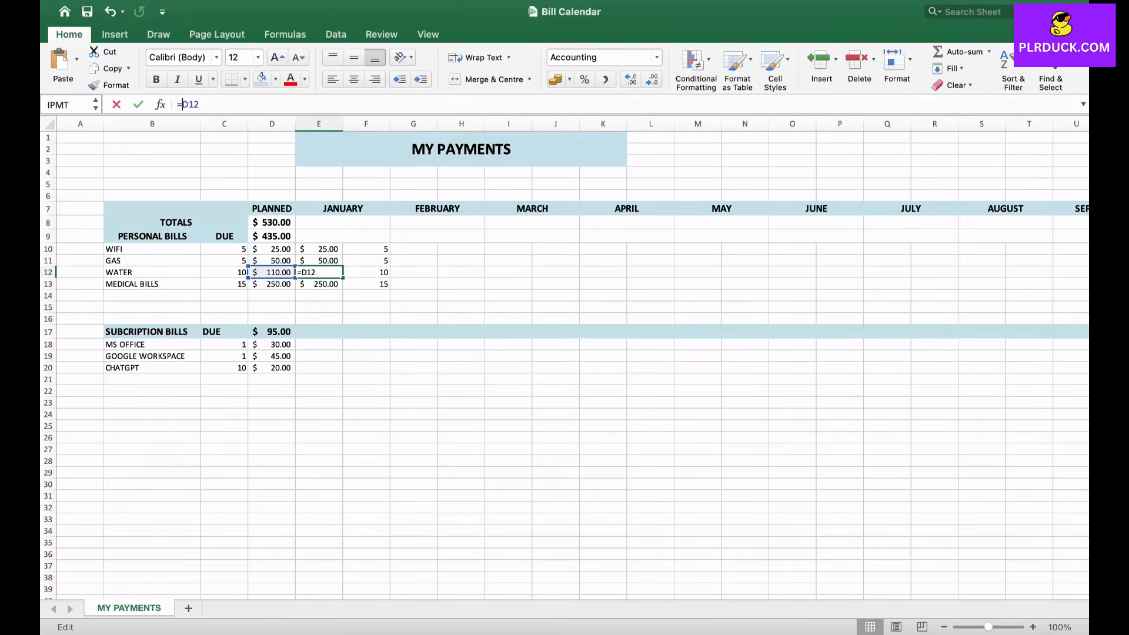
type("$")
key("Right")
type("$")
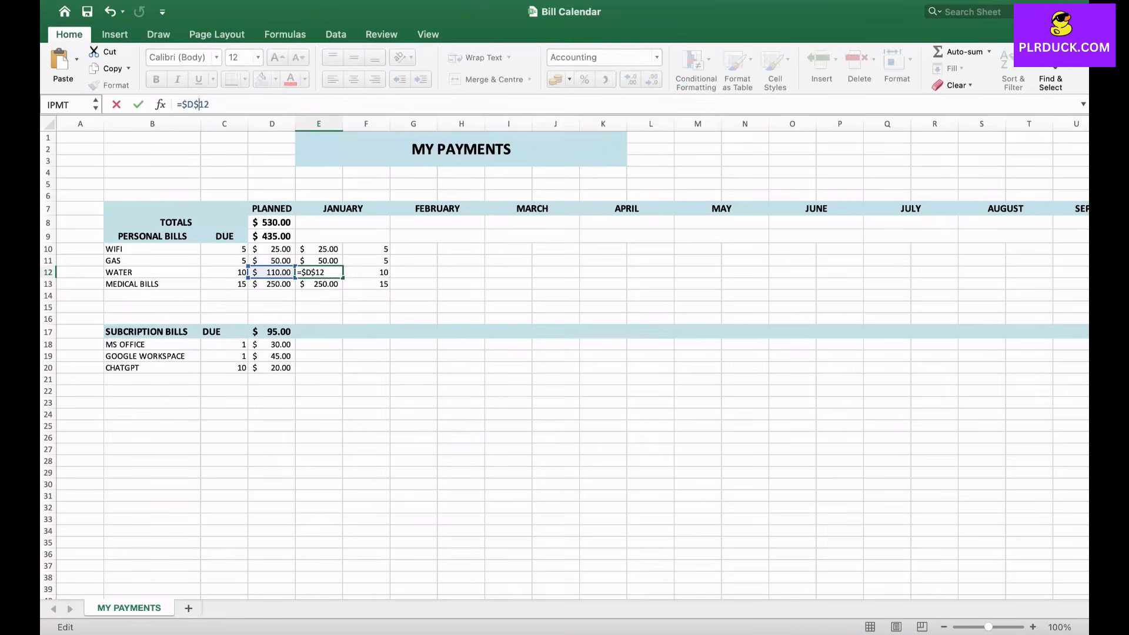
key("Return")
left_click(182, 104)
type("$")
key("Right")
- Make the due-day references in F12 and F13 absolute, using =$C$12 for WATER and =$C$13 for MEDICAL BILLS
type("$")
key("Return")
left_click(366, 272)
left_click(182, 104)
type("$")
key("Right")
type("$")
key("Return")
left_click(180, 104)
type("$")
key("Right")
type("$")
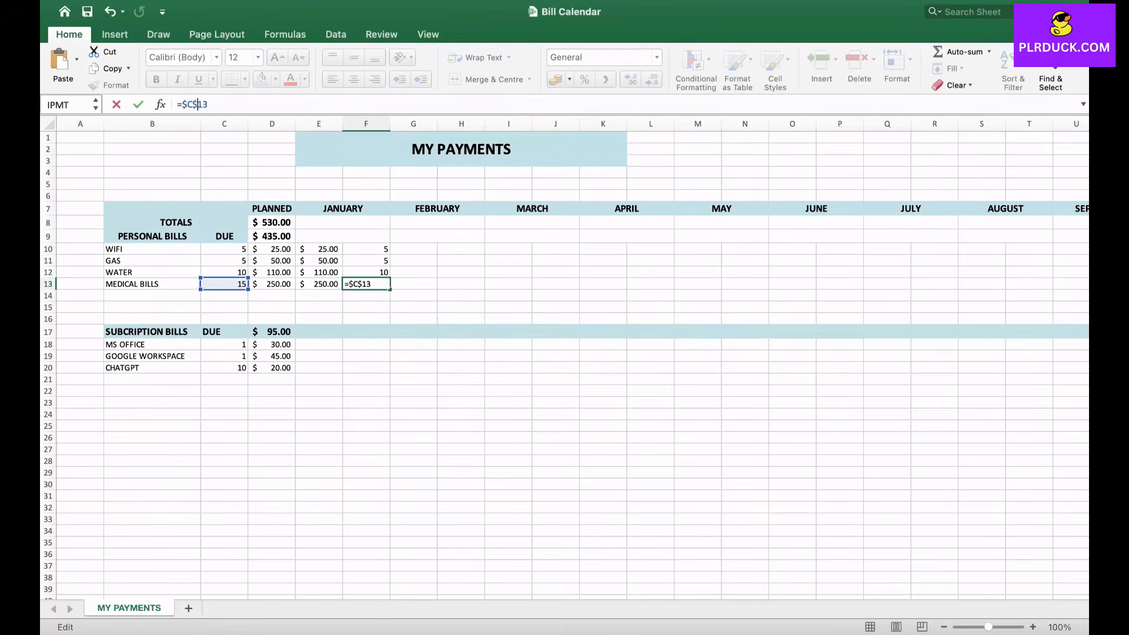
key("Return")
- Copy the January personal bill amounts and due days, E10:F13, into the FEBRUARY columns starting at G10
left_click_drag(318, 249, 366, 284)
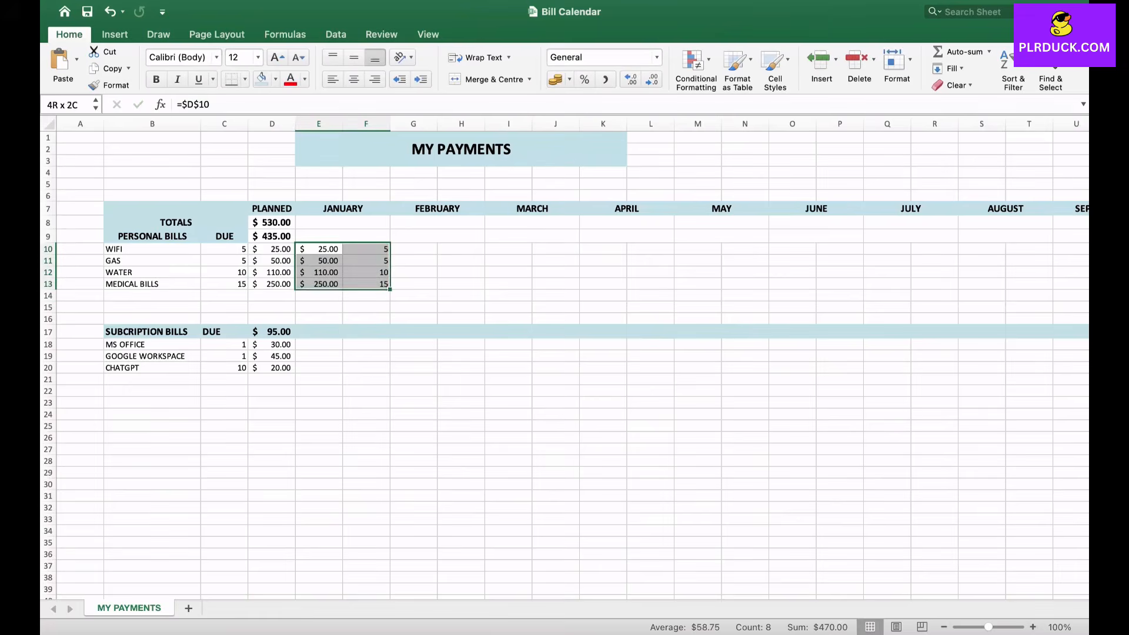
key("super+c")
left_click(425, 247)
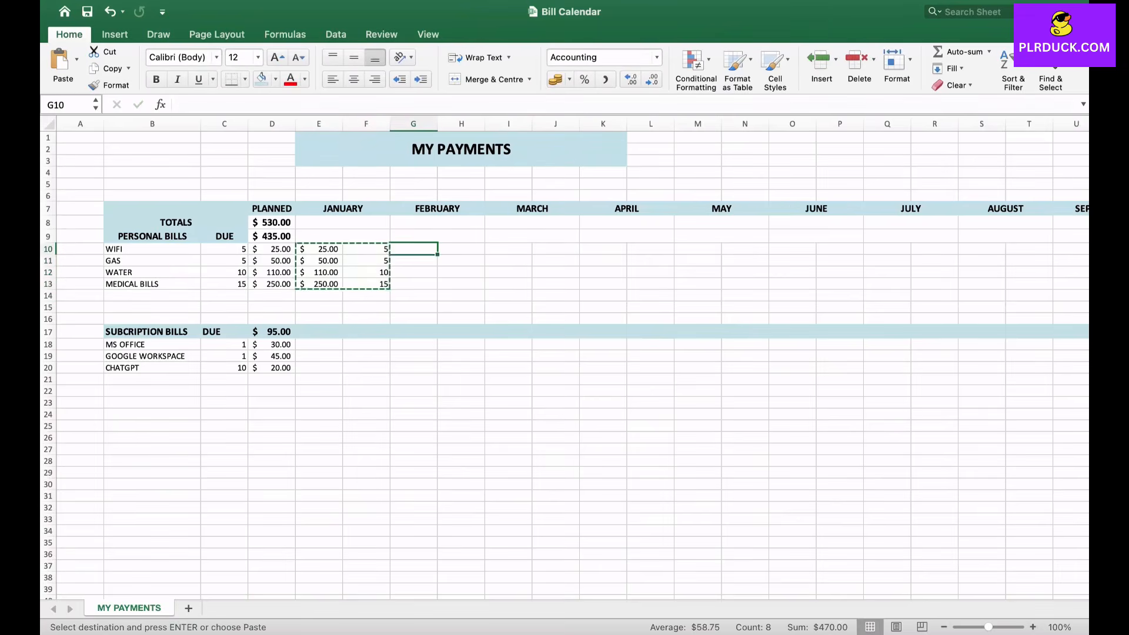
key("super+v")
- Paste the copied personal bill amounts and due days into every remaining month from MARCH through DECEMBER, rows 10 to 13
key("Right")
key("Right")
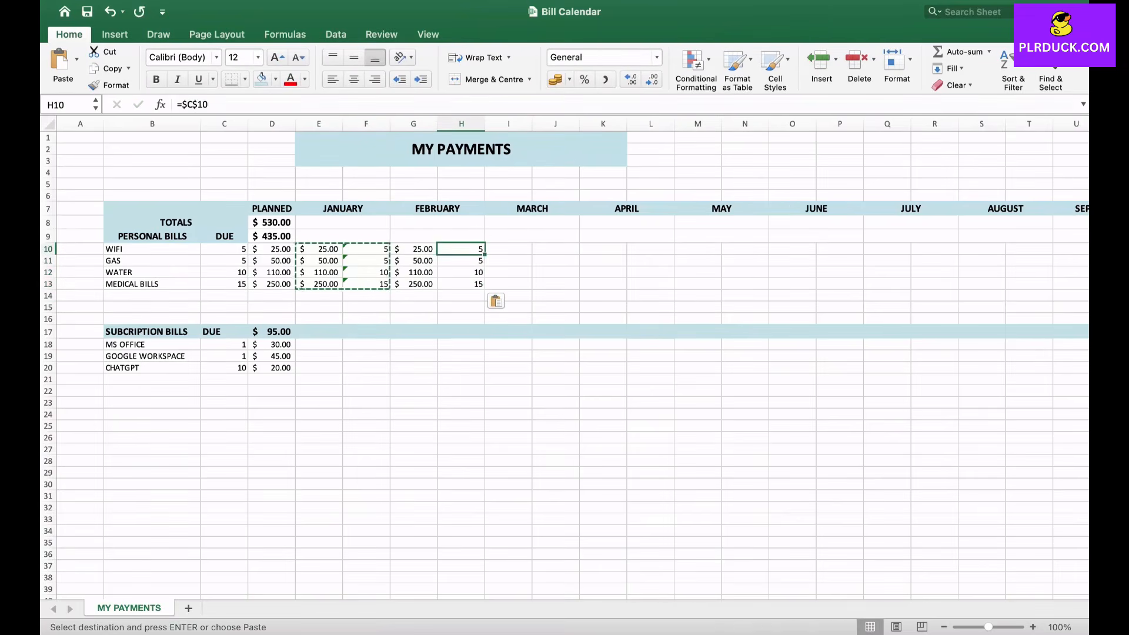
key("super+v")
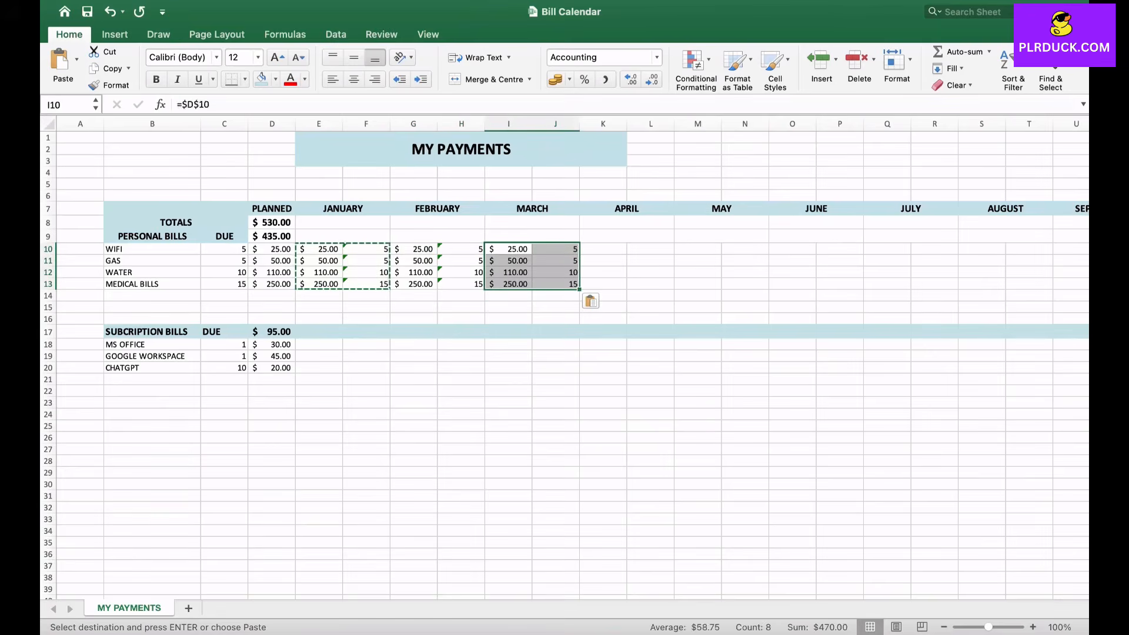
key("Right")
key("Right")
key("super+v")
key("Right")
key("Right")
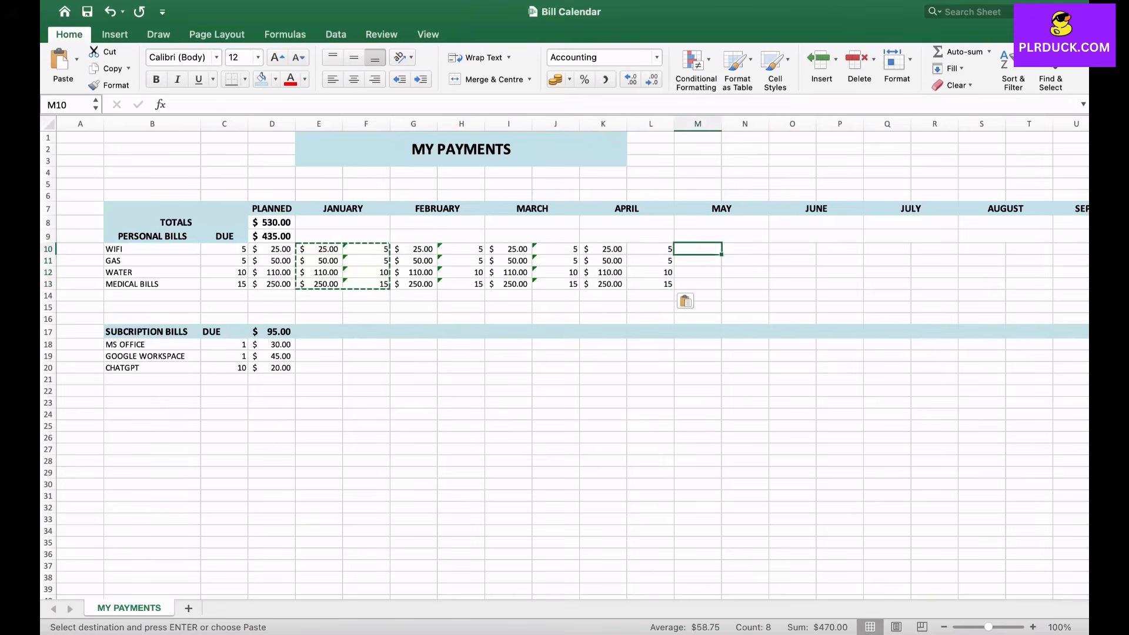
key("super+v")
key("Right")
key("Right")
key("super+v")
scroll(564, 352, "right", 6)
key("Right")
key("Right")
key("super+v")
key("Right")
key("Right")
key("super+v")
key("Right")
key("Right")
key("super+v")
key("Right")
key("Right")
key("super+v")
key("Right")
key("Right")
key("super+v")
key("Right")
key("Right")
key("super+v")
left_click(944, 307)
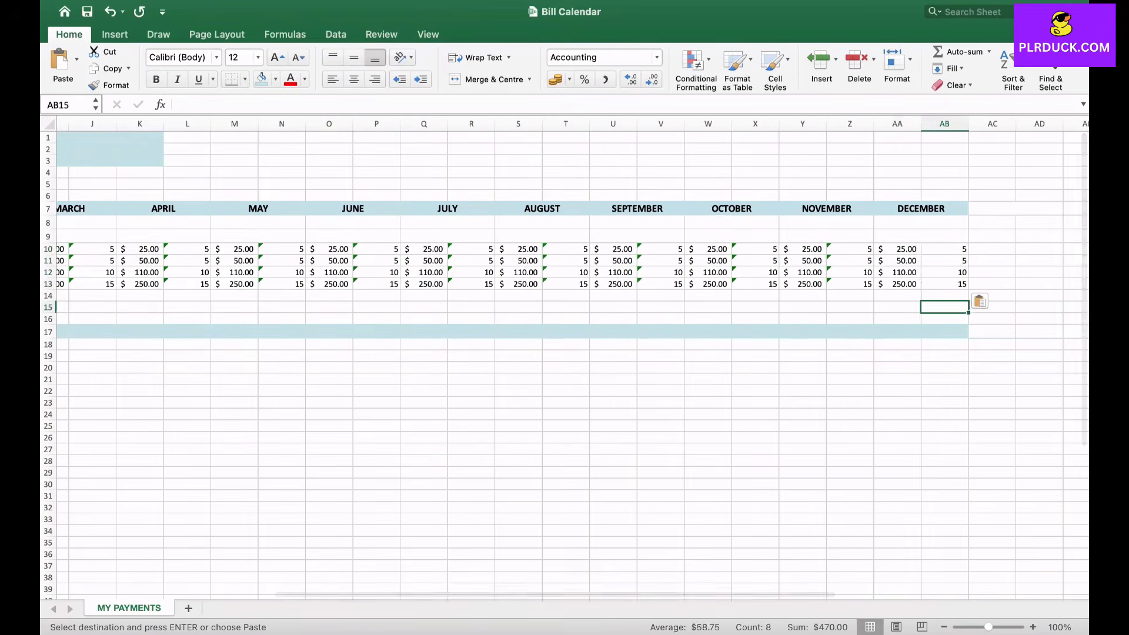
- Total January's personal bills in E9 with =SUM(E10:E16) and fill the formula across row 9 through DECEMBER
scroll(944, 308, "left", 8)
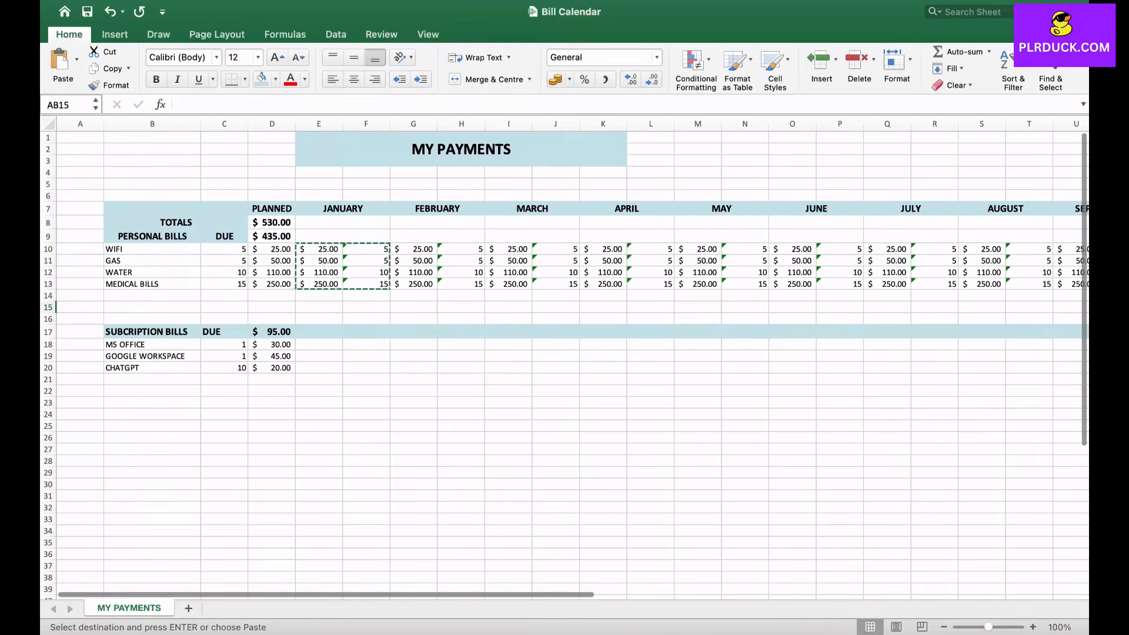
left_click(343, 237)
type("=")
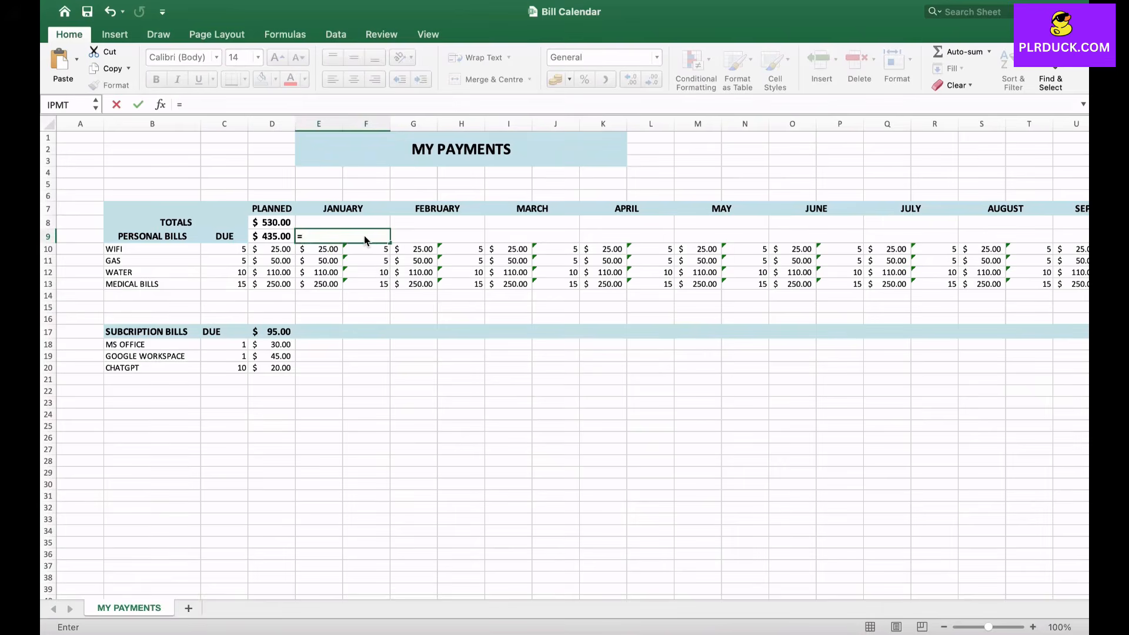
type("SUM(")
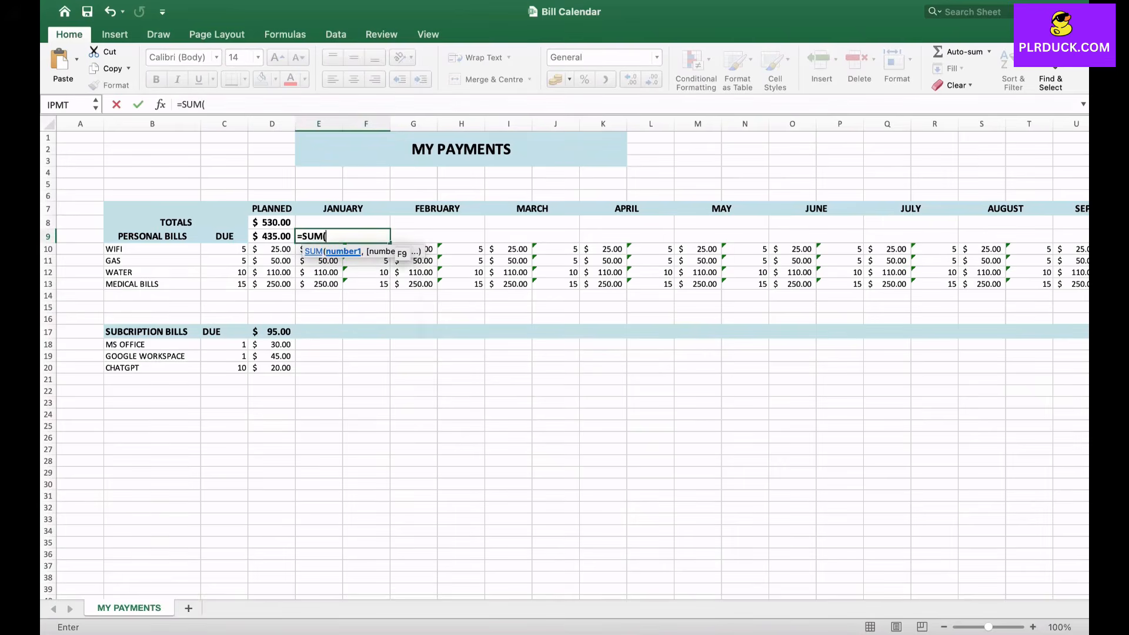
left_click_drag(329, 249, 338, 320)
key("Return")
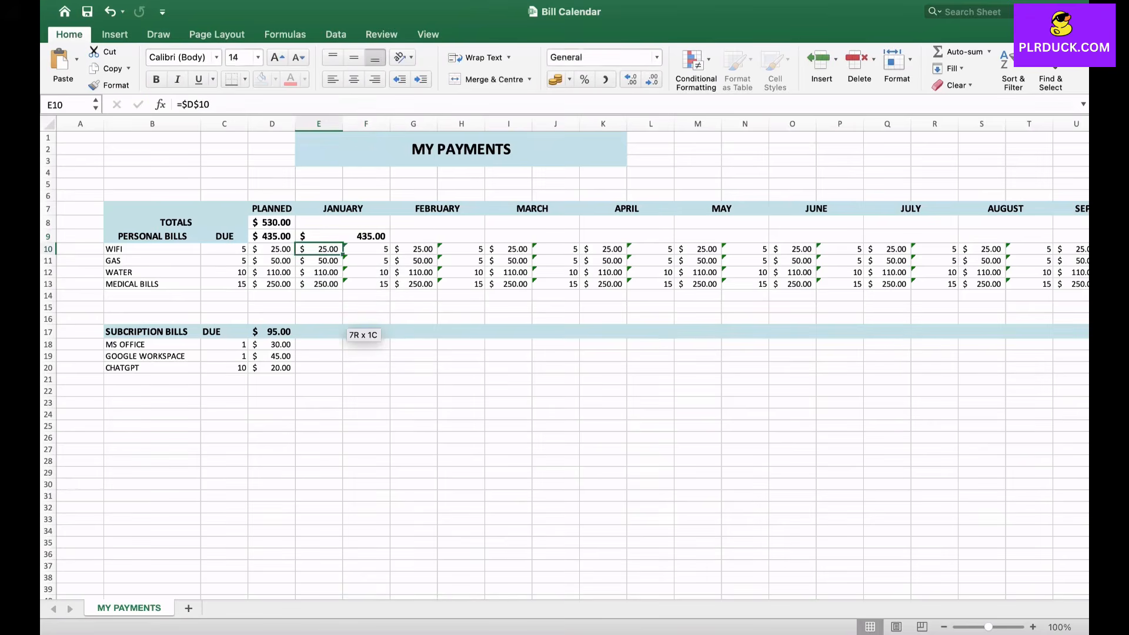
left_click(343, 236)
left_click_drag(390, 242, 1052, 237)
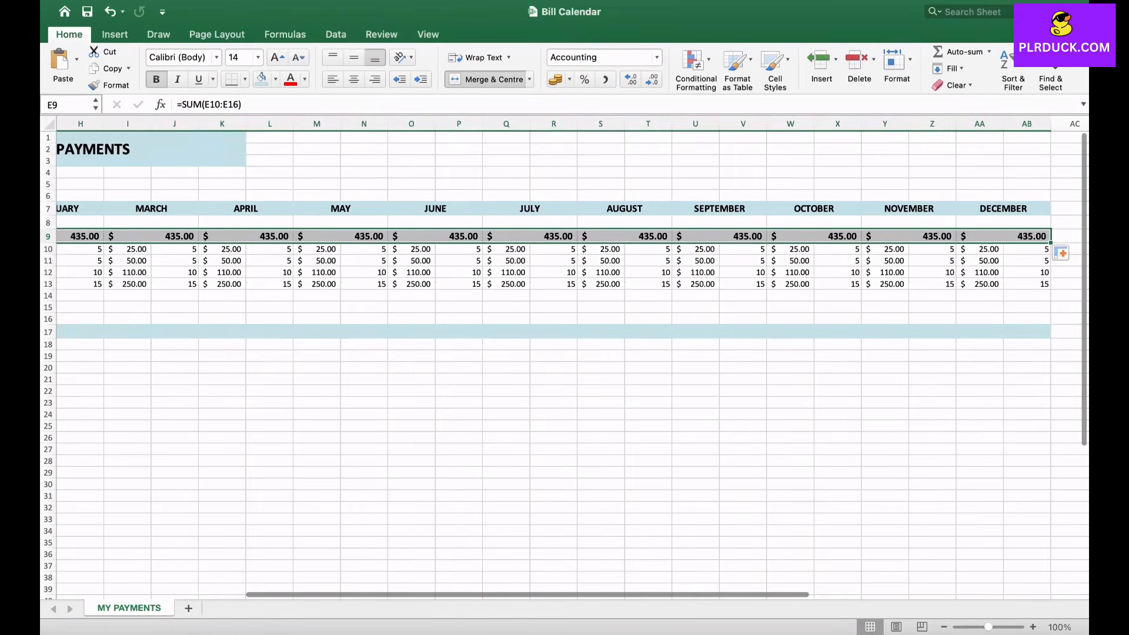
- Enter =E9+E17 as January's overall total in the TOTALS row, cell E8
scroll(573, 358, "left", 8)
left_click(343, 222)
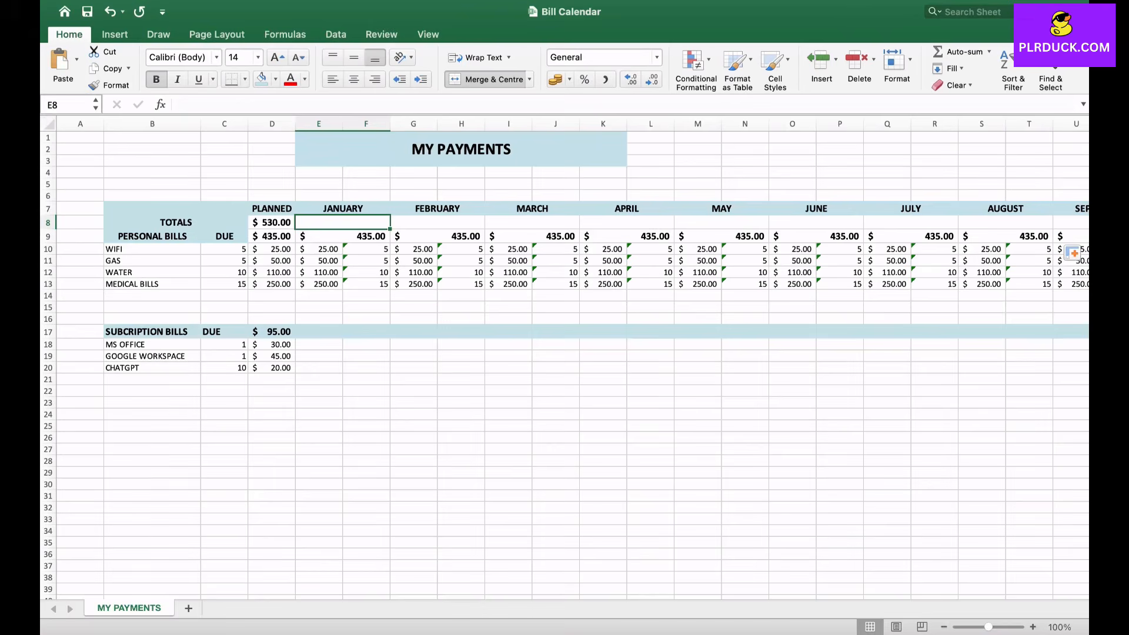
type("=")
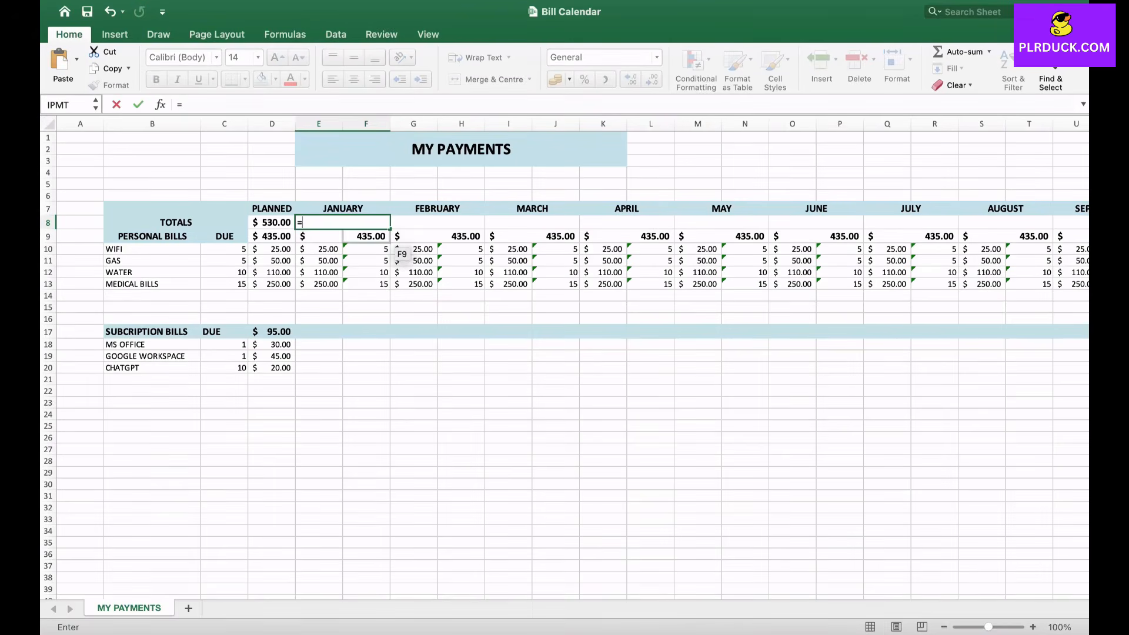
left_click(377, 236)
type("+")
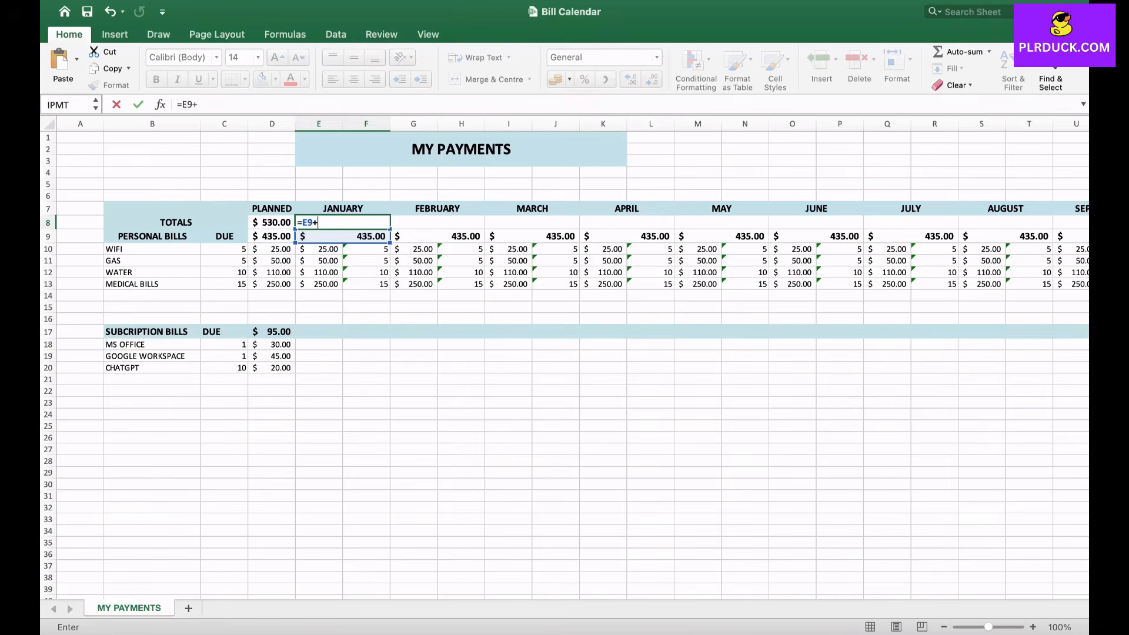
left_click(319, 331)
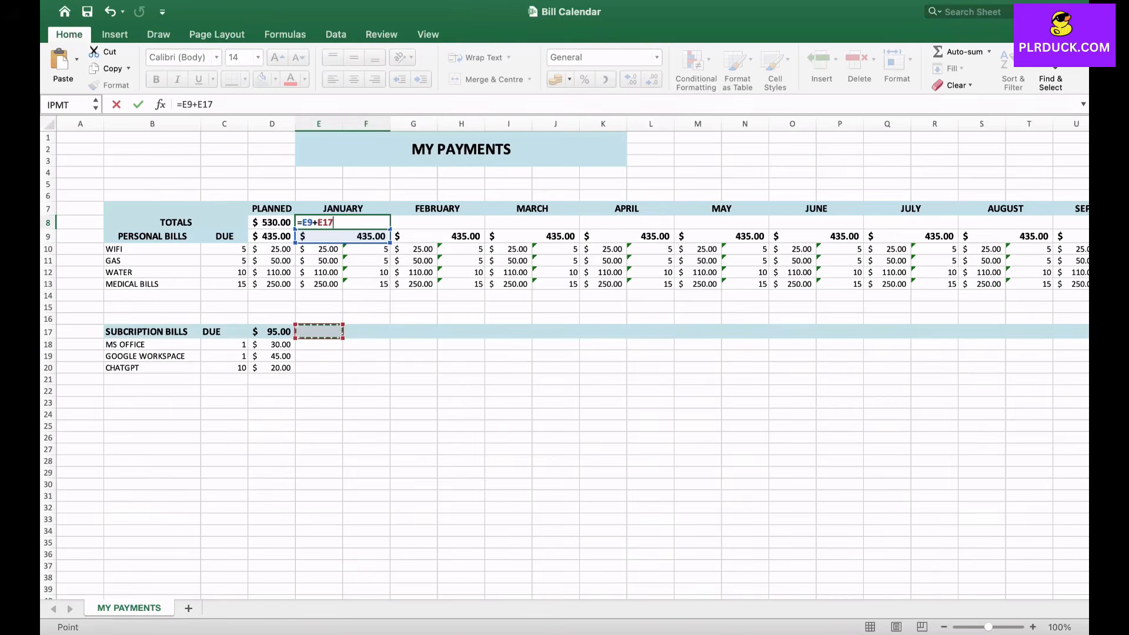
key("Return")
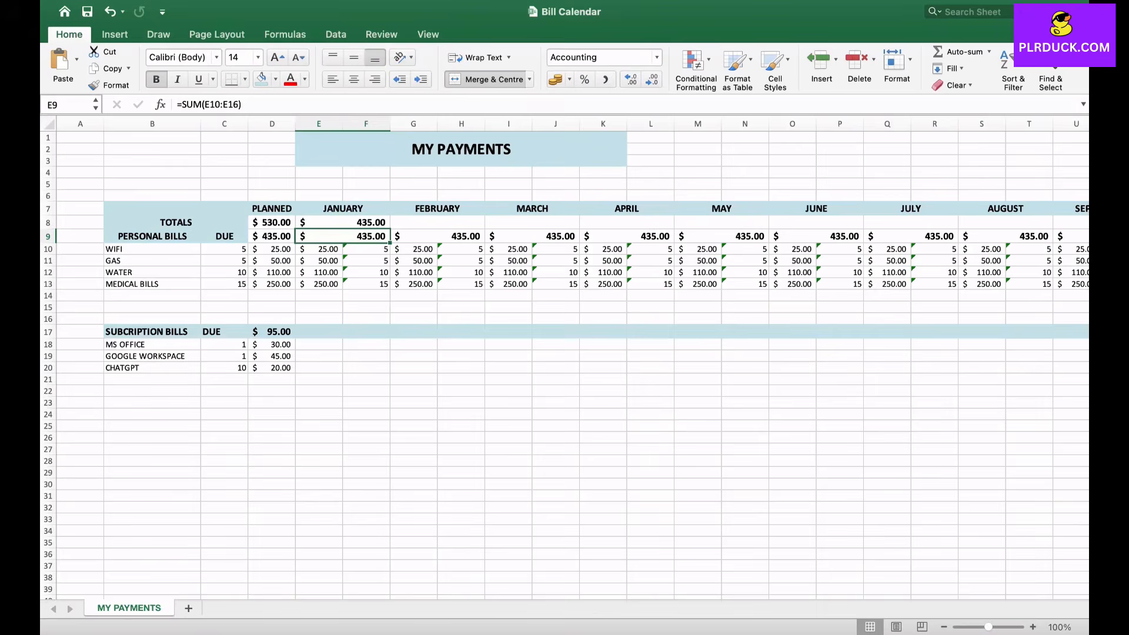
- Add a new worksheet and name it BILL CALENDAR
left_click(188, 608)
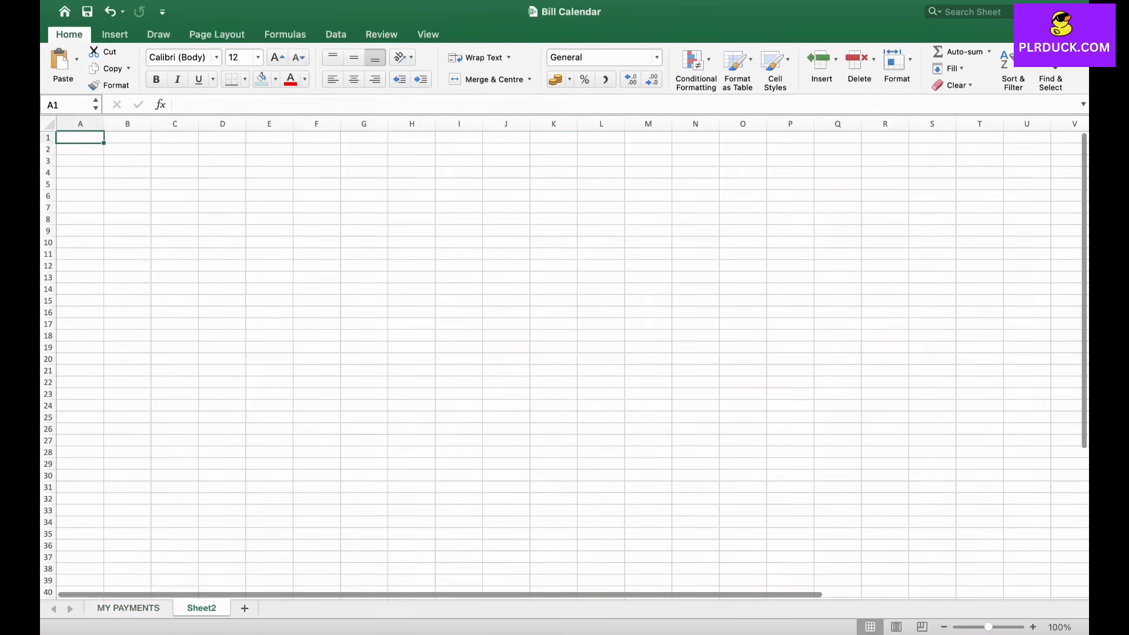
double_click(201, 608)
type("BILL CALENDAT")
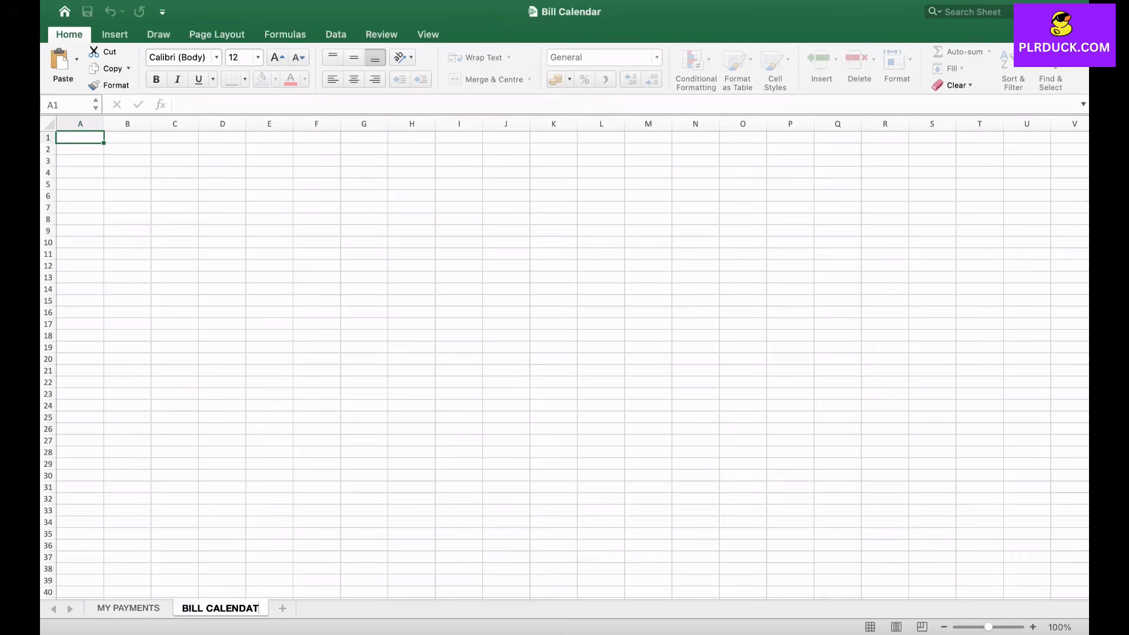
key("BackSpace")
type("R")
key("Return")
- Merge and centre E1:K3 and enter the title BILL CALENDAR in it
left_click_drag(270, 138, 553, 161)
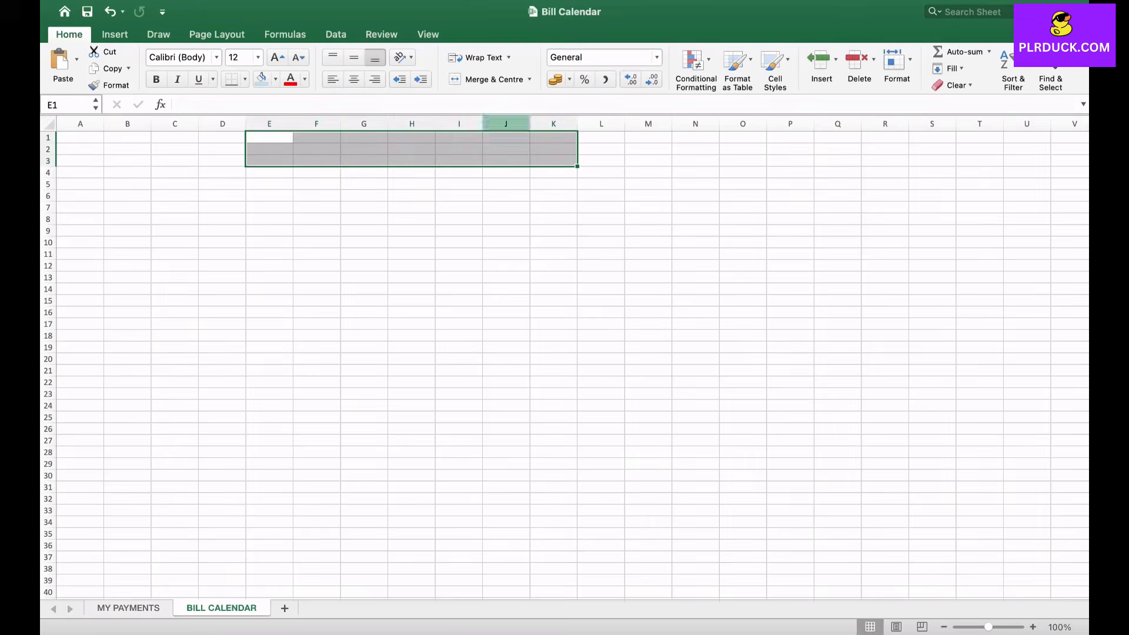
left_click(488, 79)
type("BO")
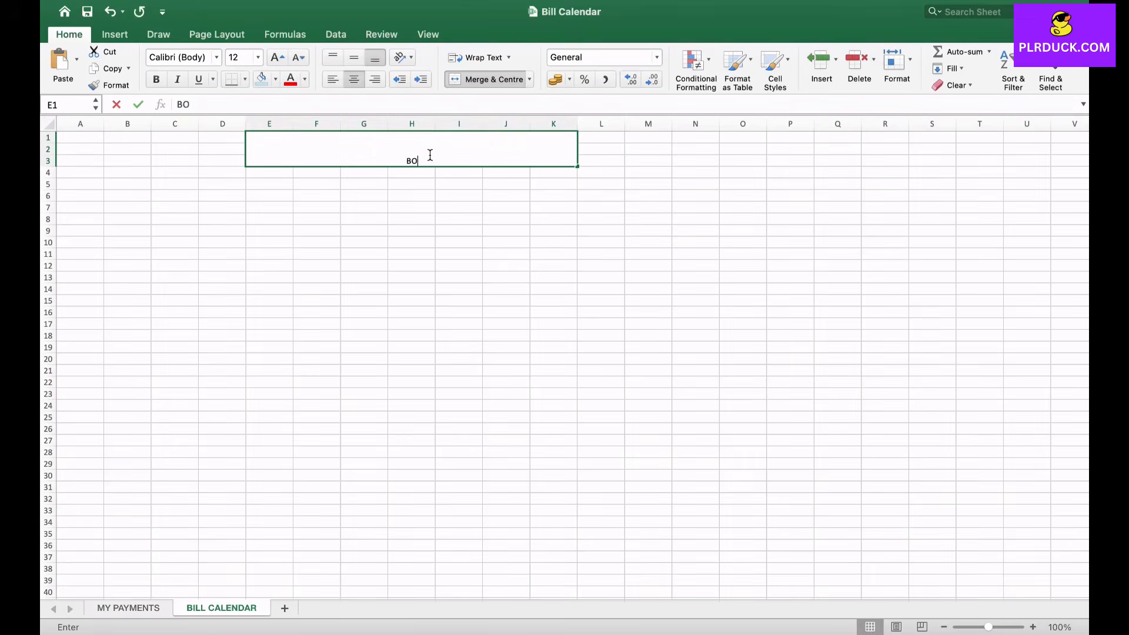
key("BackSpace")
type("ILL CALENDAR")
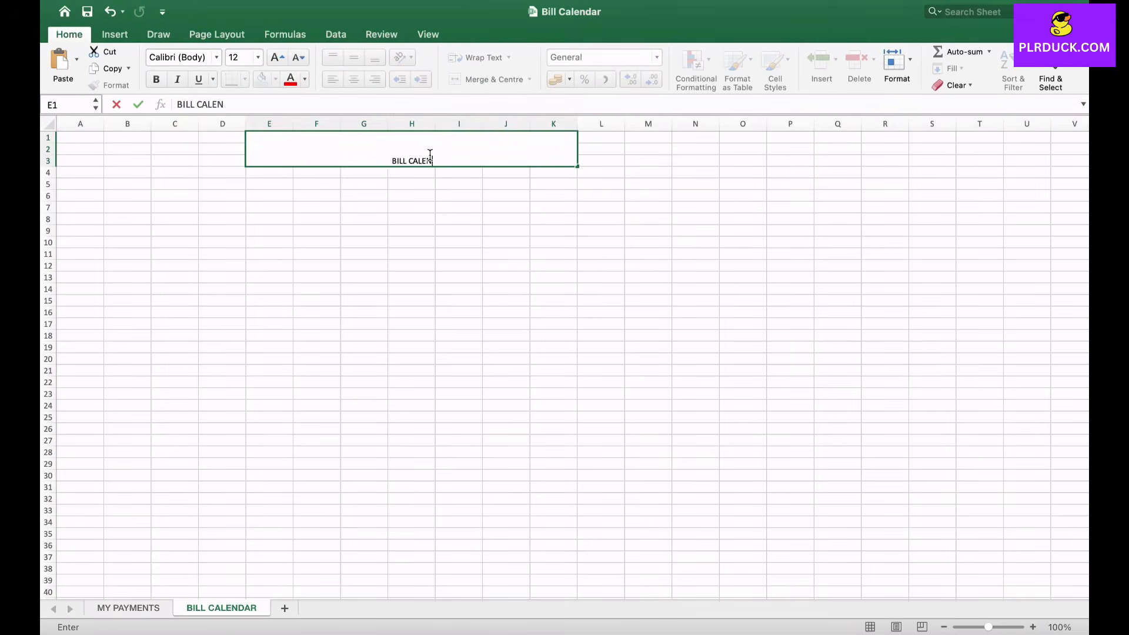
left_click(363, 207)
- Format the BILL CALENDAR title as bold, size 24, with the light blue fill
left_click(412, 149)
left_click(277, 57)
left_click(277, 57)
left_click(277, 57)
left_click(277, 57)
left_click(277, 57)
left_click(277, 57)
left_click(156, 80)
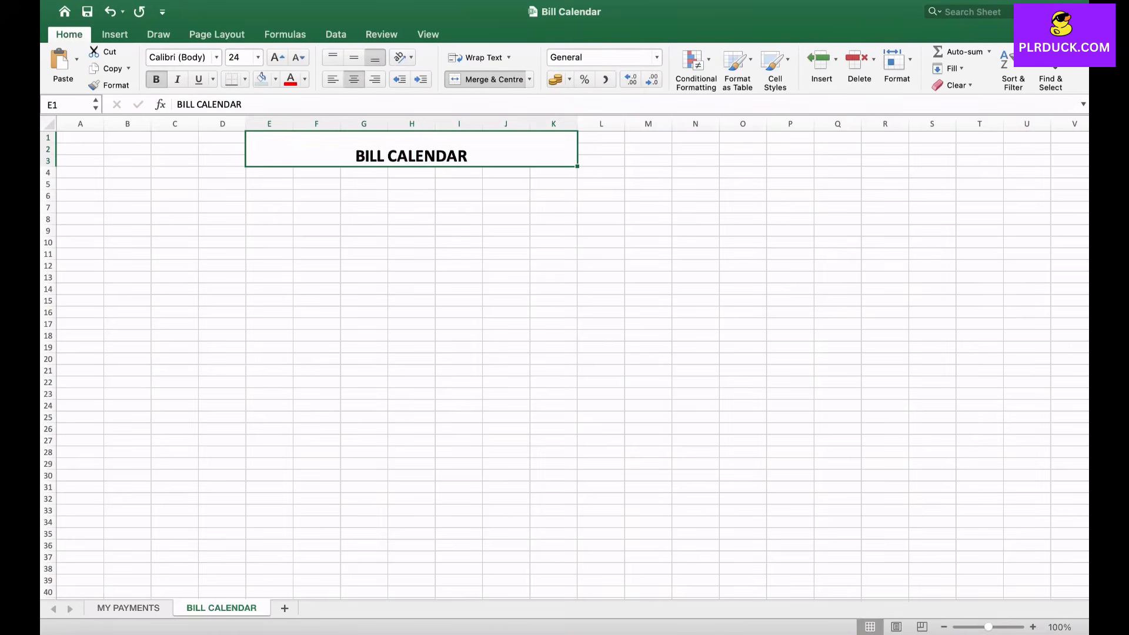
left_click(261, 79)
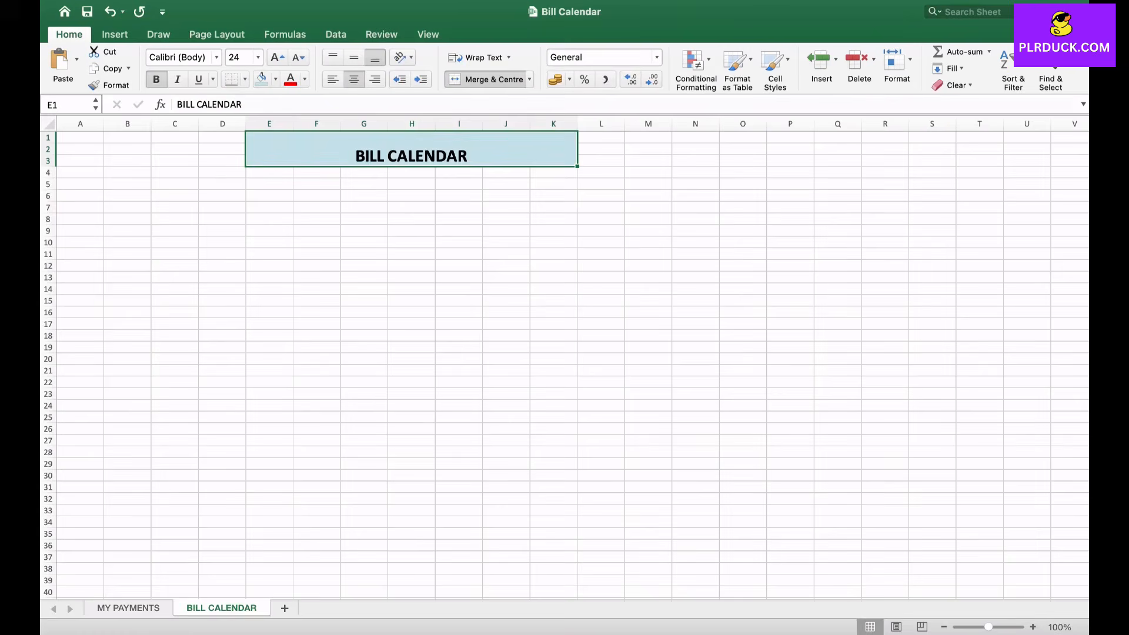
- Merge cells in B7:E12 into a grid of three rows by two columns, each merged cell spanning two rows and two columns
left_click(127, 208)
left_click_drag(127, 207, 174, 219)
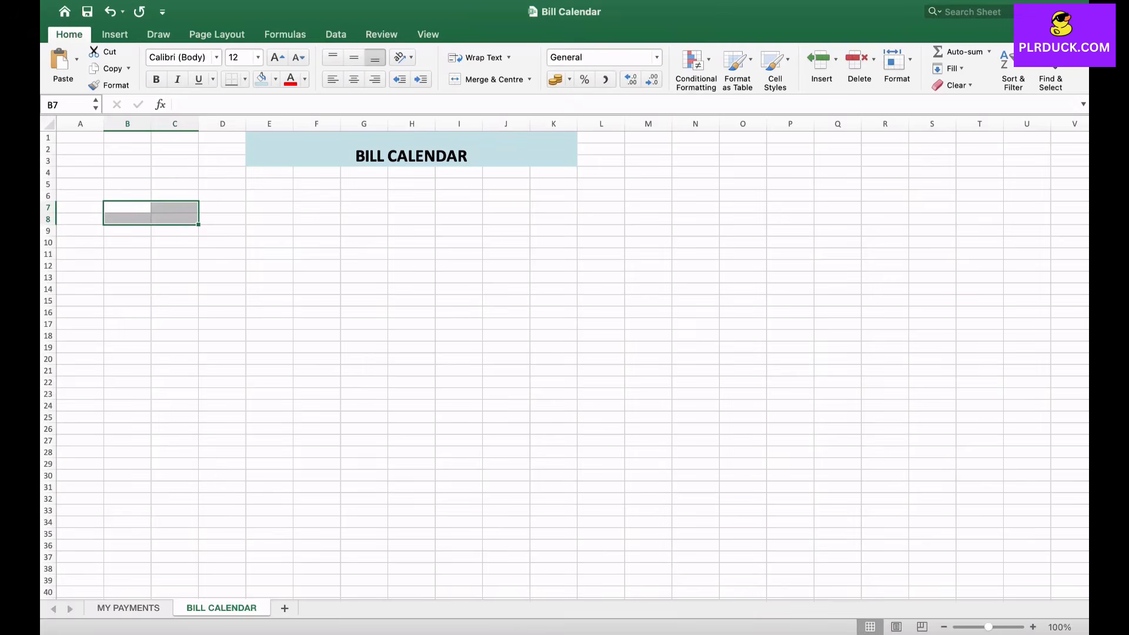
left_click(486, 79)
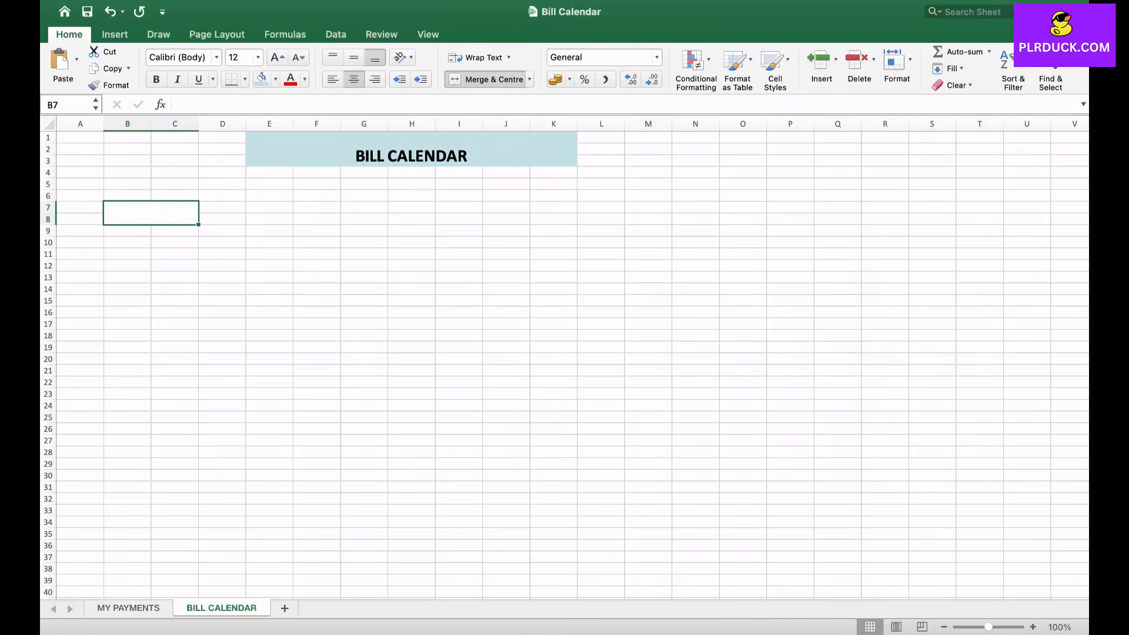
left_click_drag(127, 231, 175, 266)
left_click(486, 79)
left_click(486, 78)
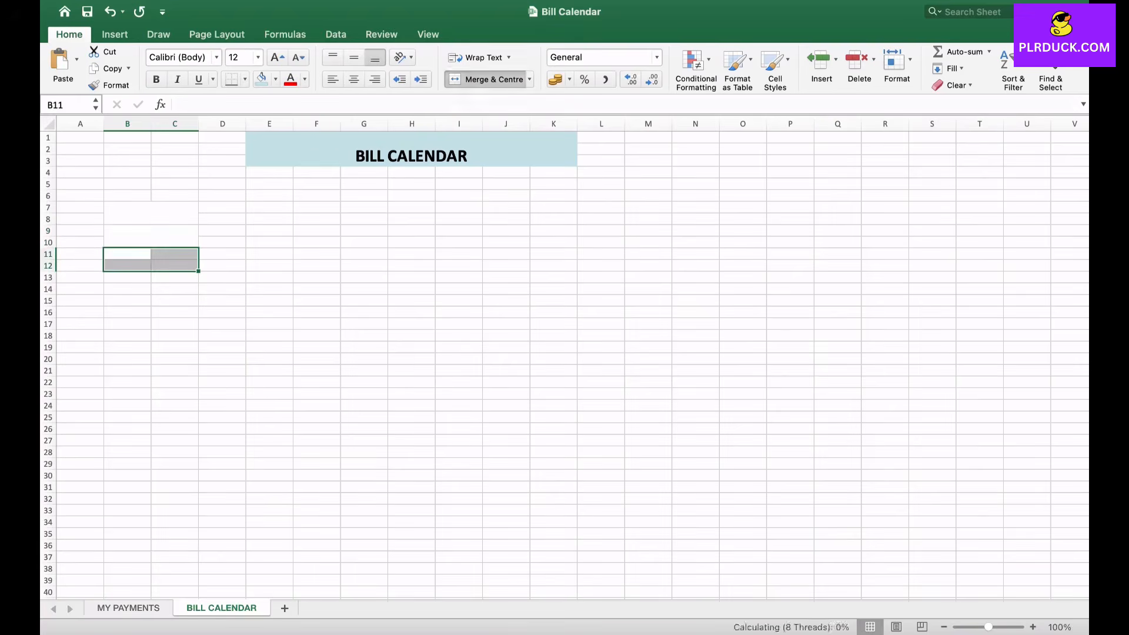
left_click_drag(222, 207, 269, 266)
left_click(486, 79)
left_click(486, 78)
left_click(223, 254)
left_click(486, 79)
- Make the merged grid B7:E12 bold at size 16 and apply all borders to it
left_click_drag(150, 213, 269, 266)
left_click(155, 79)
left_click(276, 57)
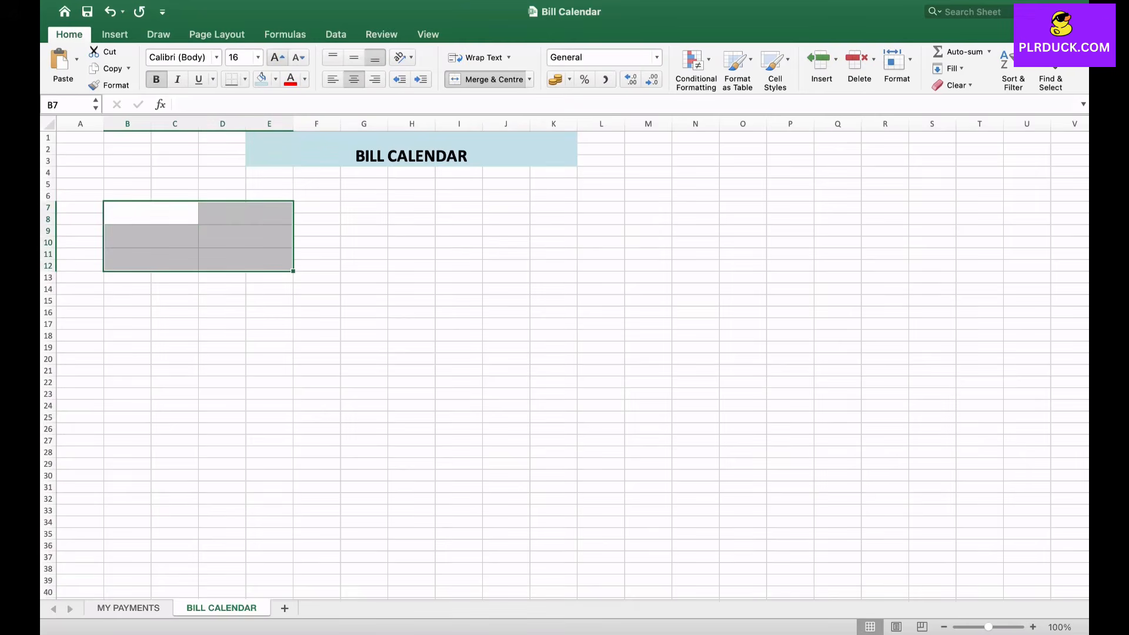
left_click(244, 79)
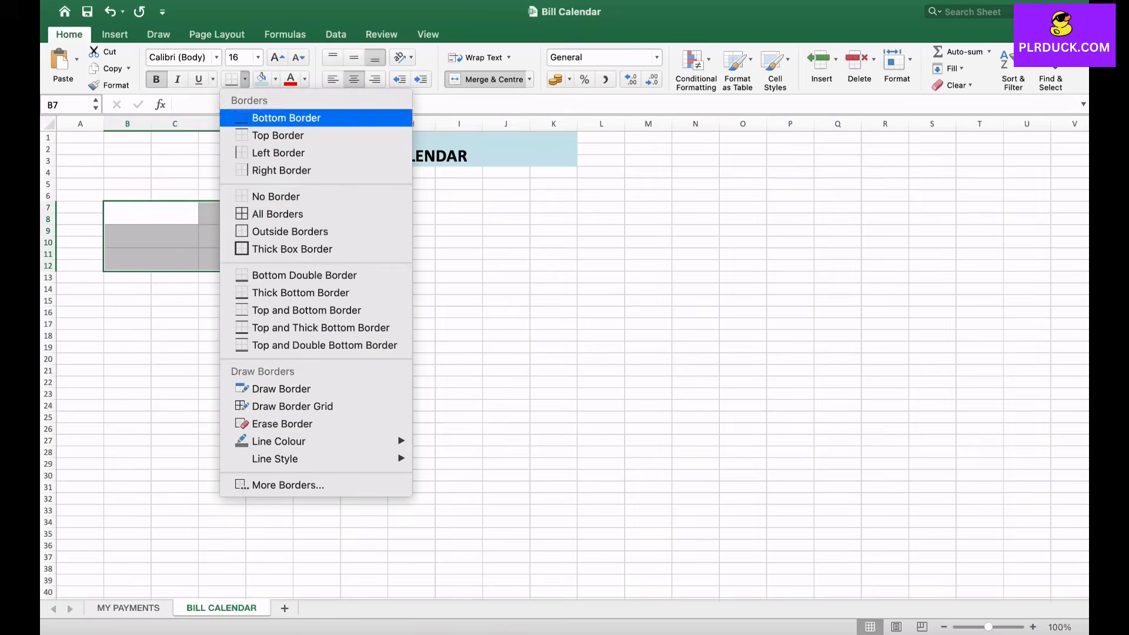
left_click(277, 214)
- Enter the labels MONTH, YEAR and START down the grid's first column, in B7, B9 and B11
left_click(151, 213)
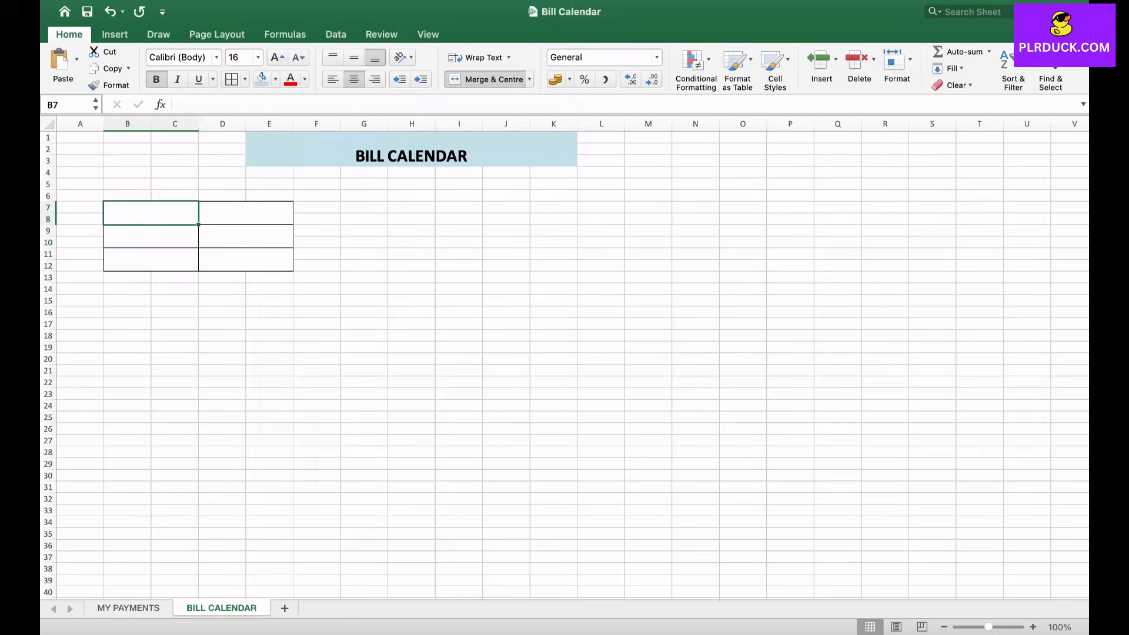
type("MONTH")
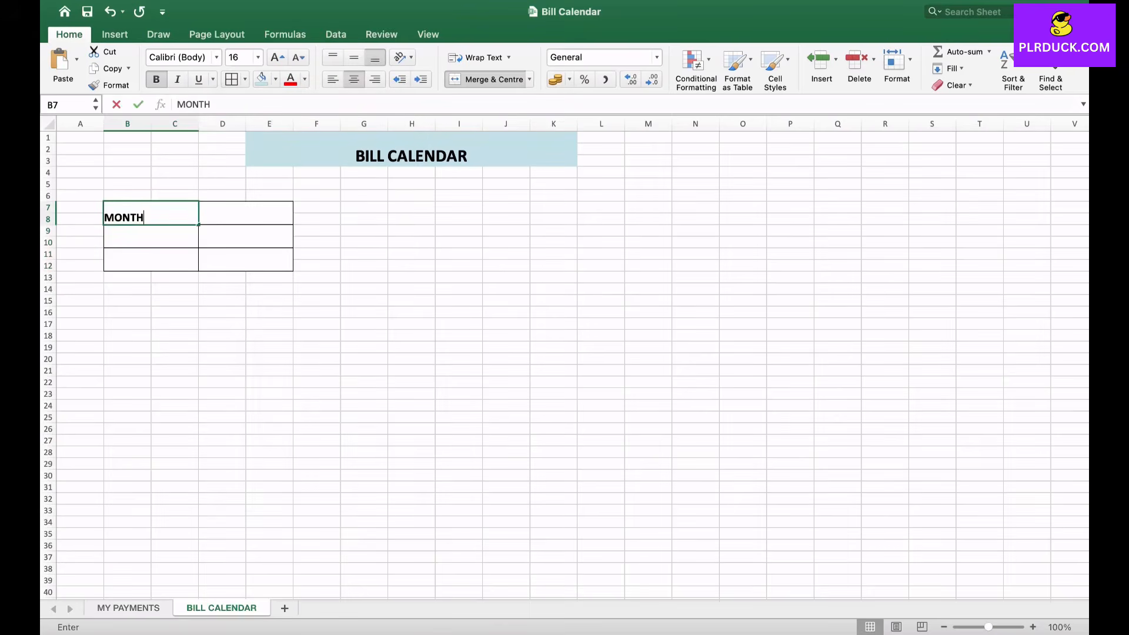
key("Return")
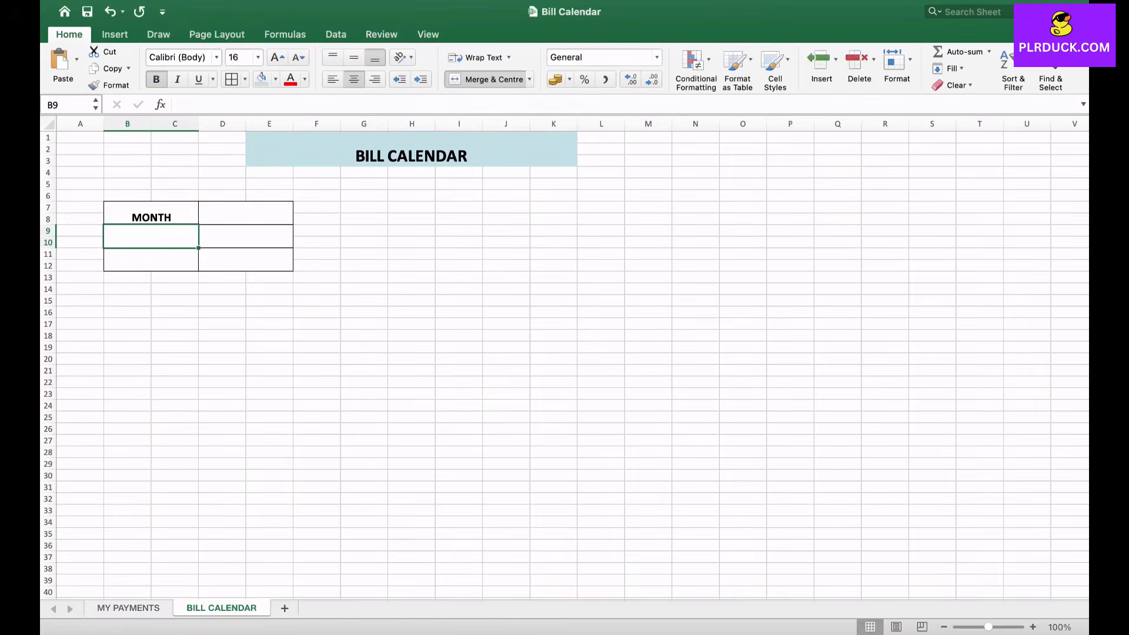
type("YEAR")
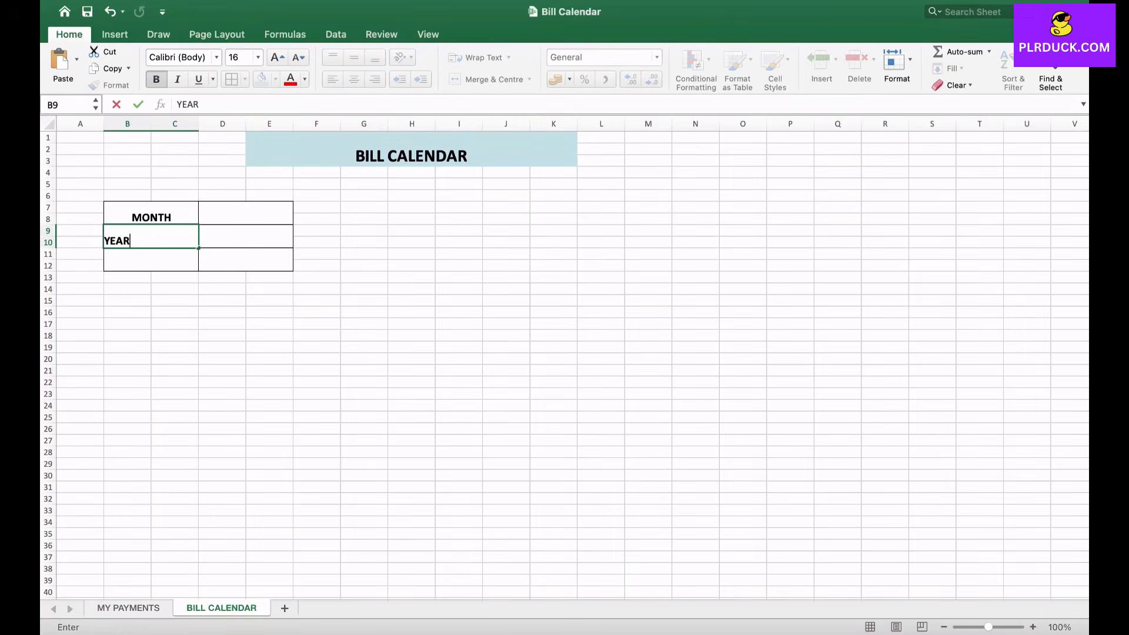
key("Return")
type("START")
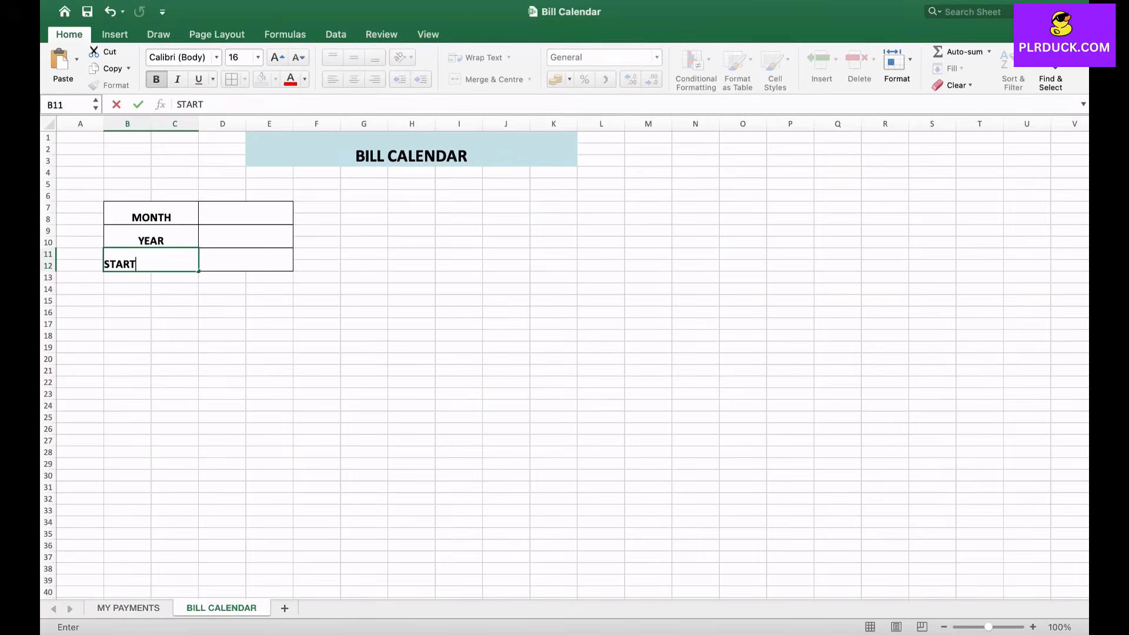
key("Tab")
- Enter AUGUST for MONTH, 2025 for YEAR and SUNDAY for START in the grid's second column
key("Up")
key("Up")
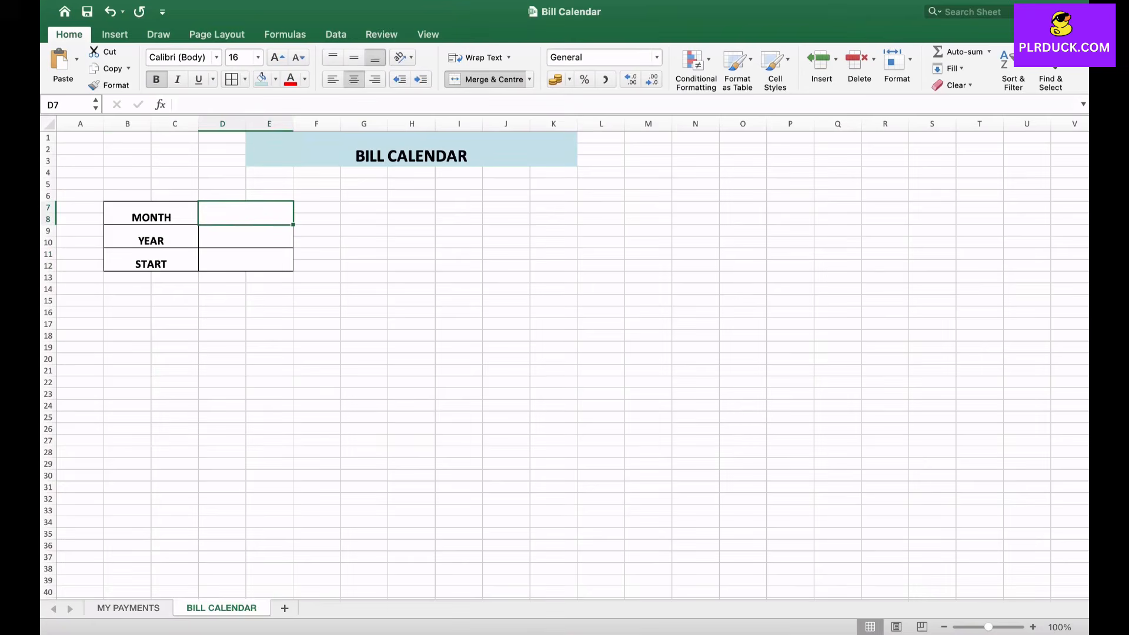
type("AU")
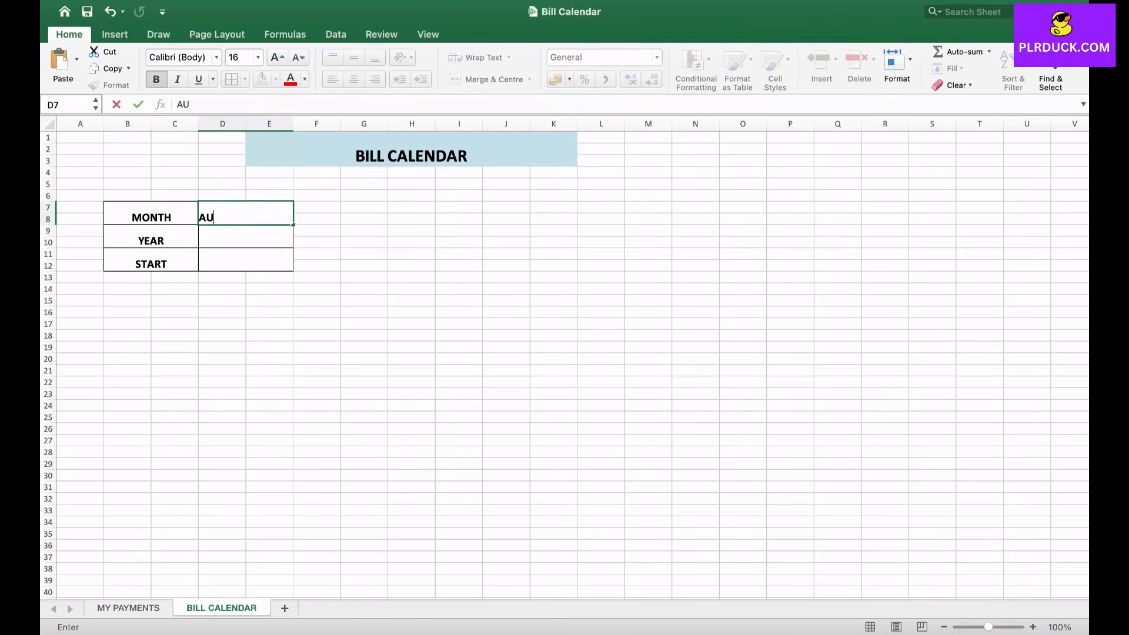
type("GUST")
key("Return")
type("2025")
key("Return")
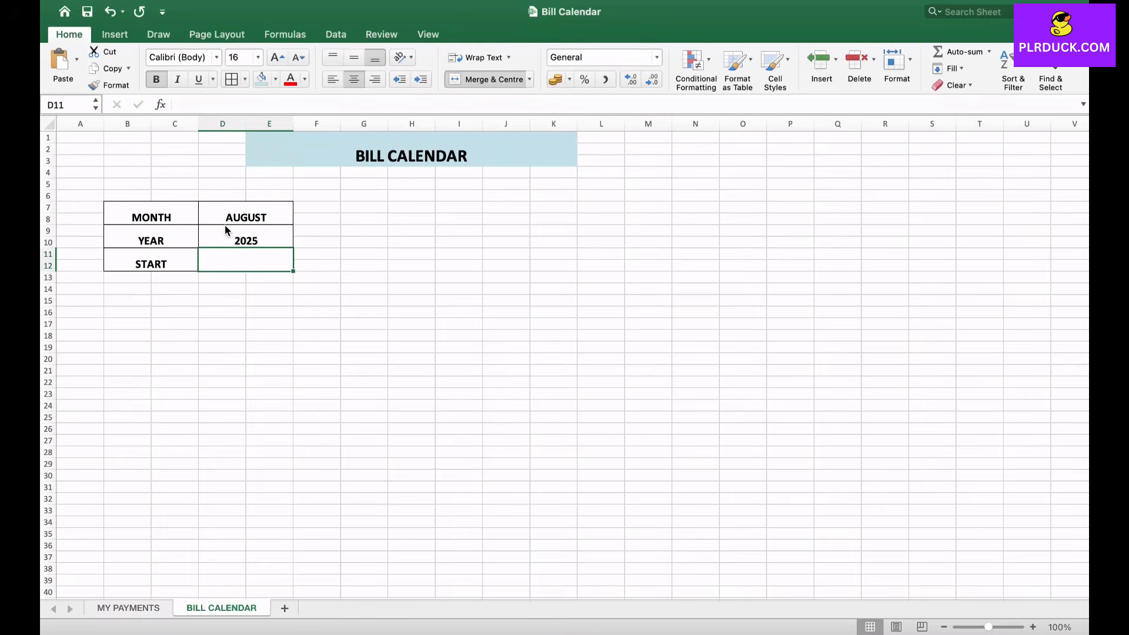
type("SUNDAY")
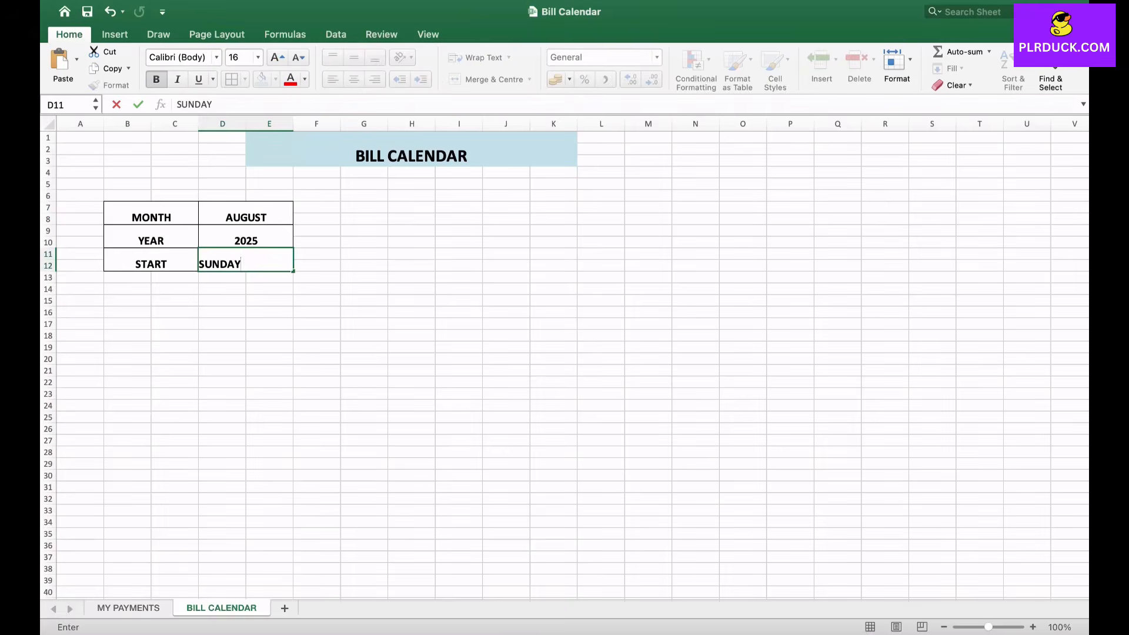
left_click(175, 289)
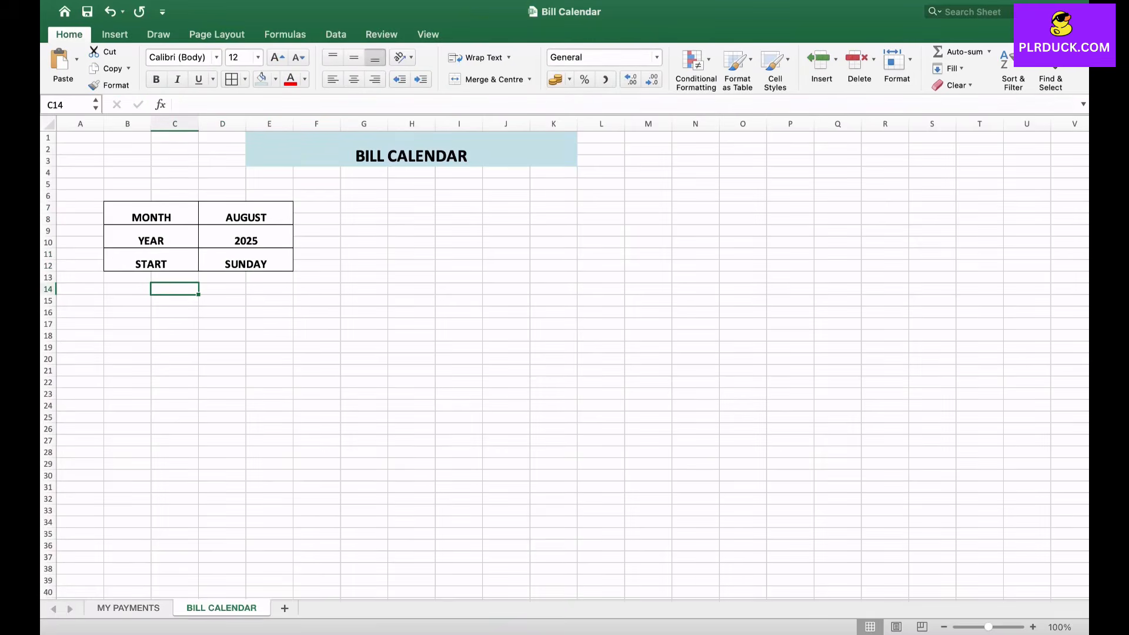
- Fill the MONTH, YEAR and START label cells with the recently used light pink
left_click_drag(151, 215, 151, 262)
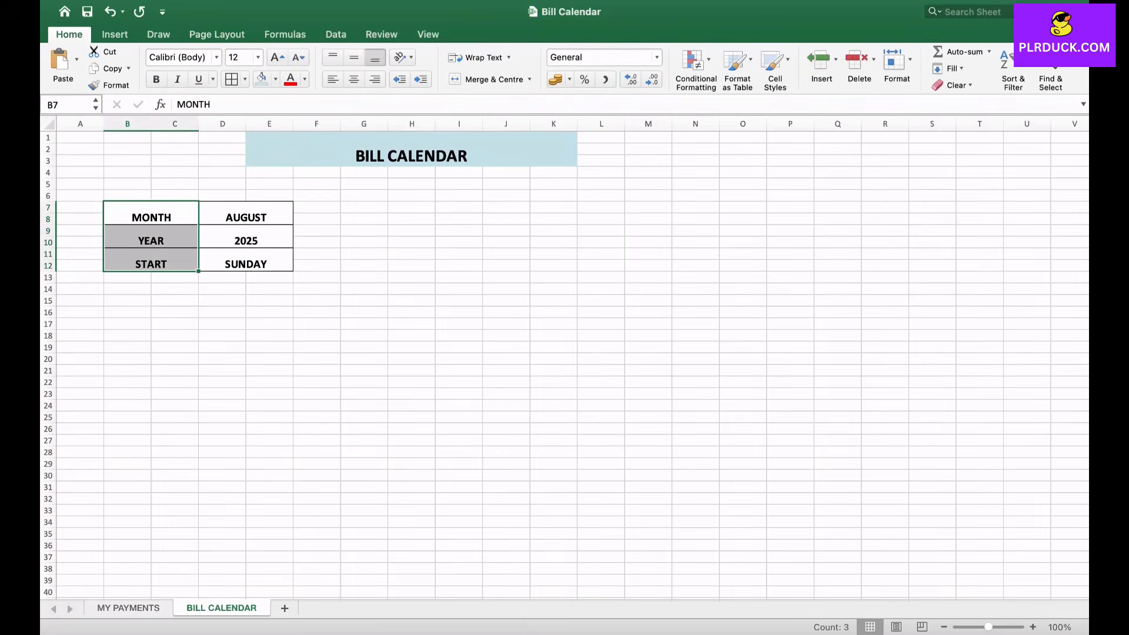
left_click(275, 79)
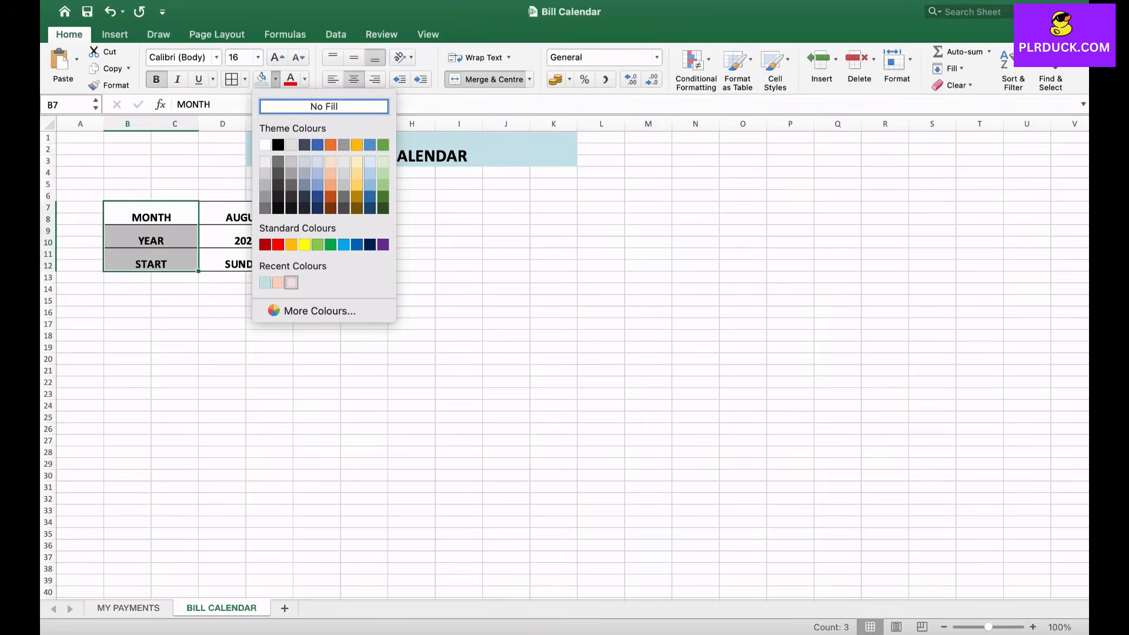
left_click(291, 283)
left_click(128, 324)
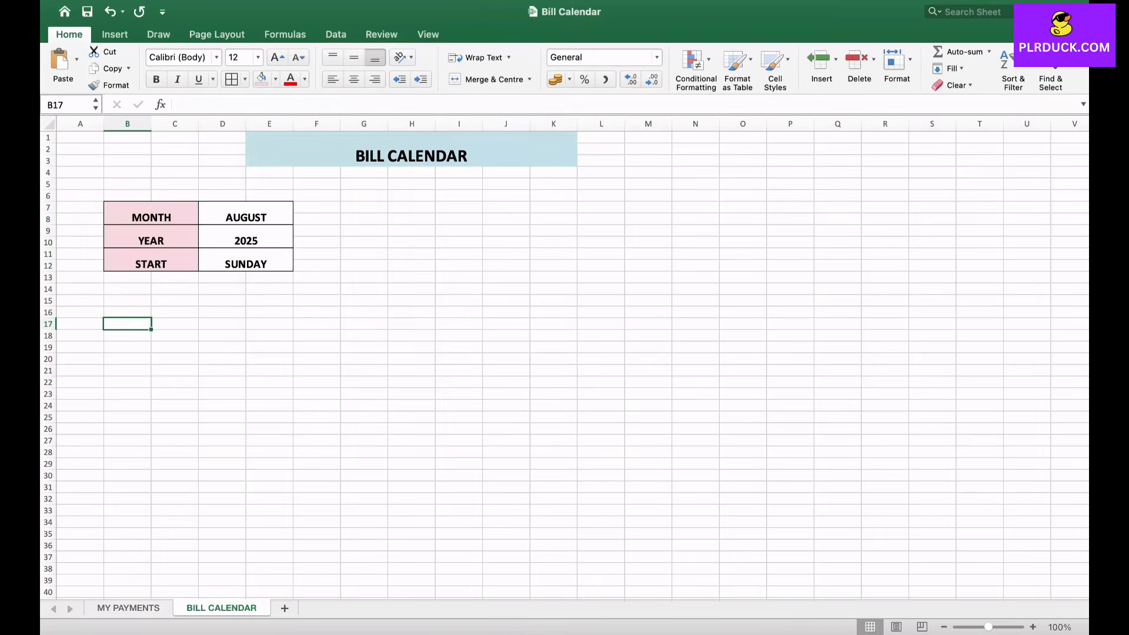
- Start an IFS formula in C13, below the START label, that returns 1 when D7 equals "JANUARY"
left_click(174, 278)
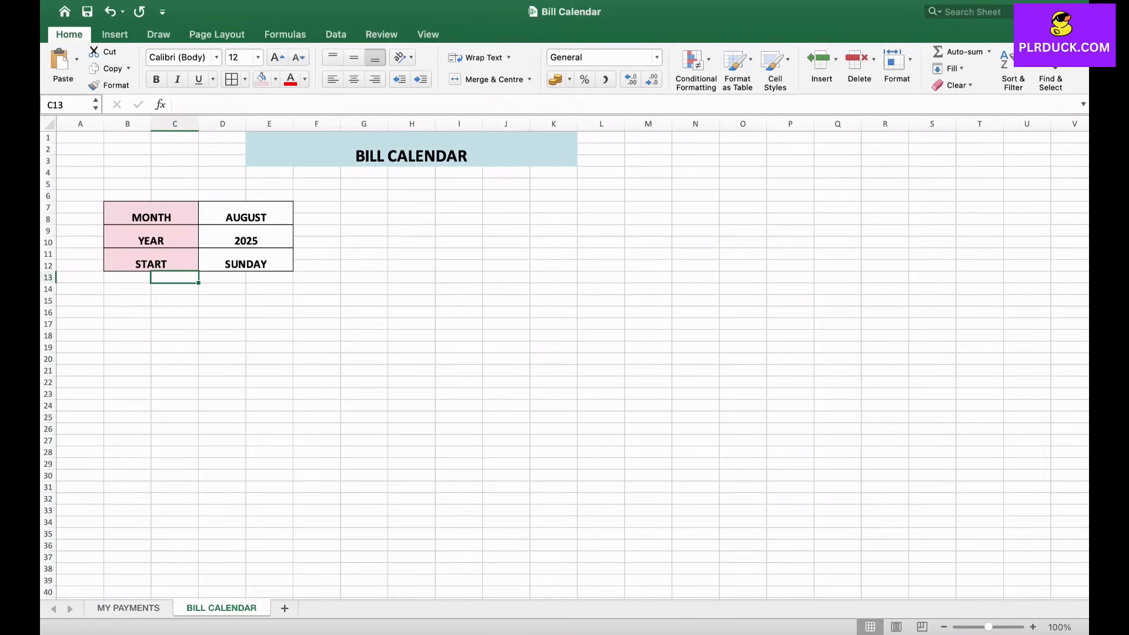
type("=")
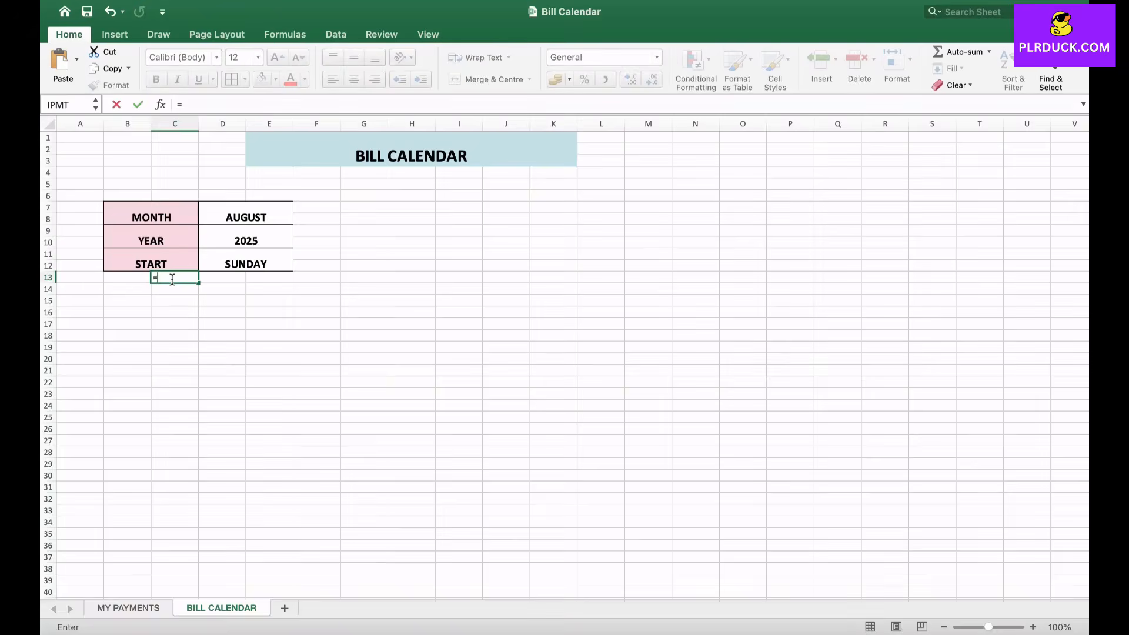
type("IFS")
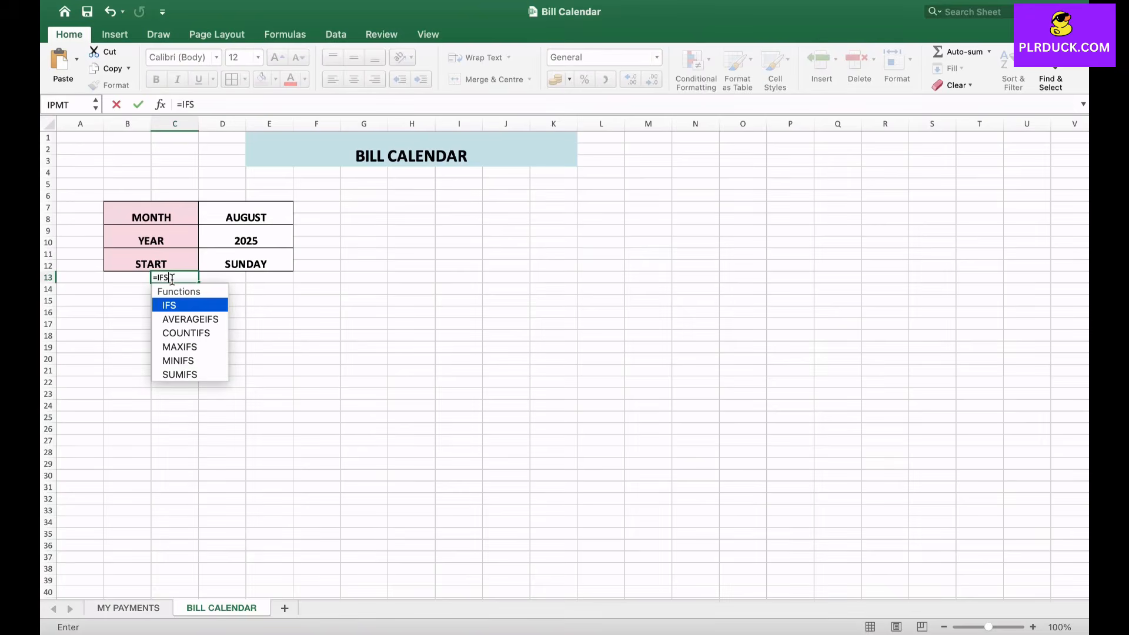
type("(")
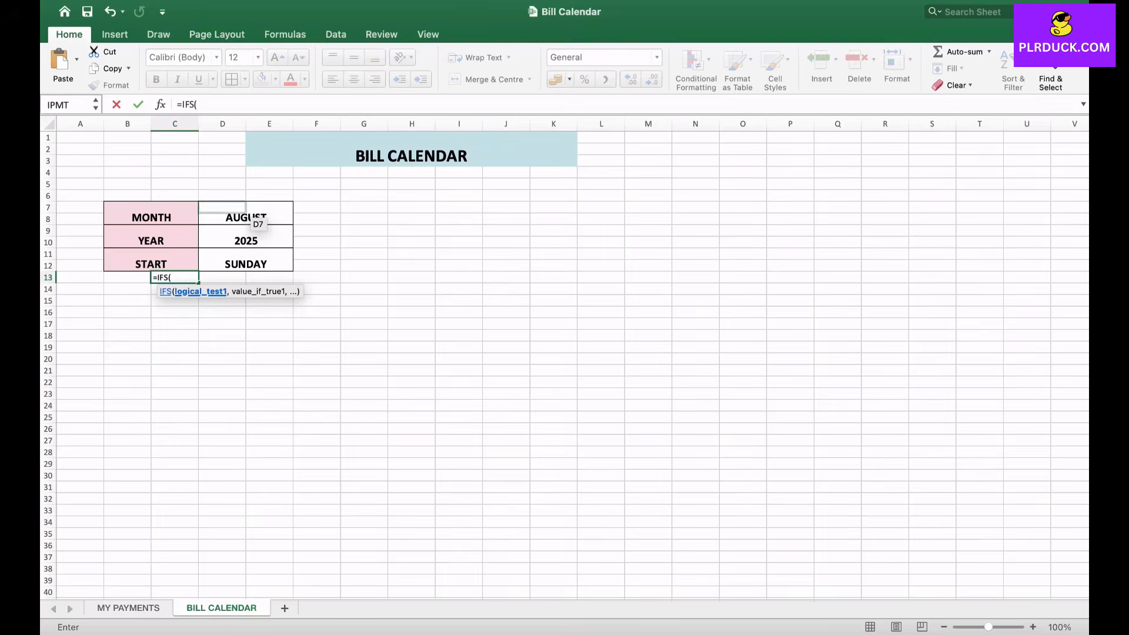
left_click(254, 219)
type("=\"JANUARY")
type("=")
key("BackSpace")
type("\"")
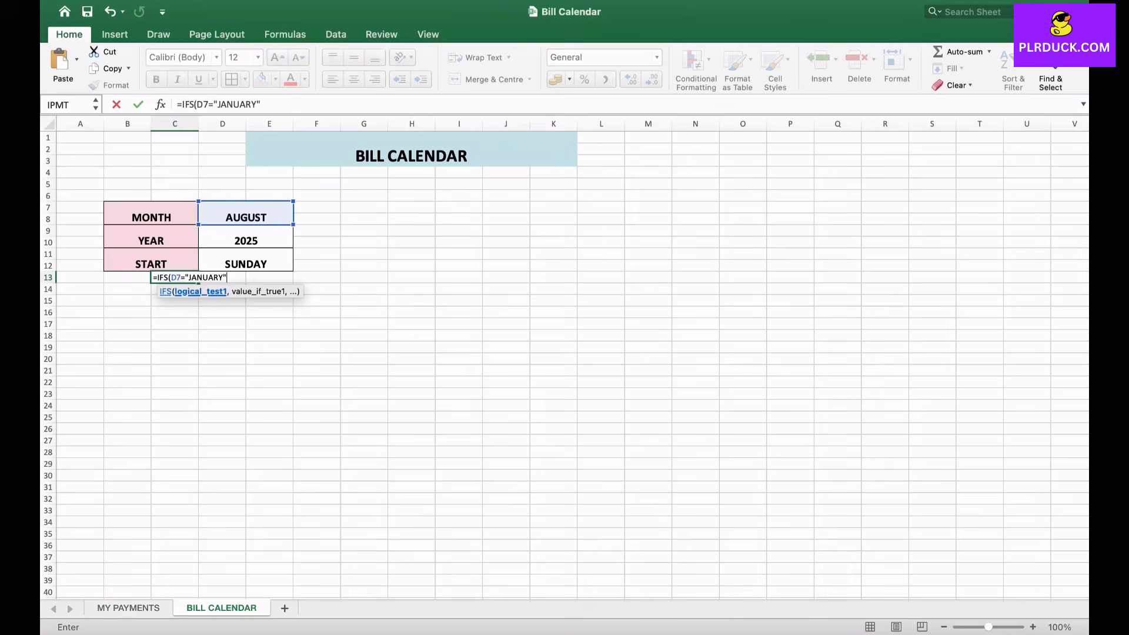
type(",1")
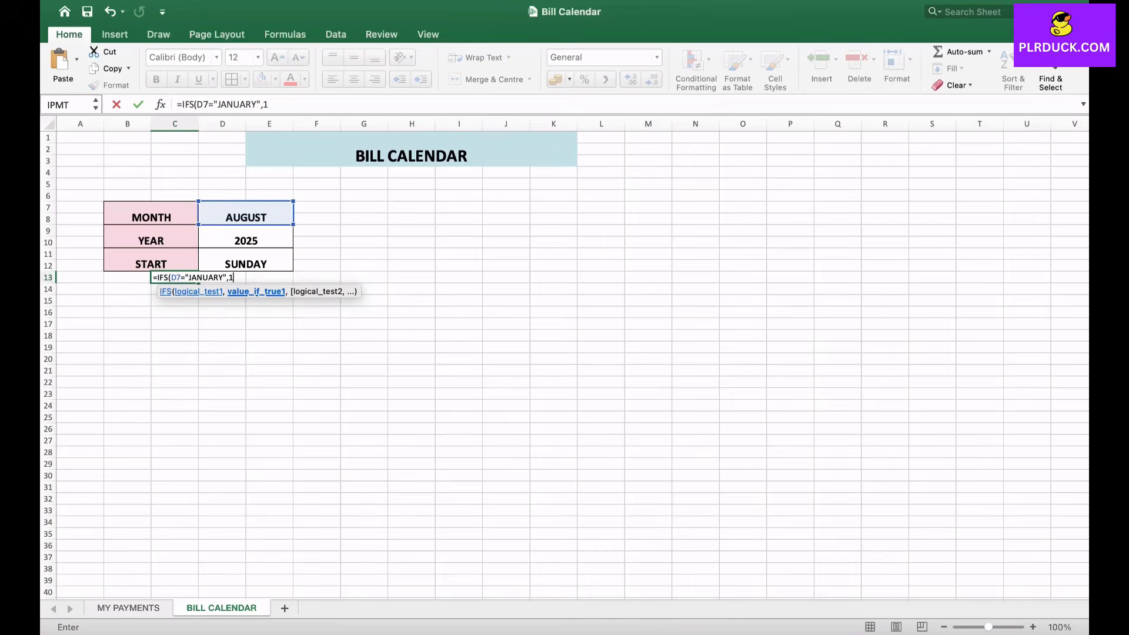
type(",")
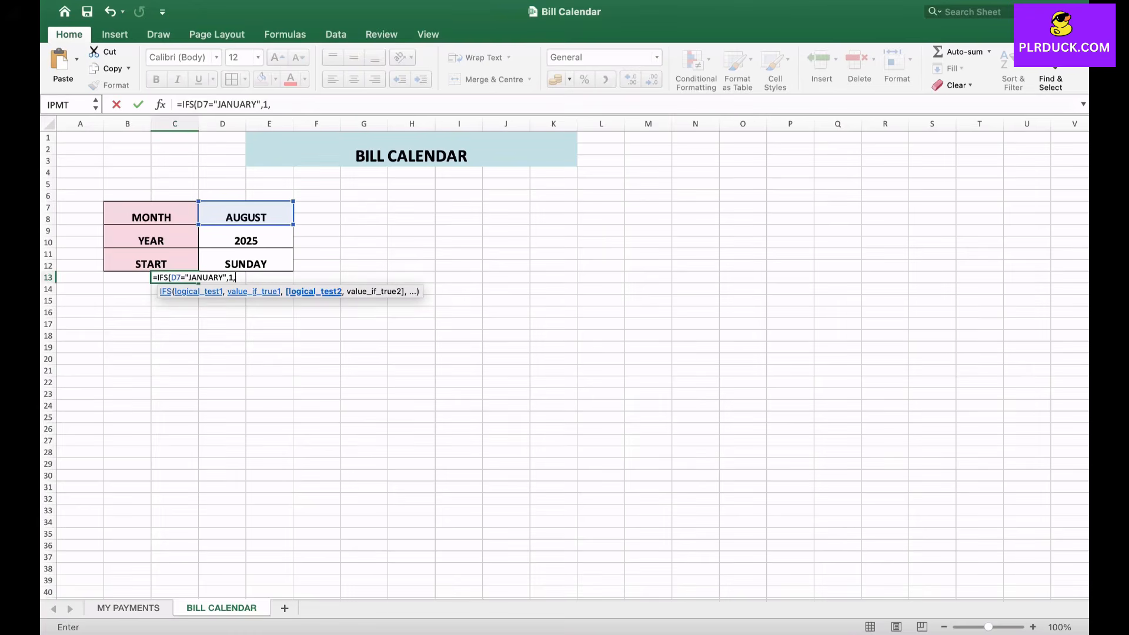
- Add a second condition to the C13 IFS formula so that D7="FEBRUARY" returns 2
left_click(247, 214)
type("=\"FEB")
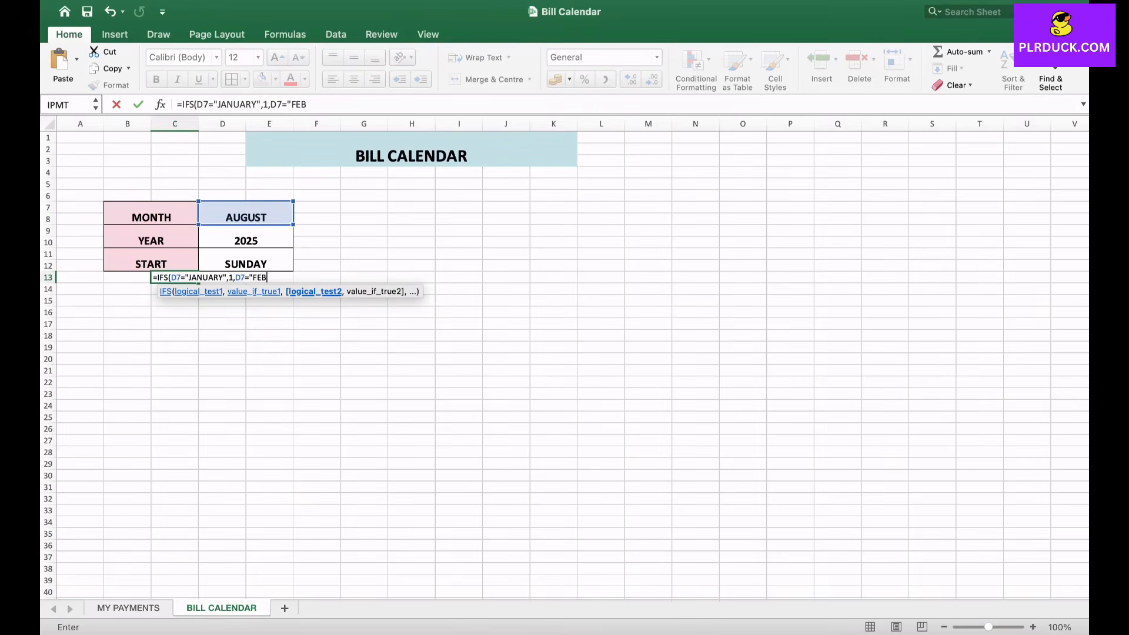
type("RUARY\",2")
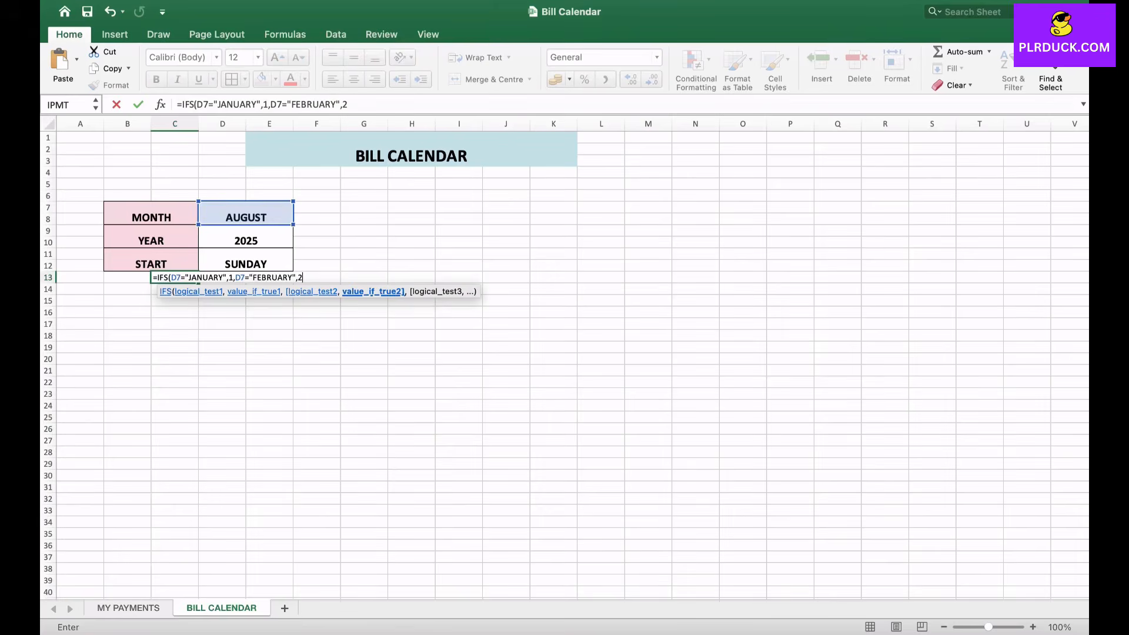
type(",")
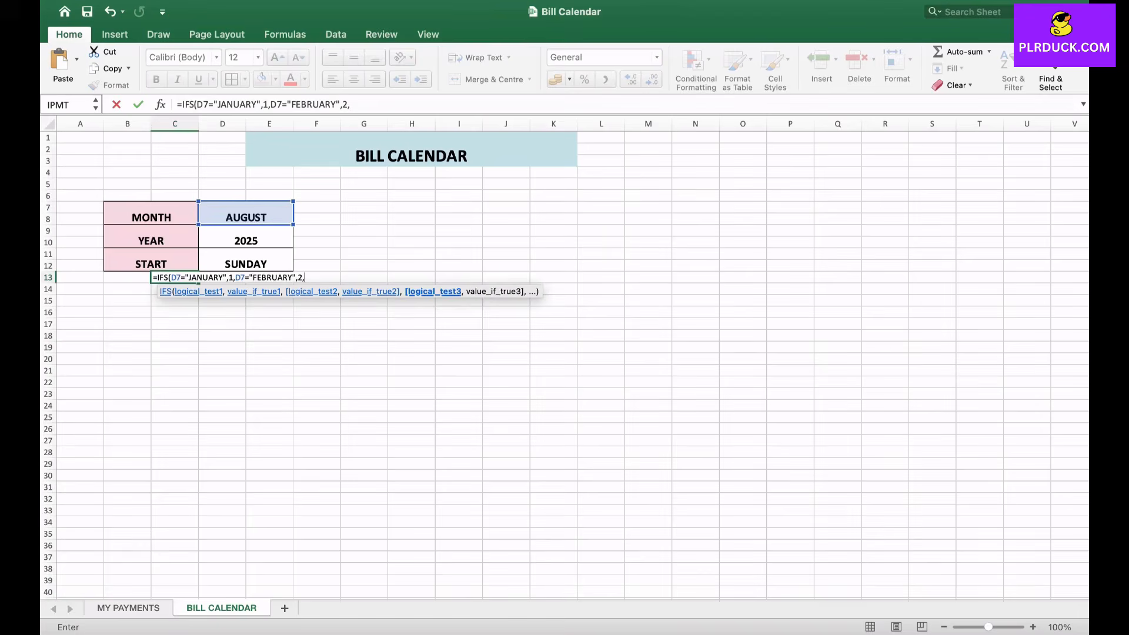
type("D7=")
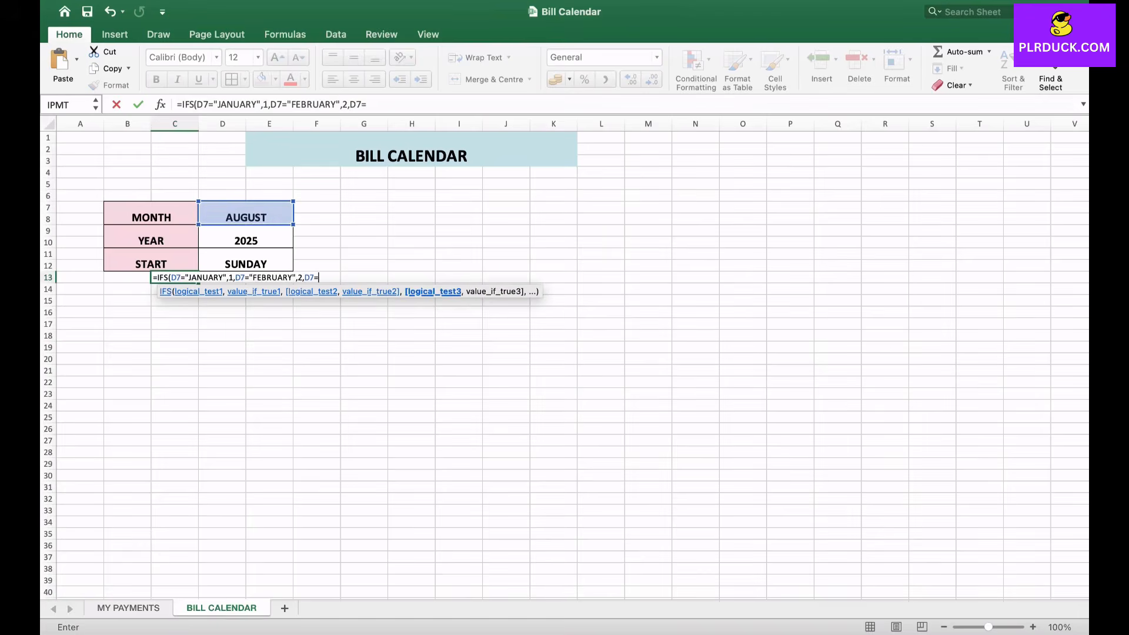
type("\"MARCH\",3,\"")
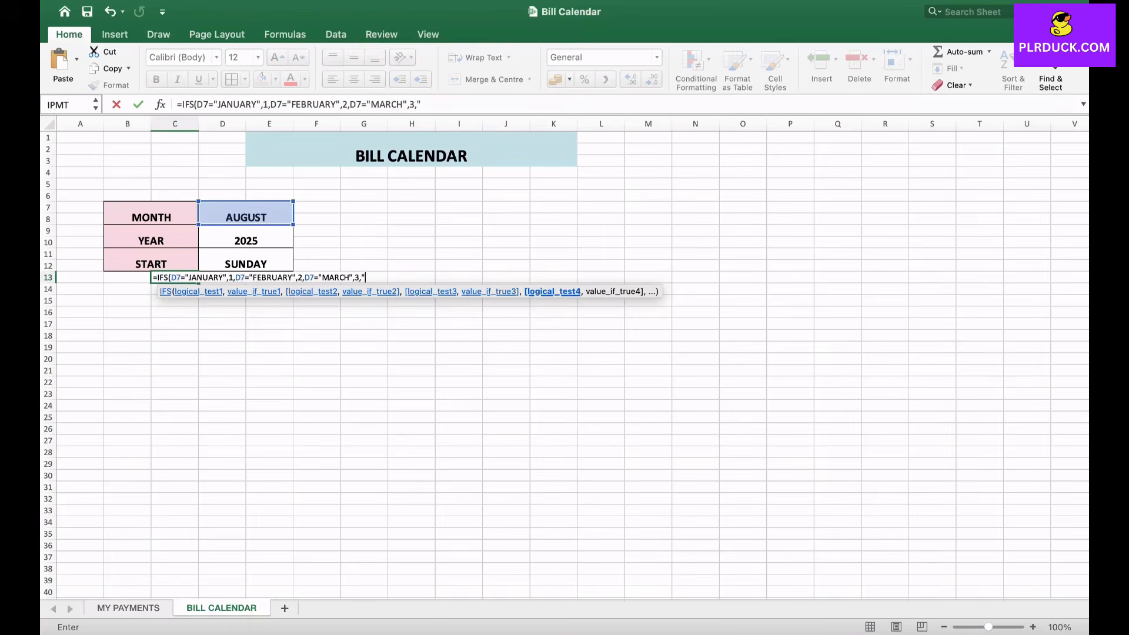
- Extend the C13 IFS formula with the condition D7="MARCH" returning 3
left_click(422, 105)
key("BackSpace")
- Extend the C13 IFS formula with the condition D7="APRIL" returning 4
type("D7=")
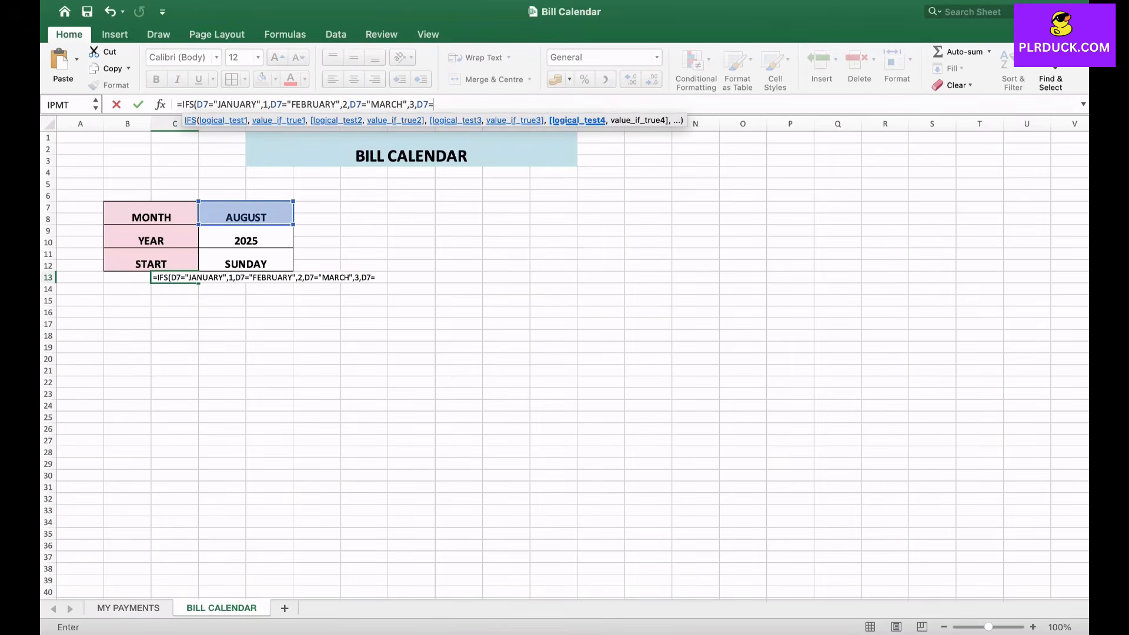
type("\"APRIL\",4,")
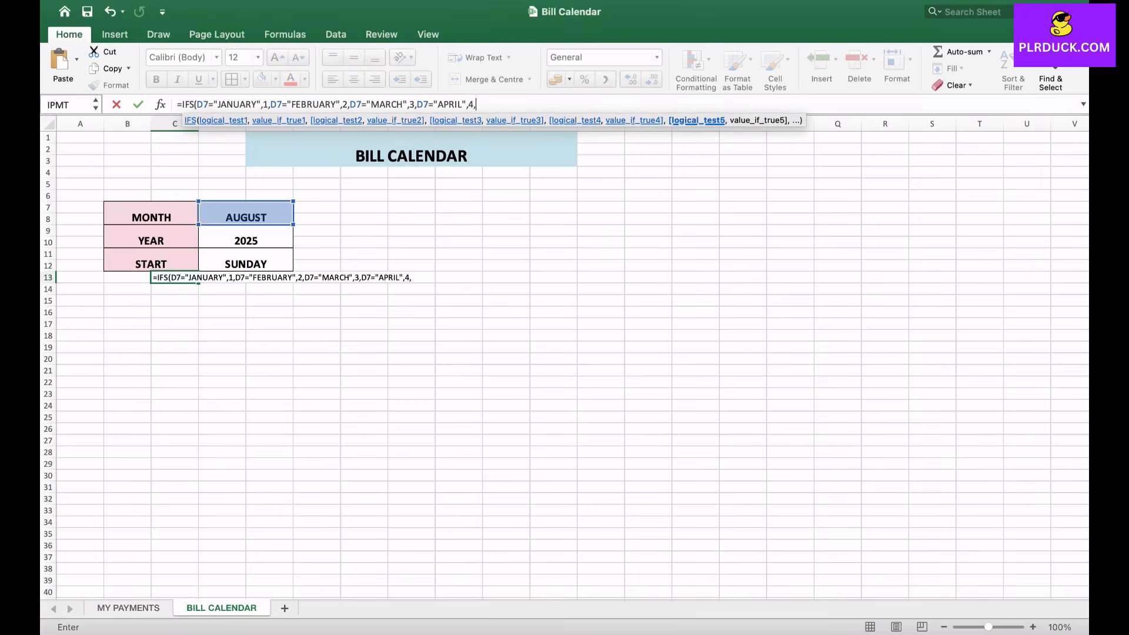
type("D7=")
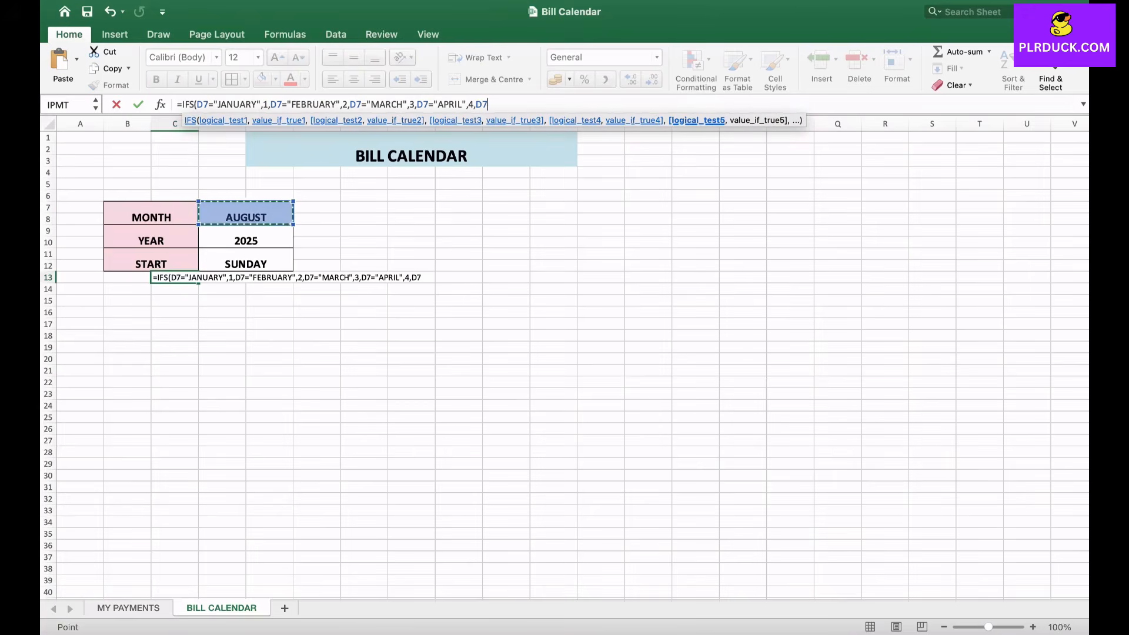
type("\"MAY")
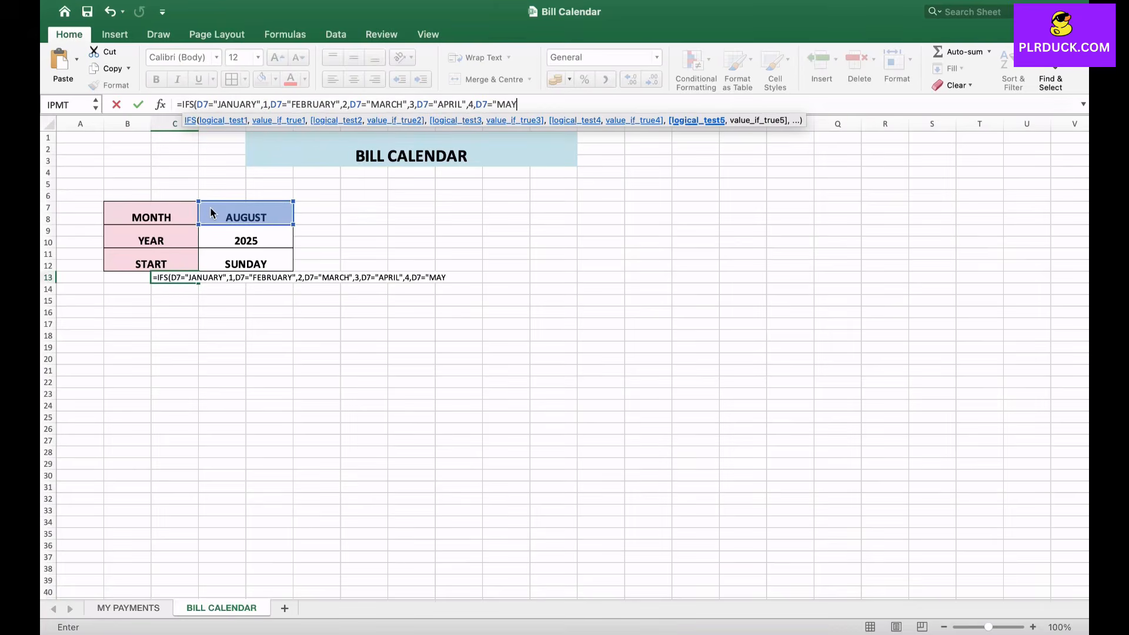
type("\",5,")
- Extend the C13 IFS formula with the condition D7="JUNE" returning 6
left_click(210, 210)
type("=\"JUNE\"")
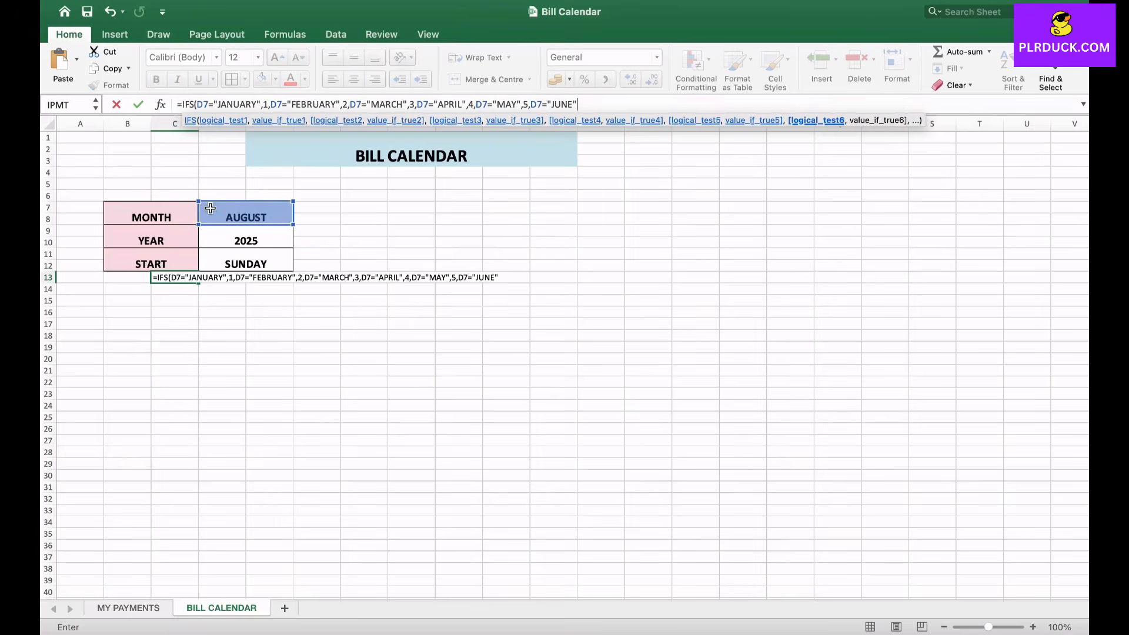
type(",")
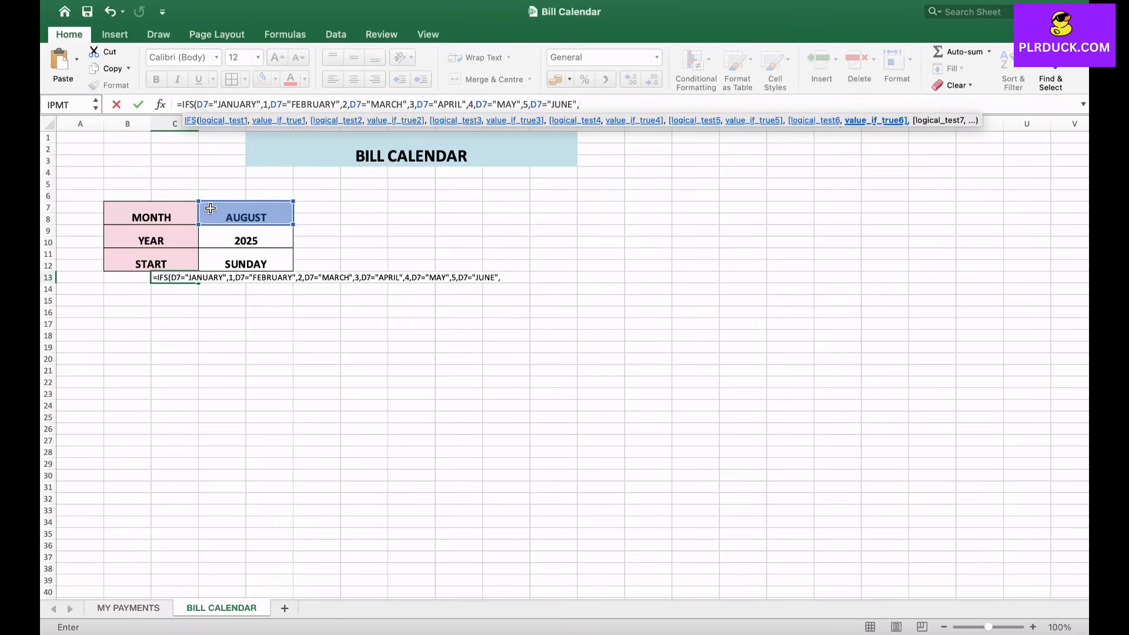
type("6,")
- Extend the C13 IFS formula with the condition D7="JULY" returning 7, with the month name fully quoted
left_click(211, 209)
type("=\"JULY,7")
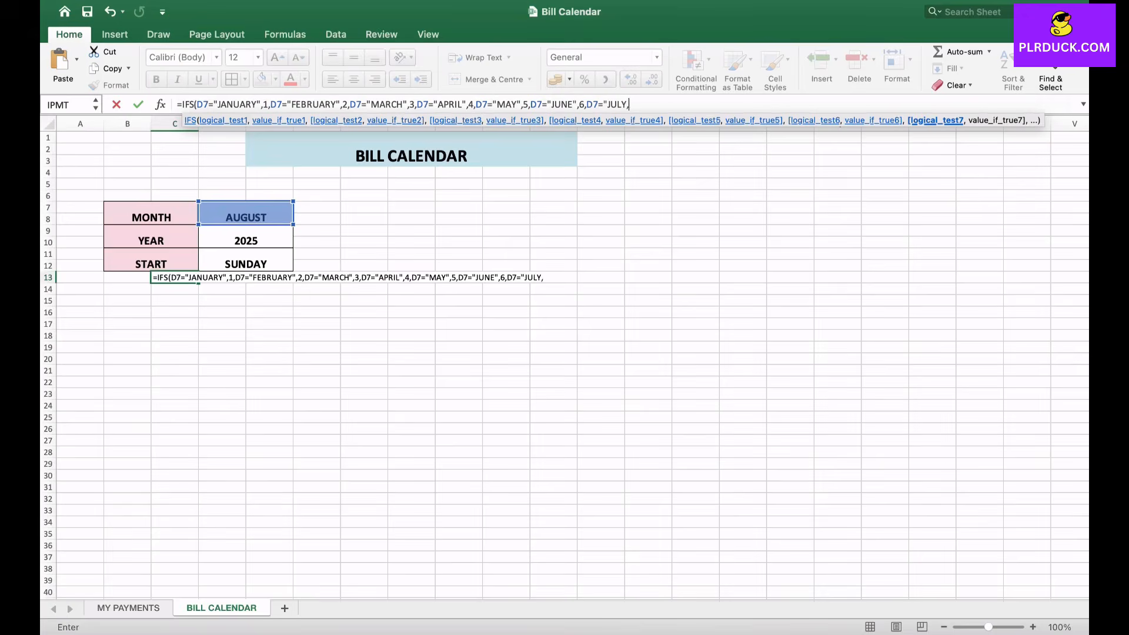
key("BackSpace")
key("BackSpace")
type("\",")
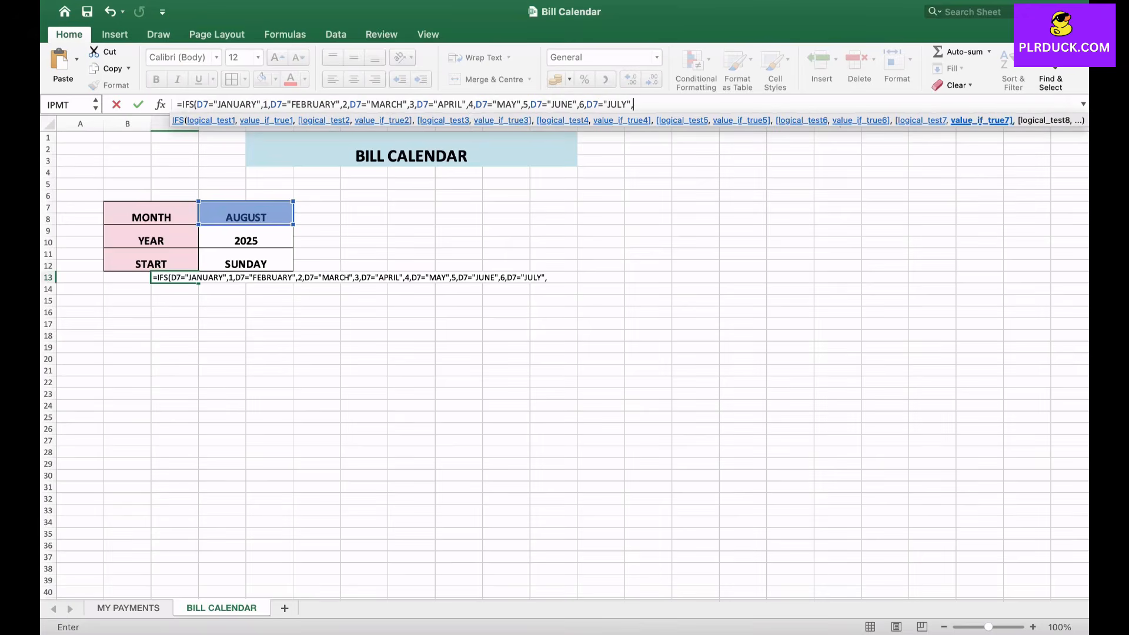
type("7,D7=\"AUGUST")
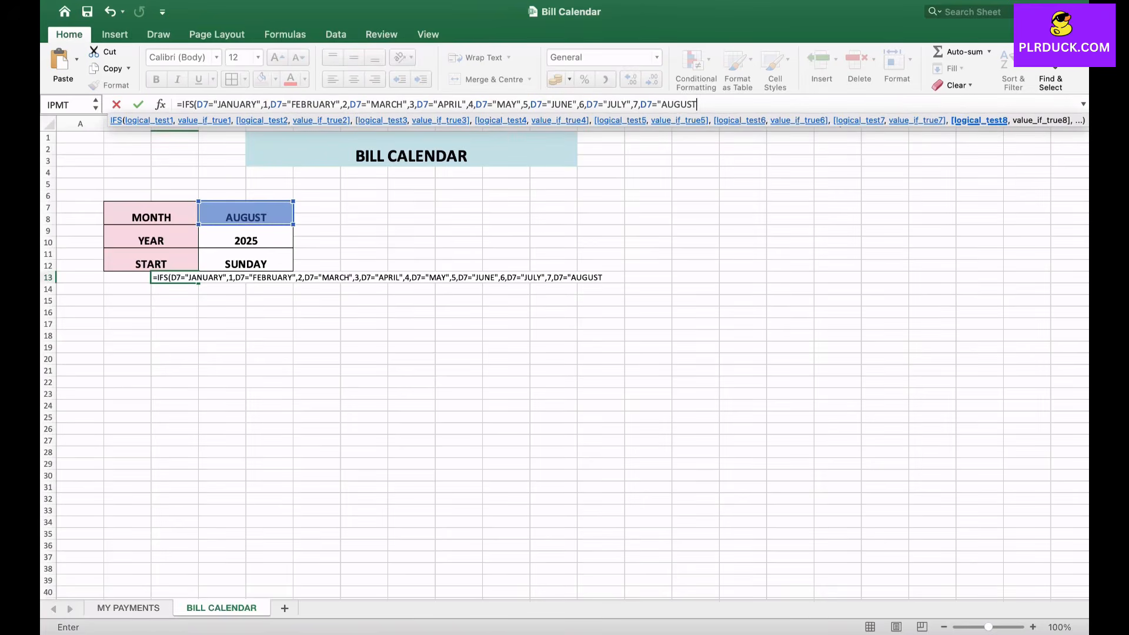
type("\",8")
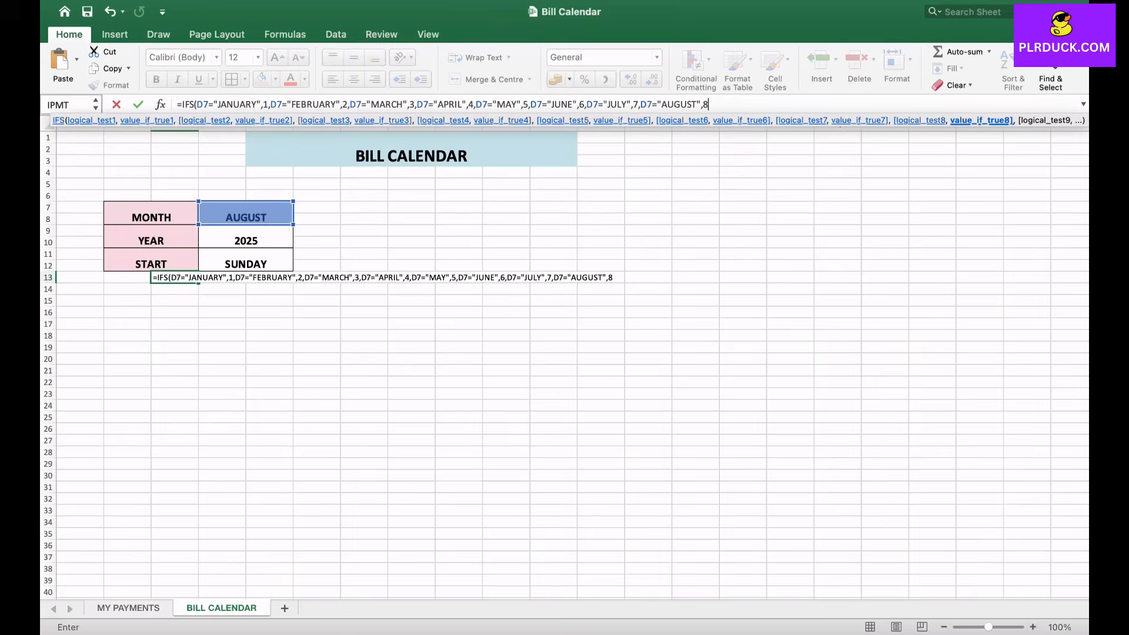
type(",")
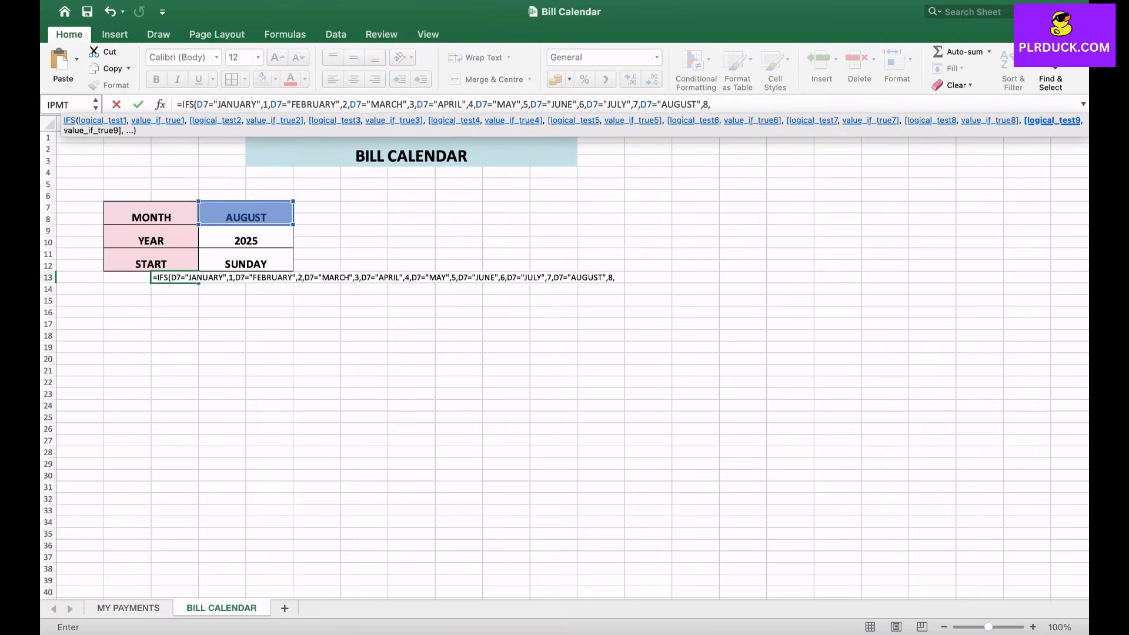
type("D7=\"SEPTEMBER\",9")
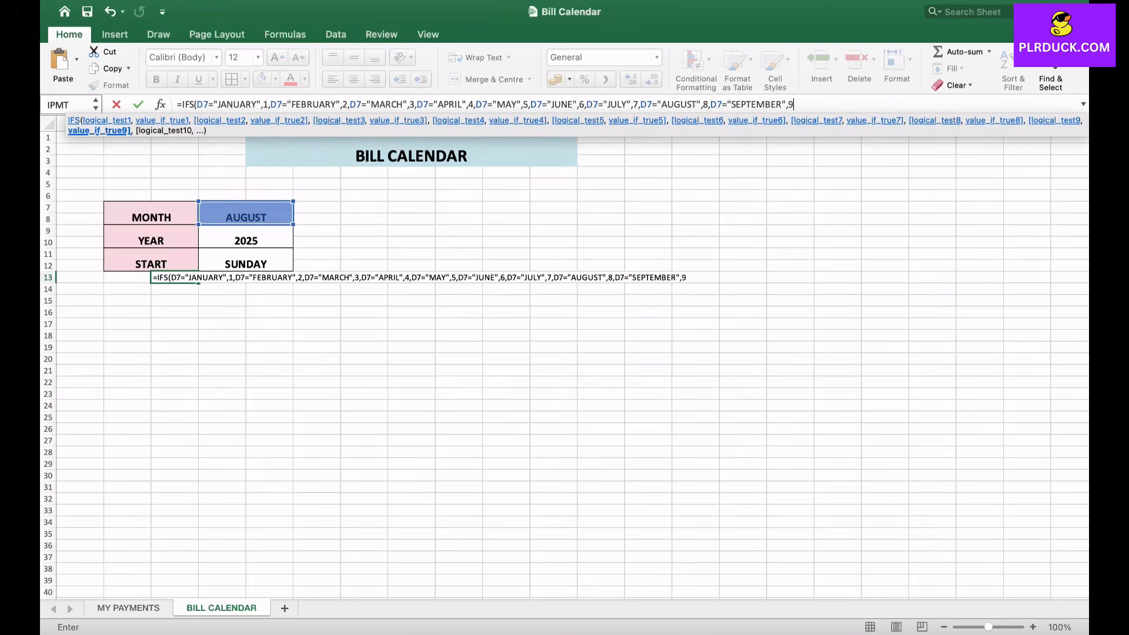
type(",")
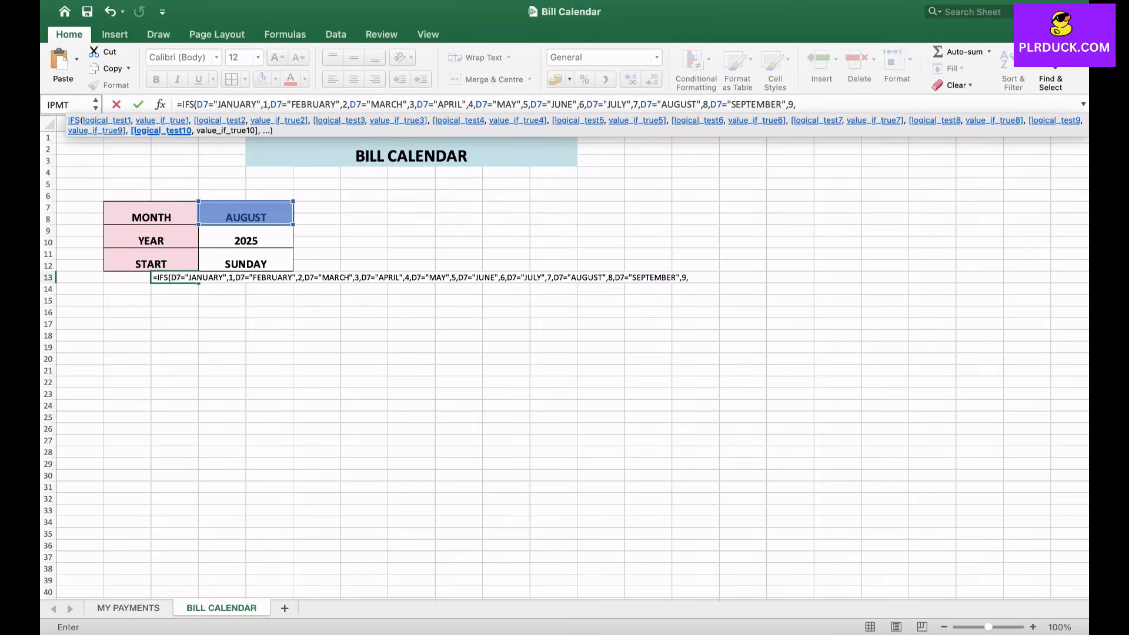
- Extend the C13 IFS formula with the condition D7="OCTOBER" returning 10
left_click(246, 214)
type("=OCT")
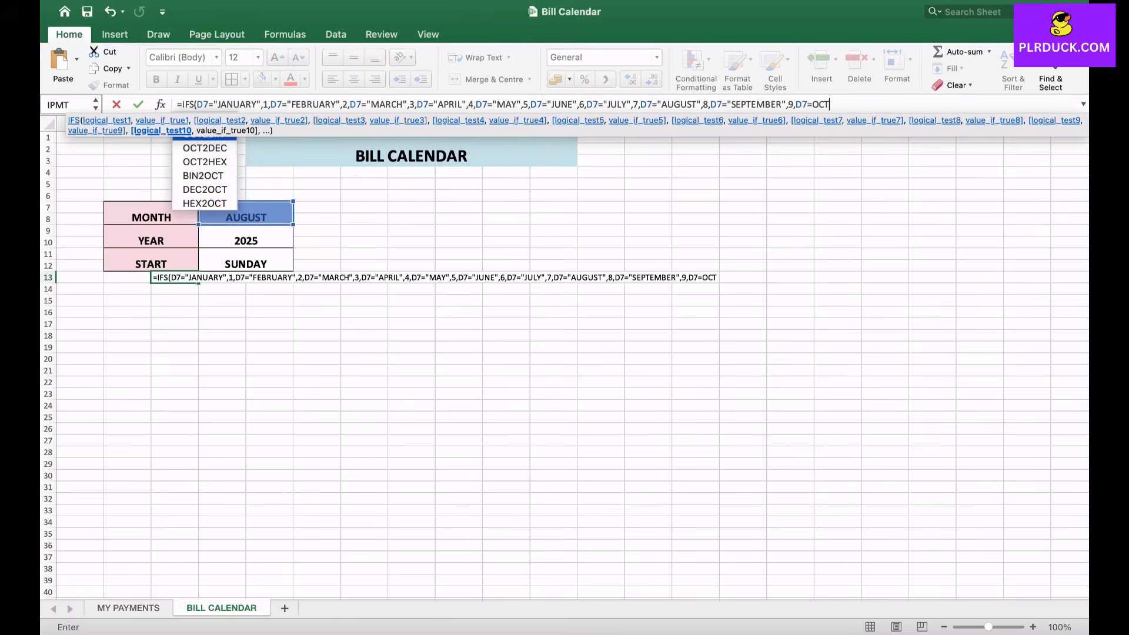
key("BackSpace")
key("BackSpace")
key("BackSpace")
type("\"OCT")
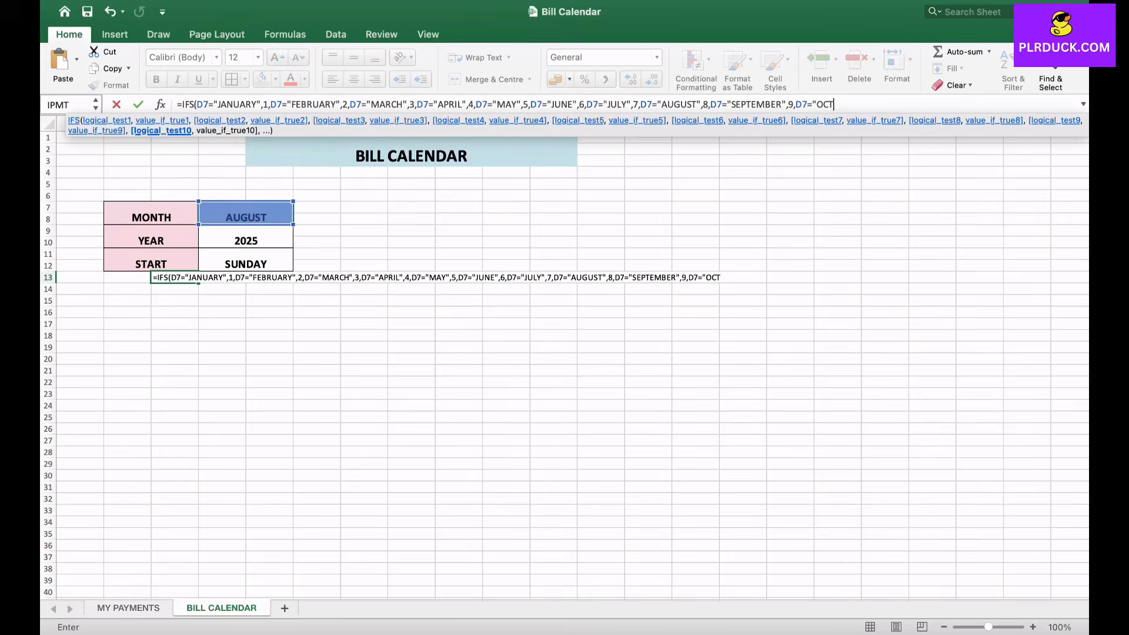
type("OBER\",1")
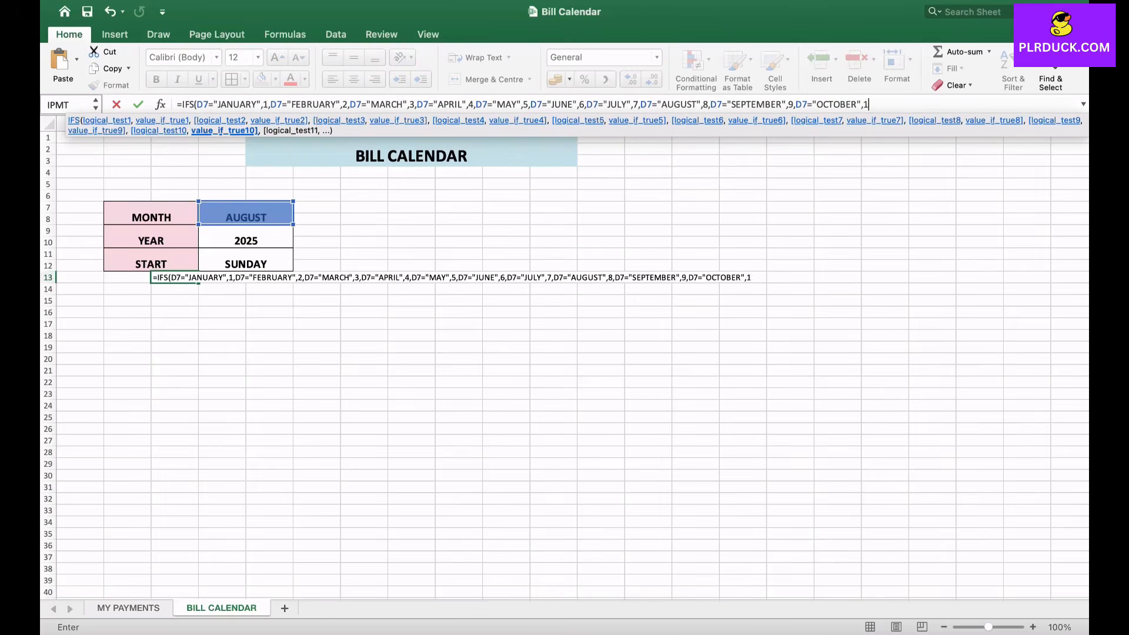
type("0,")
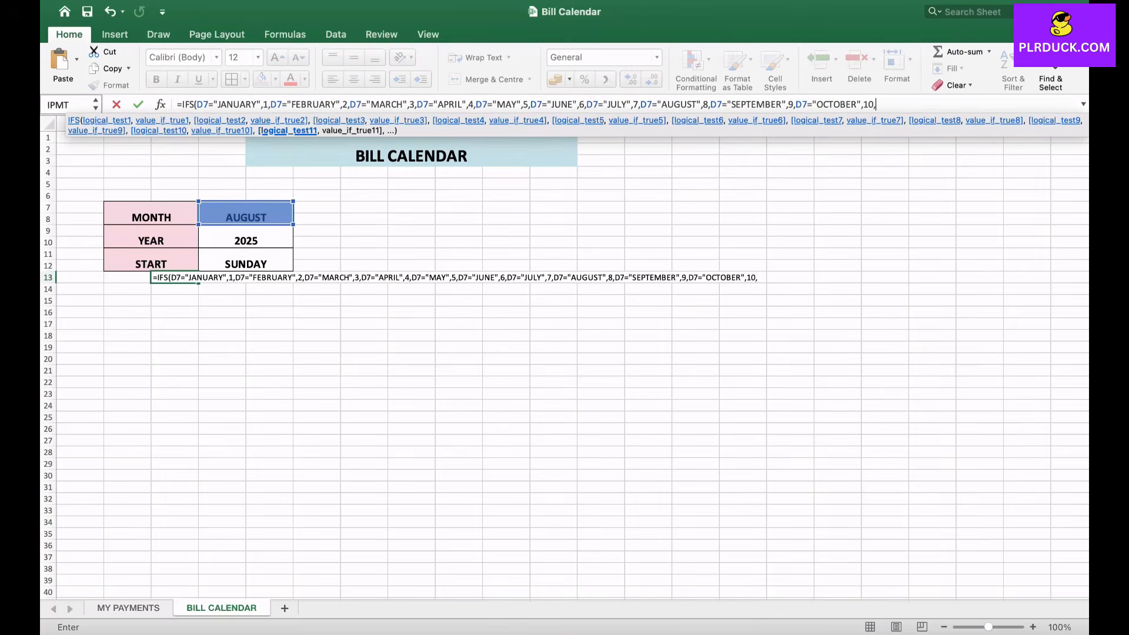
- Extend the C13 IFS formula with the condition D7="NOVEMBER" returning 11
left_click(210, 209)
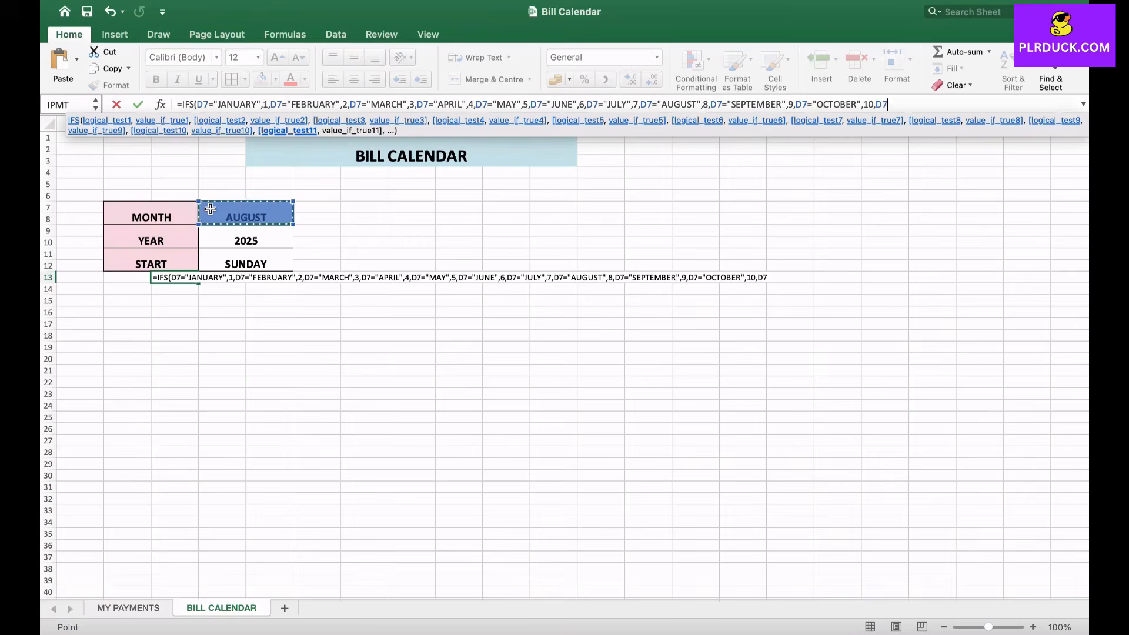
type("=\"NOVEMBER\",11,")
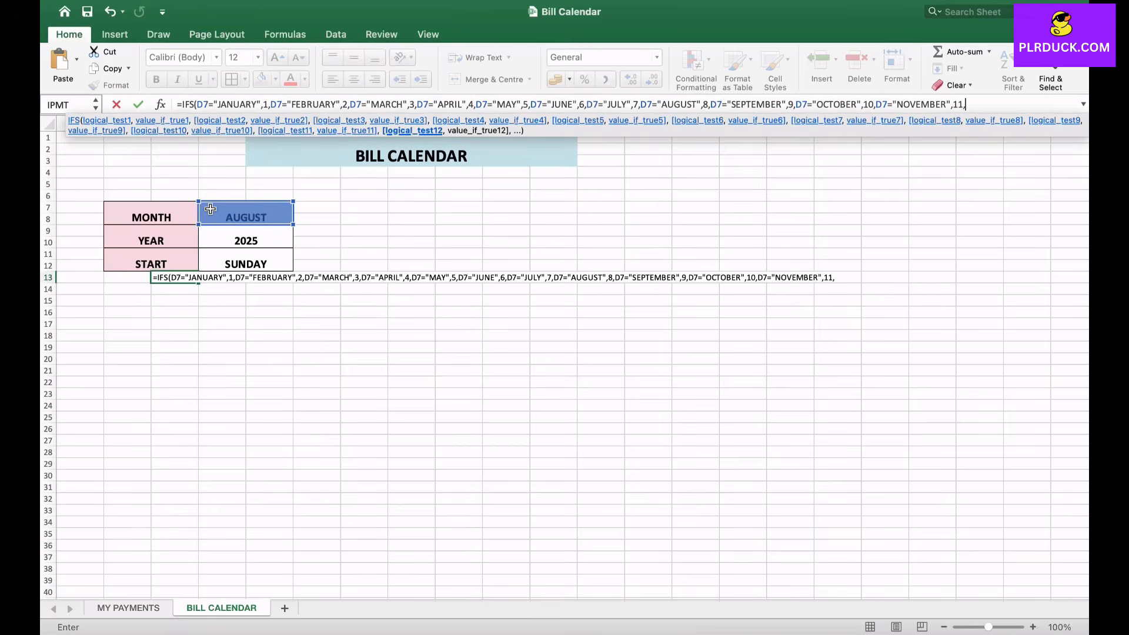
- Add the final condition D7="DECEMBER" returning 12 to the C13 IFS formula and close its parenthesis
left_click(210, 208)
type("=")
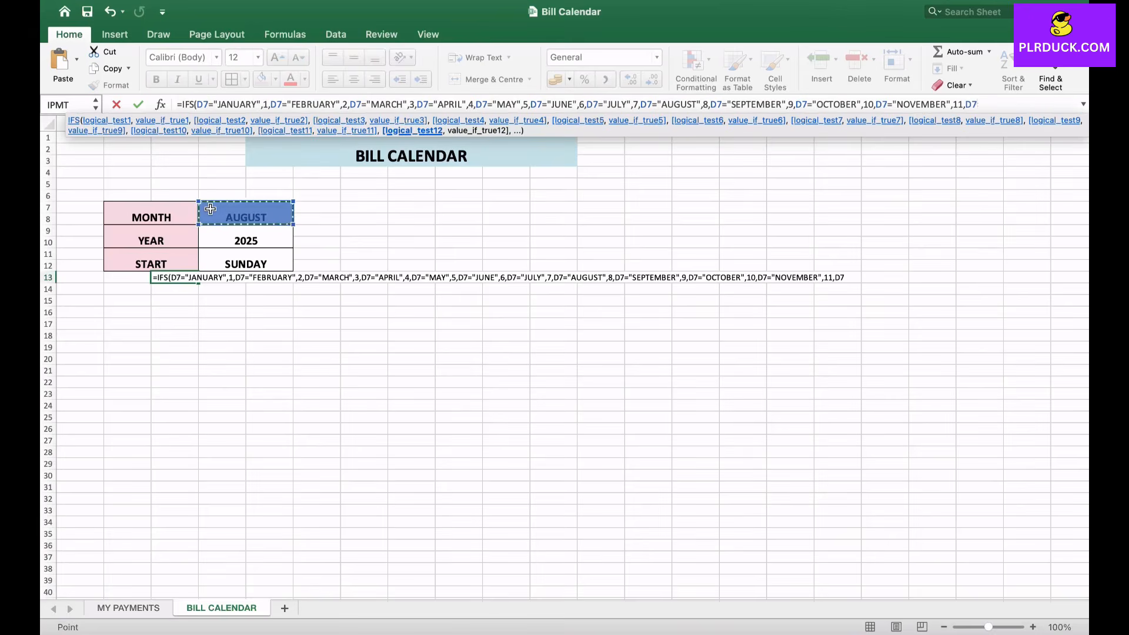
type("\"DECE")
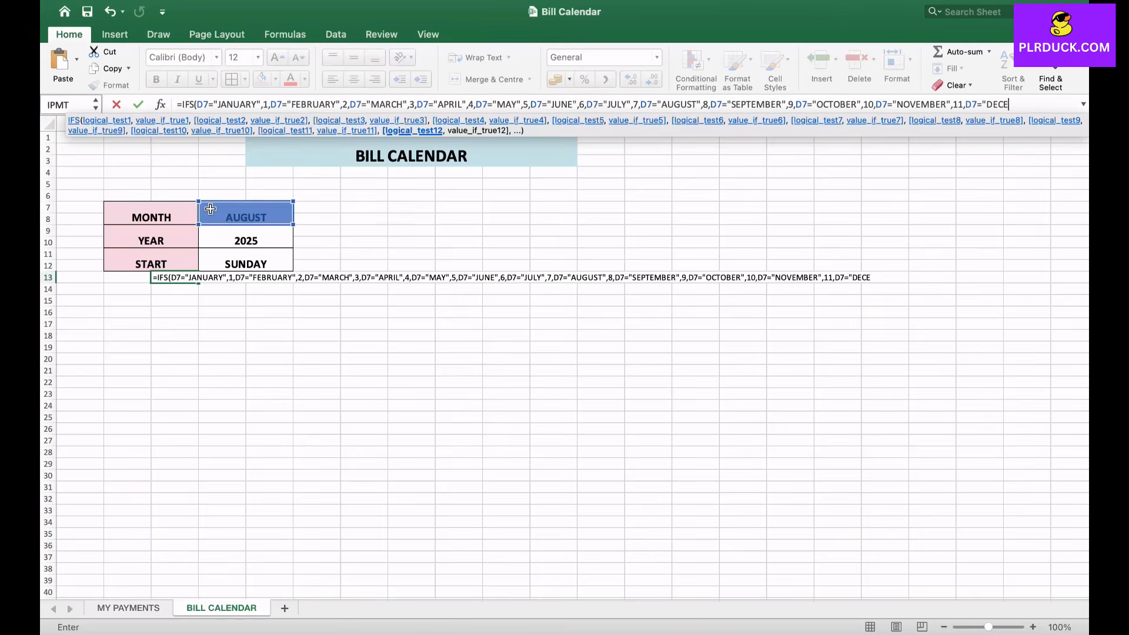
type("MBER\",")
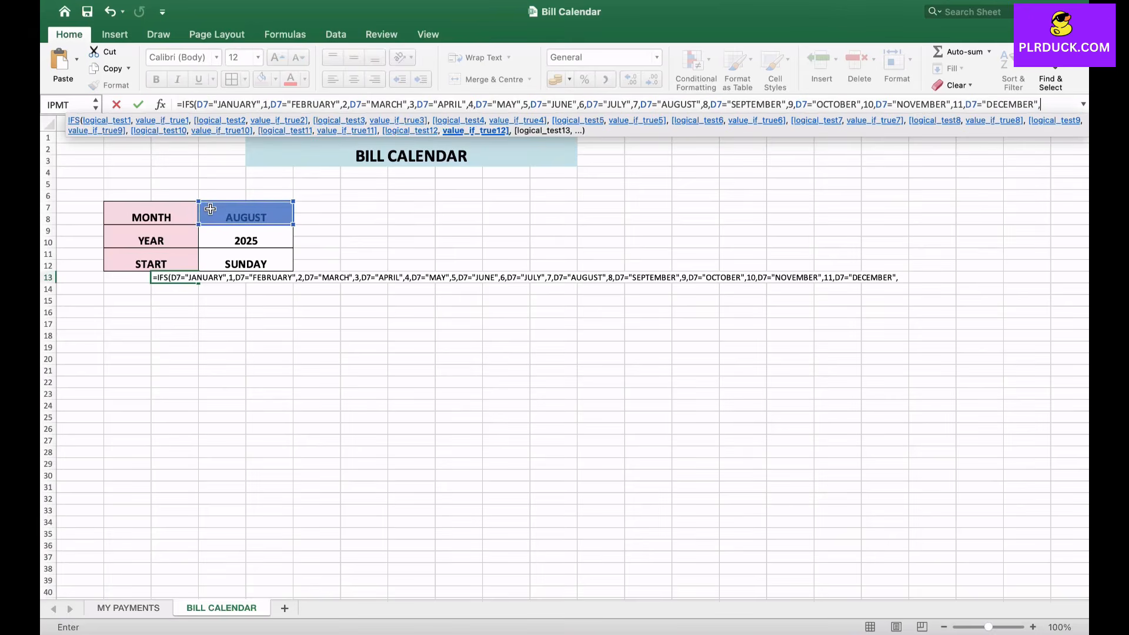
type("12)")
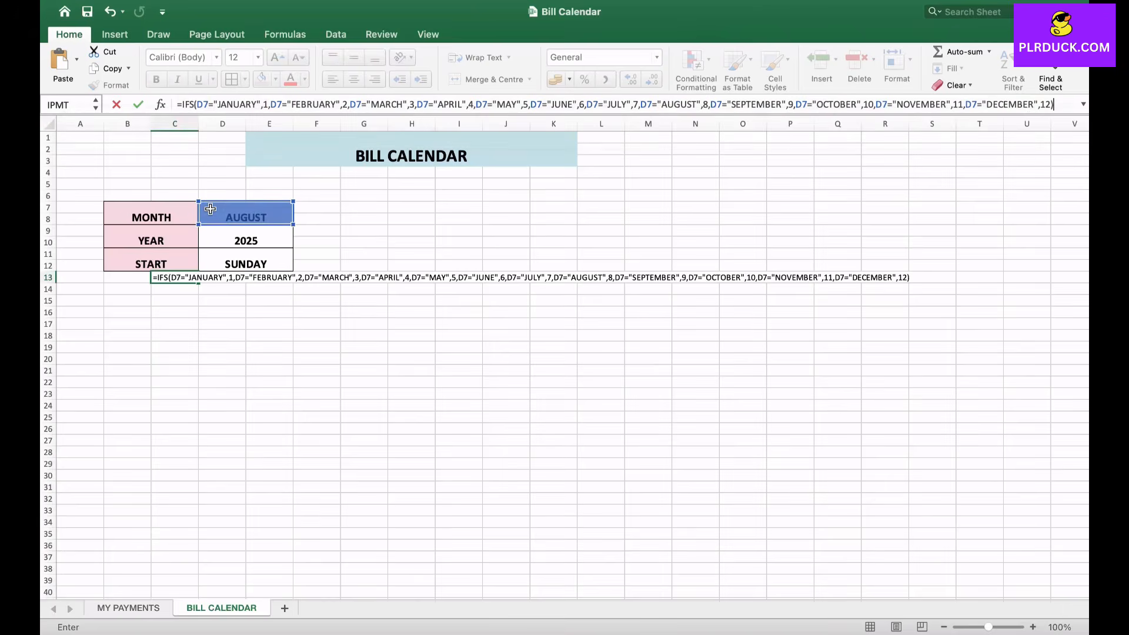
- Commit the month-number IFS formula in cell C13
key("Return")
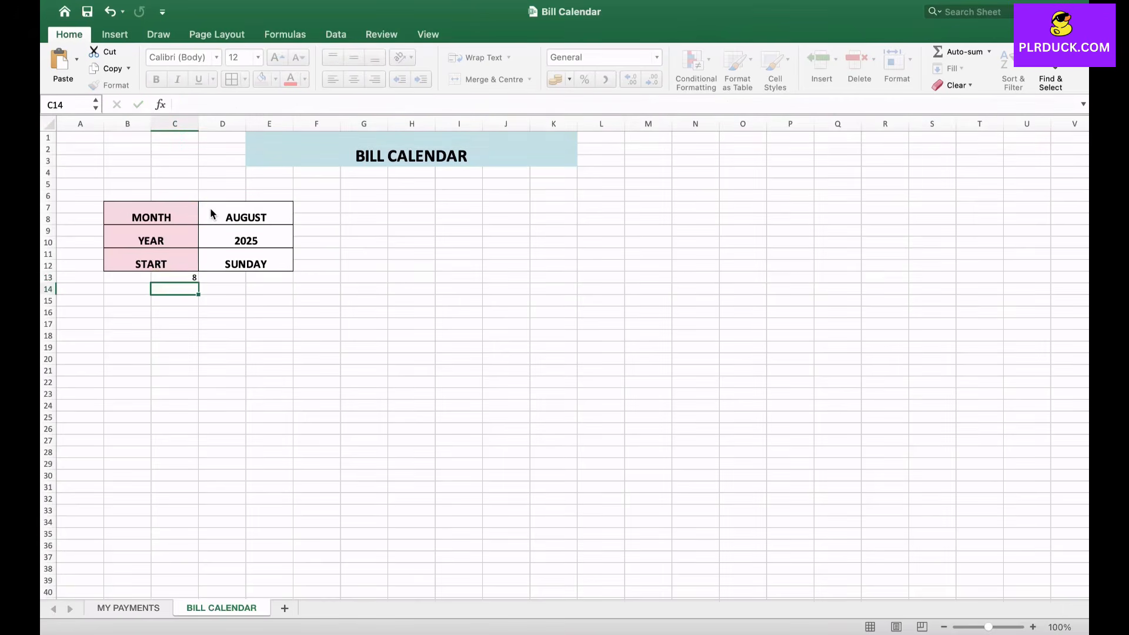
left_click(175, 278)
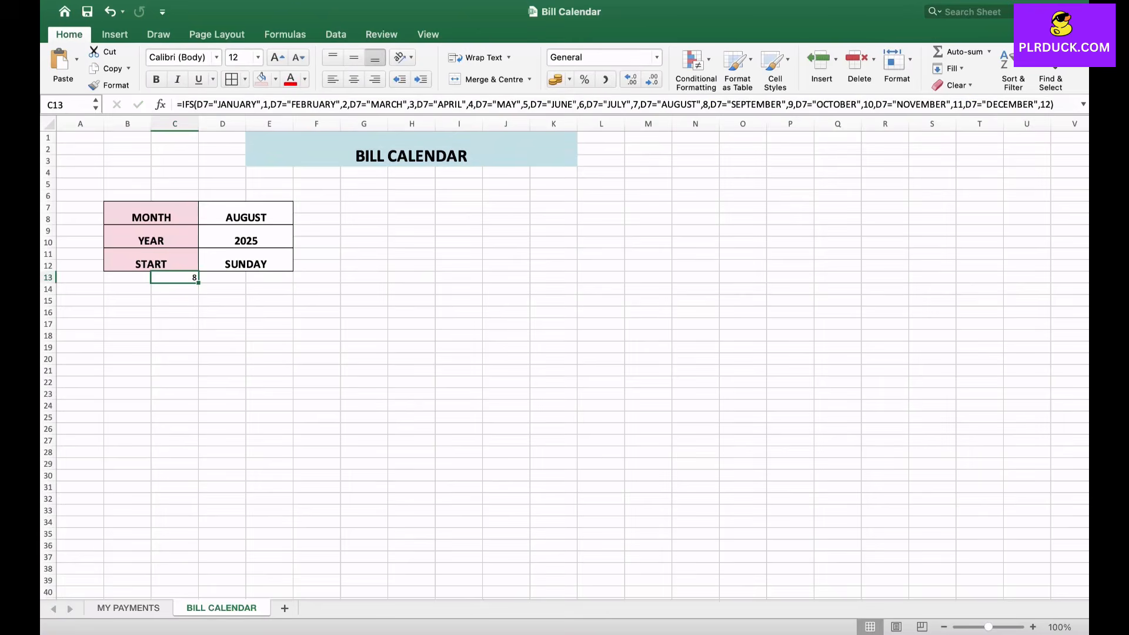
- Test the month-number formula by changing the MONTH value to JUNE and restoring it to AUGUST
left_click(246, 213)
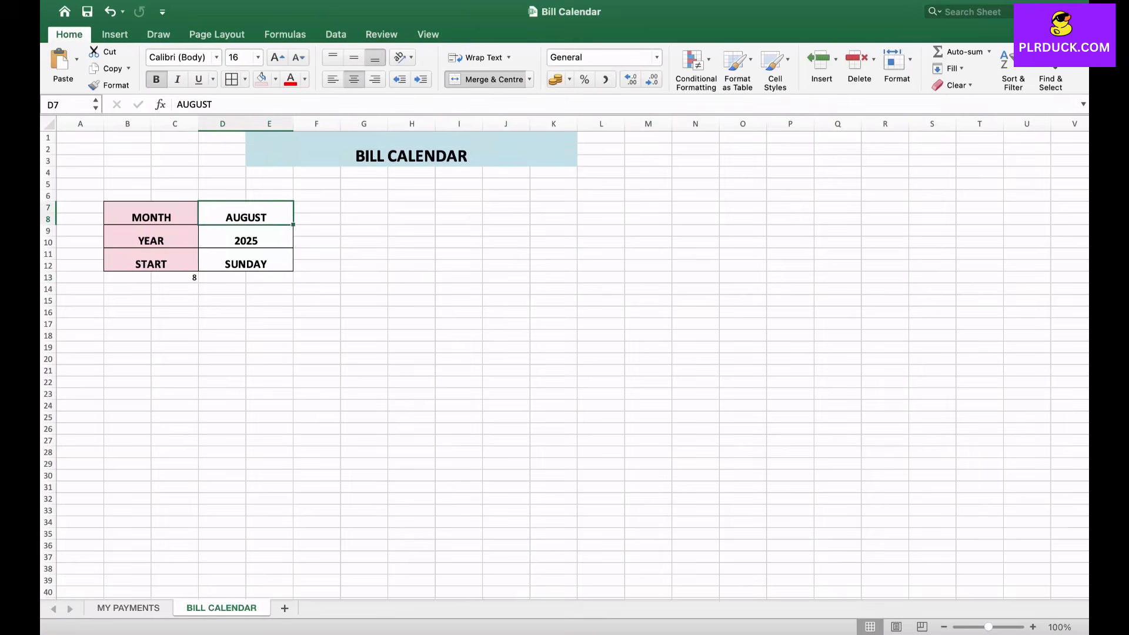
type("JUNE")
key("Return")
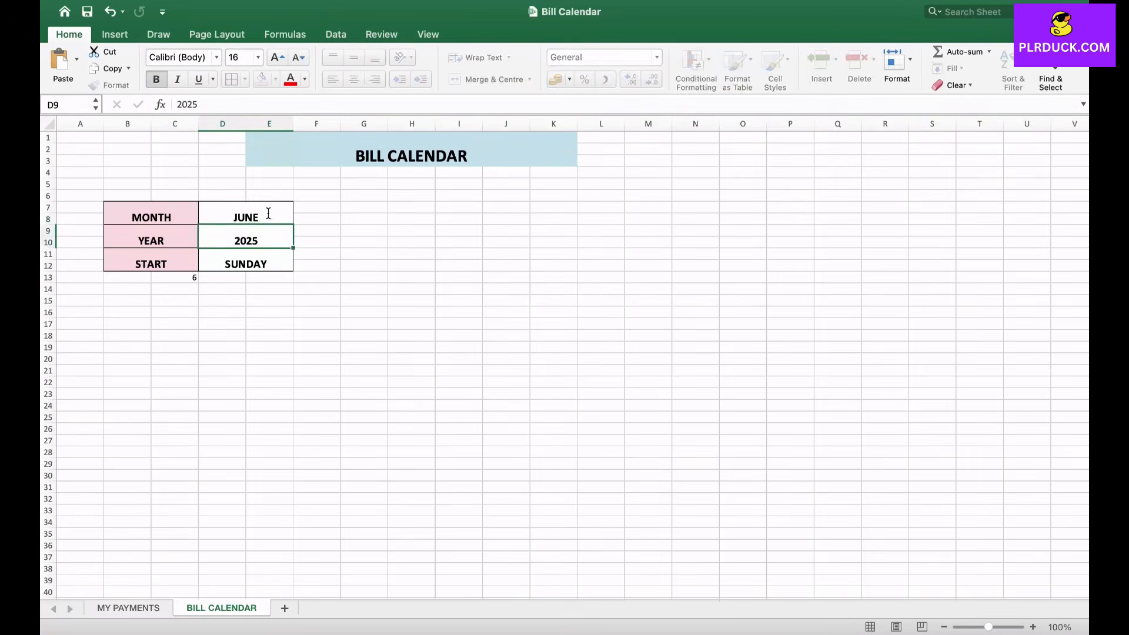
left_click(175, 278)
left_click(245, 213)
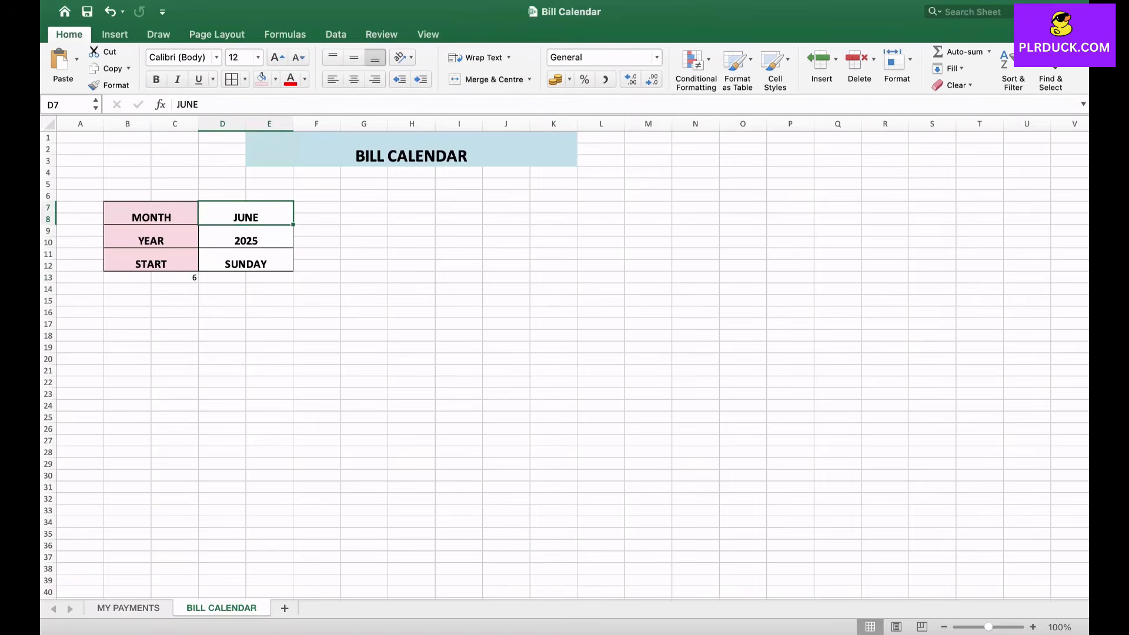
type("AUGUST")
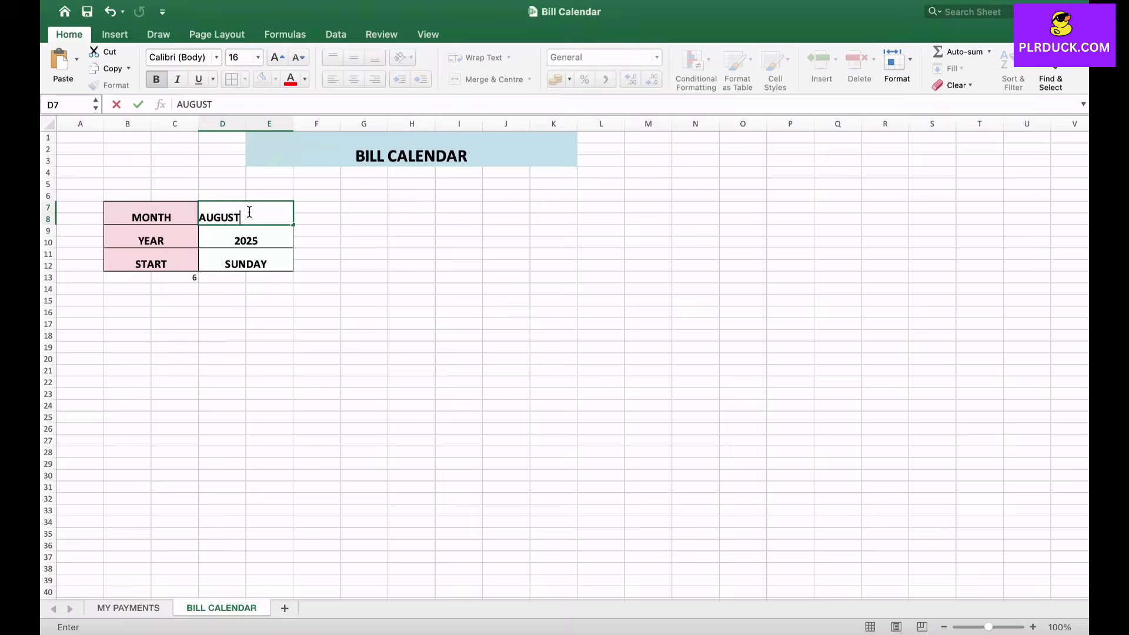
left_click(223, 300)
left_click(246, 237)
left_click(246, 260)
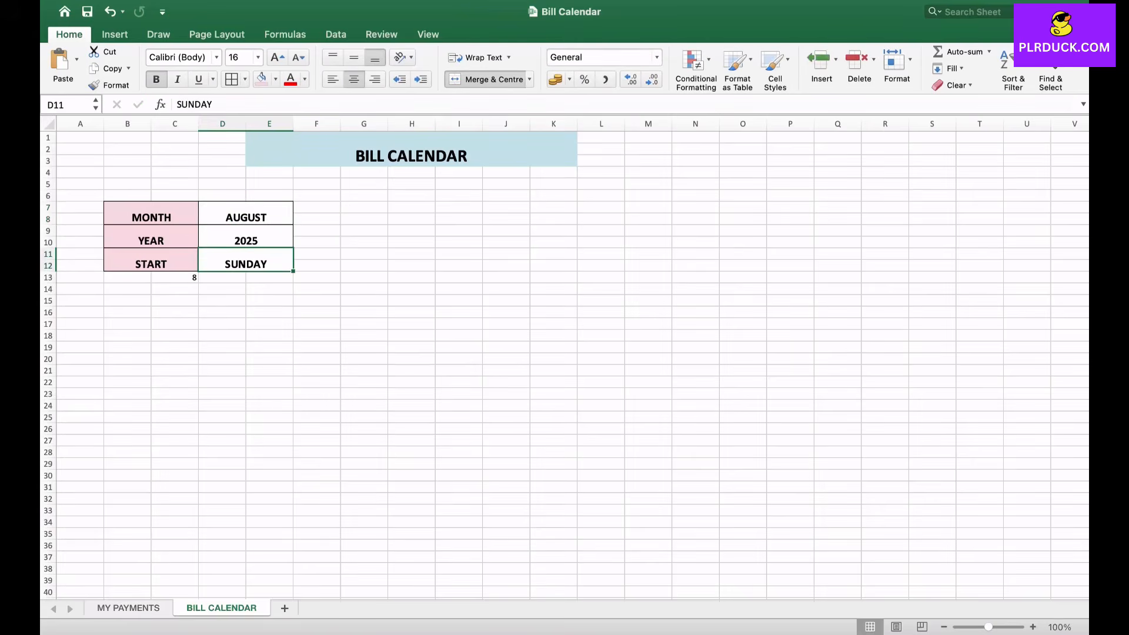
- Enter =DATE(D9,C13,1) in cell D13 to build the first date of the chosen month and year
left_click(222, 277)
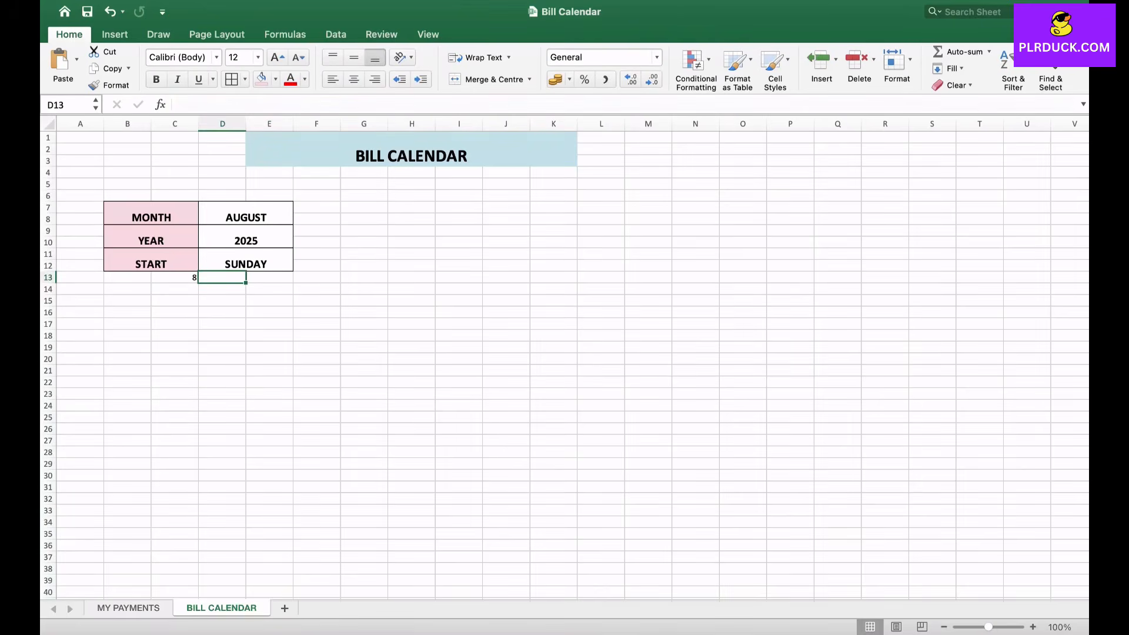
type("=DAT")
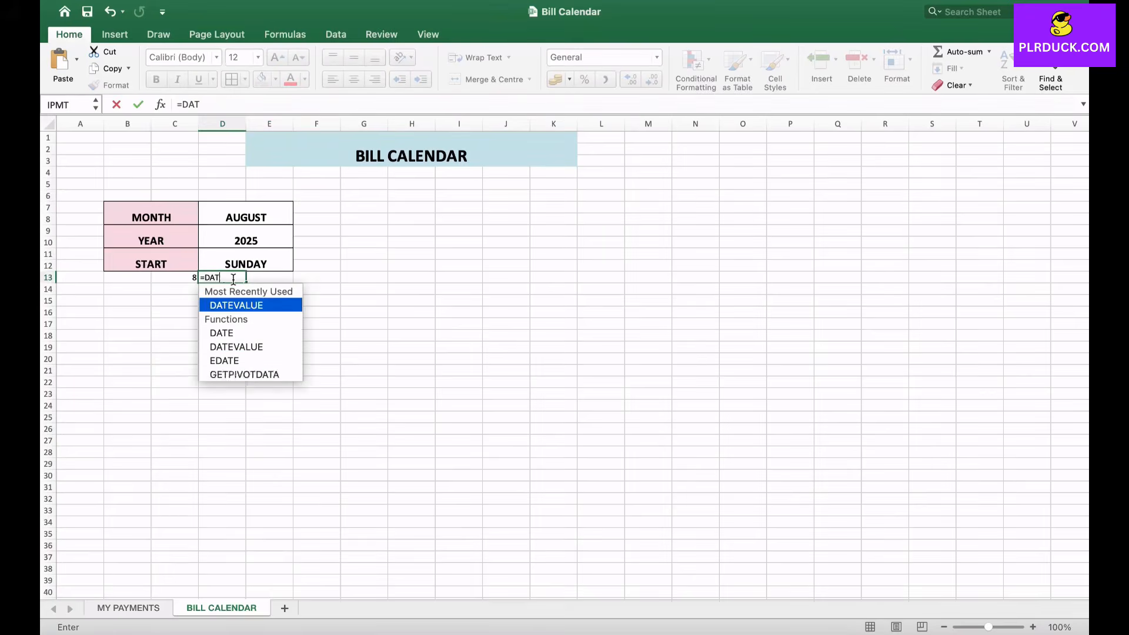
type("E(")
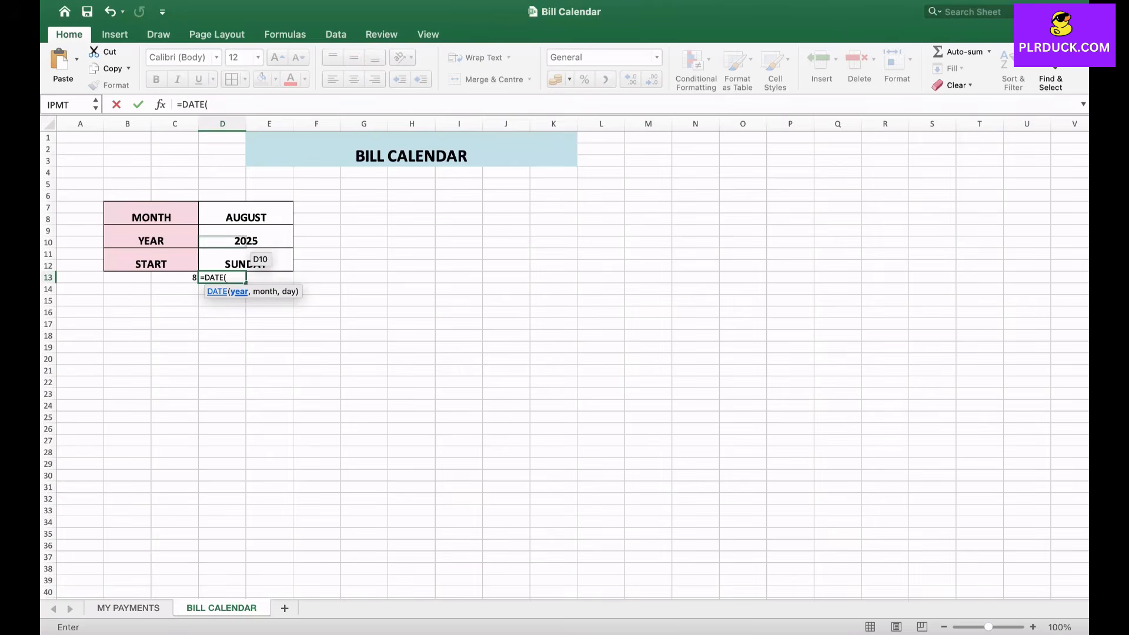
left_click(245, 247)
type(",")
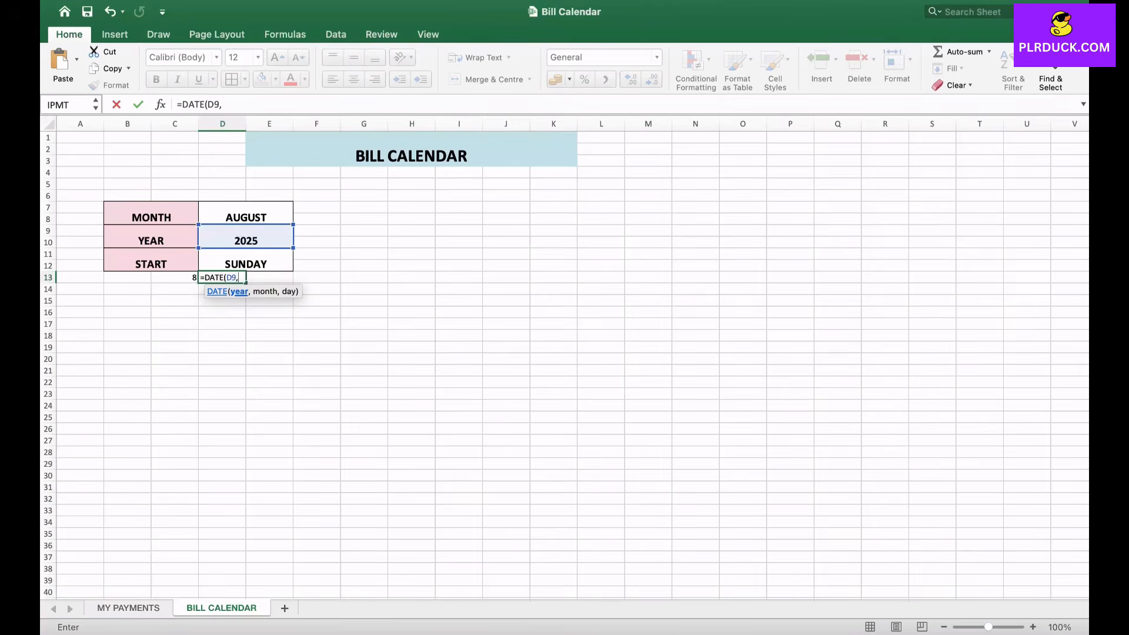
left_click(175, 277)
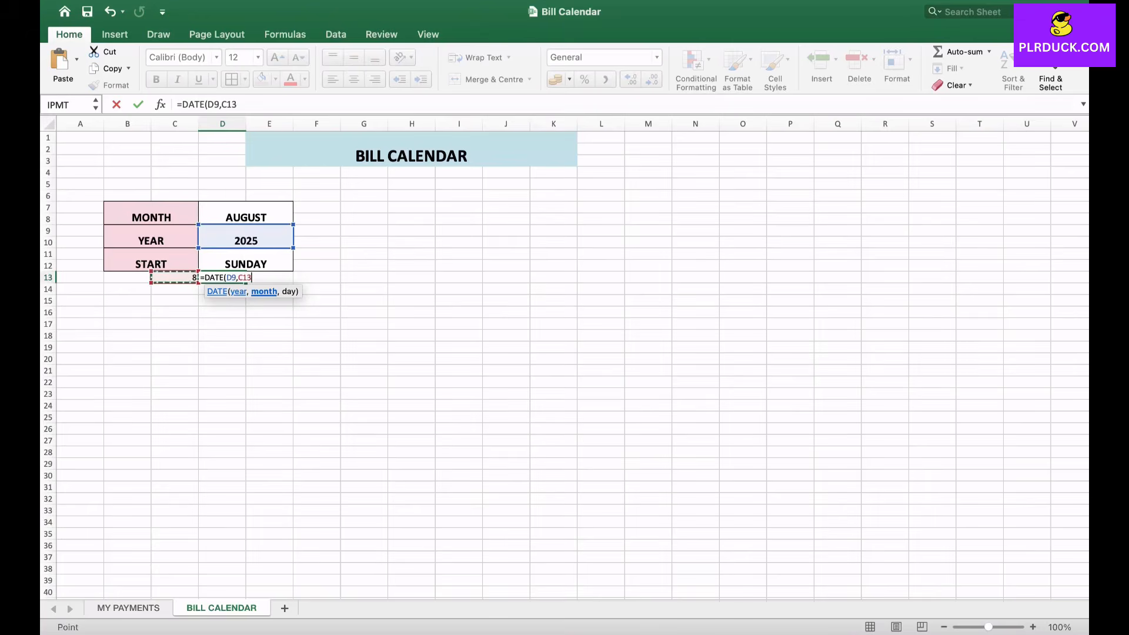
type(",")
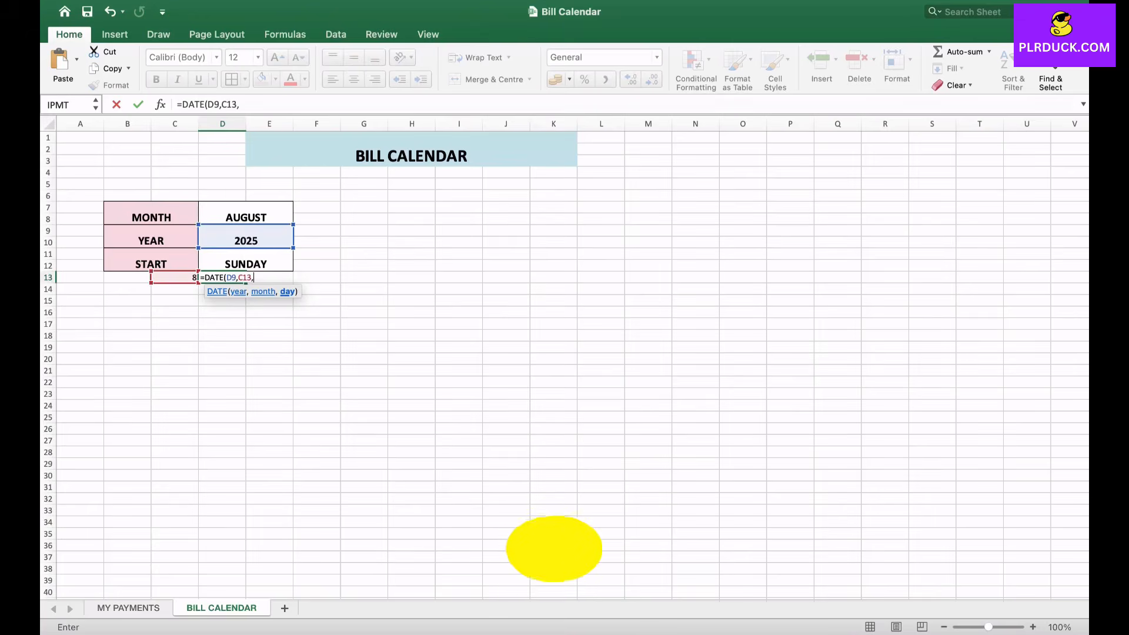
type("1)")
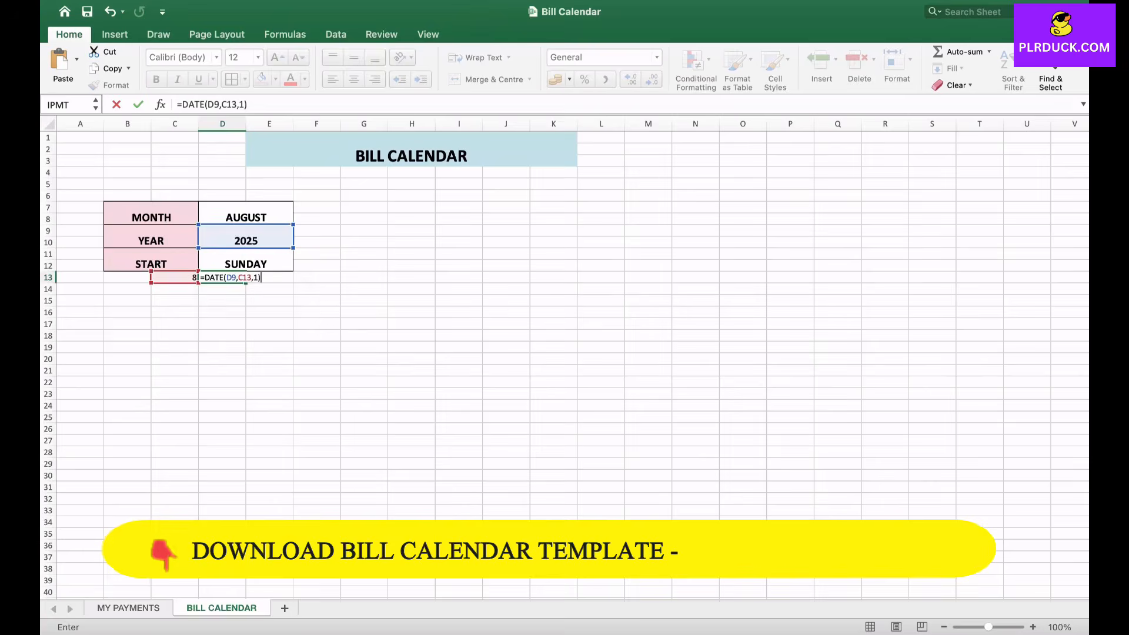
key("Return")
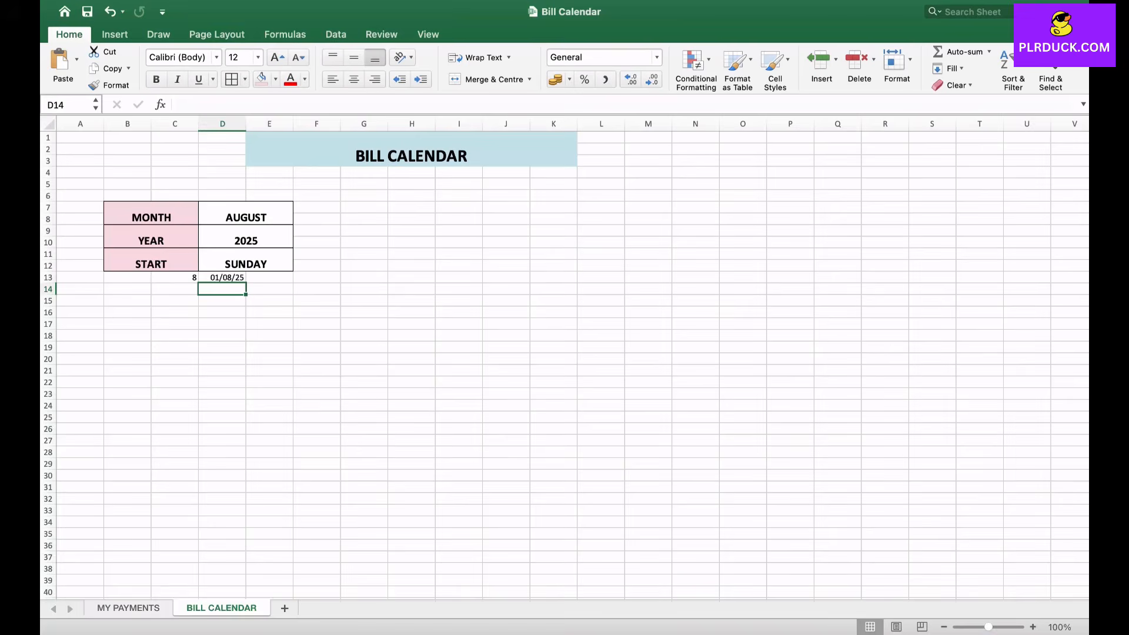
- Widen columns G through M to about twice their width, making room for the seven weekday columns
left_click_drag(388, 123, 483, 123)
left_click_drag(527, 131, 916, 123)
left_click_drag(962, 123, 1010, 123)
left_click(387, 277)
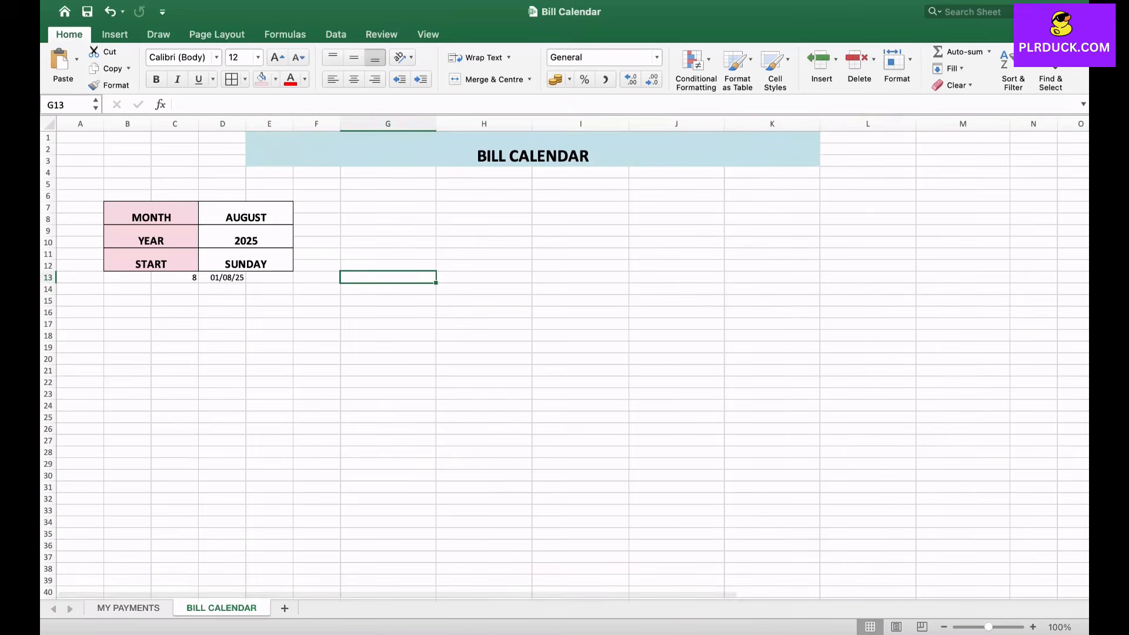
left_click(484, 278)
key("Right")
key("Right")
key("Right")
key("Right")
key("Right")
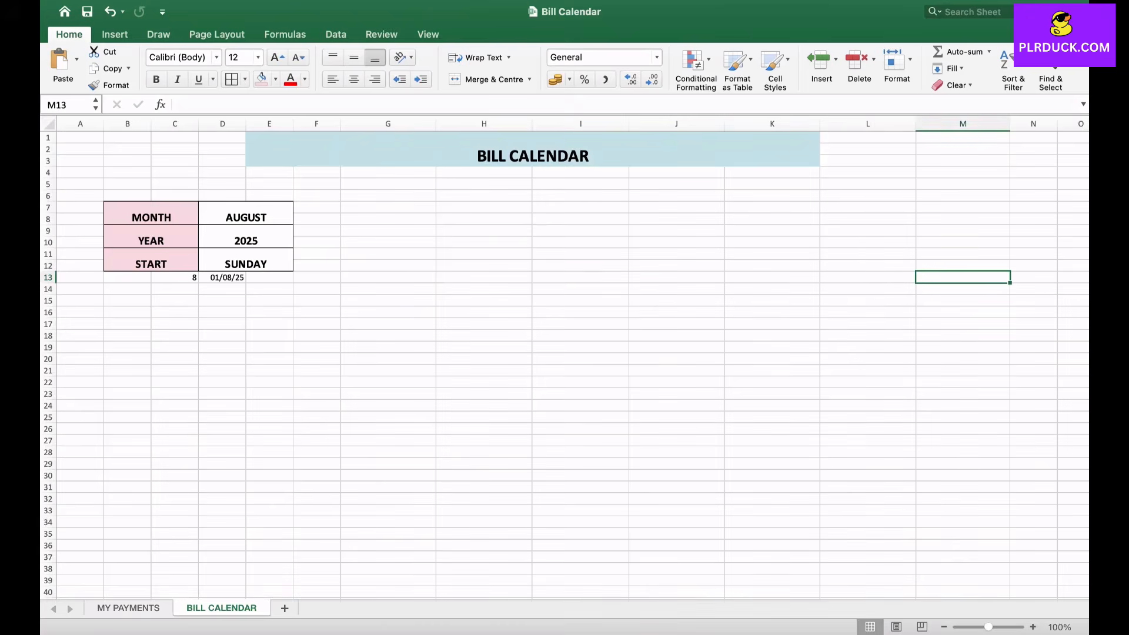
- Merge and centre rows 9 and 10 separately in each column from G to M for the weekday header cells
left_click(388, 242)
left_click_drag(387, 230, 387, 242)
left_click_drag(484, 230, 484, 241)
left_click_drag(581, 231, 580, 242)
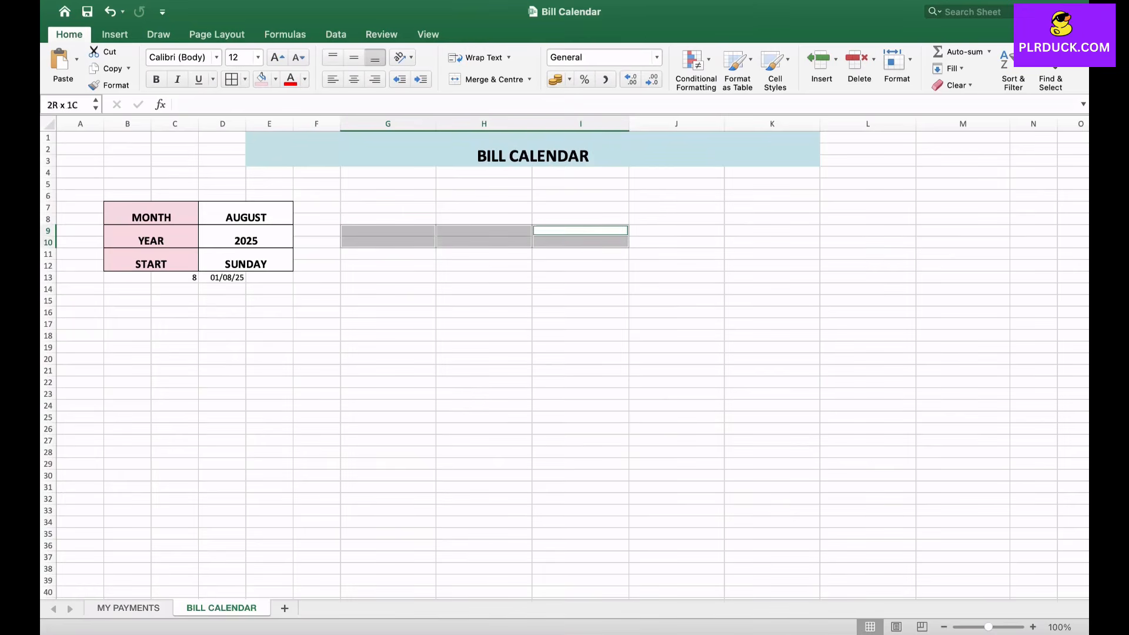
left_click_drag(676, 230, 676, 253)
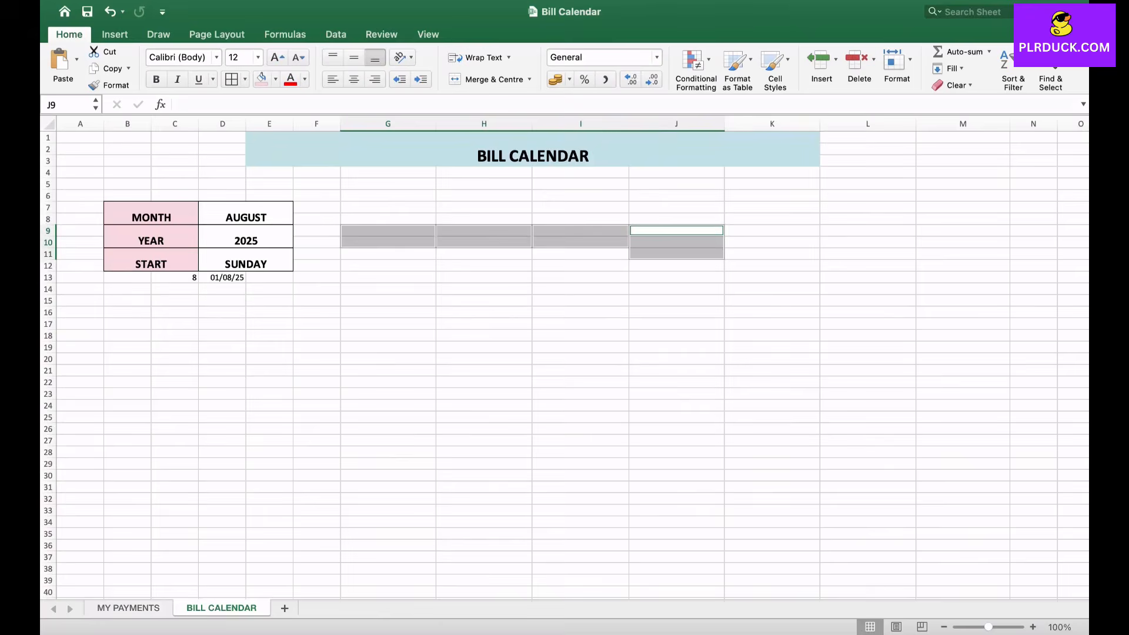
left_click(676, 219, "super")
left_click(677, 254, "super")
left_click(676, 219, "super")
left_click_drag(772, 230, 772, 241)
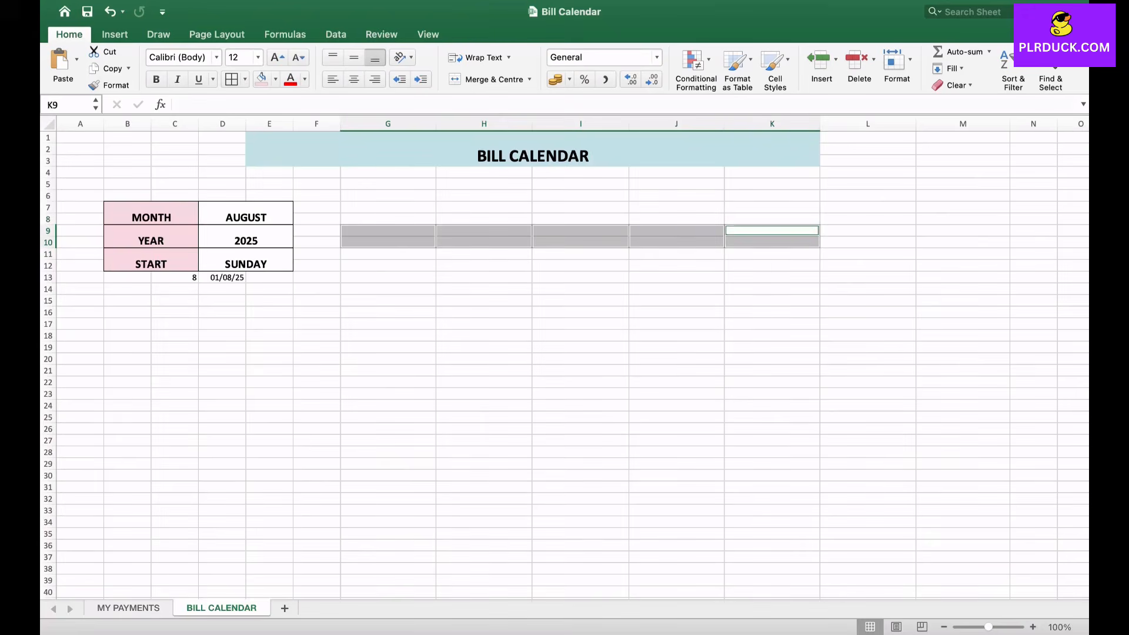
left_click_drag(868, 231, 868, 241)
left_click_drag(962, 231, 962, 242)
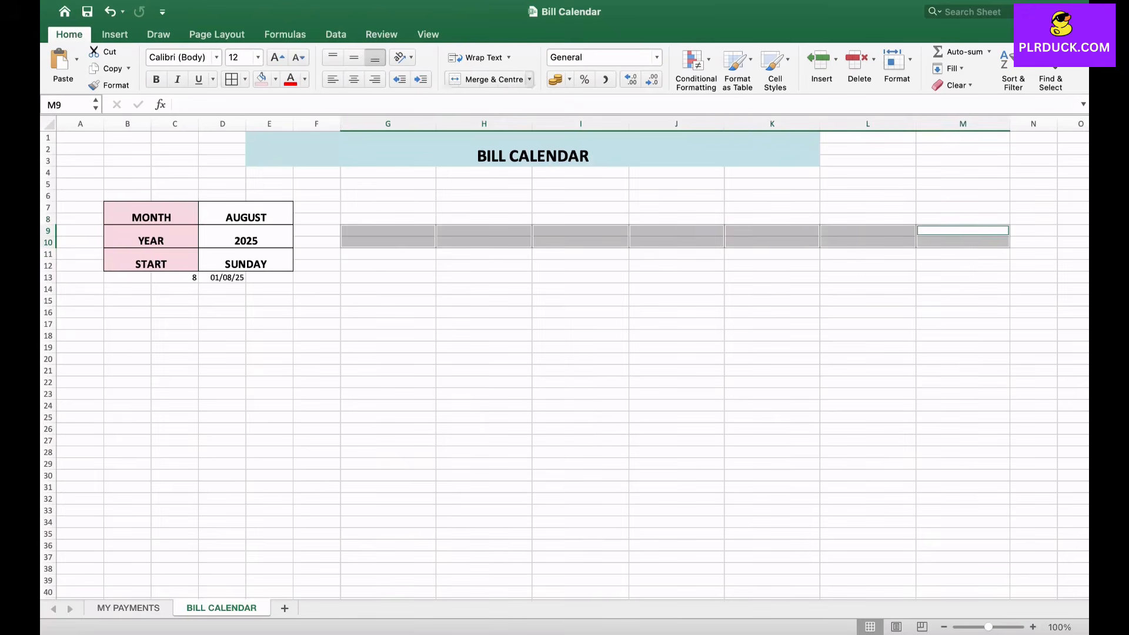
left_click(529, 79)
left_click(514, 100)
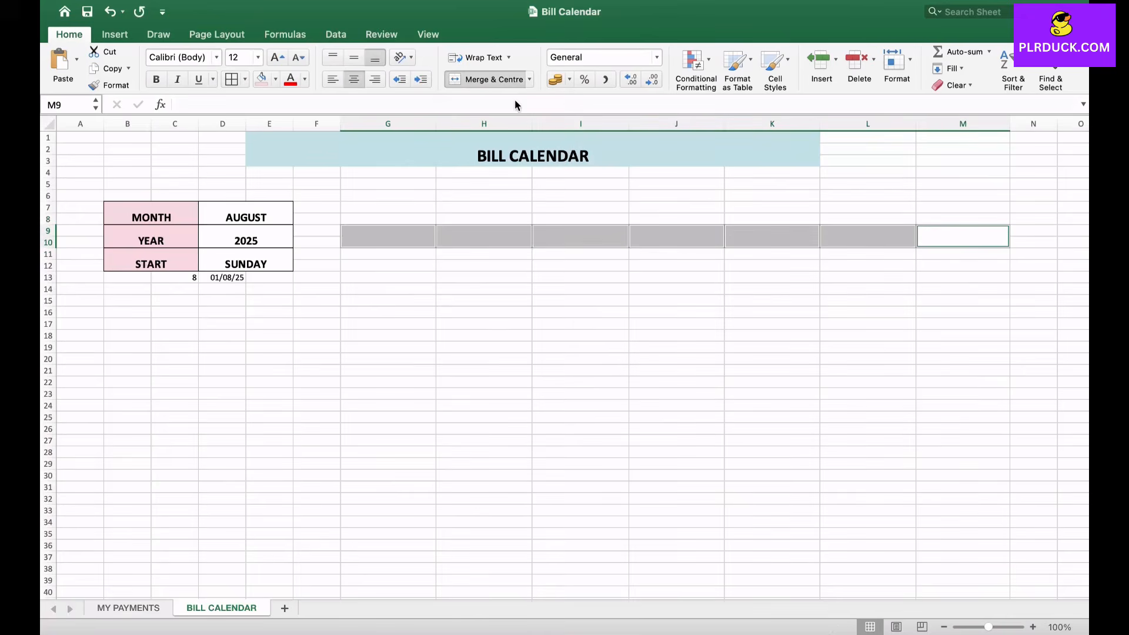
left_click(580, 236)
left_click(772, 237)
left_click(867, 236)
left_click(388, 236)
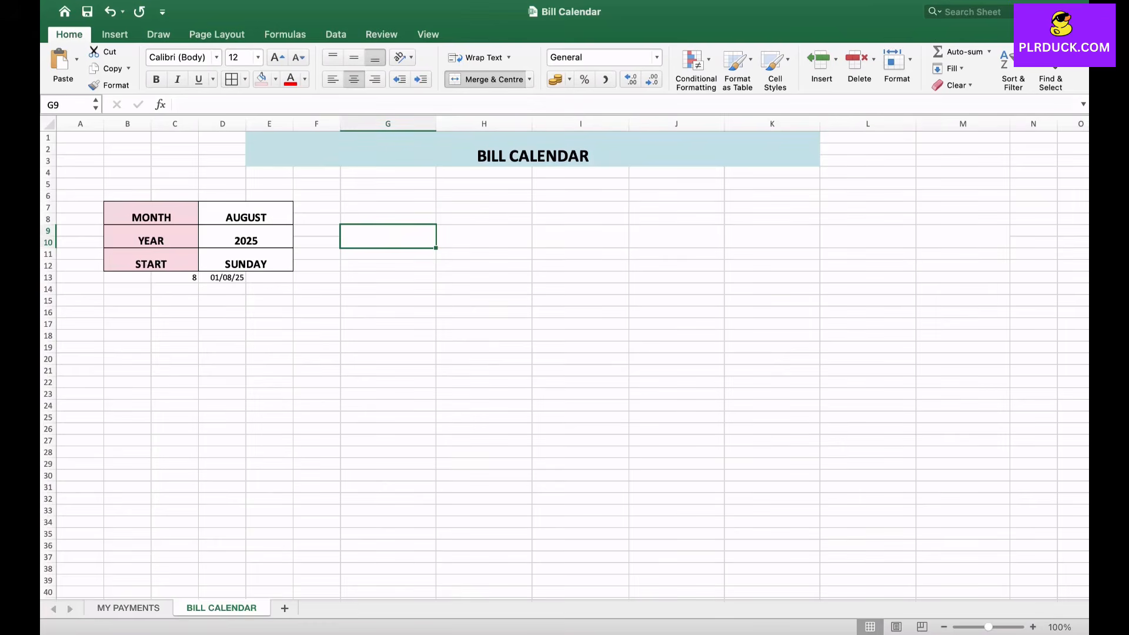
left_click(676, 236)
left_click(962, 236)
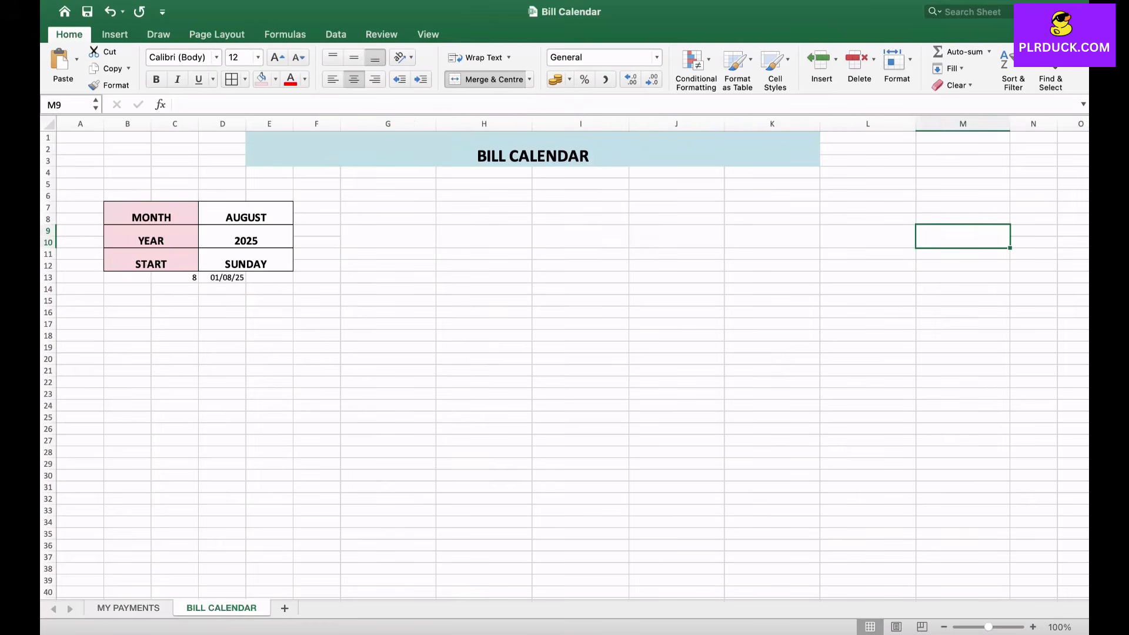
- Fill the merged header cells G9 to M9 with the weekday names SUNDAY through SATURDAY
left_click(388, 237)
type("SUNDAY")
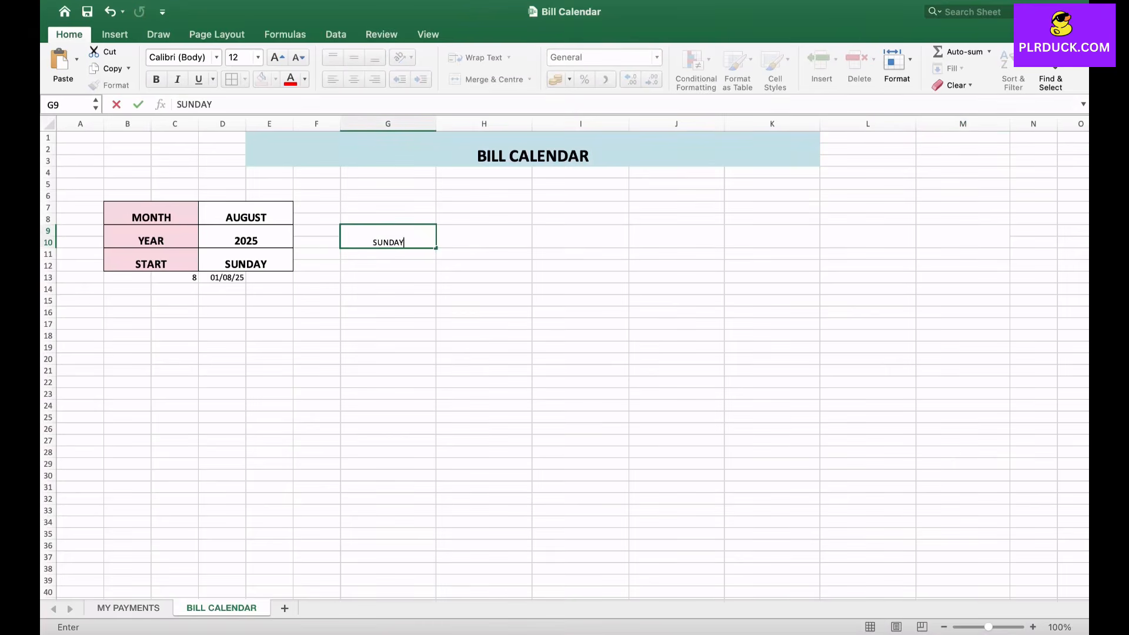
key("Tab")
type("MONDAY")
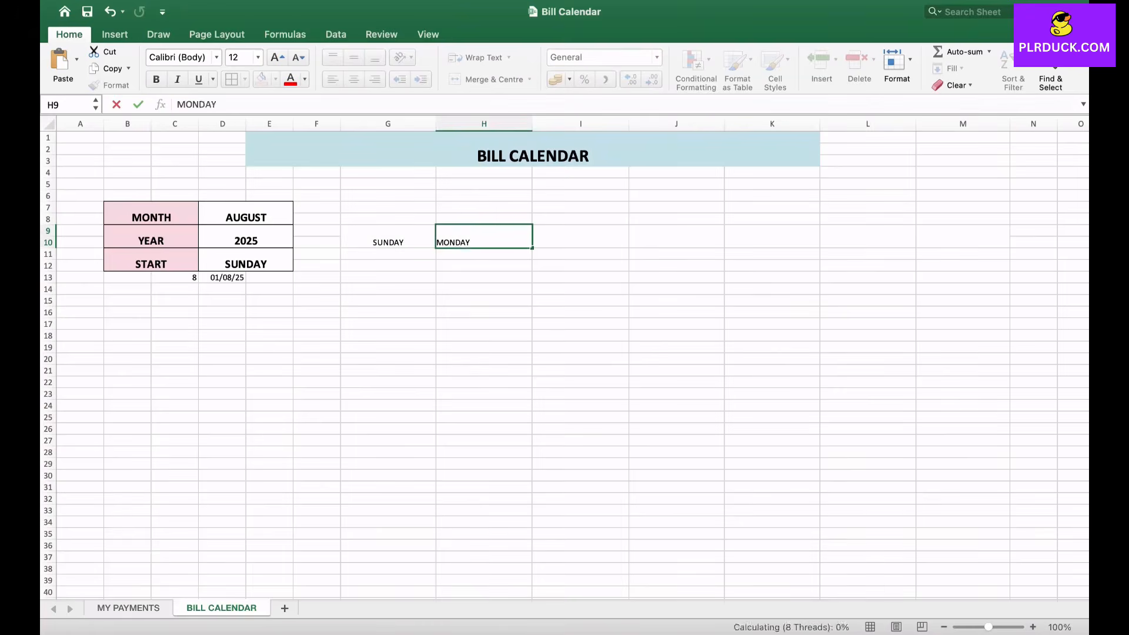
key("Tab")
type("TUESDAY")
key("Tab")
type("WEDNESDAY")
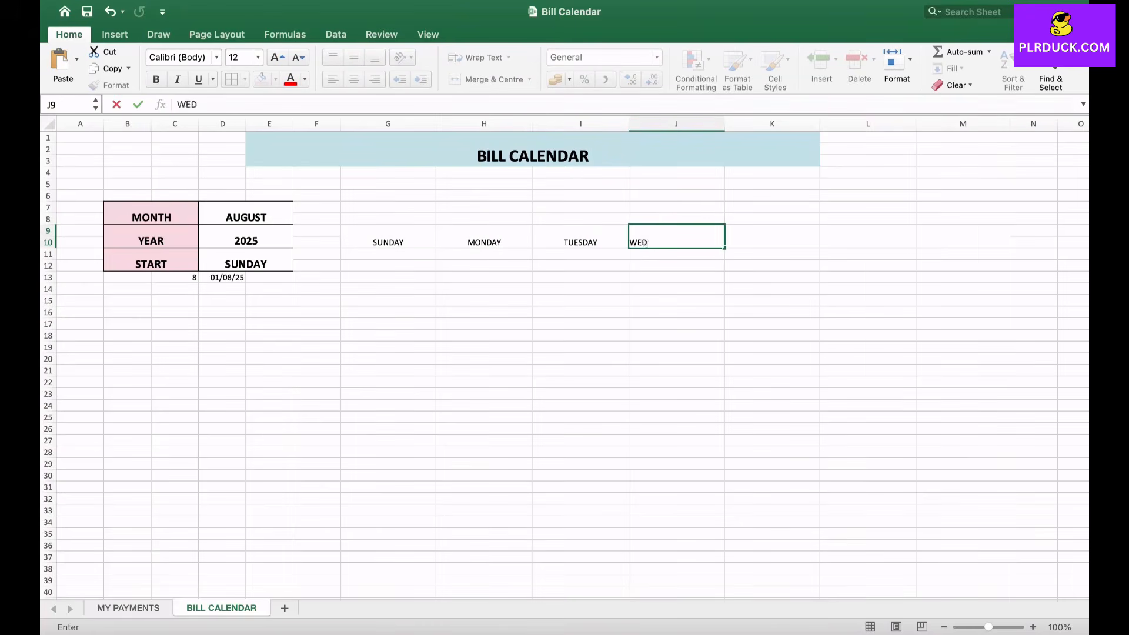
key("Tab")
type("THURSDAY")
key("Tab")
type("FRIDAY")
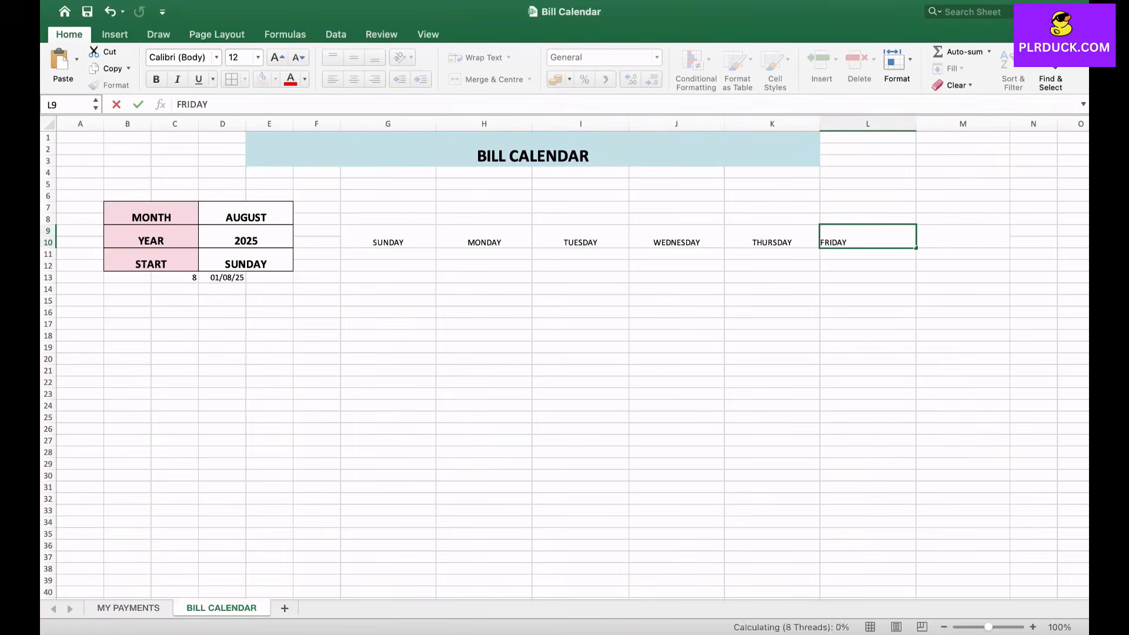
key("Tab")
type("SATURDAY")
left_click(484, 324)
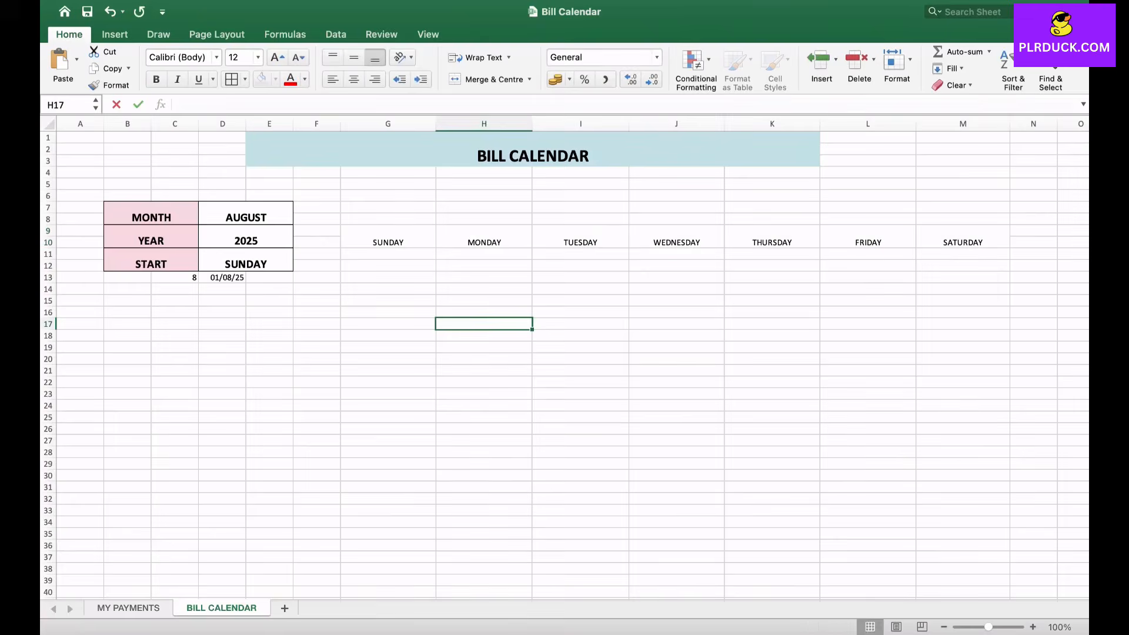
- Make the weekday headers in G9 to M9 bold at font size 14
left_click_drag(388, 236, 963, 237)
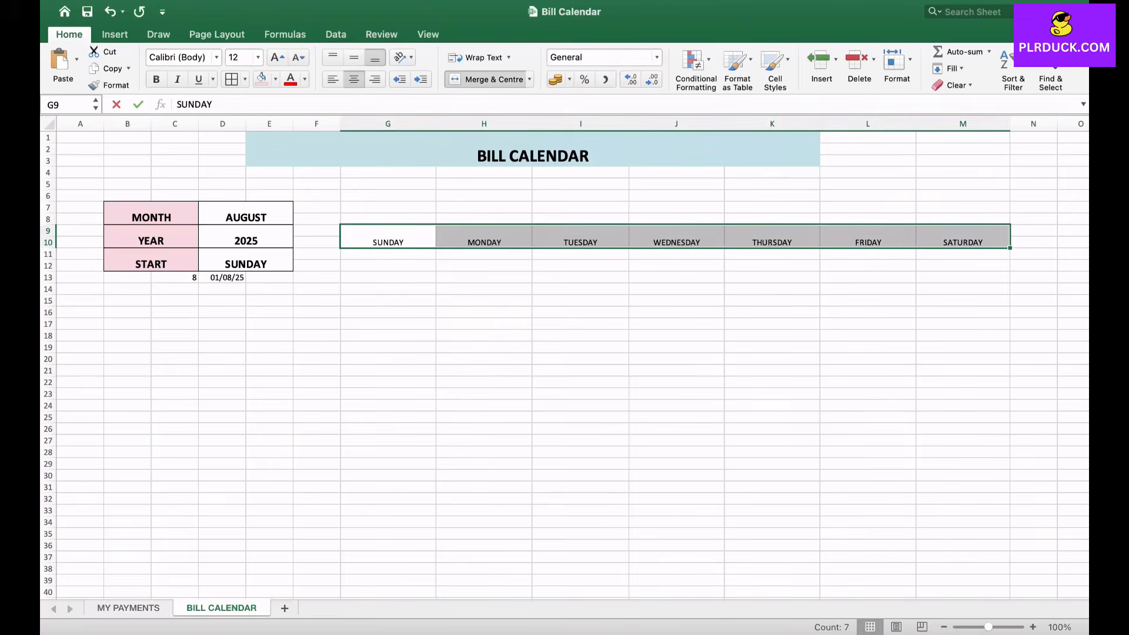
key("super+b")
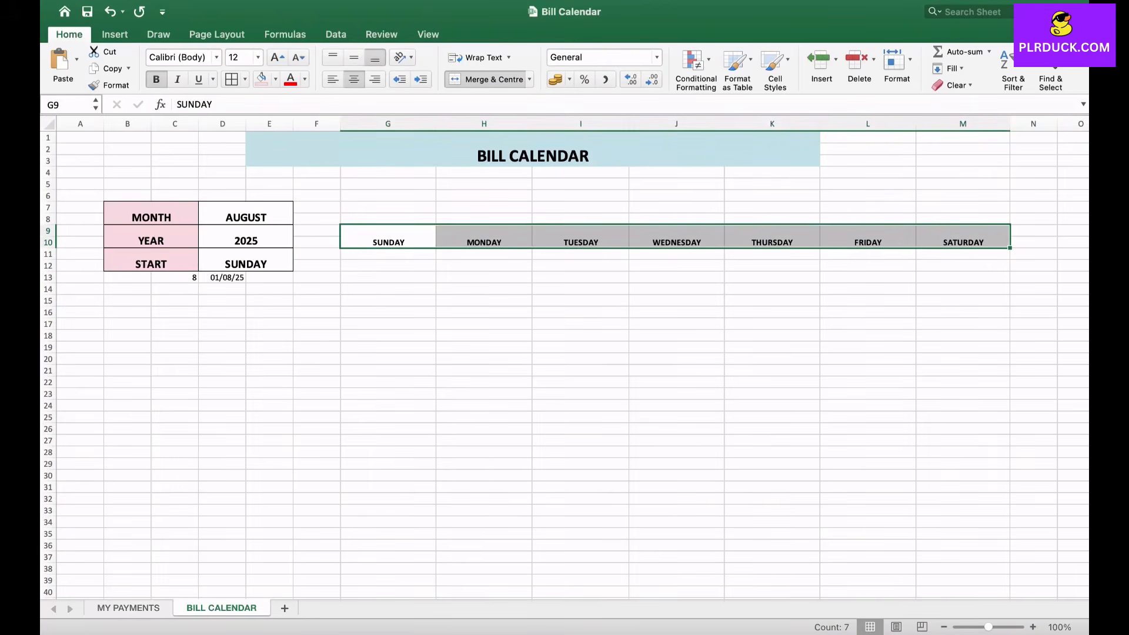
left_click(277, 57)
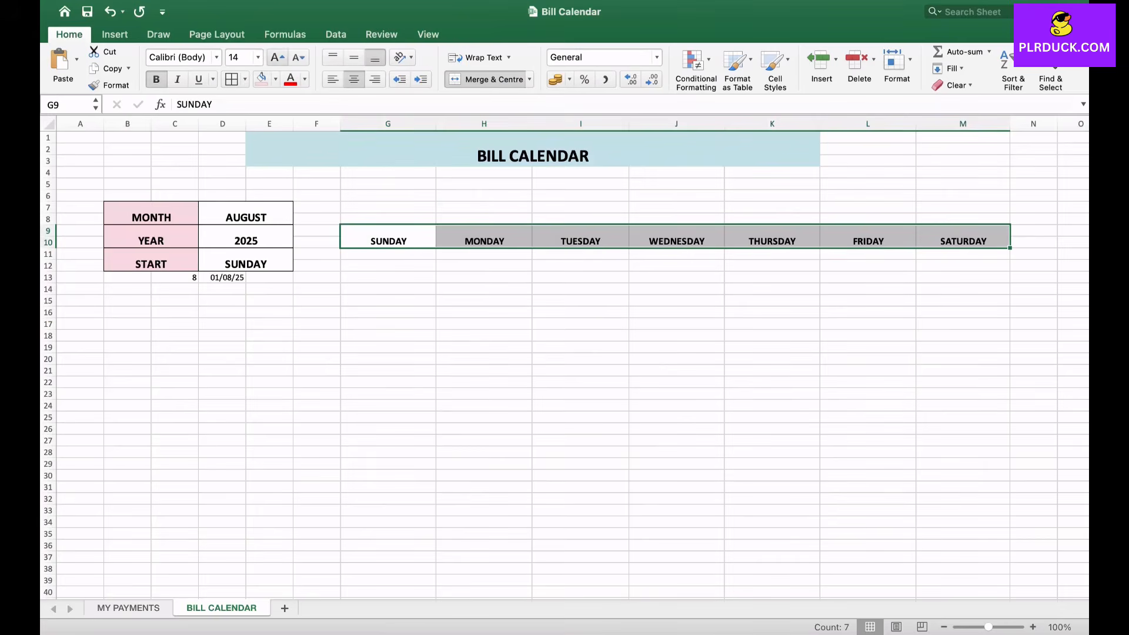
- Apply a light grey fill to the weekday header row
left_click(275, 79)
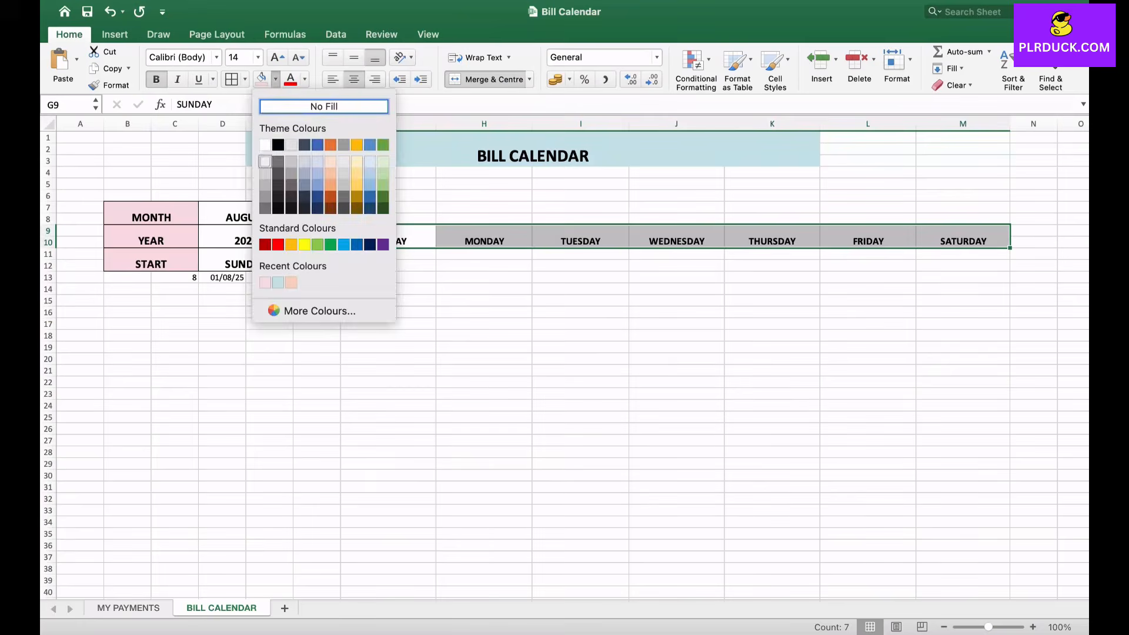
left_click(264, 172)
left_click(404, 253)
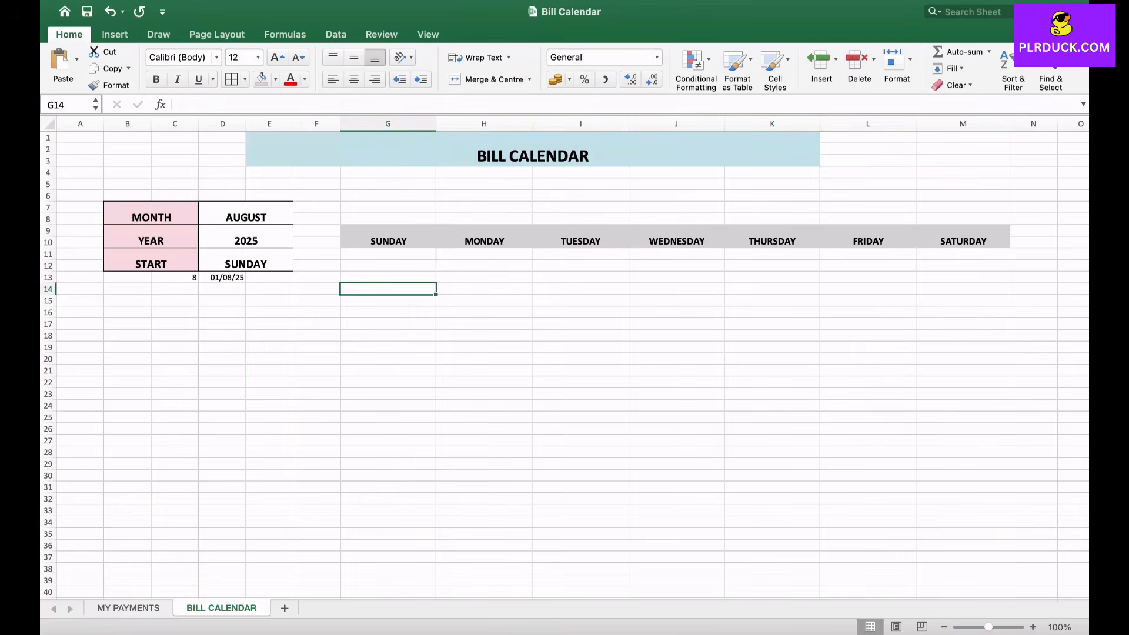
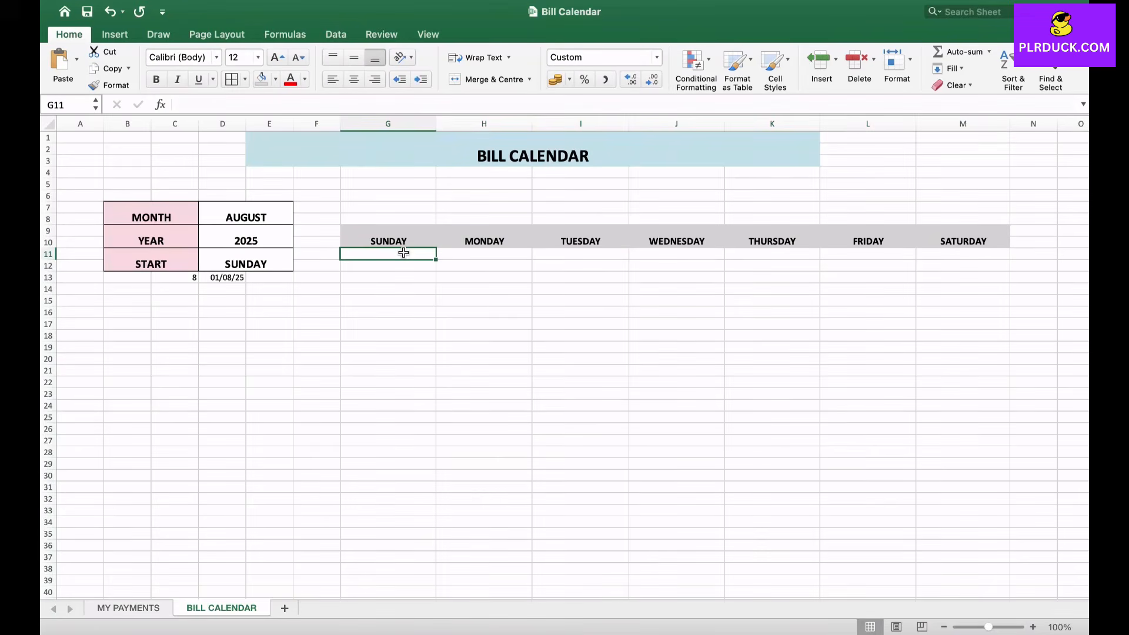
- Enter the formula =IF(D11="MONDAY",D13-WEEKDAY(D13,2)+1,D13-WEEKDAY(D13,2)) in G11 under the SUNDAY header
type("=")
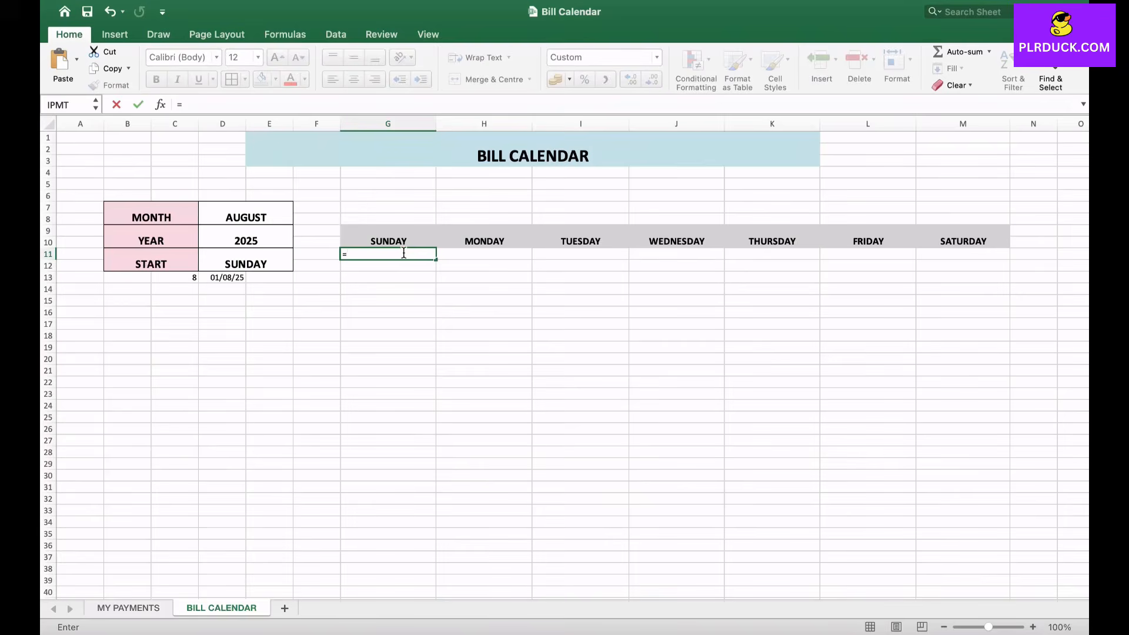
type("IF(")
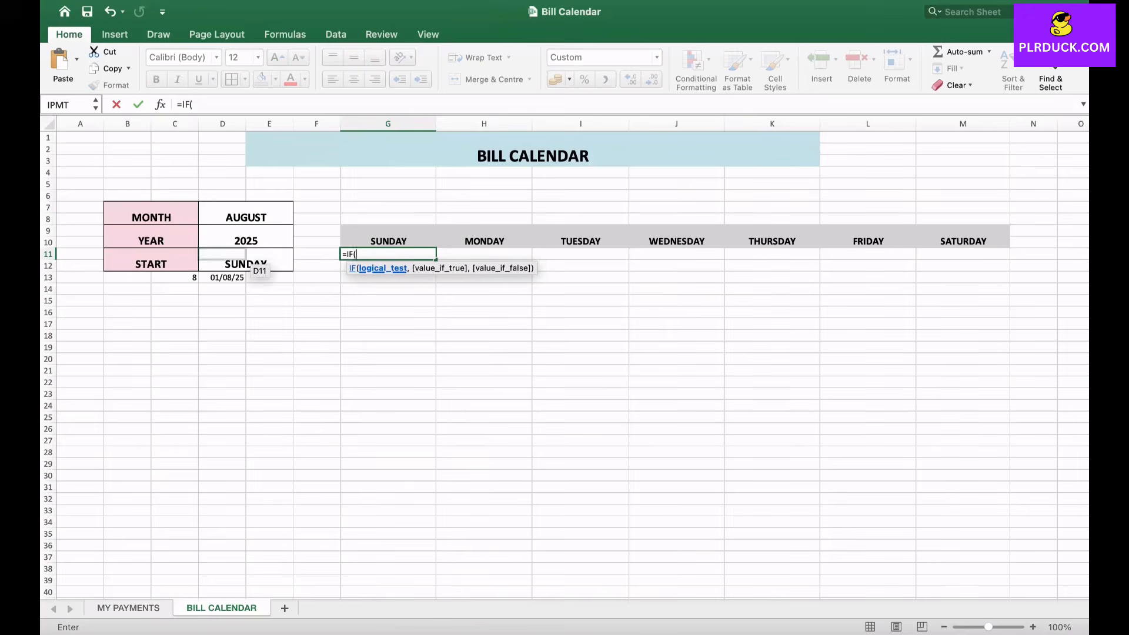
left_click(251, 266)
type("=")
type("\"M")
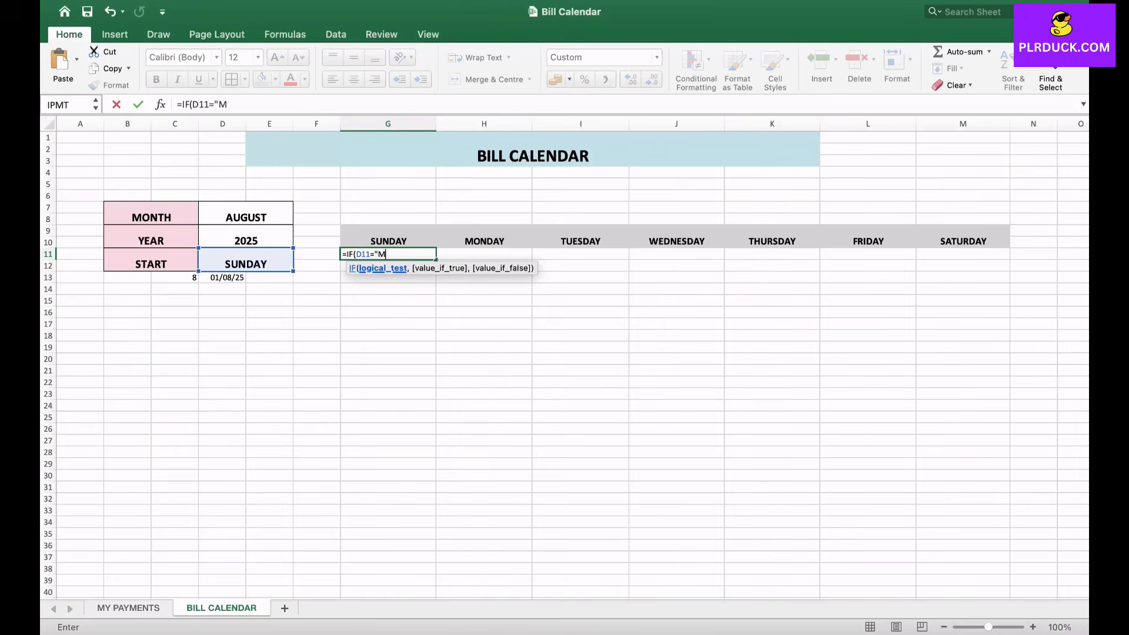
type("ONDAY\",")
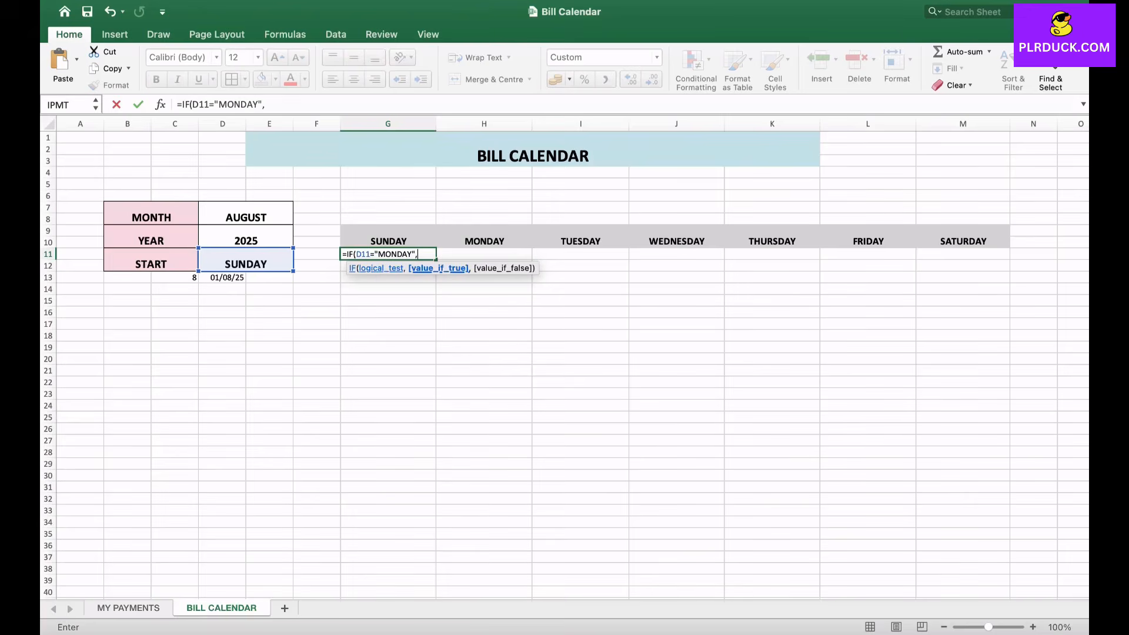
left_click(223, 277)
type("-")
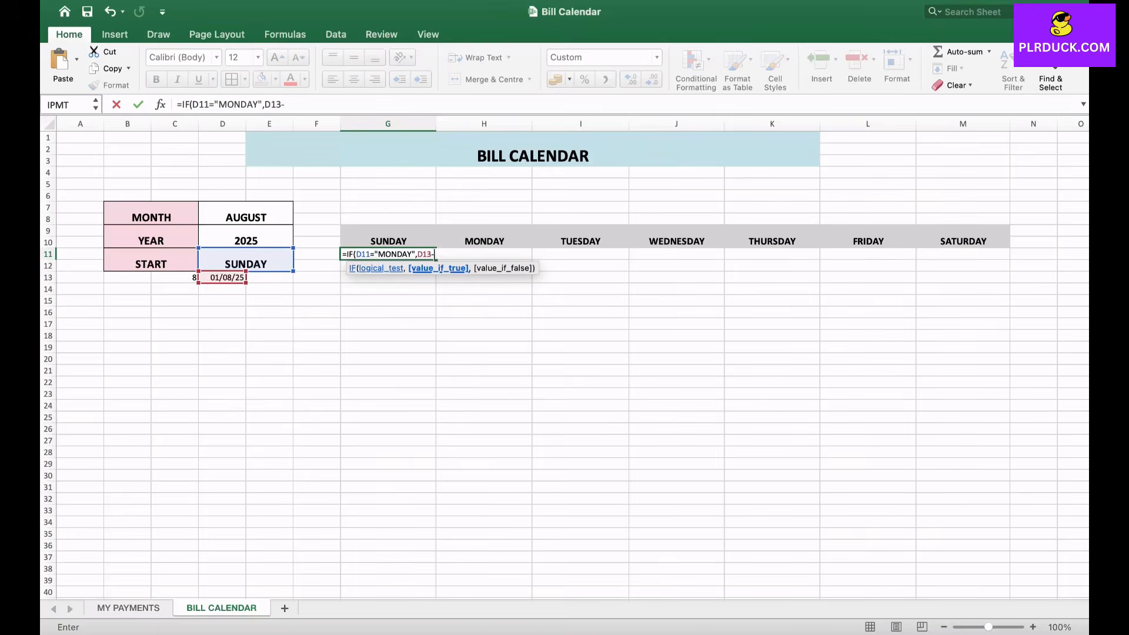
type("WEEKDAY")
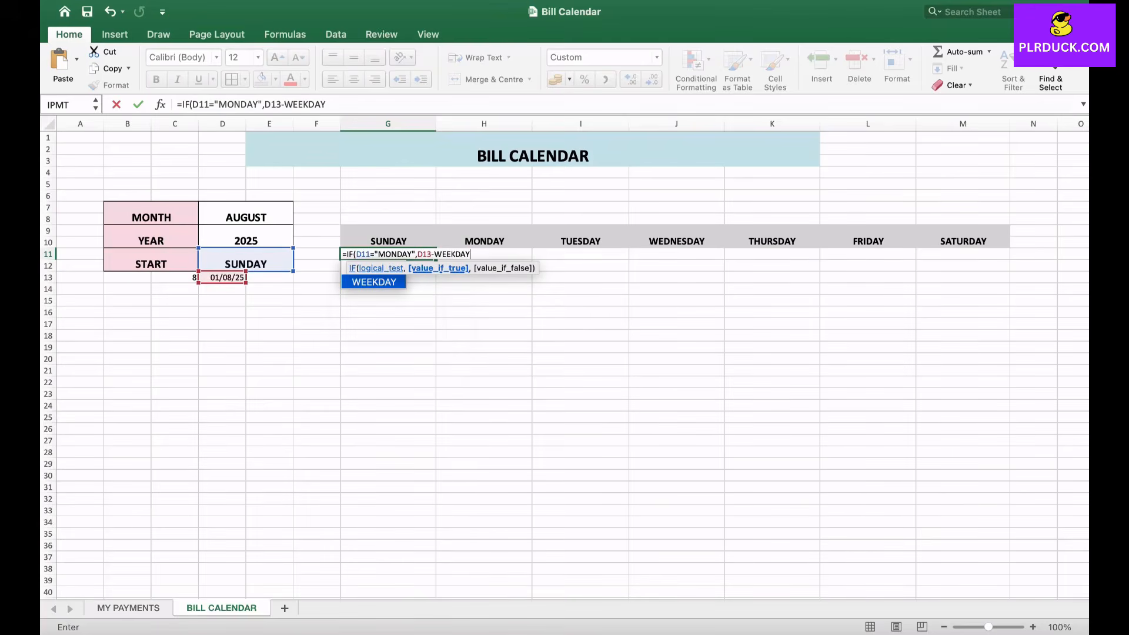
type("(")
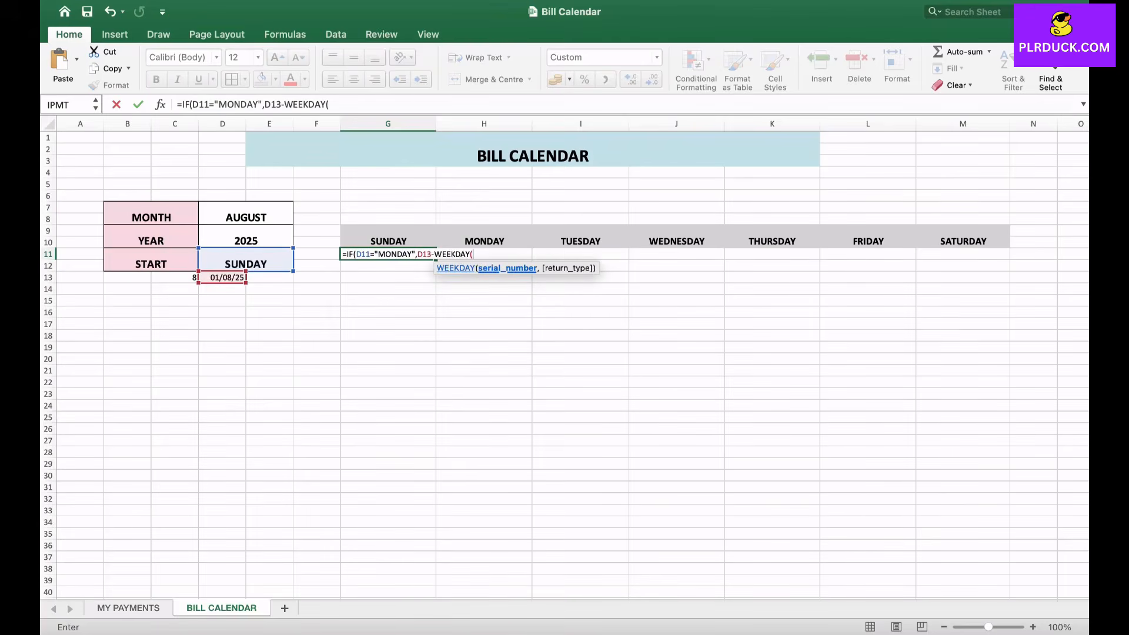
left_click(223, 278)
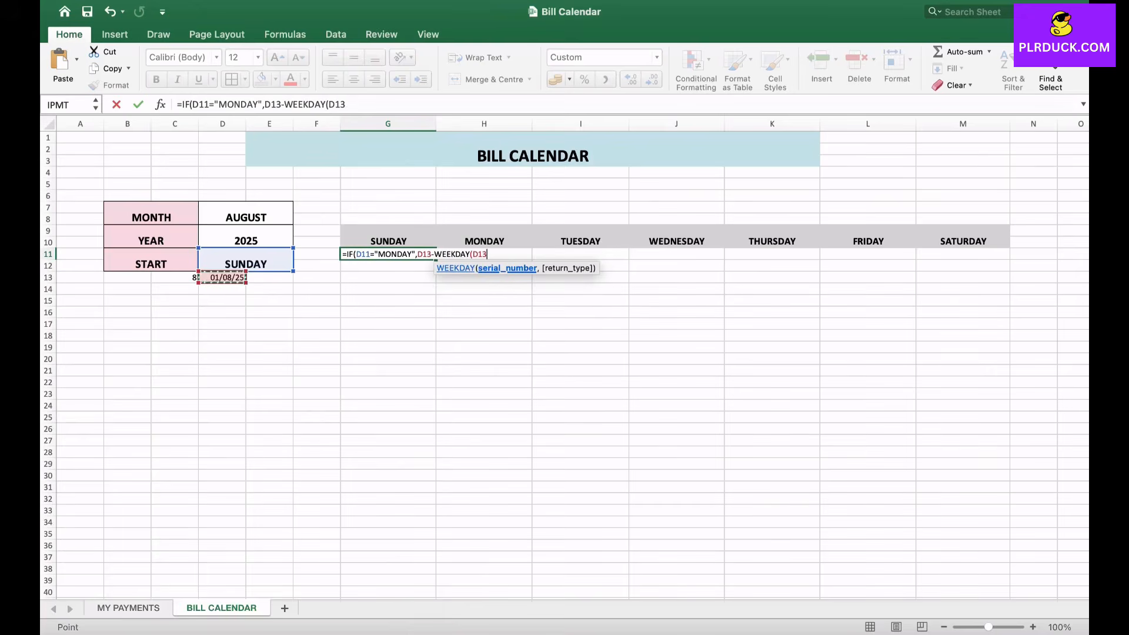
type(",2")
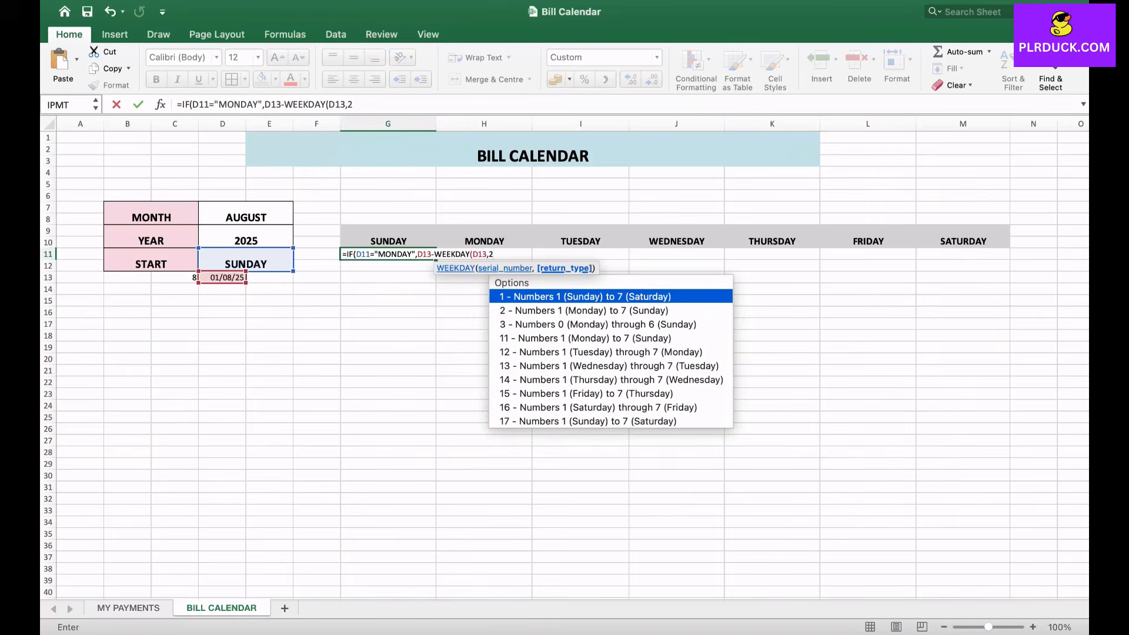
type(")+1")
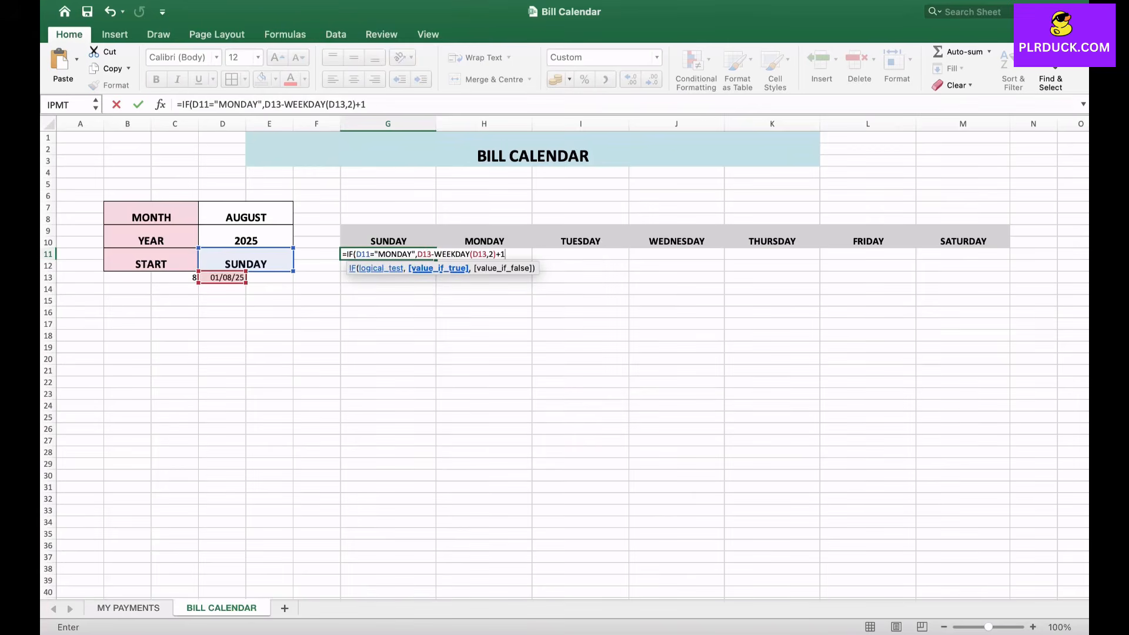
type(",")
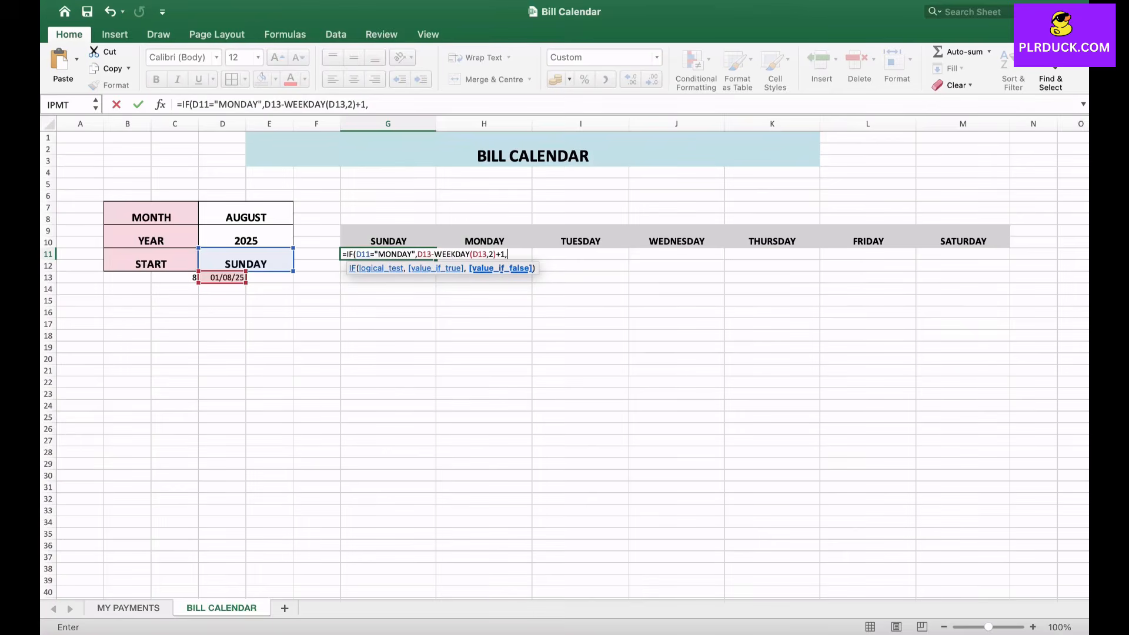
type("D13-WEEKDAY")
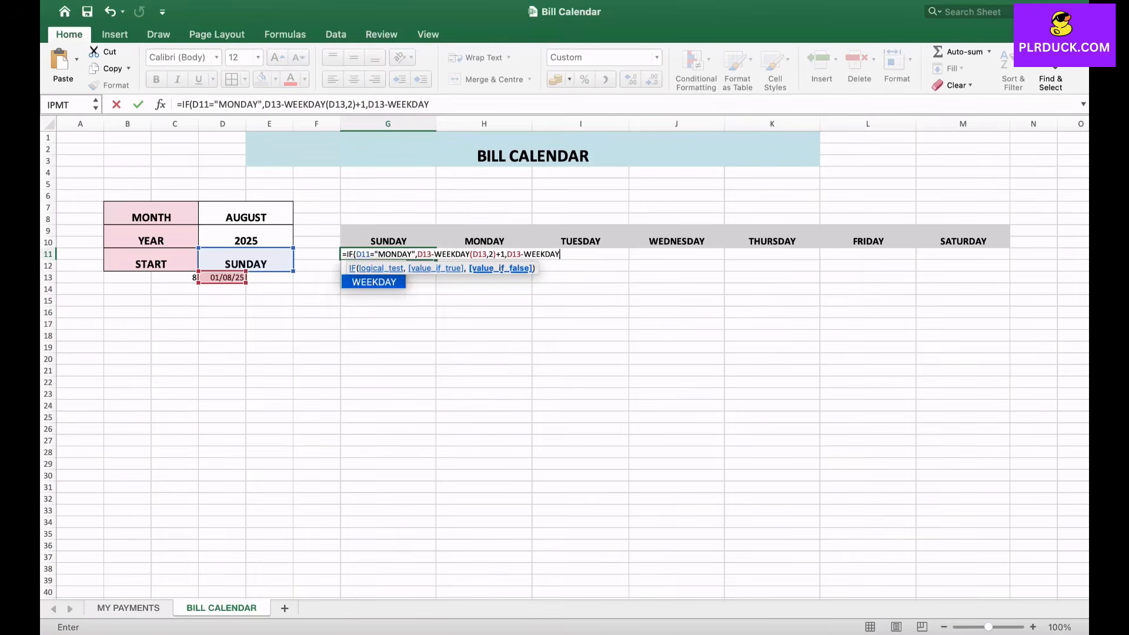
type("(")
left_click(223, 277)
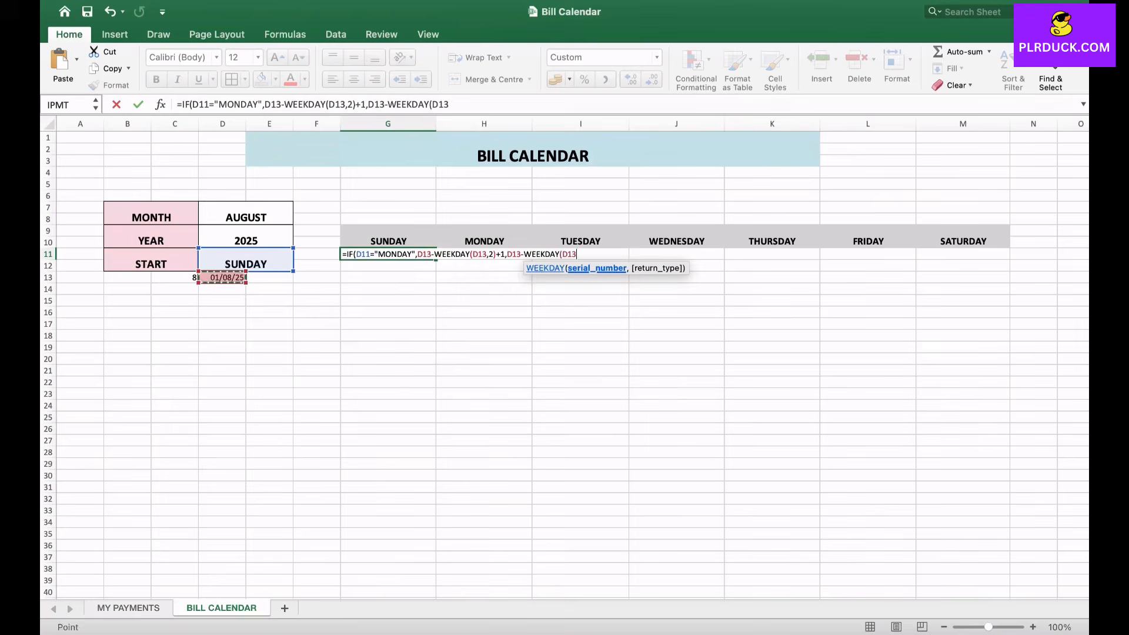
type(",")
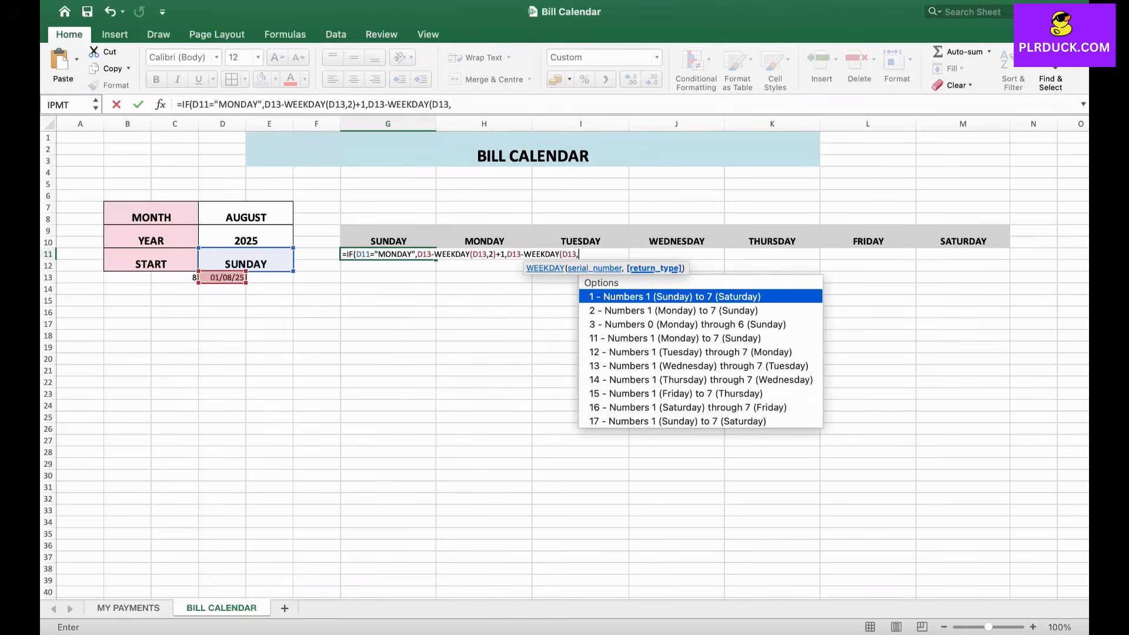
type("2))")
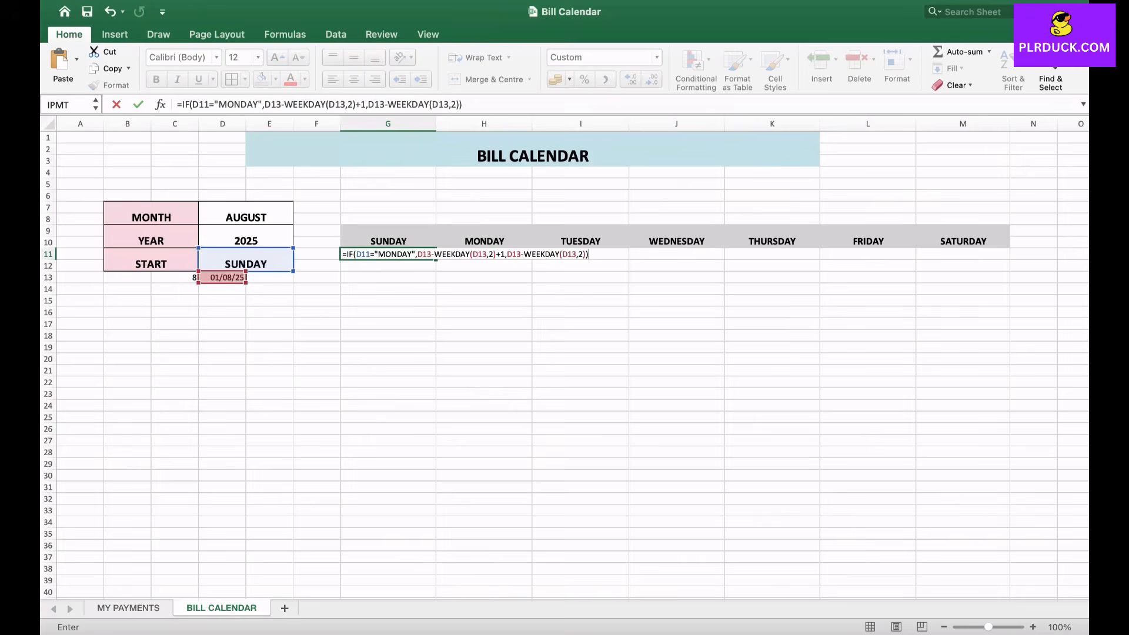
key("Return")
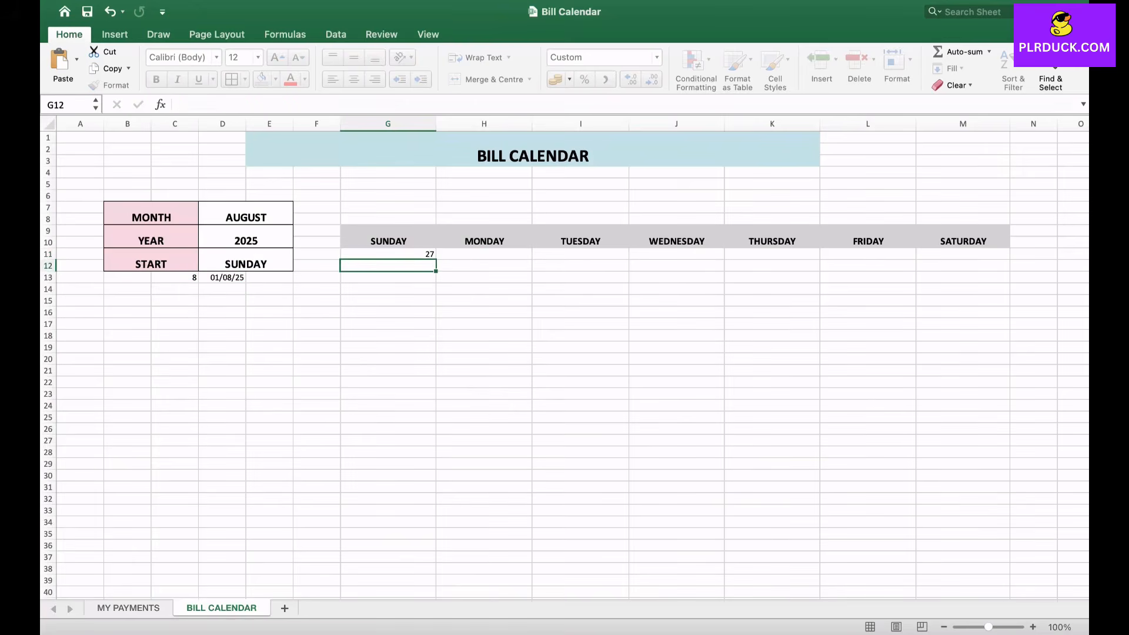
- Give cell G11 the custom number format D so it shows only the day of the month
left_click(388, 254)
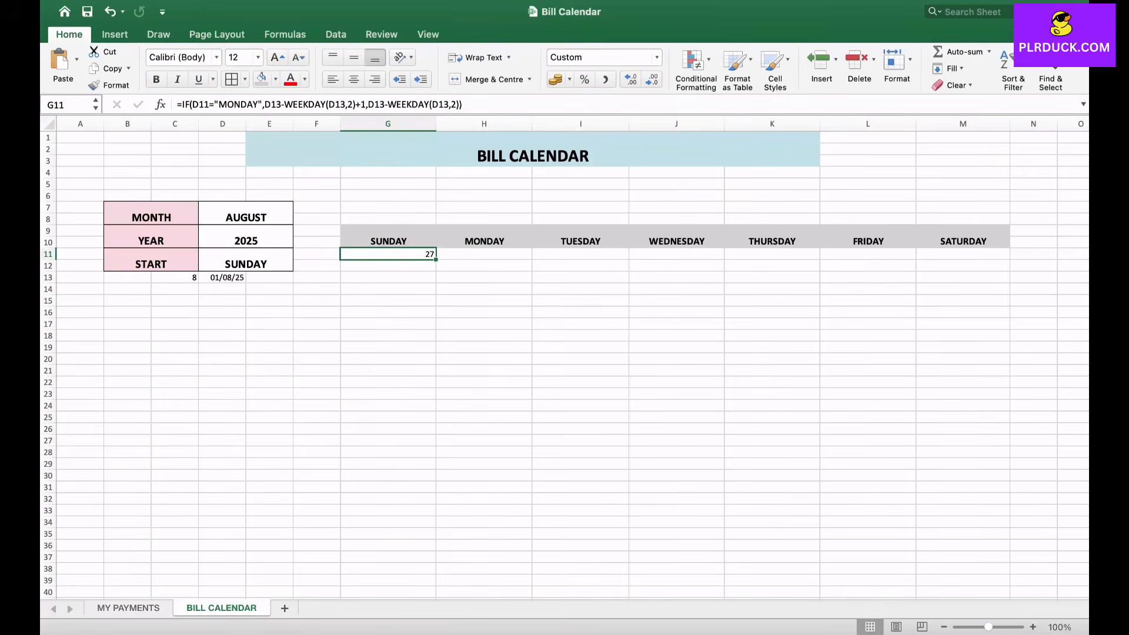
left_click(657, 57)
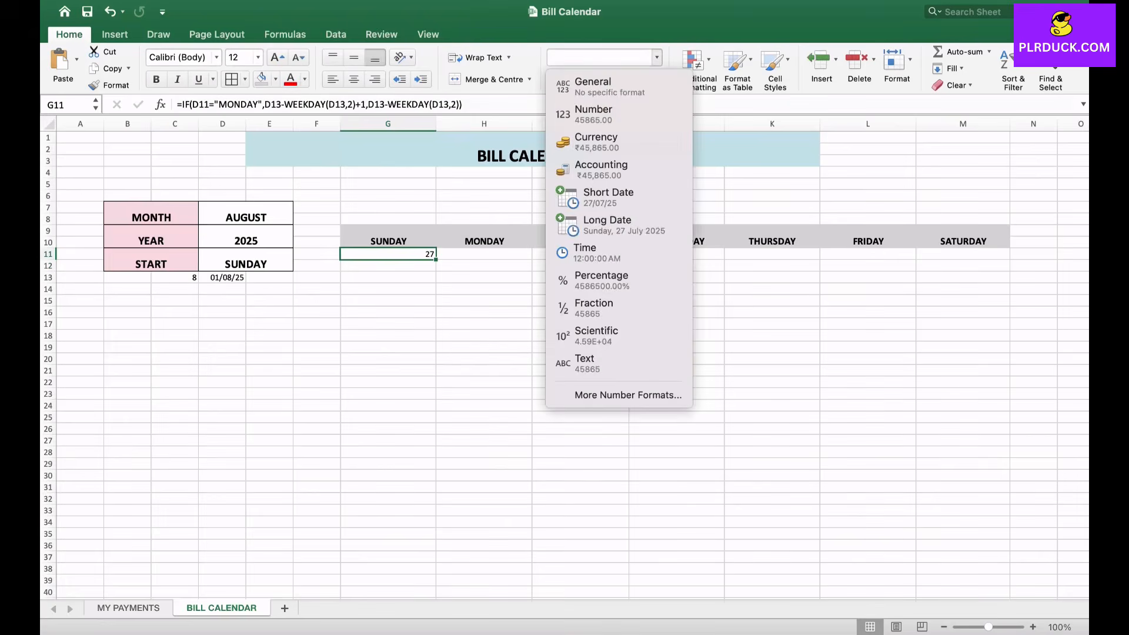
left_click(628, 395)
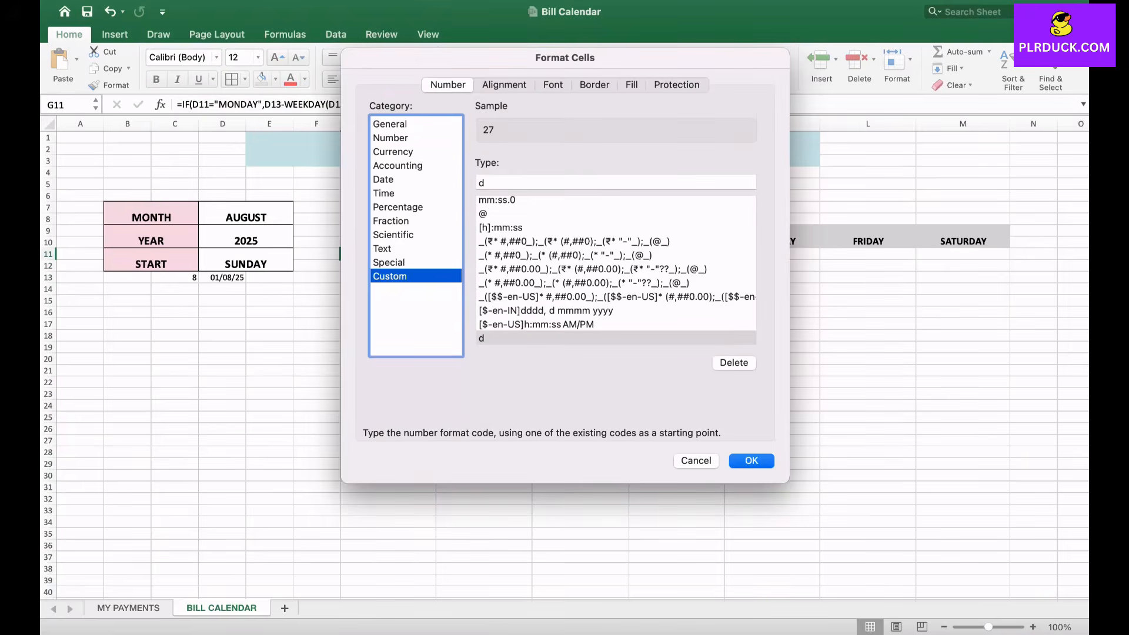
left_click(510, 183)
key("BackSpace")
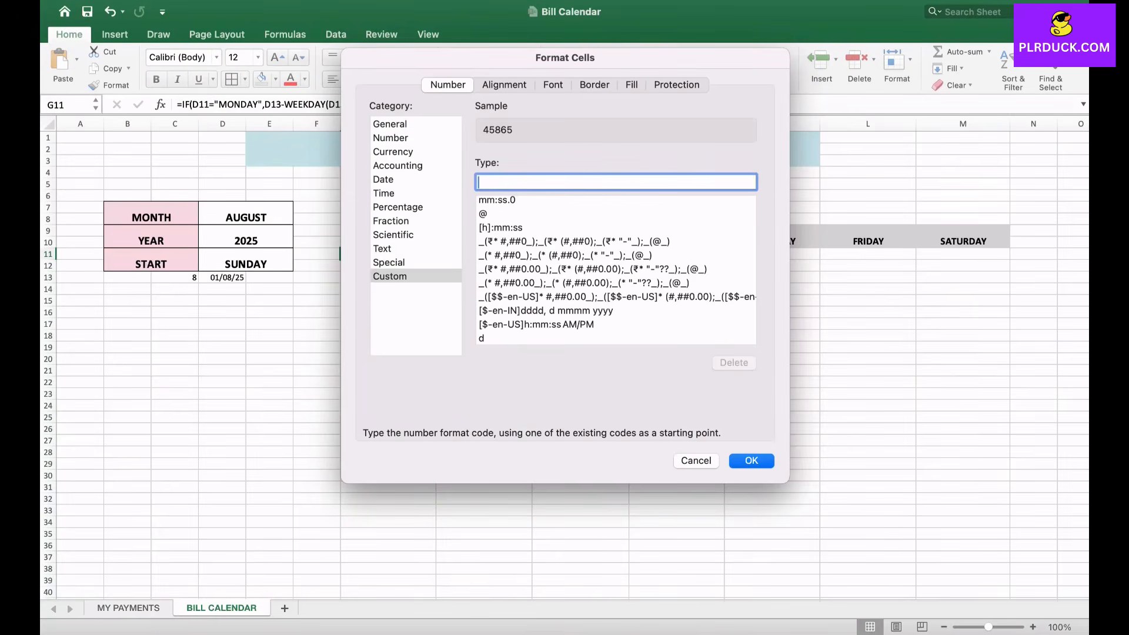
type("D")
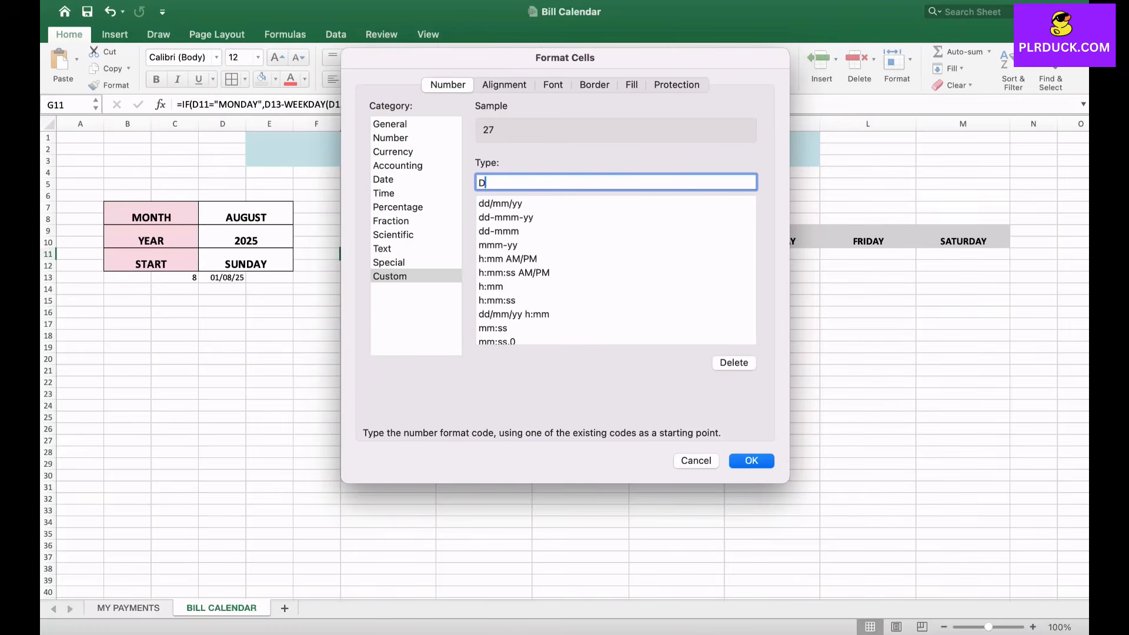
key("Return")
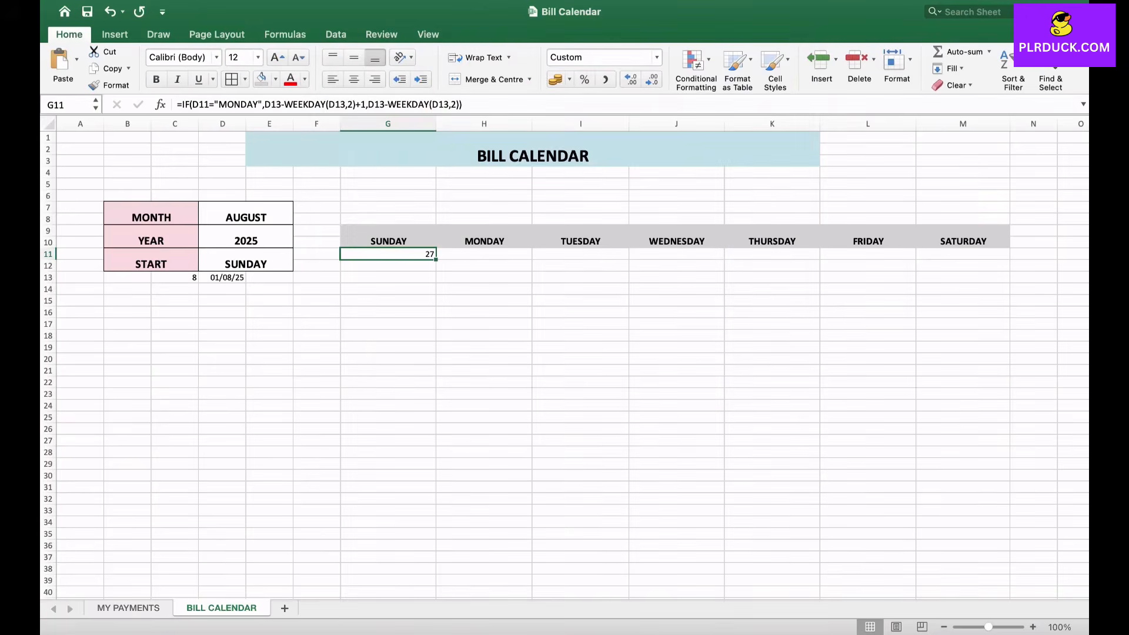
- Enter =G11+1 in H11 and fill the formula across the row to M11 under SATURDAY
left_click(484, 254)
type("=")
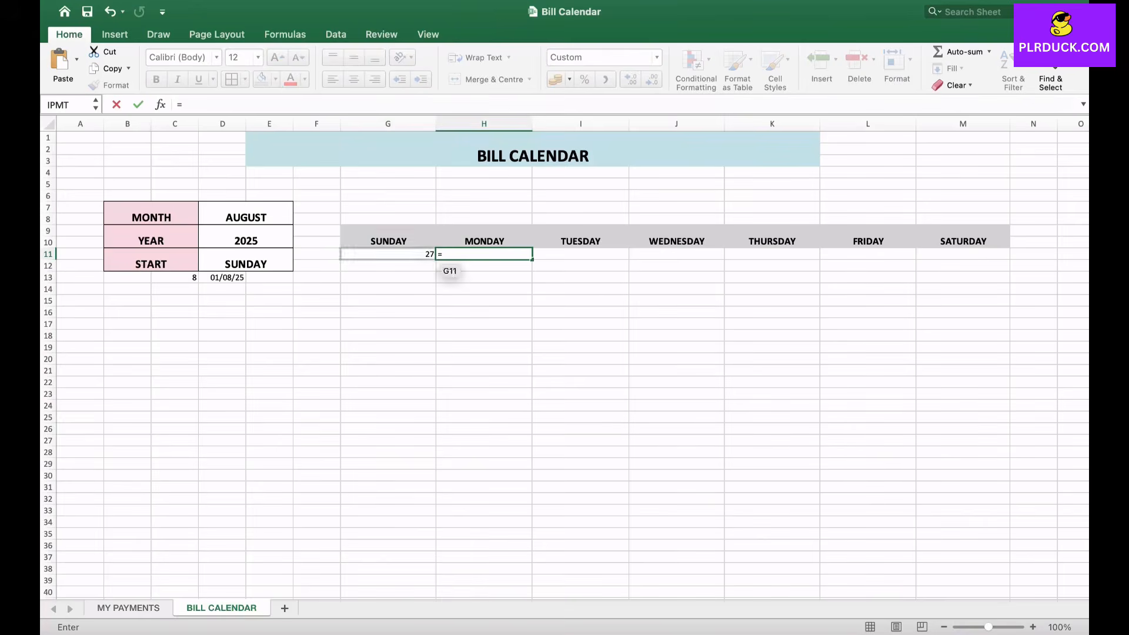
left_click(412, 255)
type("+1")
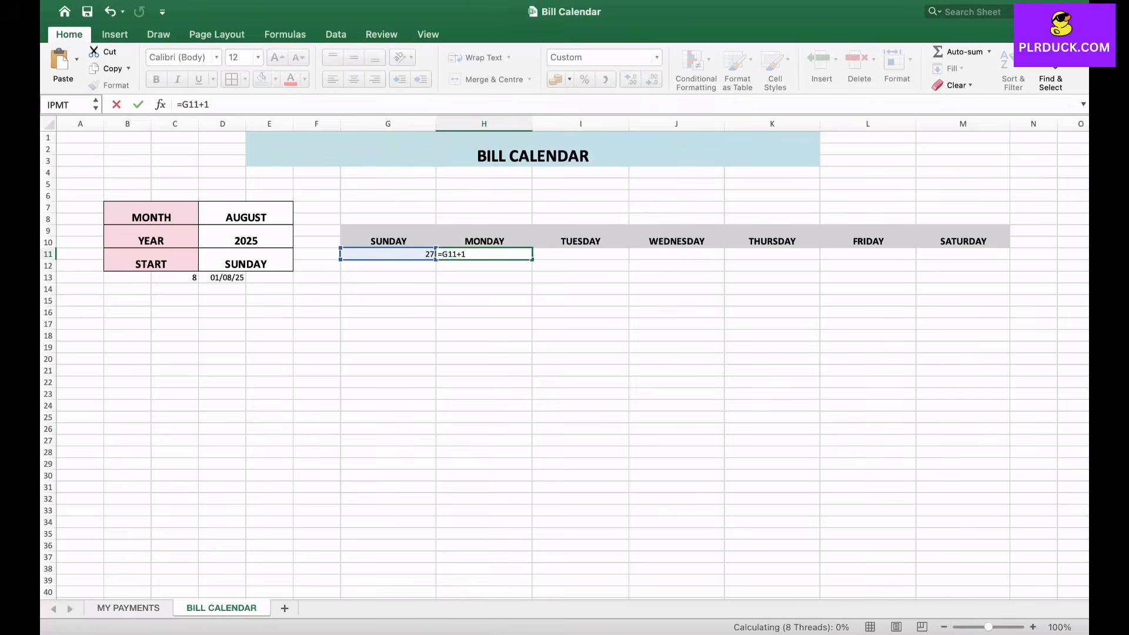
key("Return")
left_click(484, 254)
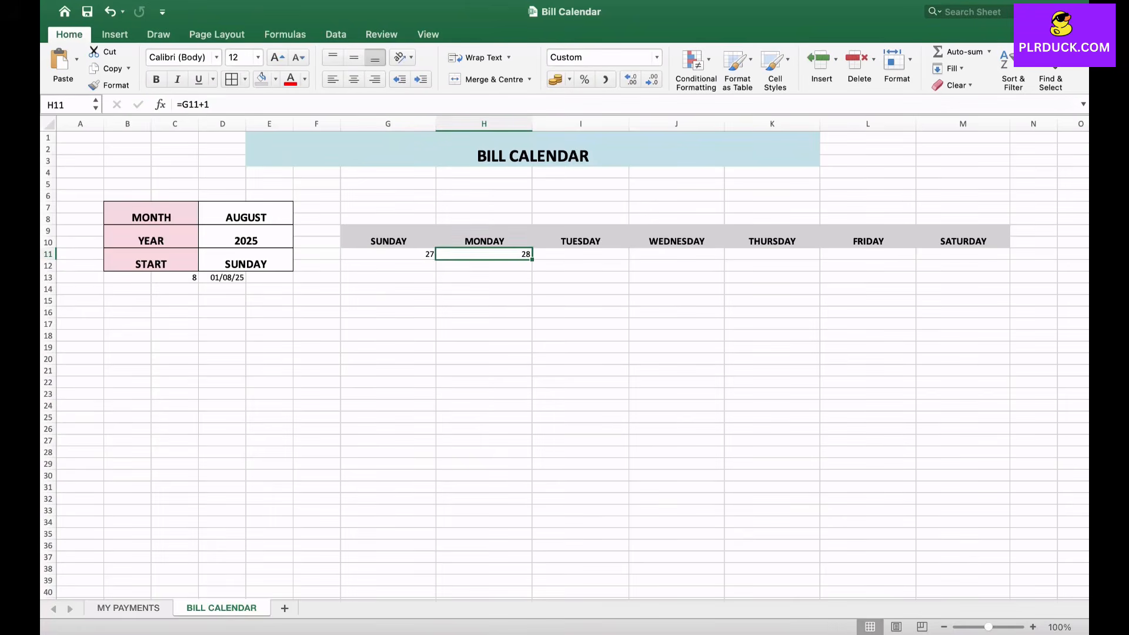
left_click_drag(532, 260, 999, 256)
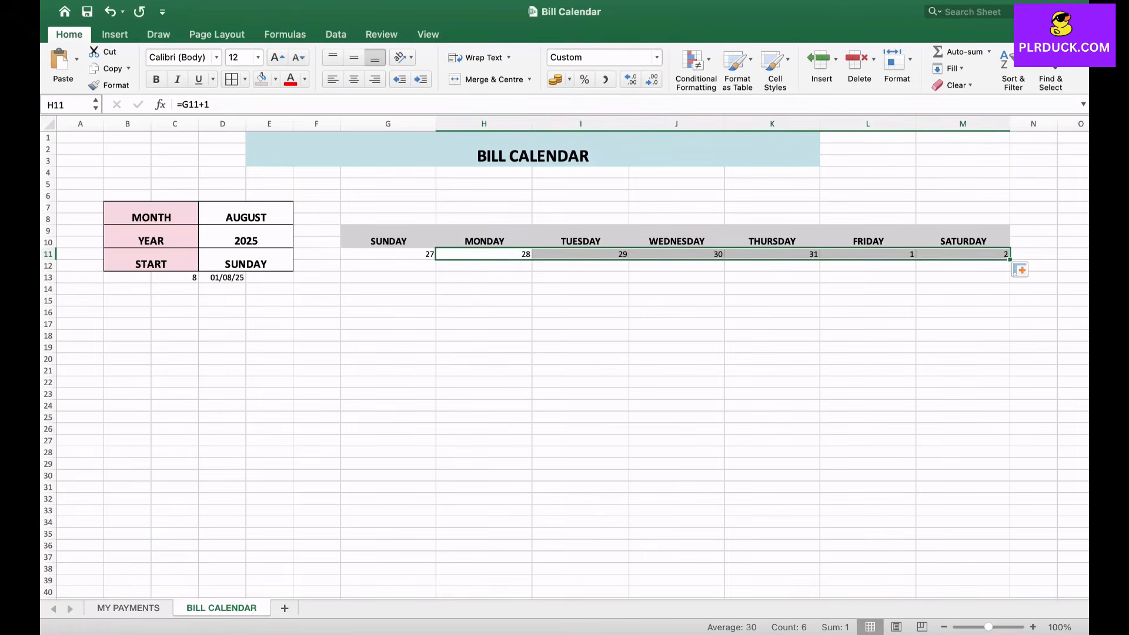
left_click(676, 347)
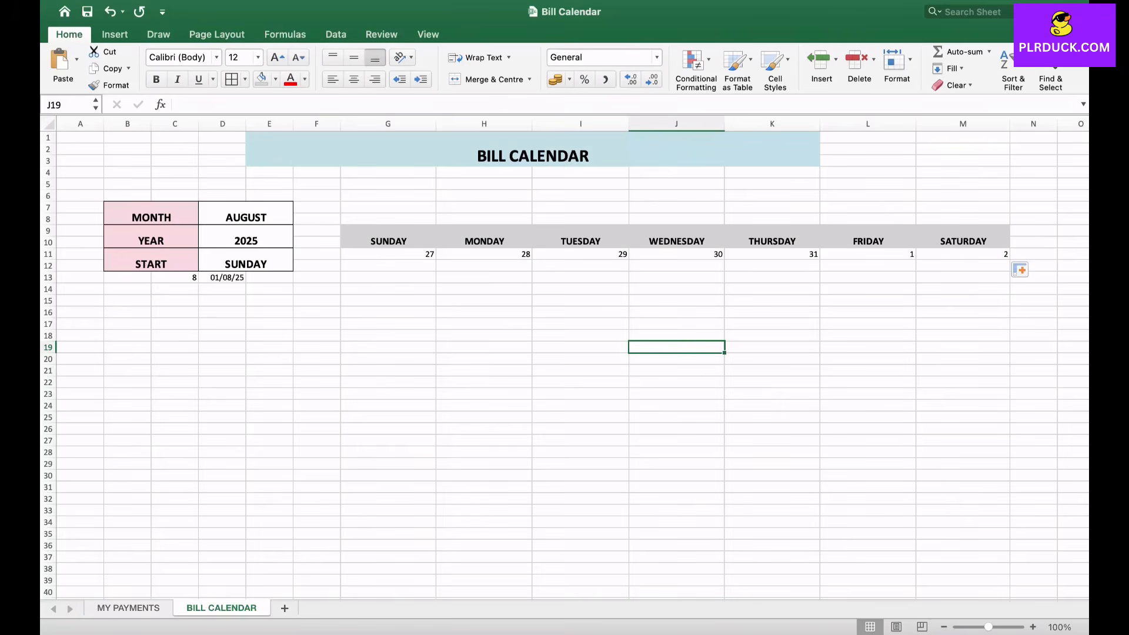
left_click(388, 359)
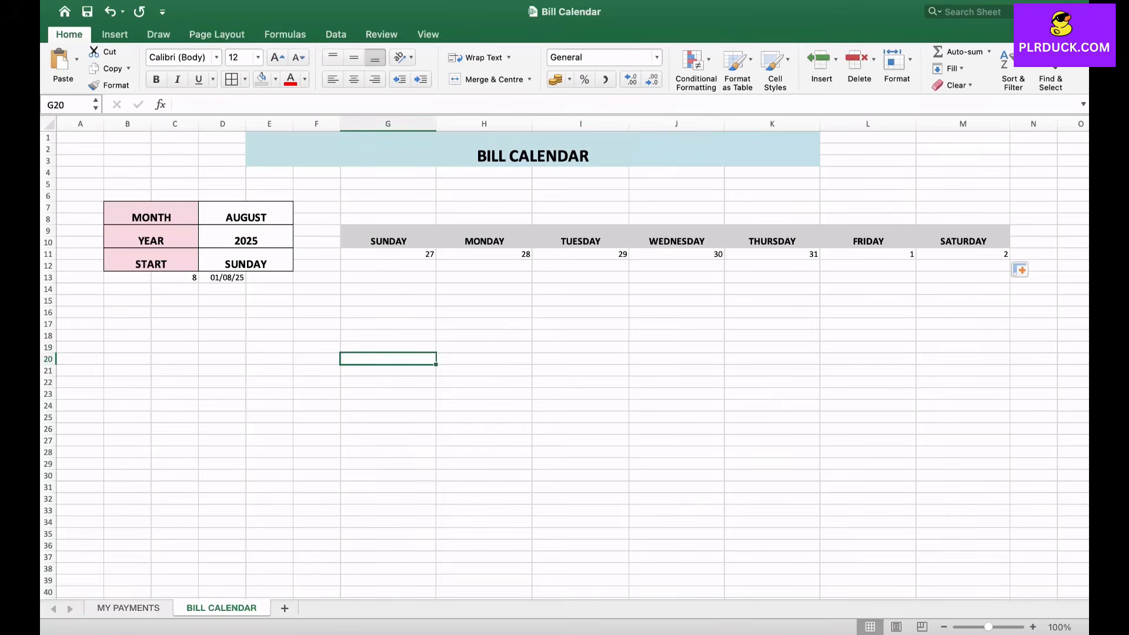
- Shade the first row of dates, G11 to M11, with a darker grey than the weekday headers
left_click_drag(388, 254, 964, 254)
left_click(275, 78)
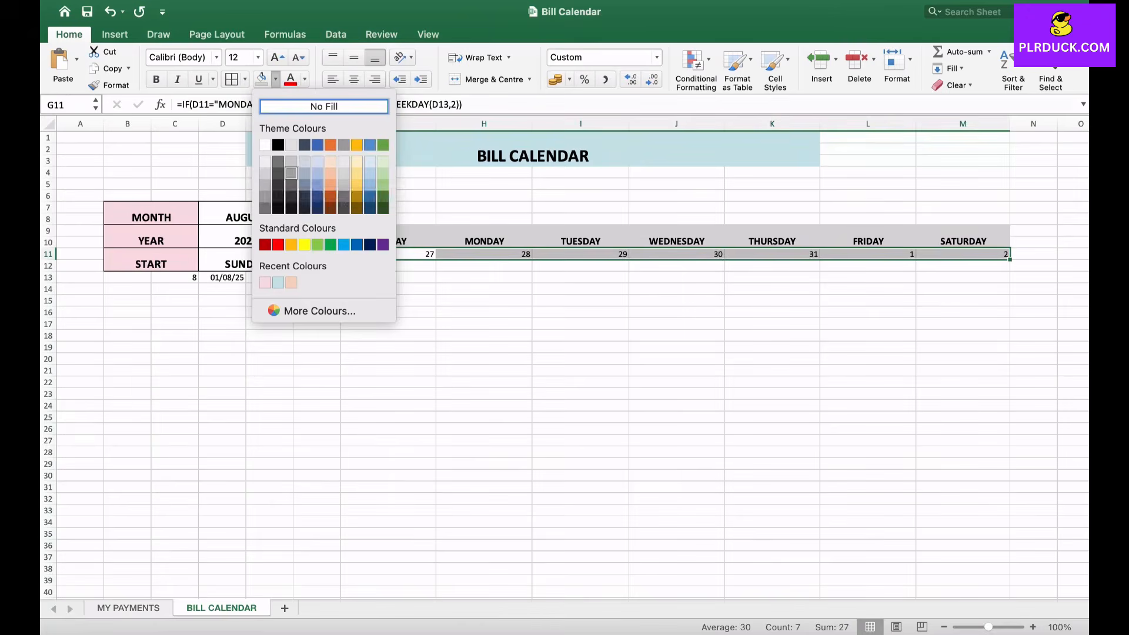
left_click(264, 173)
left_click(316, 312)
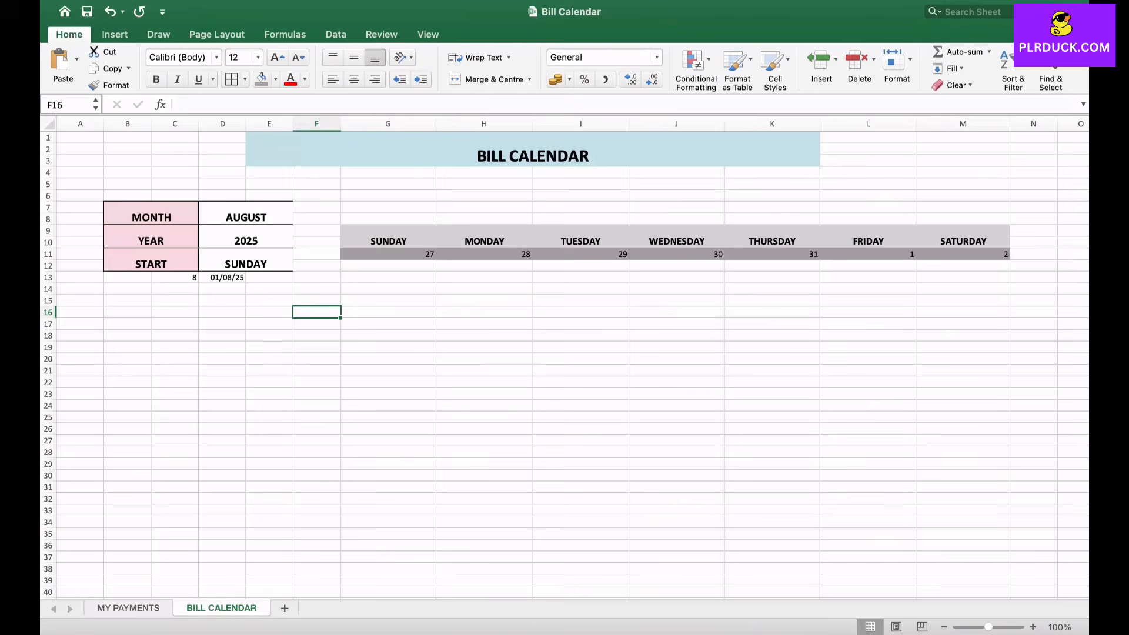
- Apply the same darker grey fill to G19 to M19 for the second week's date row
left_click(388, 348)
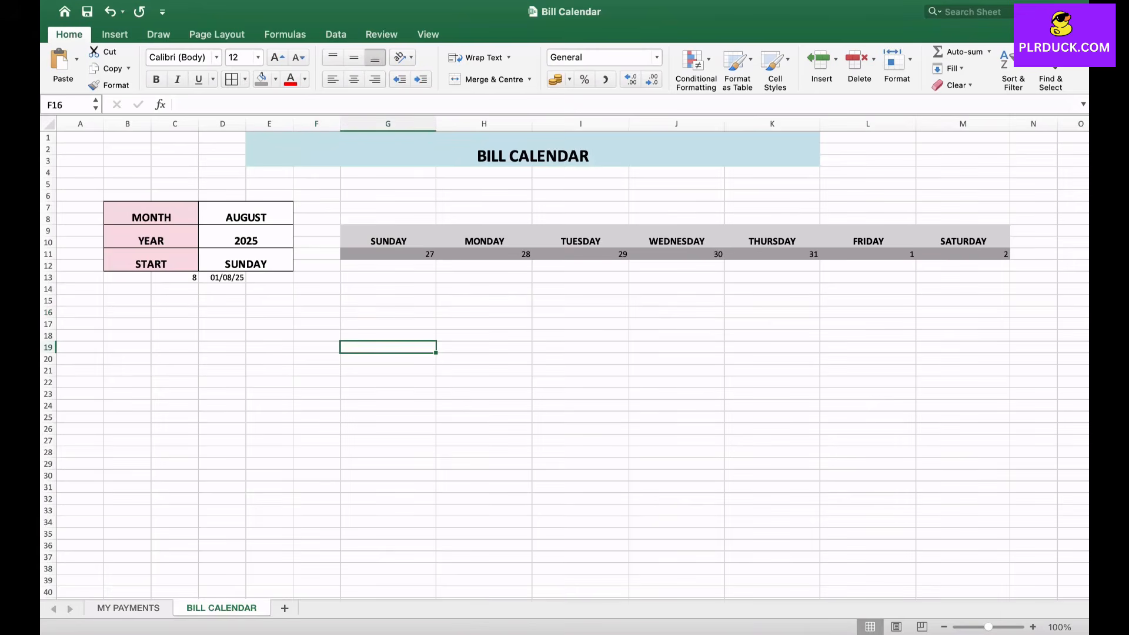
left_click_drag(388, 348, 963, 348)
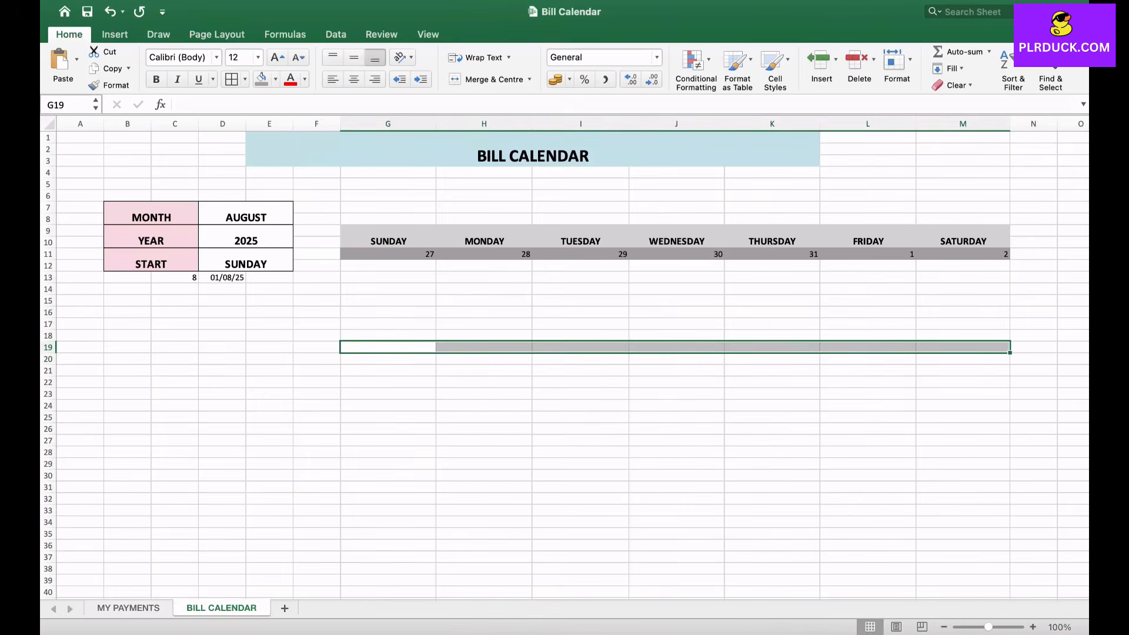
left_click(261, 79)
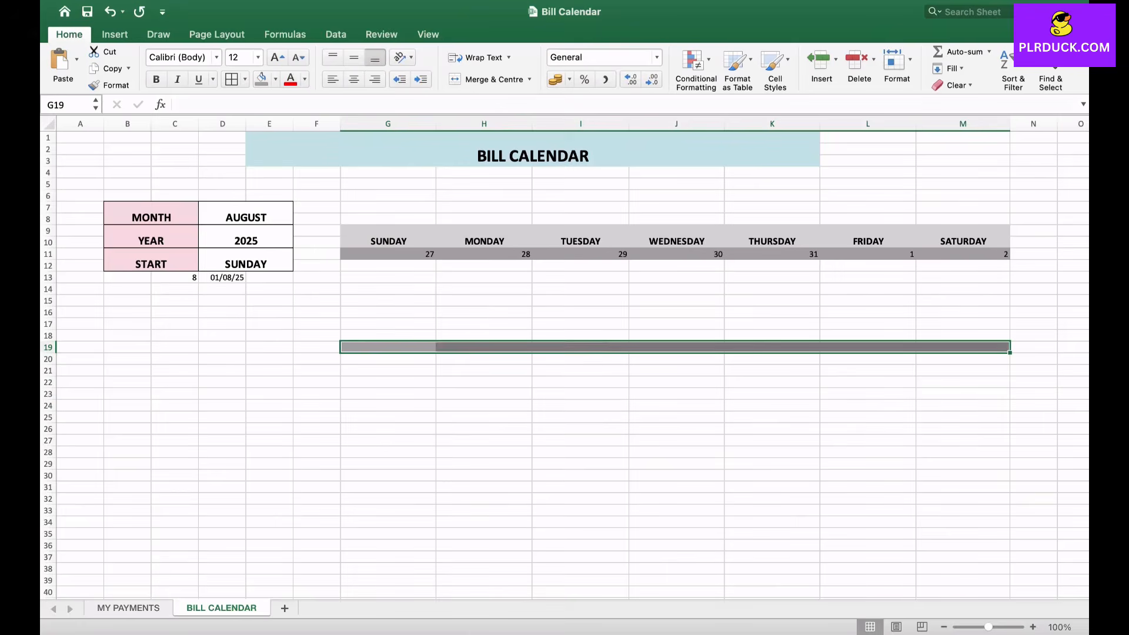
- Enter =M11+1 in G19 so the second week's Sunday continues from the first week's Saturday
left_click(389, 347)
type("=")
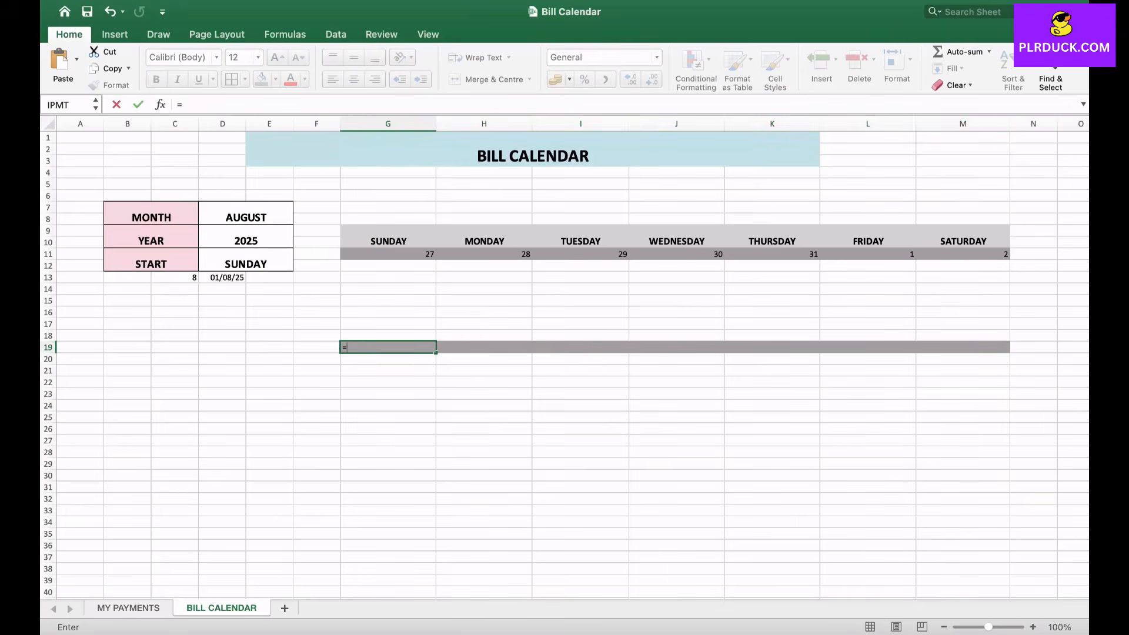
left_click(994, 255)
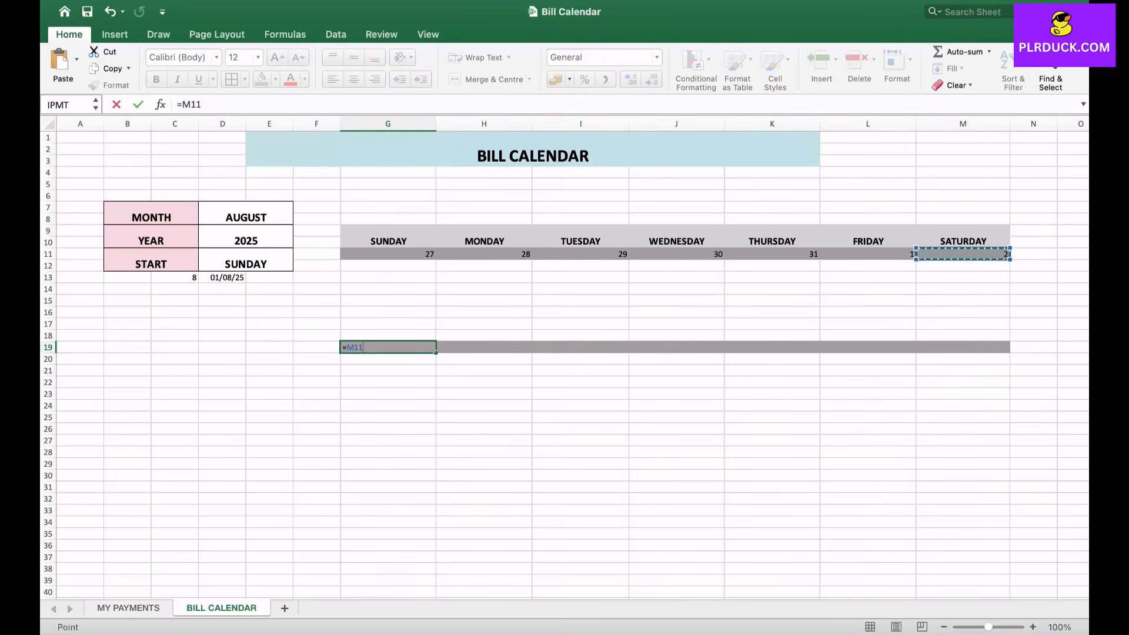
type("+1")
key("Return")
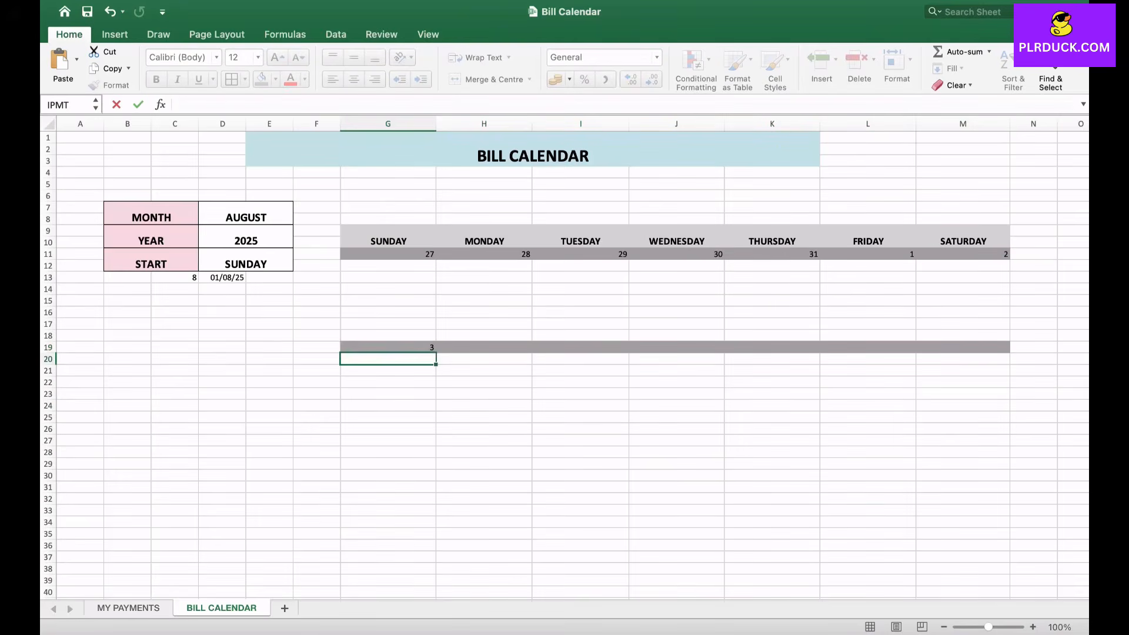
- Enter =G19+1 in H19 and fill the formula across the second week's date row to M19
left_click(388, 348)
left_click(484, 347)
type("=")
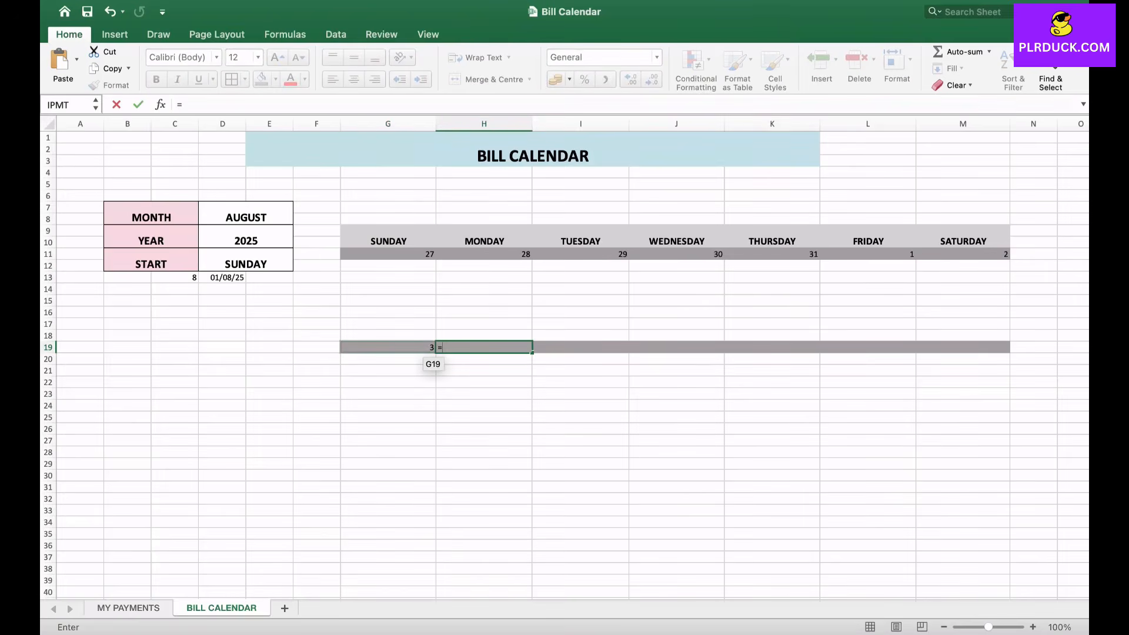
left_click(430, 347)
type("+1")
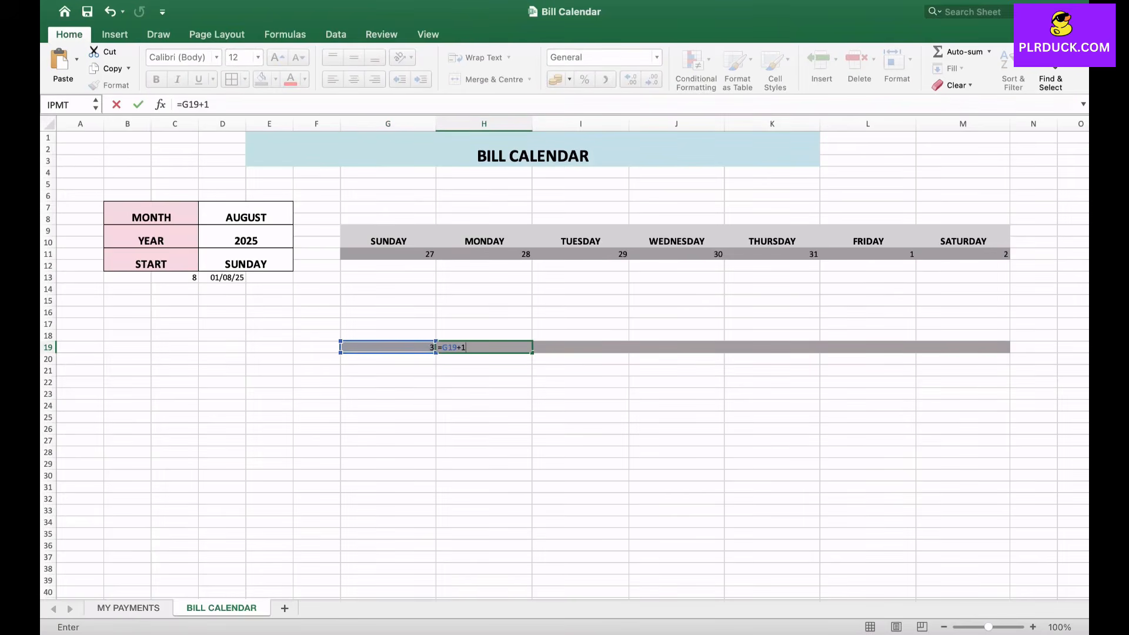
key("Return")
left_click(491, 348)
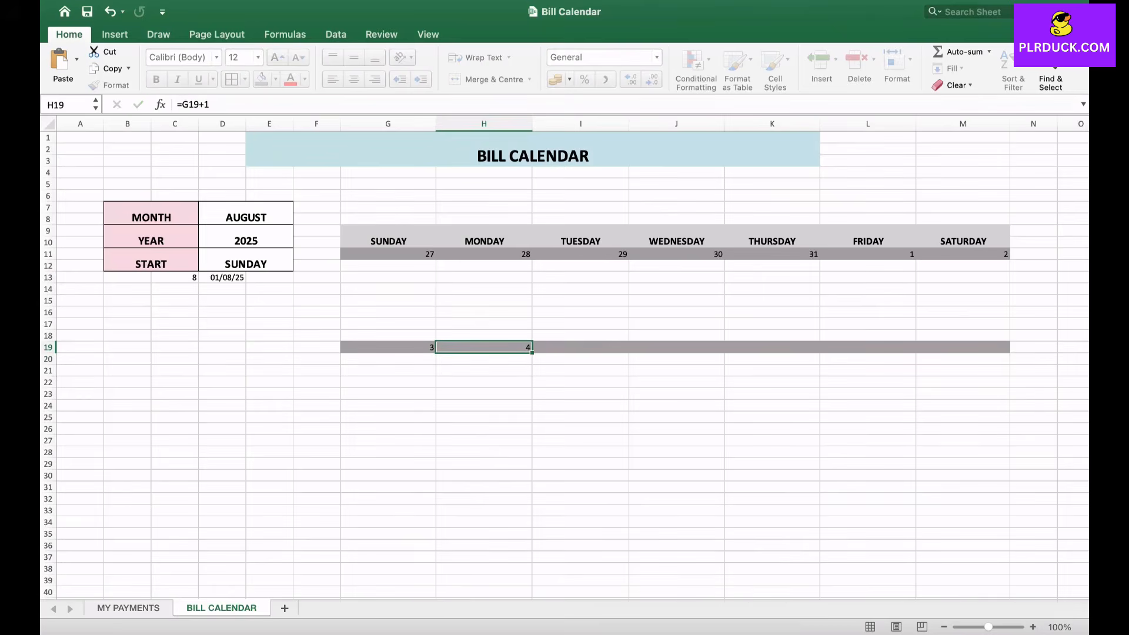
left_click_drag(532, 352, 1006, 351)
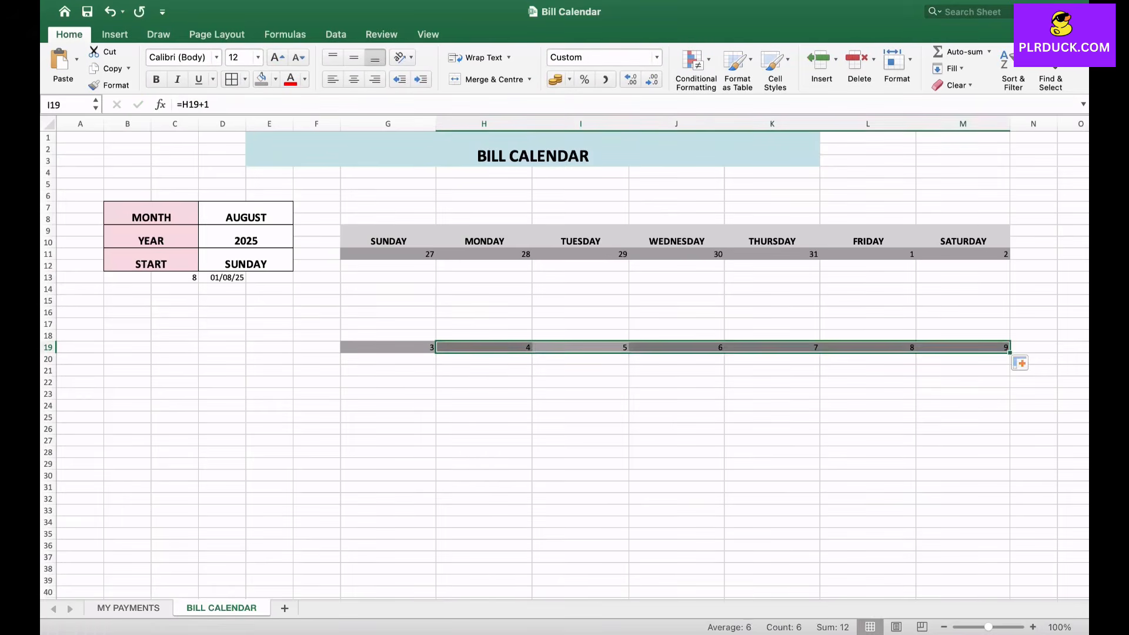
- Apply the darker grey date-row fill to G27 to M27 for the third week
left_click(772, 429)
scroll(772, 429, "down", 3)
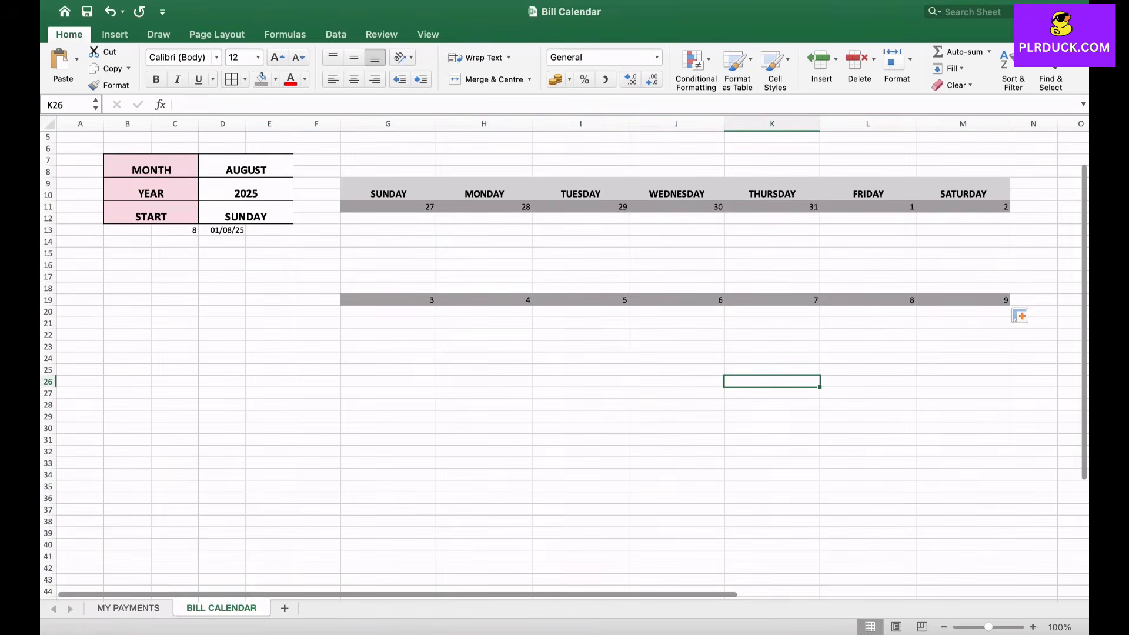
left_click_drag(388, 393, 964, 393)
left_click(261, 78)
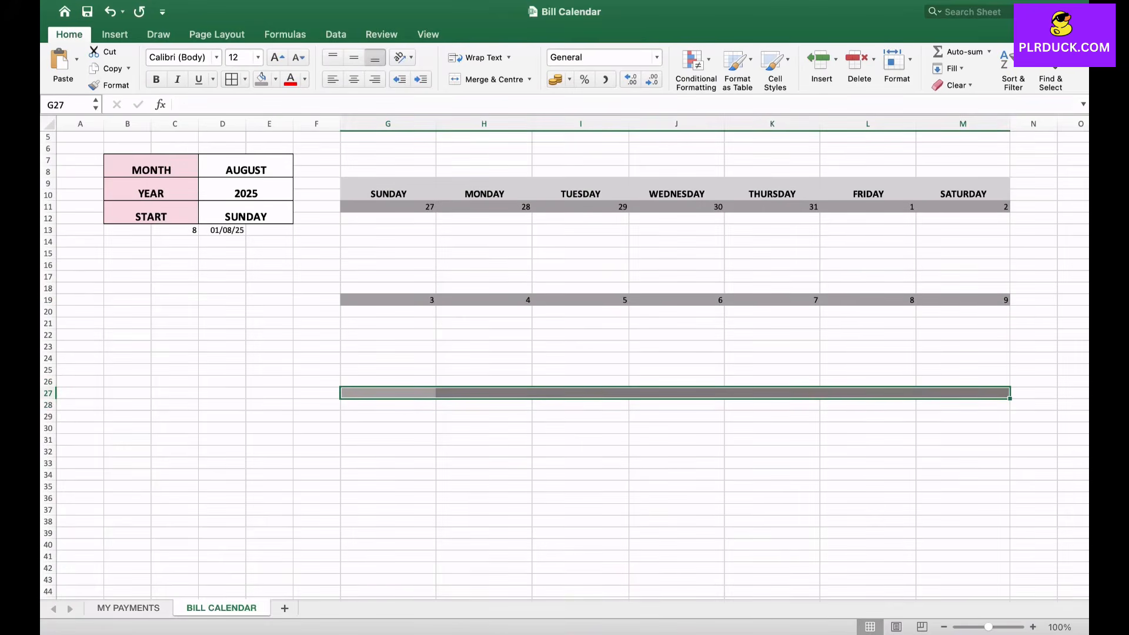
- Enter =M19+1 in G27 so the third week's Sunday follows the second week's Saturday
left_click(388, 393)
type("=")
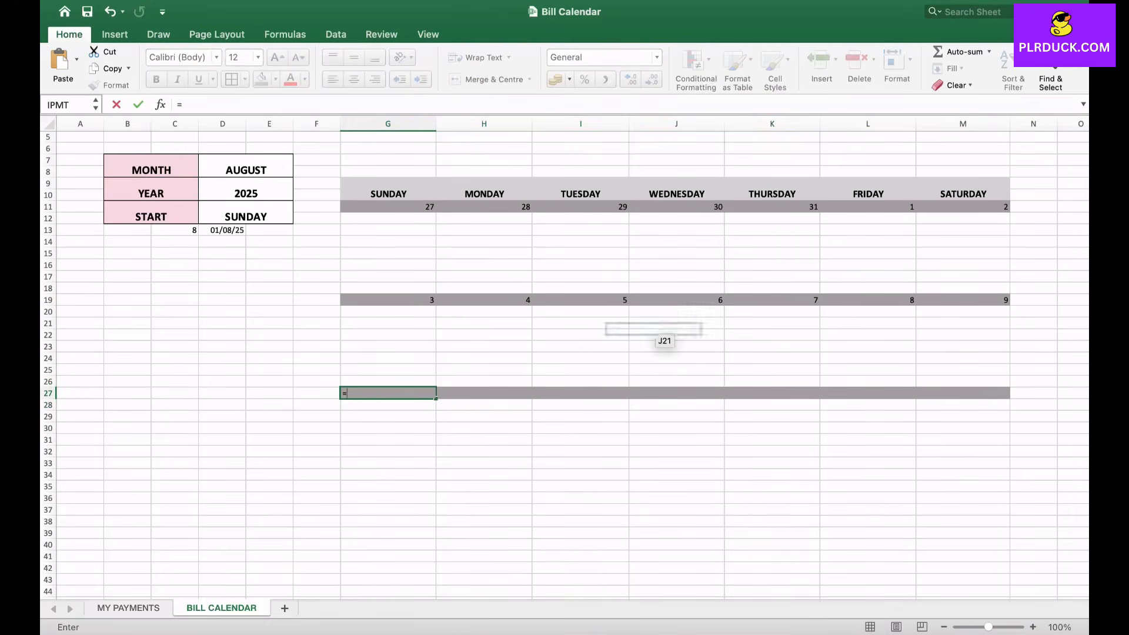
left_click(988, 301)
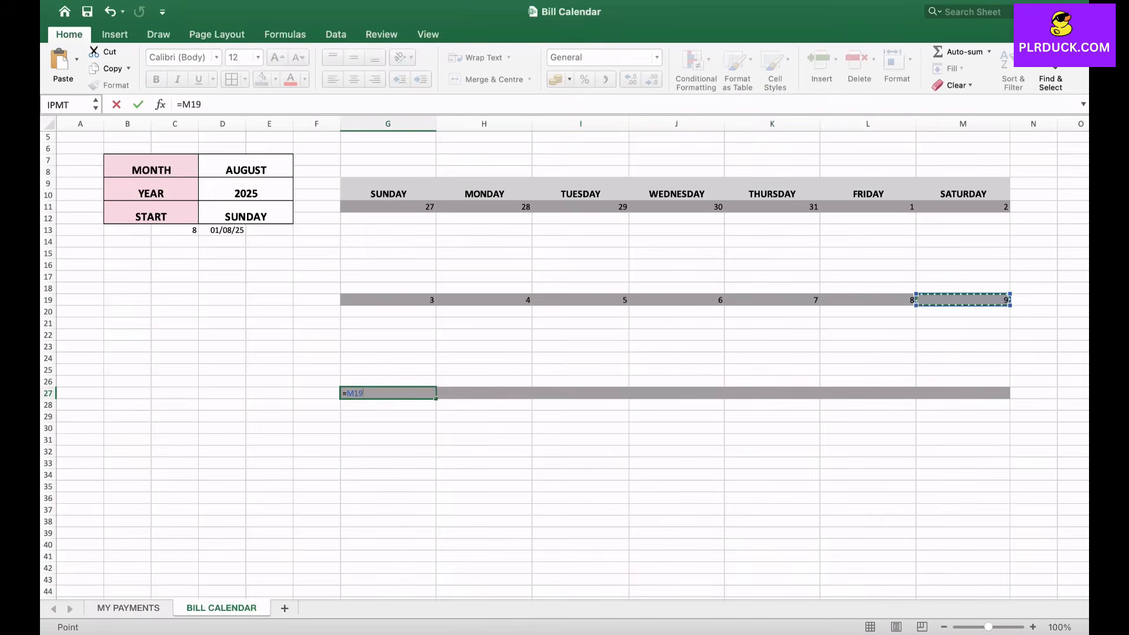
type("+1")
key("Return")
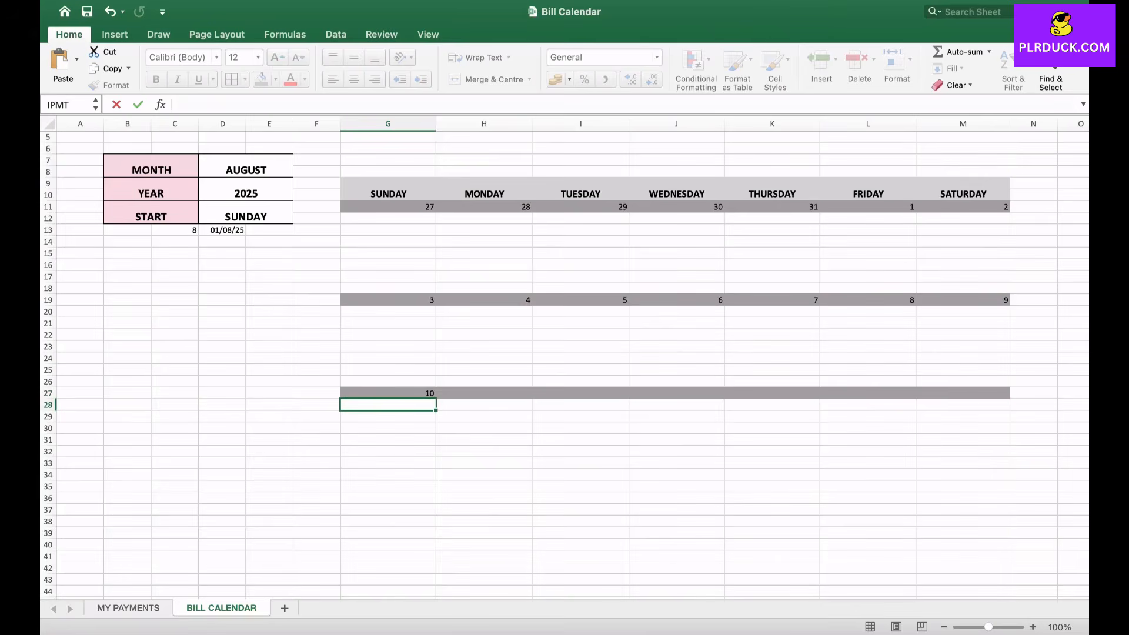
- Enter =G27+1 in H27 and fill the formula across the third week's date row to M27
left_click(512, 393)
type("=")
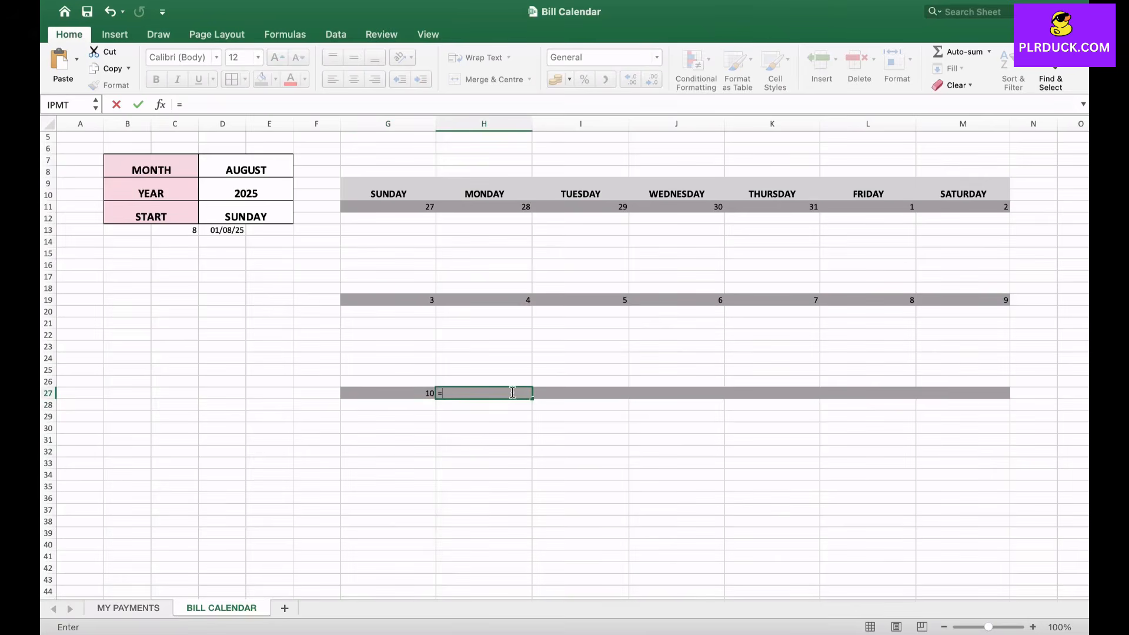
left_click(406, 392)
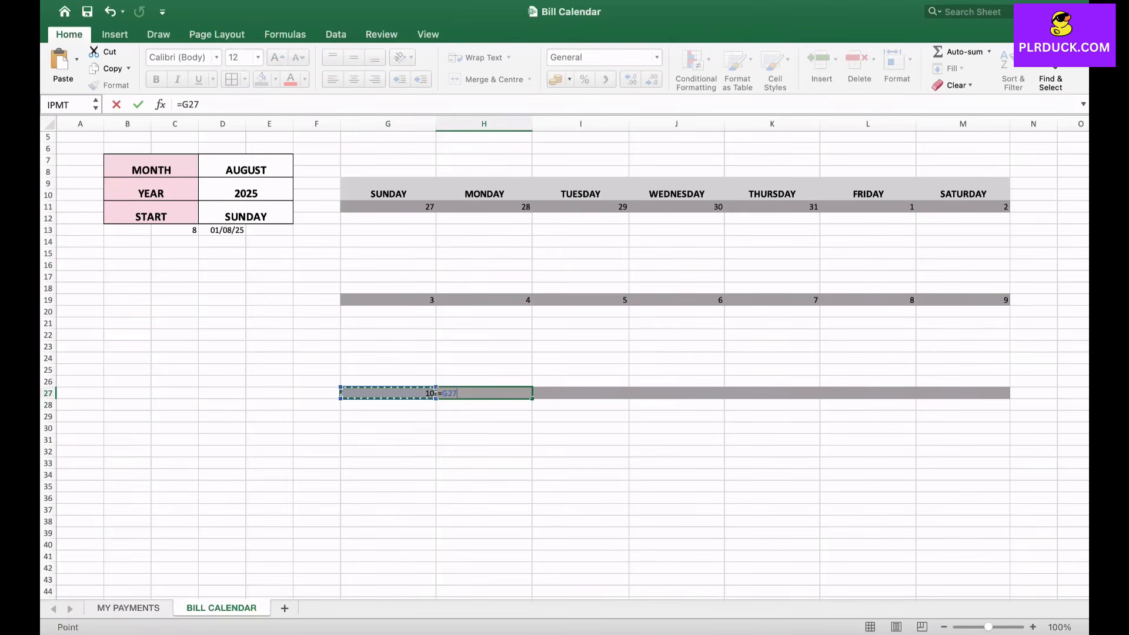
type("+1")
key("Return")
key("Up")
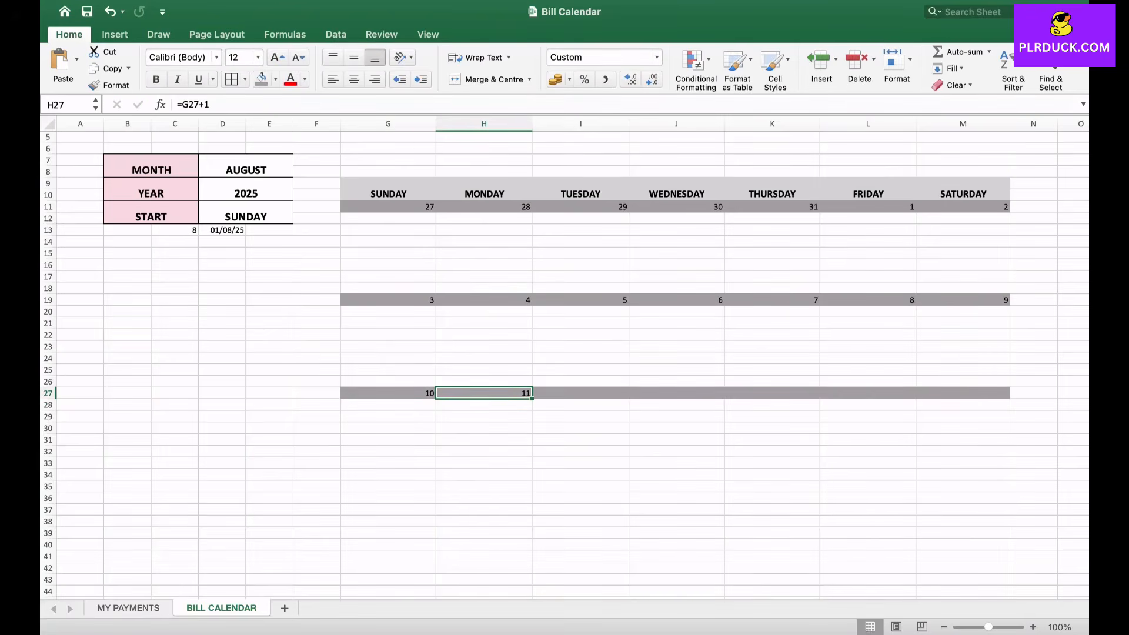
left_click_drag(532, 398, 988, 394)
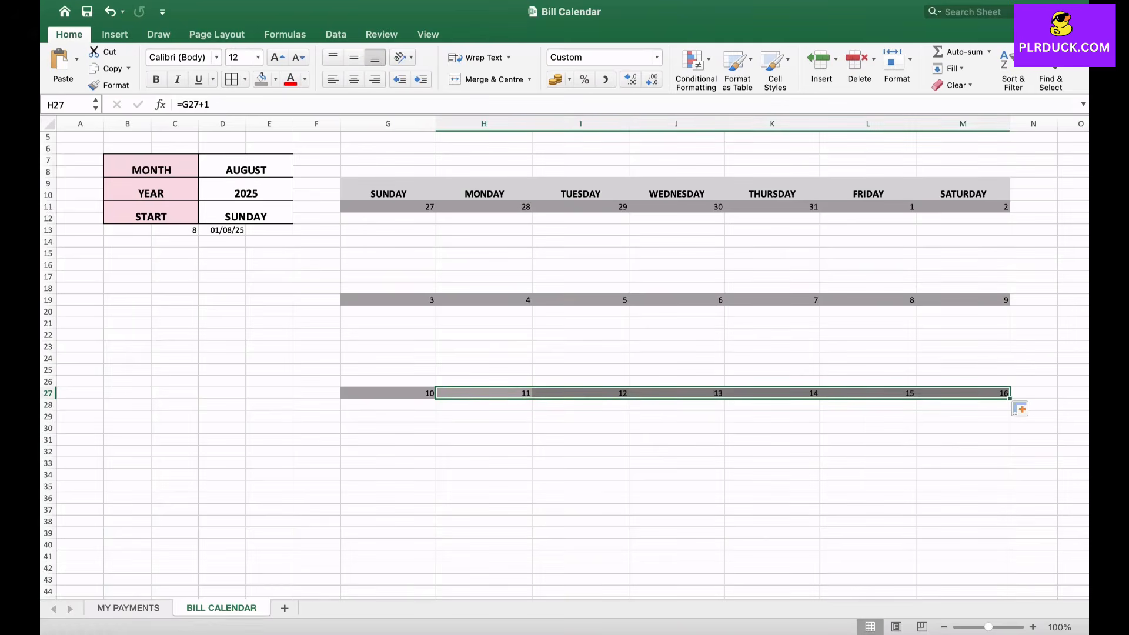
- Apply the darker grey date-row fill to G35 to M35 for the fourth week
scroll(564, 365, "down", 2)
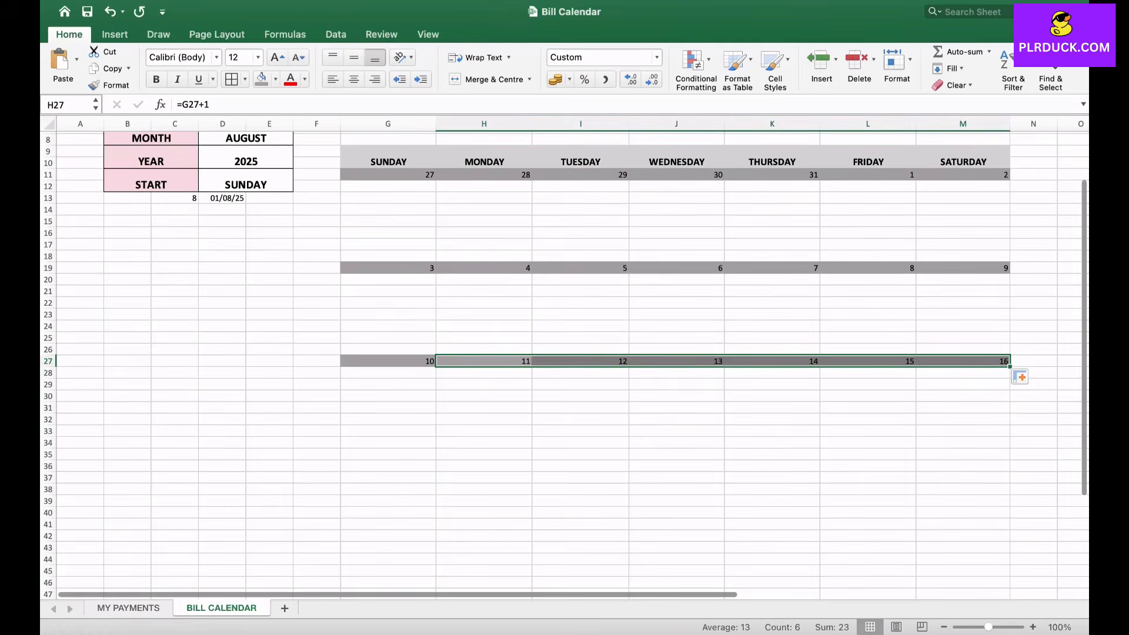
left_click(388, 443)
left_click_drag(388, 454, 963, 454)
left_click(261, 79)
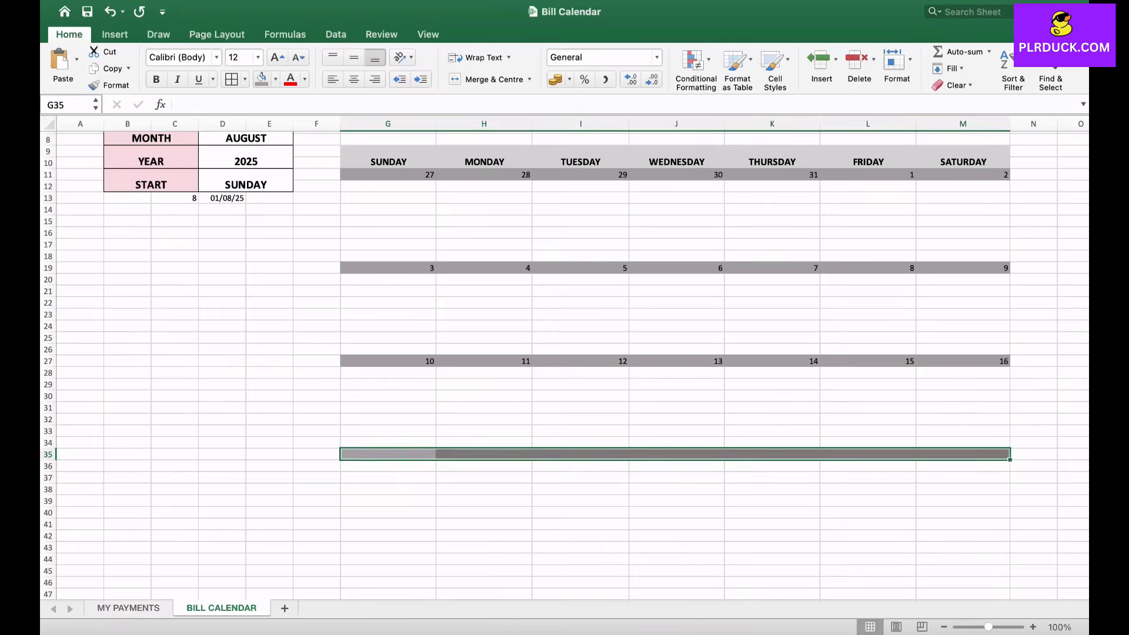
- Enter =M27+1 in G35 so the fourth week's Sunday follows the third week's Saturday
scroll(565, 364, "down", 5)
left_click(388, 318)
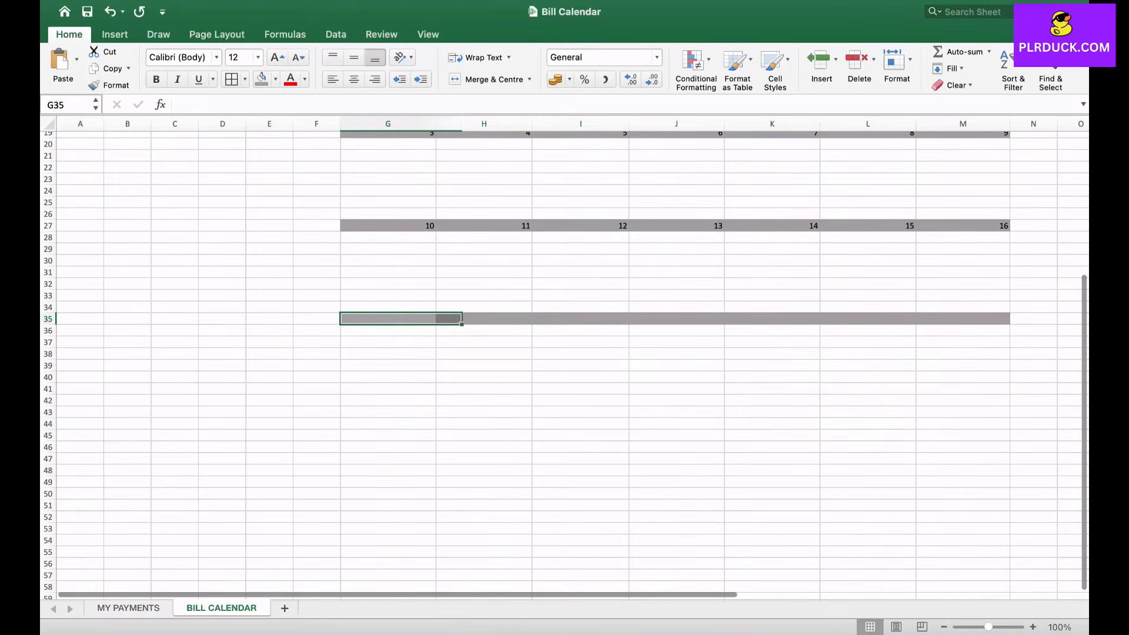
type("=")
left_click(963, 225)
type("+")
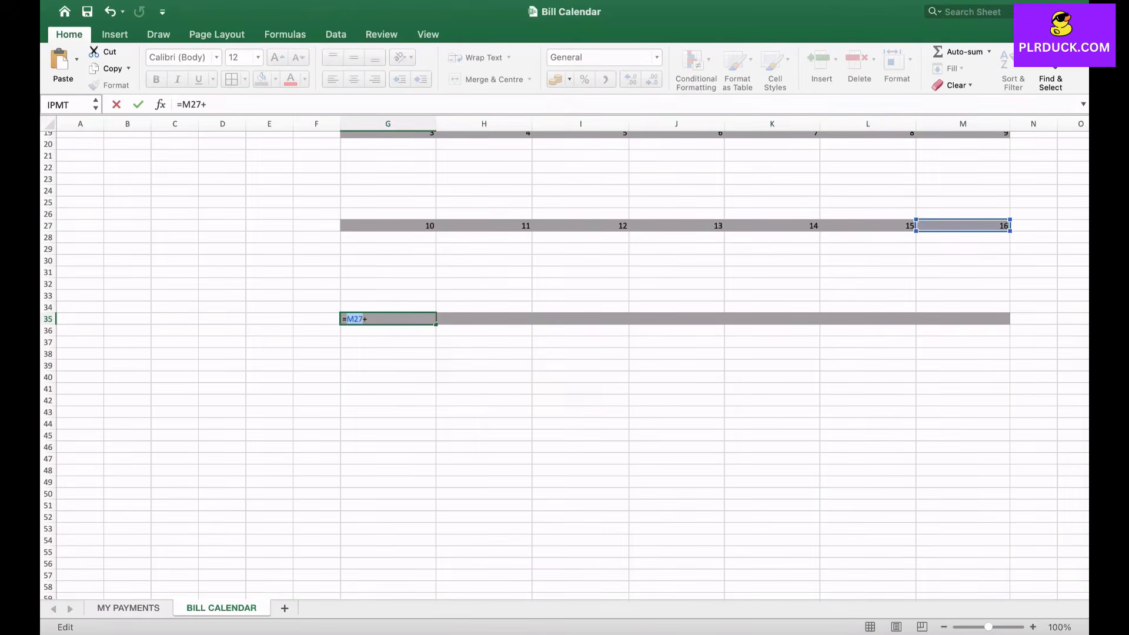
type("1")
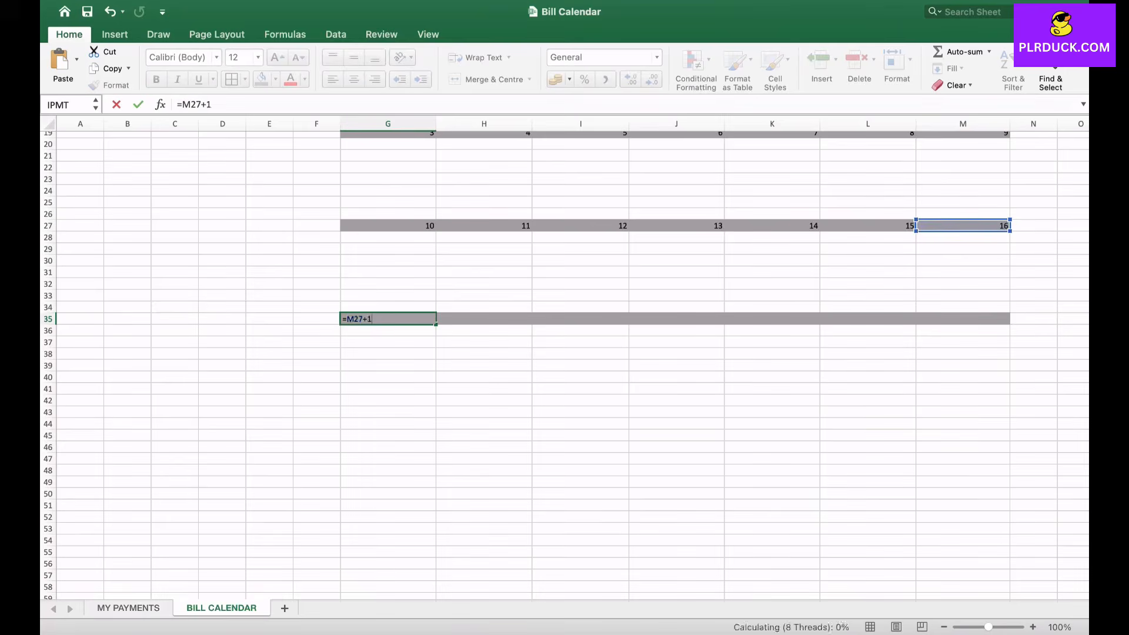
key("Return")
- Enter =G35+1 in H35 and fill the formula across the fourth week's date row to M35
left_click(490, 321)
type("=")
left_click(433, 319)
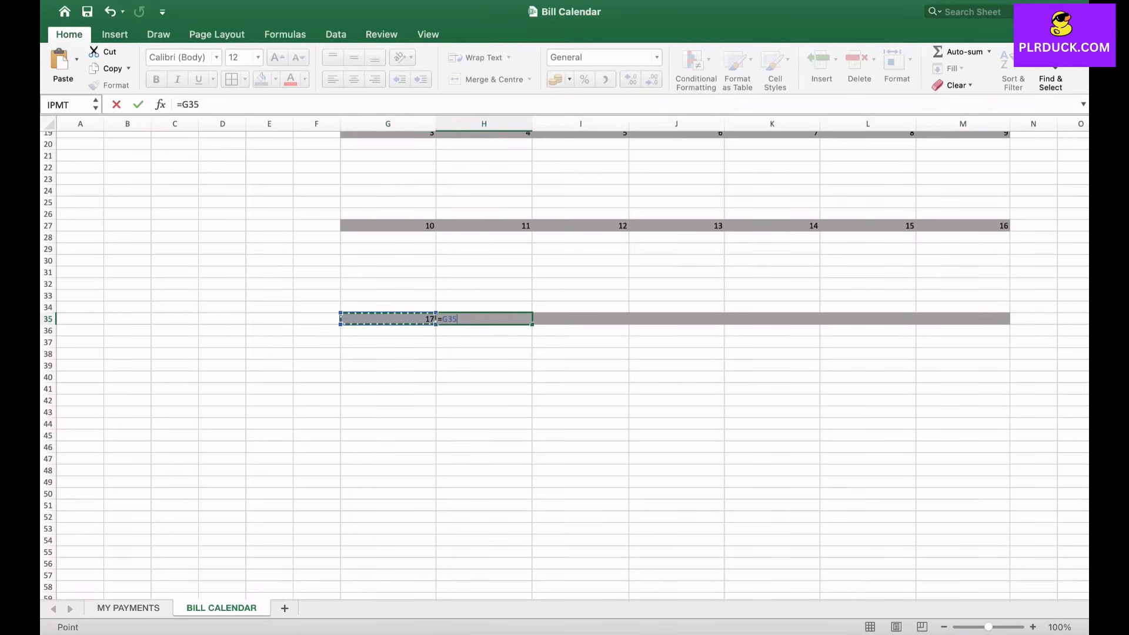
type("+1")
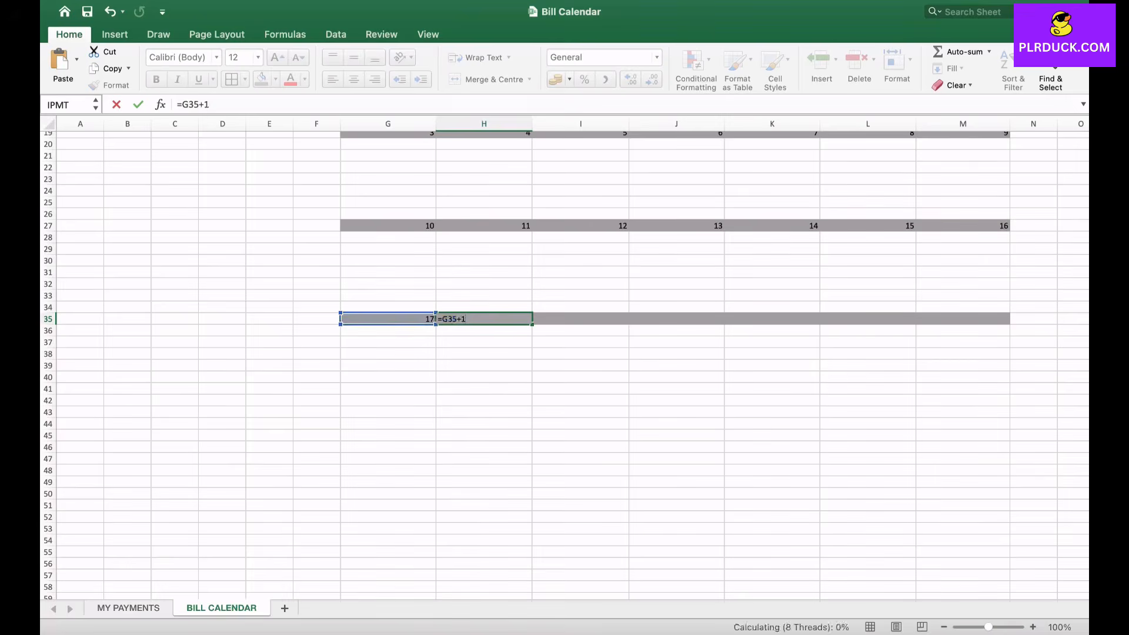
left_click_drag(532, 324, 1006, 321)
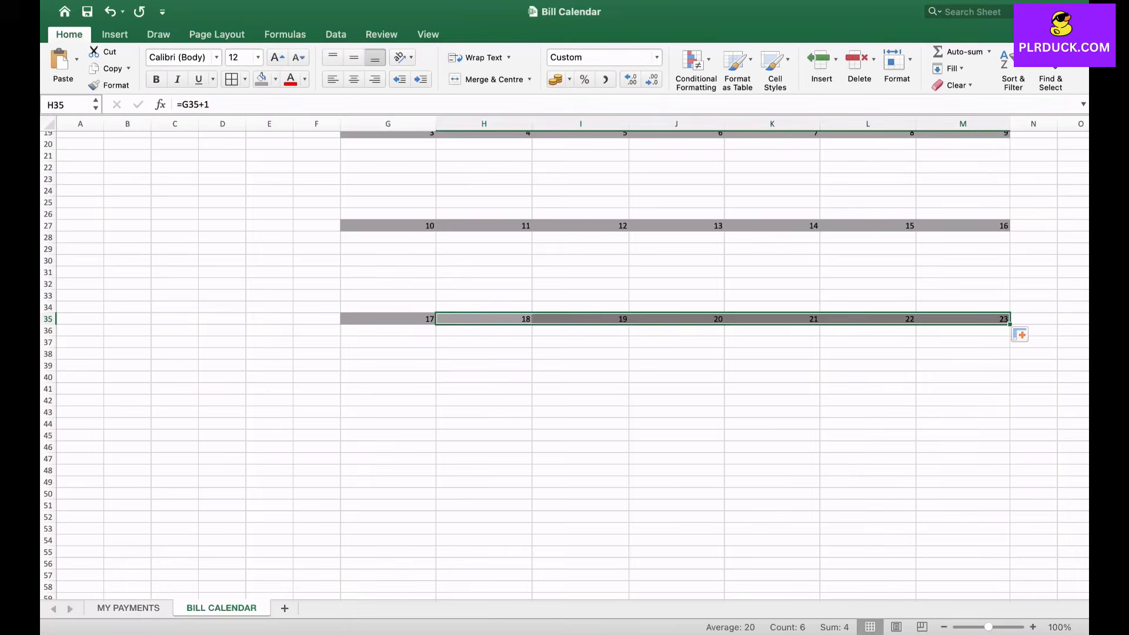
- Shade G43 to M43 with the darker grey date-row fill and enter =M35+1 in G43 for the fifth week's Sunday
left_click_drag(365, 412, 999, 411)
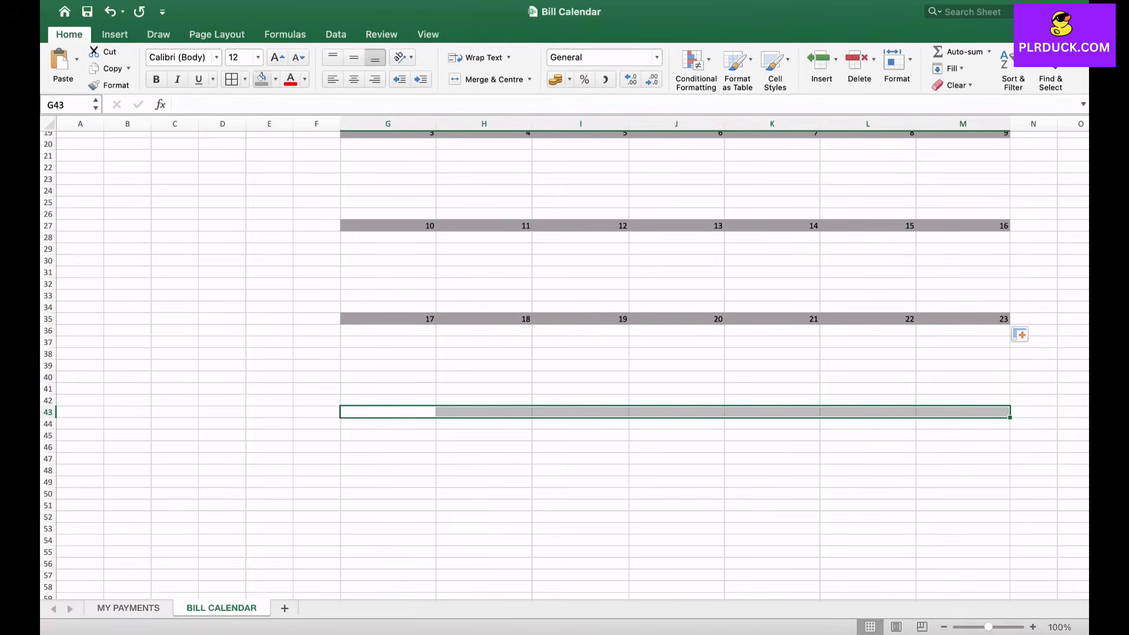
left_click(388, 412)
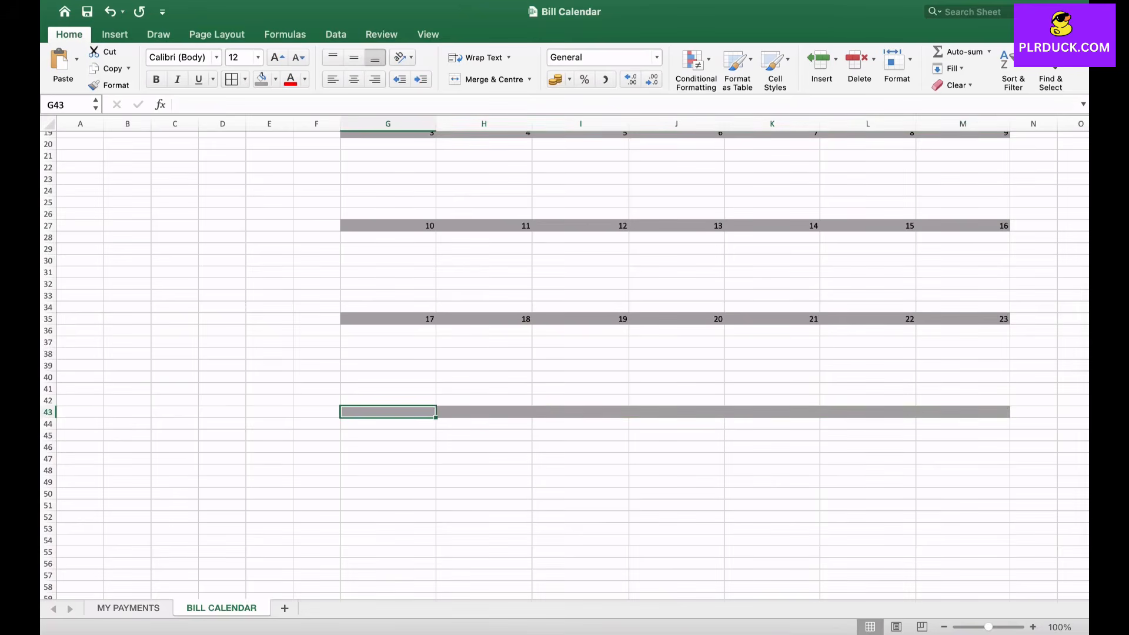
type("=")
left_click(894, 319)
left_click(994, 319)
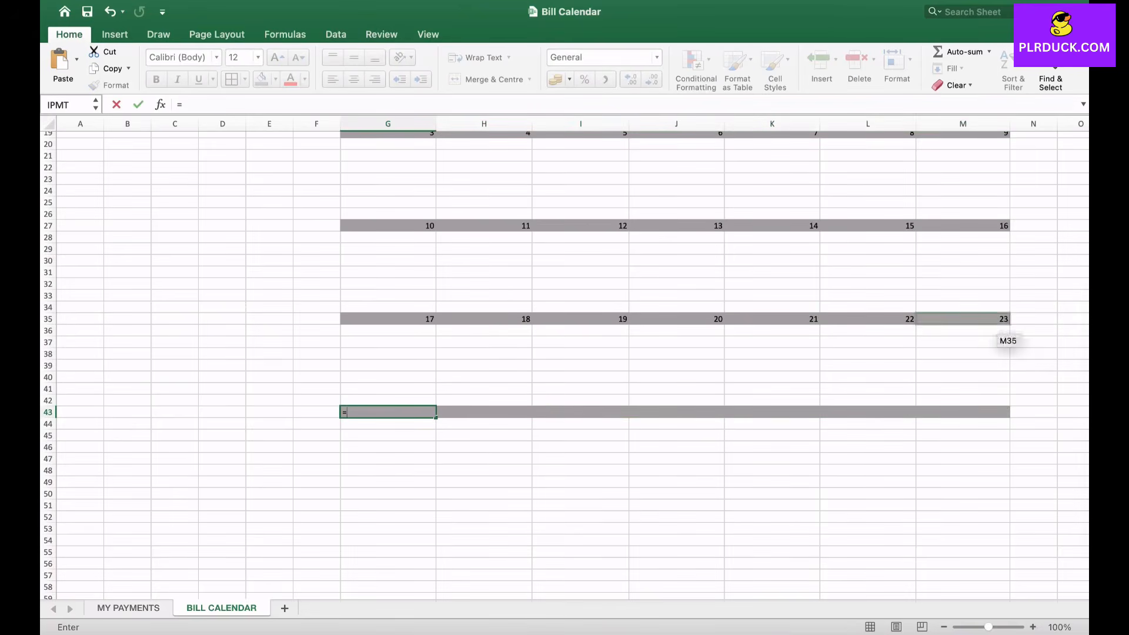
type("+1")
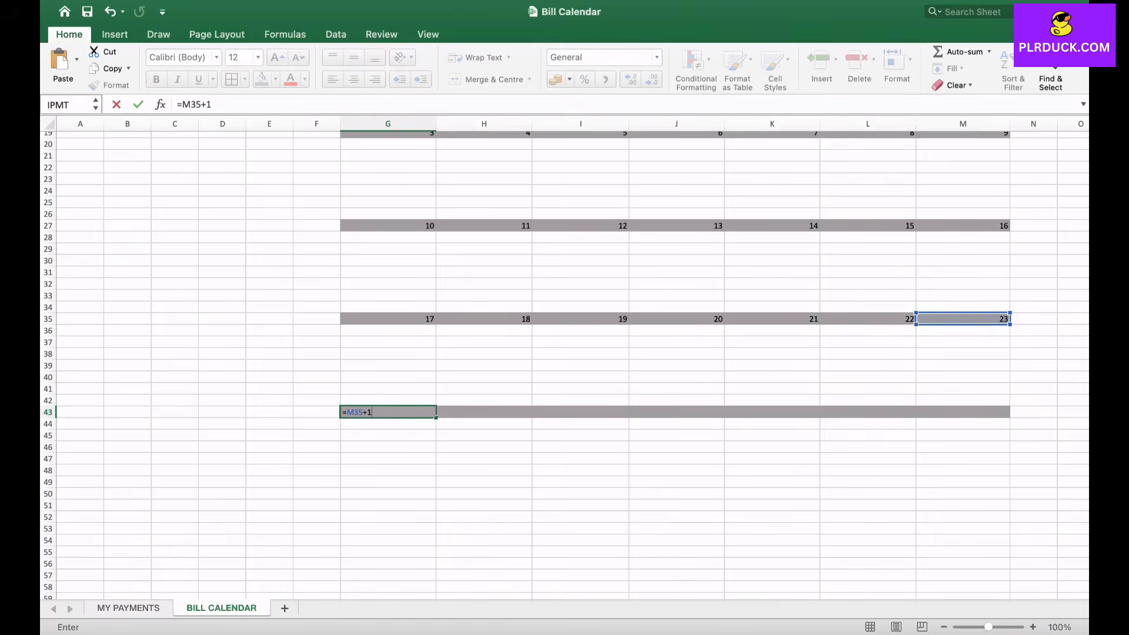
key("Return")
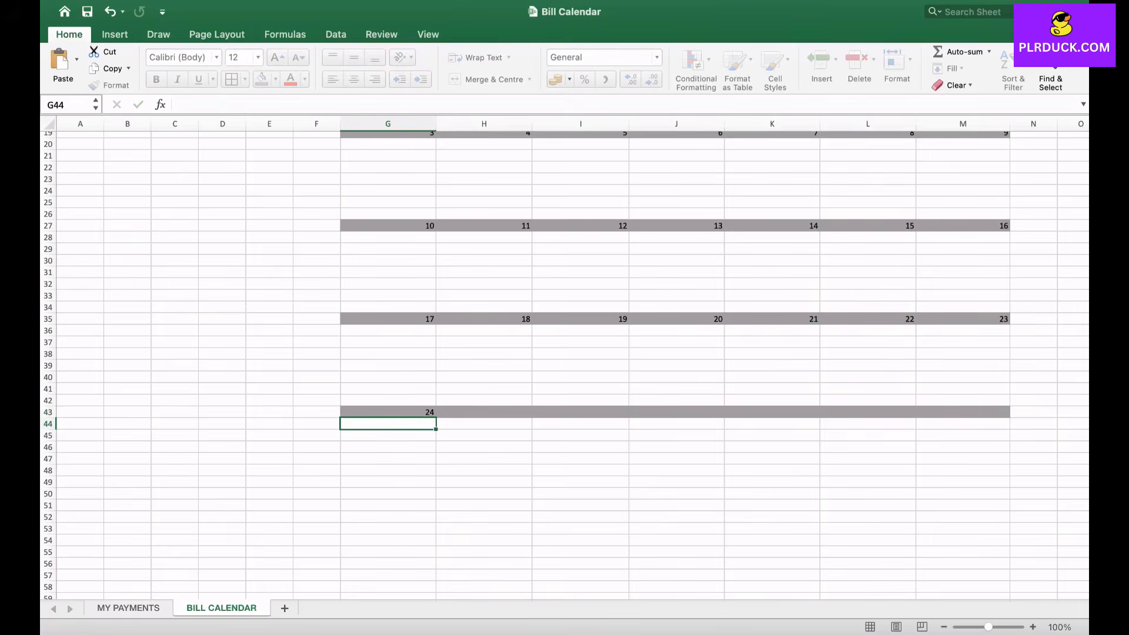
- Enter =G43+1 in H43 and fill the formula across the fifth week's date row to M43
left_click(484, 412)
type("=")
key("Left")
type("+1")
key("Return")
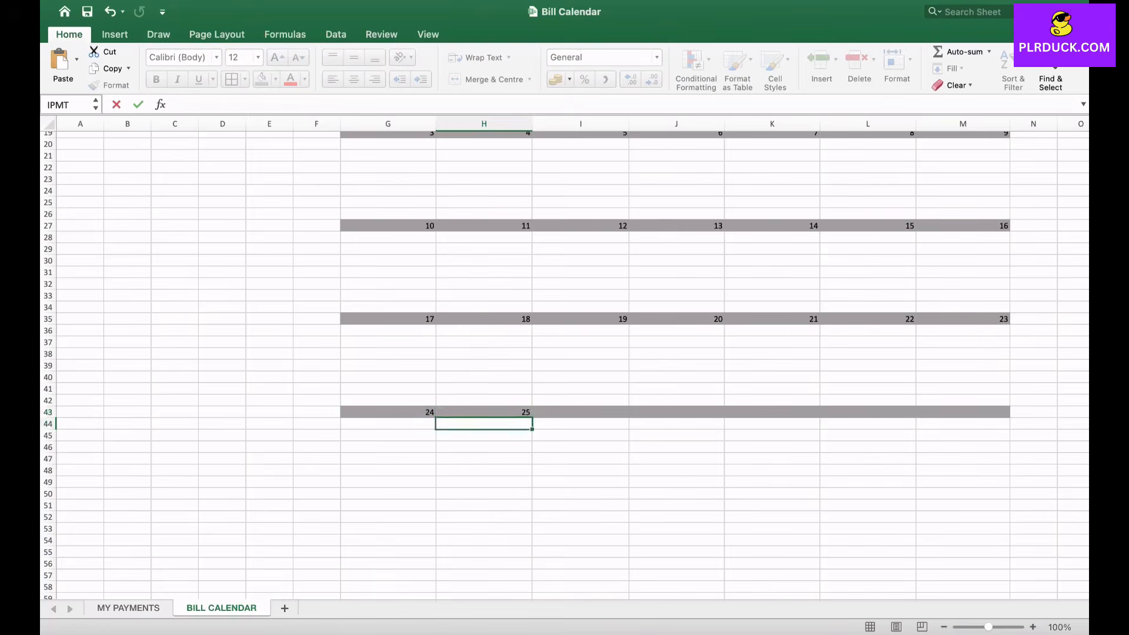
left_click(484, 412)
left_click_drag(532, 417, 1006, 415)
- Apply the darker grey date-row fill to G51 to M51 for the sixth week
scroll(565, 365, "down", 2)
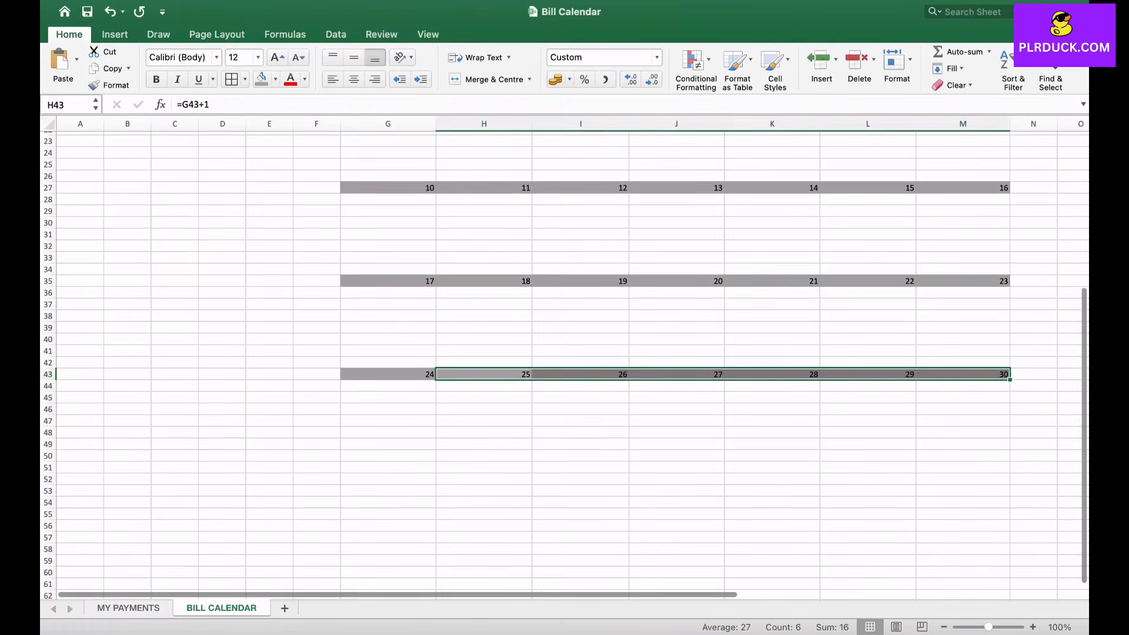
left_click(388, 456)
left_click_drag(388, 467, 964, 467)
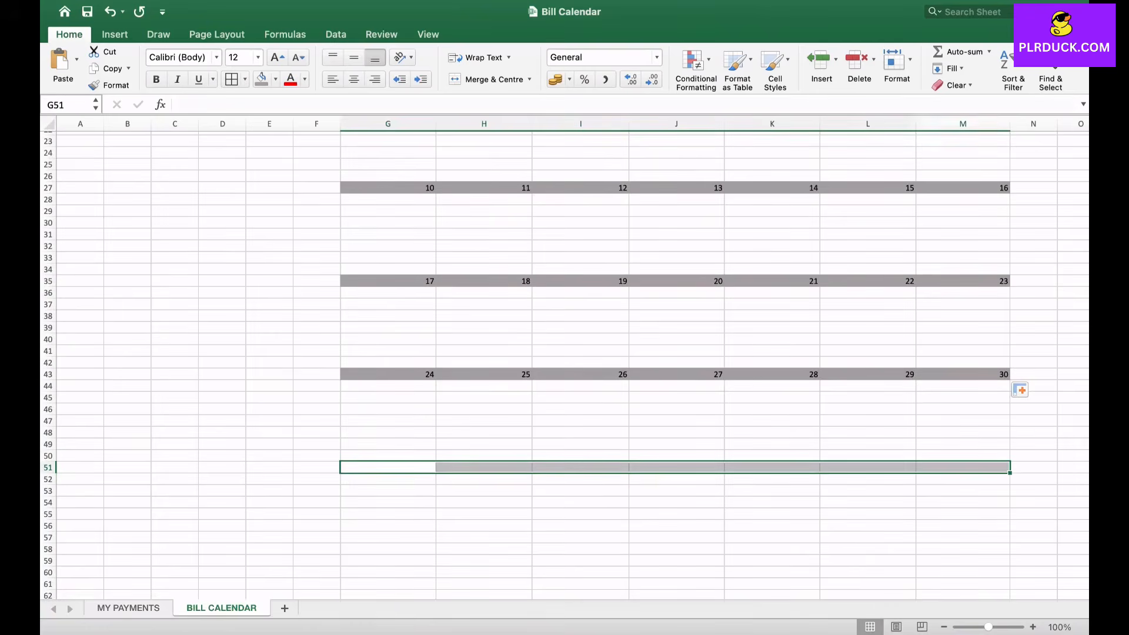
left_click(261, 80)
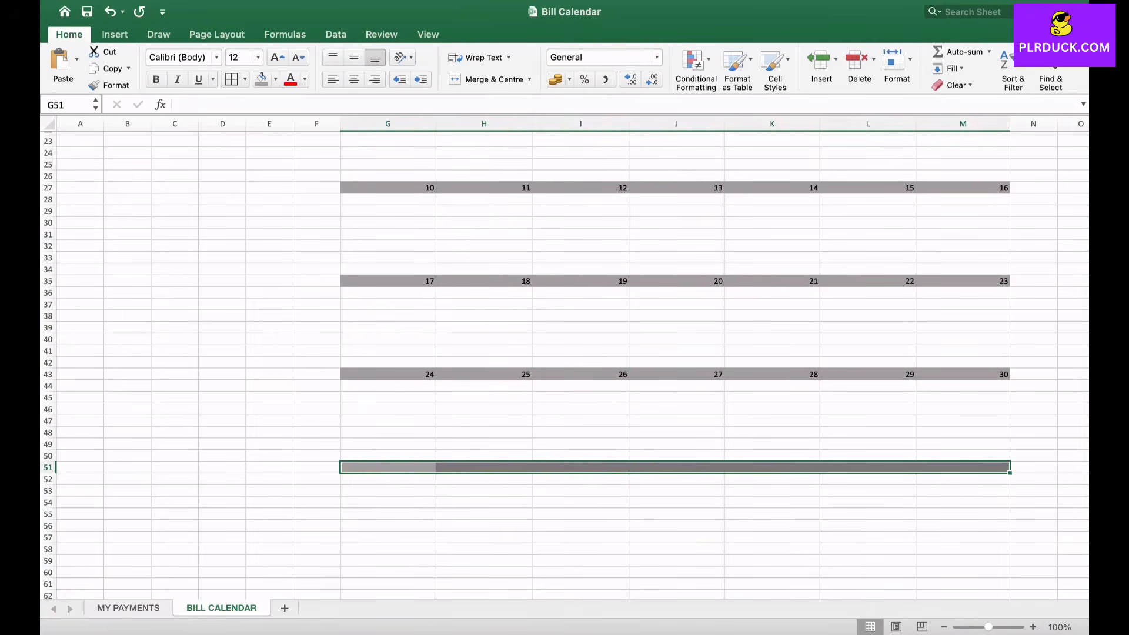
- Enter =M43+1 in G51 for the Sunday of the sixth week's date row
left_click(388, 468)
type("=")
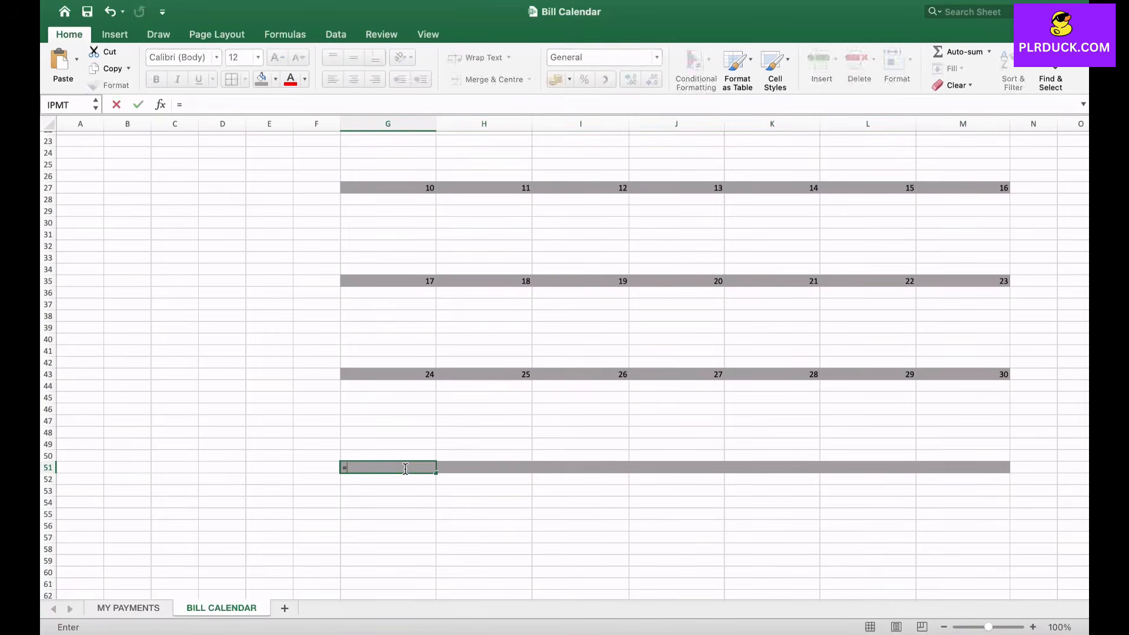
left_click(976, 375)
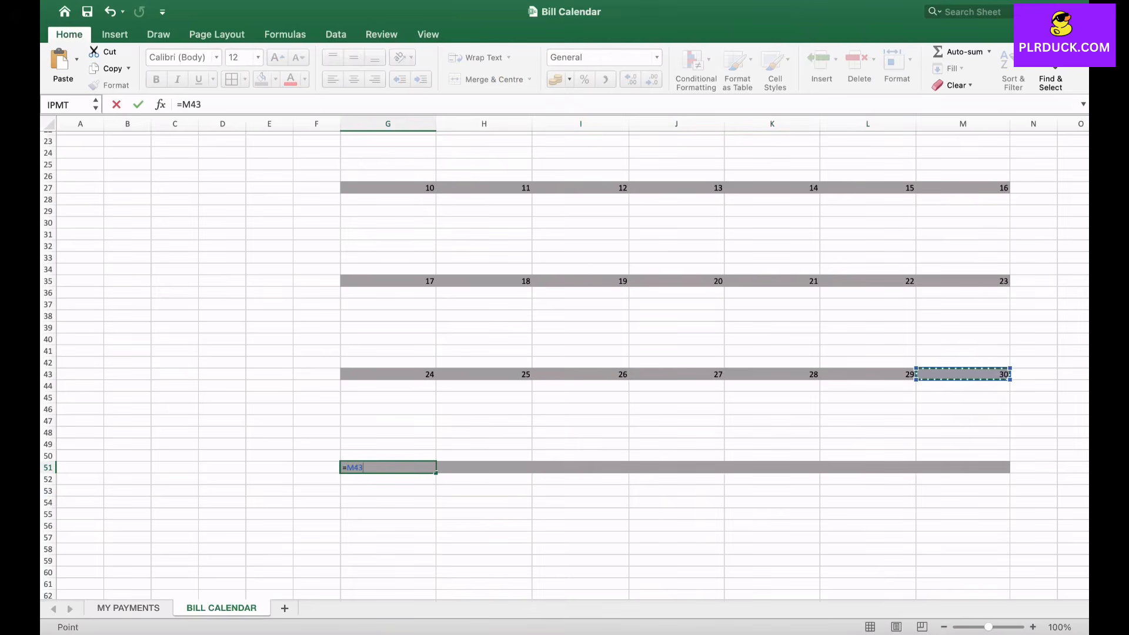
type("+1")
key("Return")
- Enter =G51+1 in H51 and fill the formula across the sixth week's date row to M51
key("Up")
key("Right")
type("=")
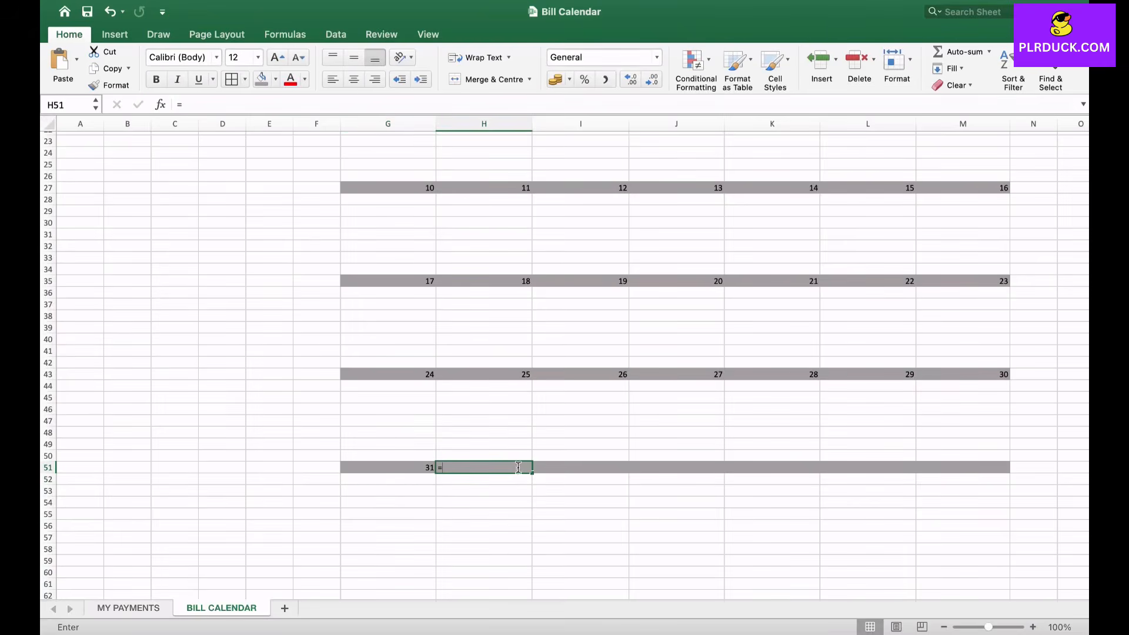
left_click(412, 467)
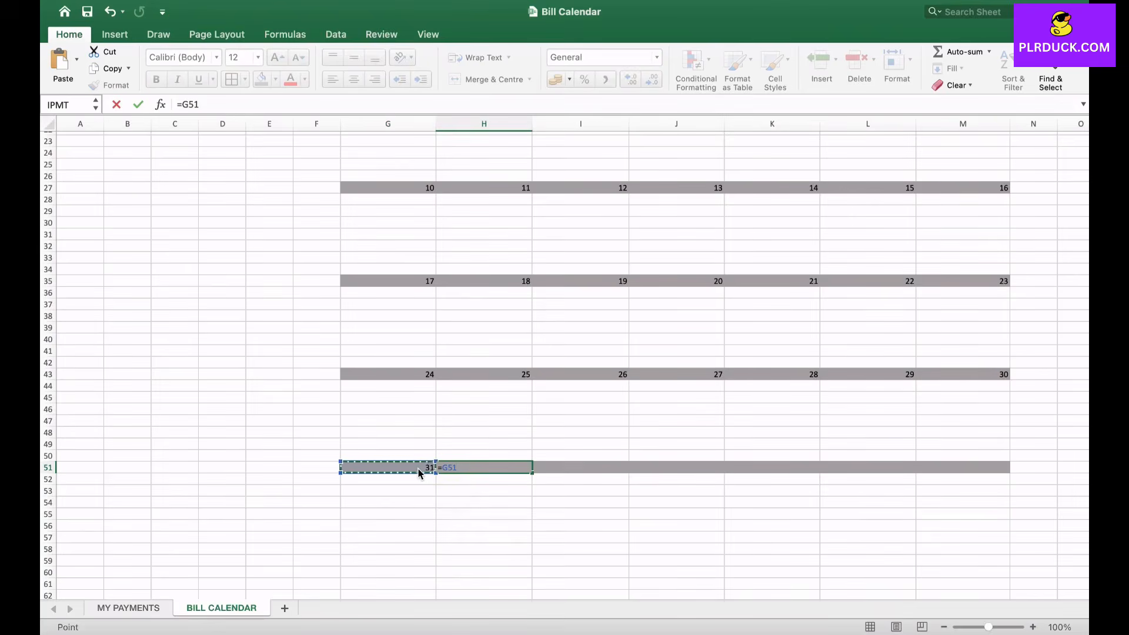
type("+")
type("1")
key("Return")
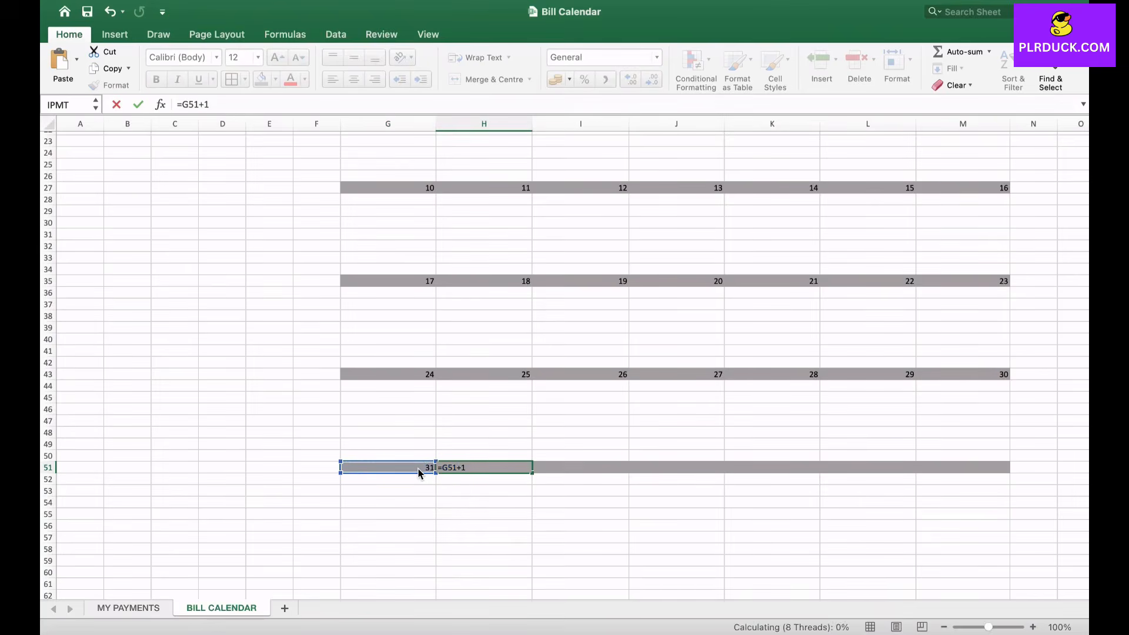
left_click(484, 467)
left_click_drag(532, 473, 1010, 471)
left_click(772, 514)
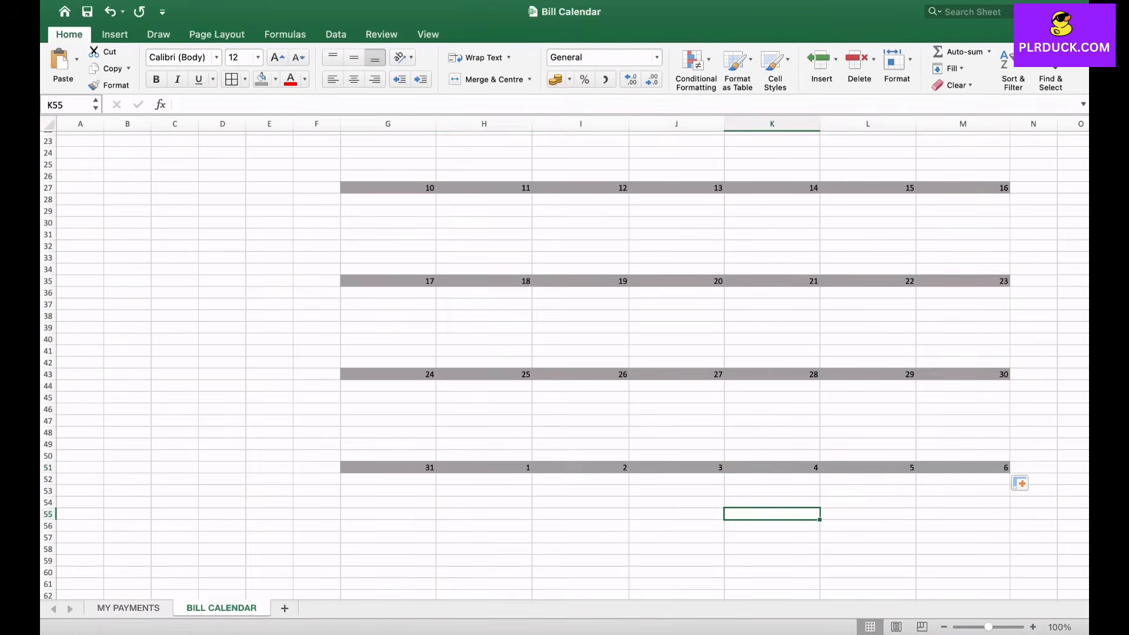
- Apply borders to every cell of the calendar grid, from the weekday headers in G9 to M58
scroll(565, 365, "up", 7)
left_click_drag(388, 228, 1010, 236)
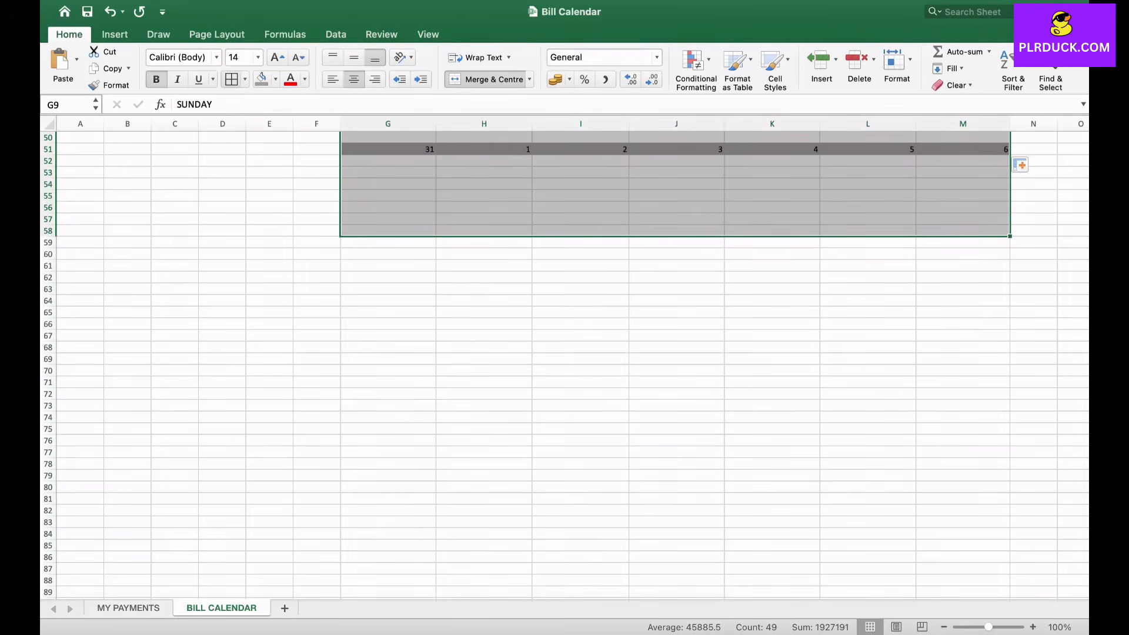
left_click(231, 79)
scroll(484, 359, "up", 15)
left_click(484, 358)
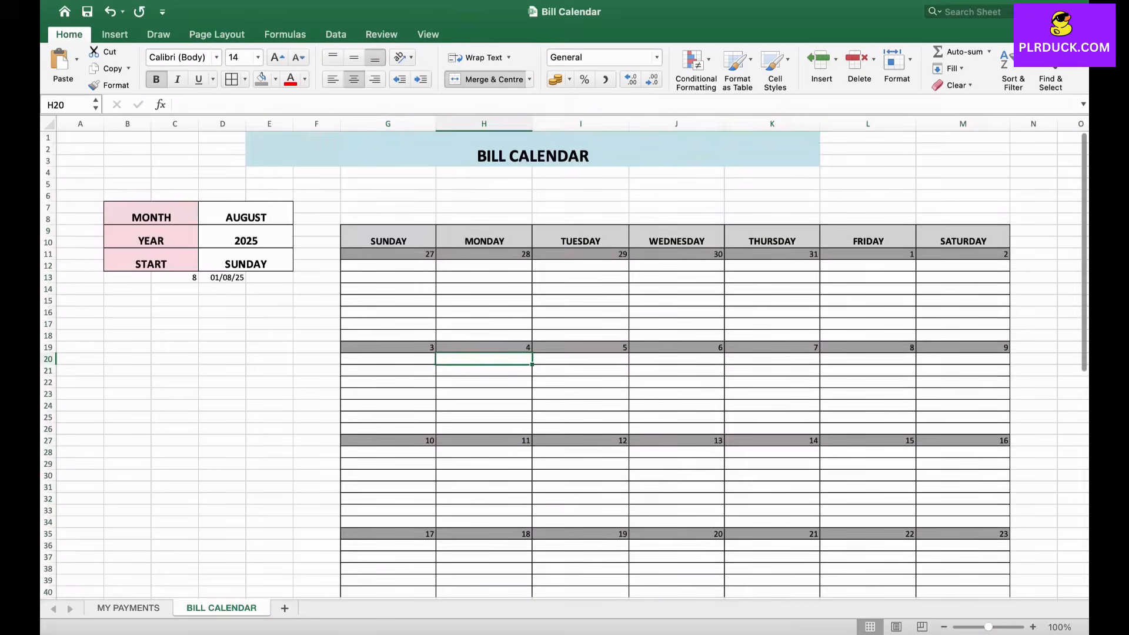
scroll(564, 365, "down", 4)
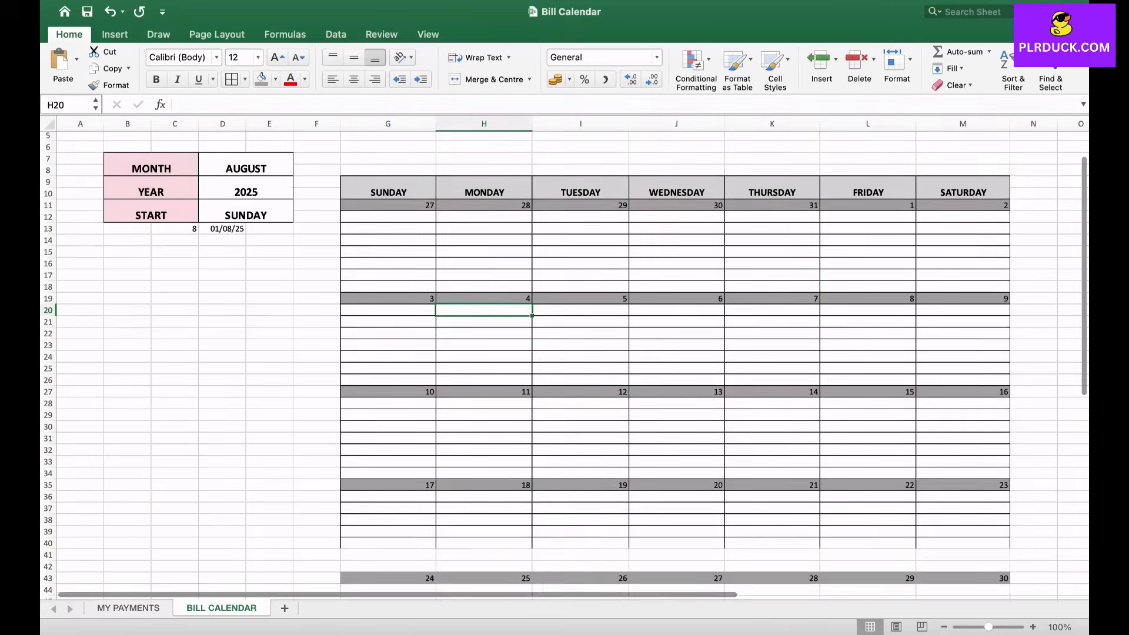
scroll(565, 364, "up", 4)
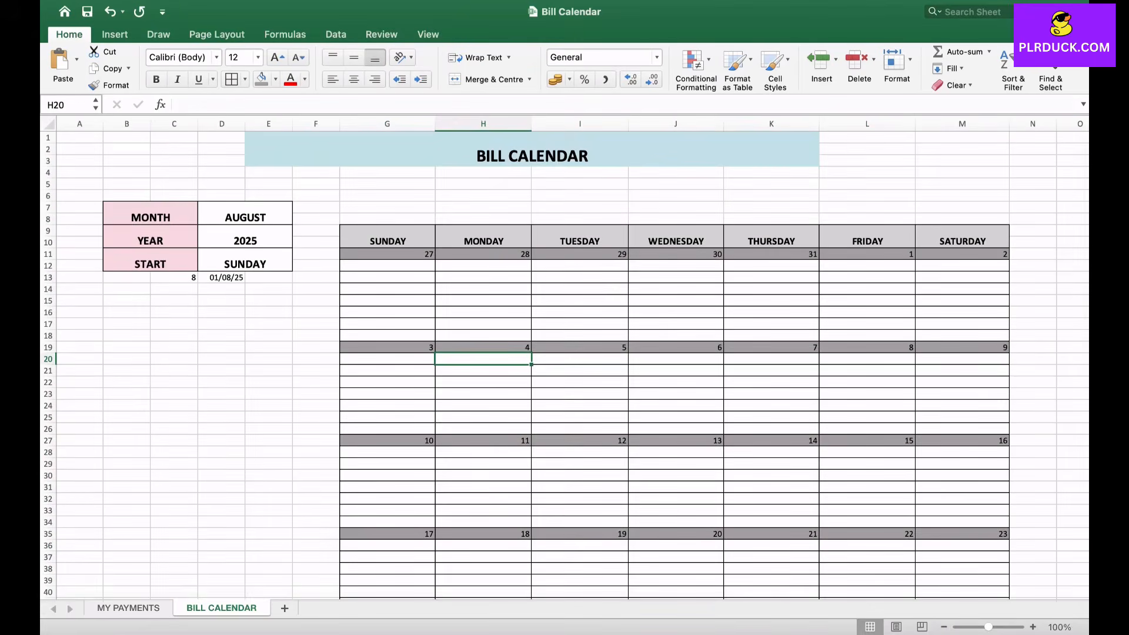
left_click(387, 265)
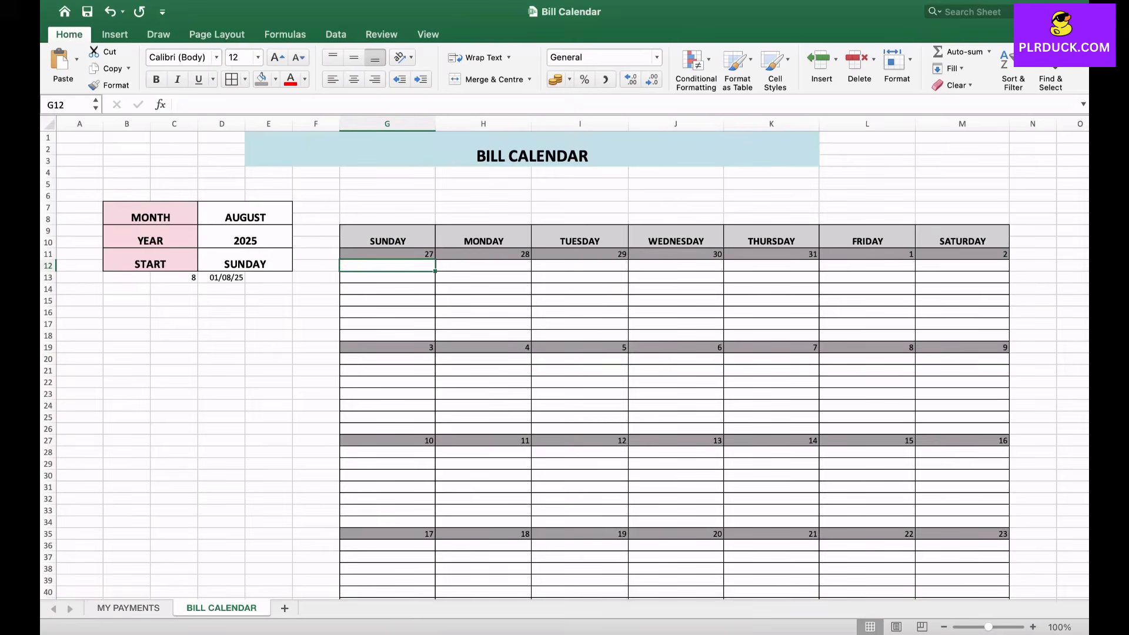
left_click(387, 312)
left_click(387, 289)
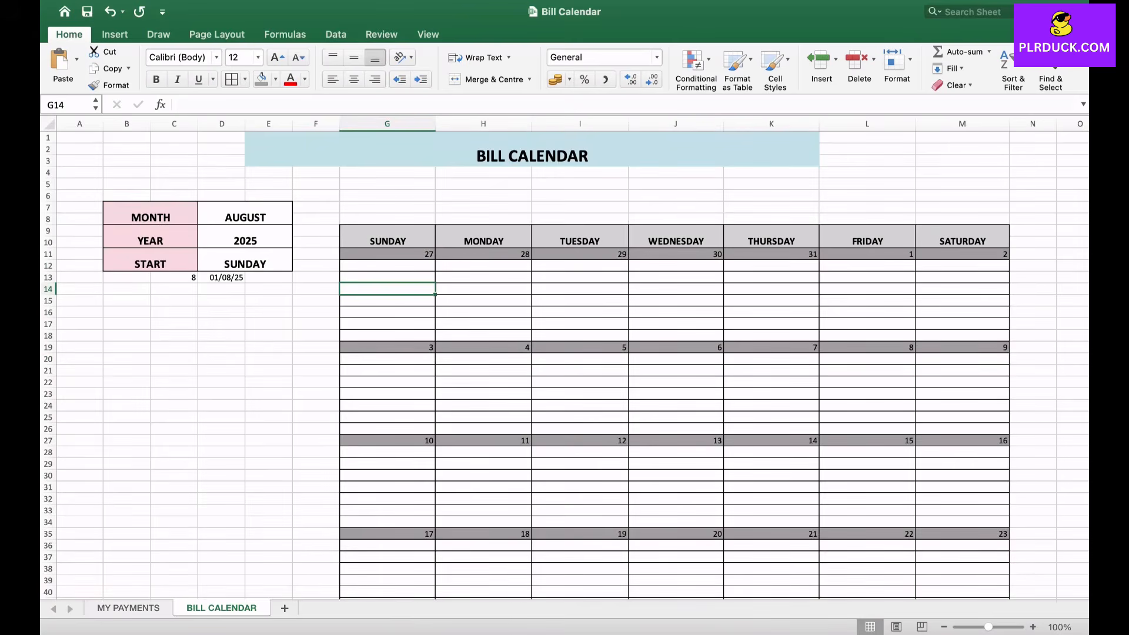
left_click(867, 277)
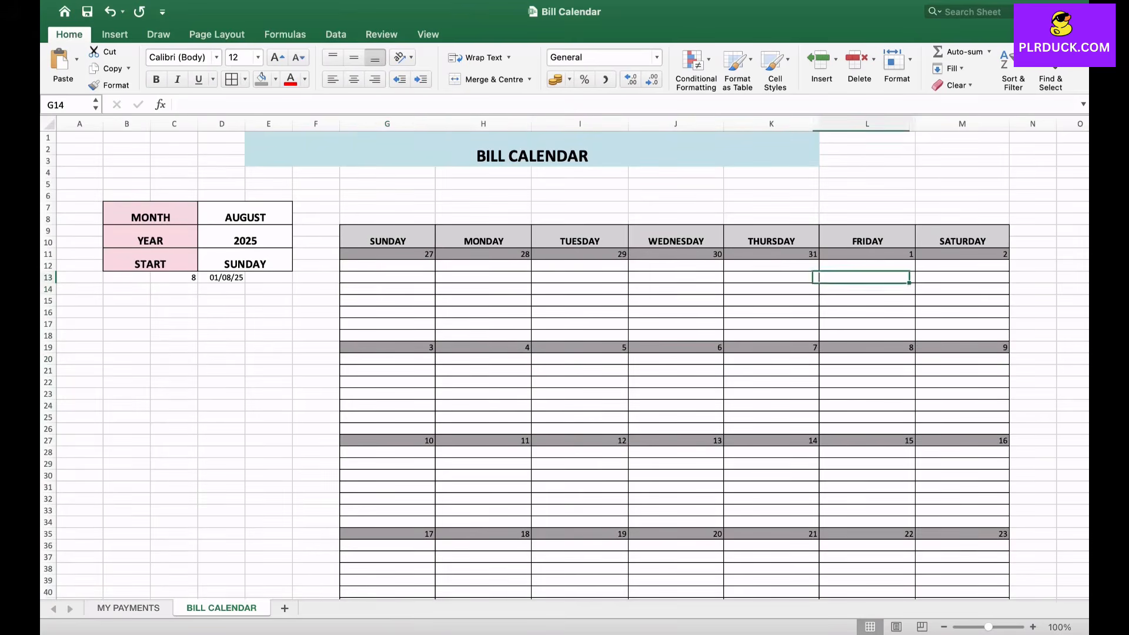
left_click(867, 288)
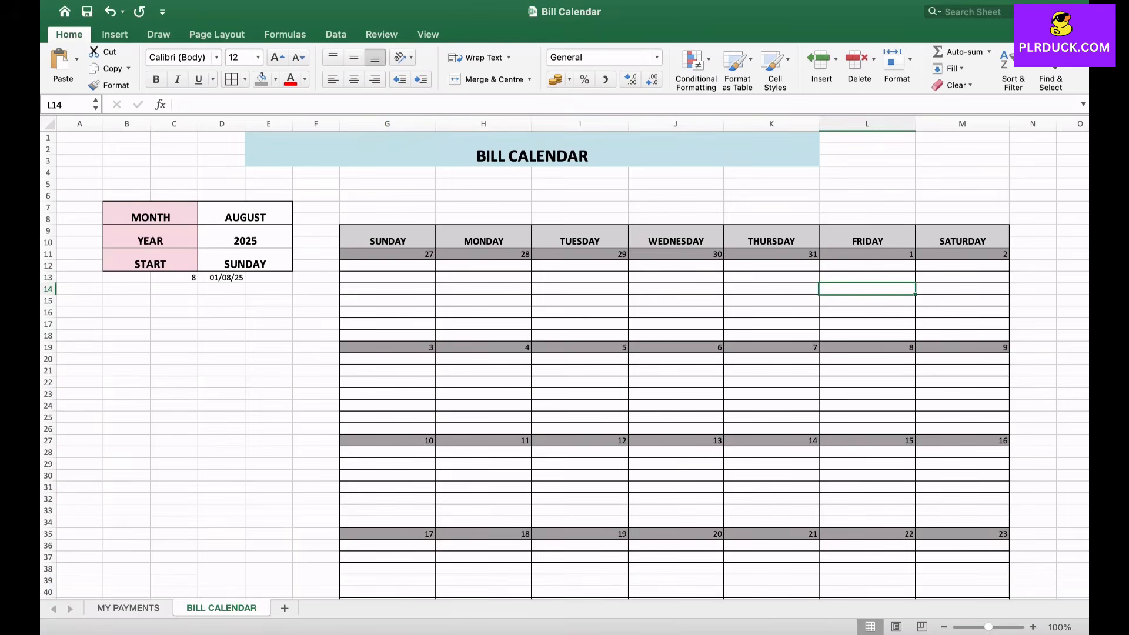
left_click(579, 382)
left_click(580, 405)
left_click(580, 429)
left_click(580, 382)
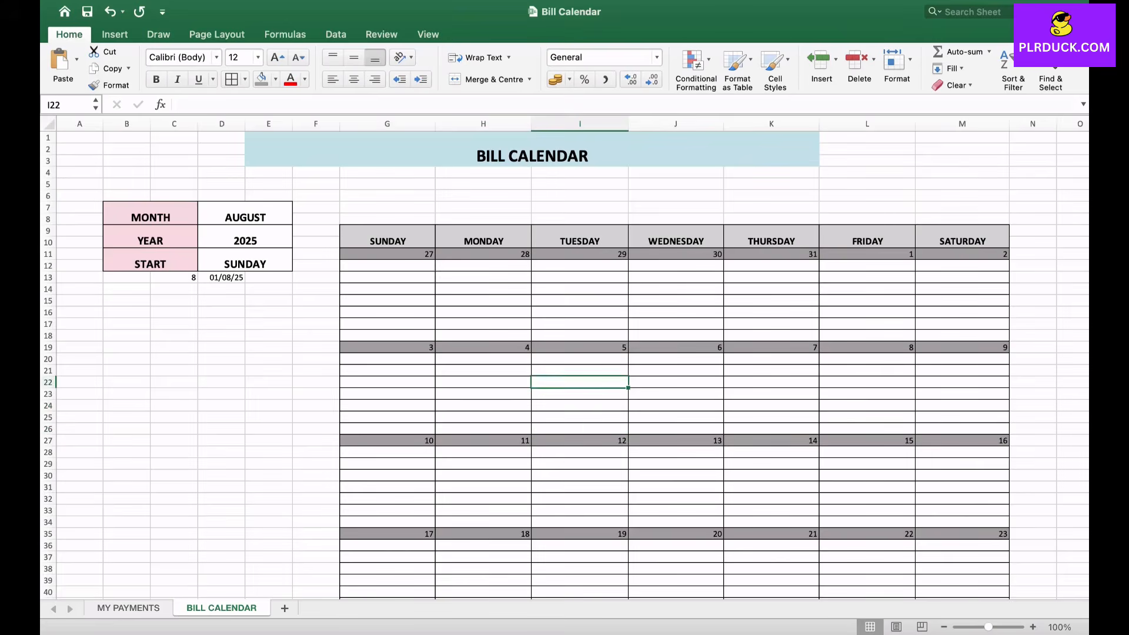
left_click(580, 359)
left_click(580, 382)
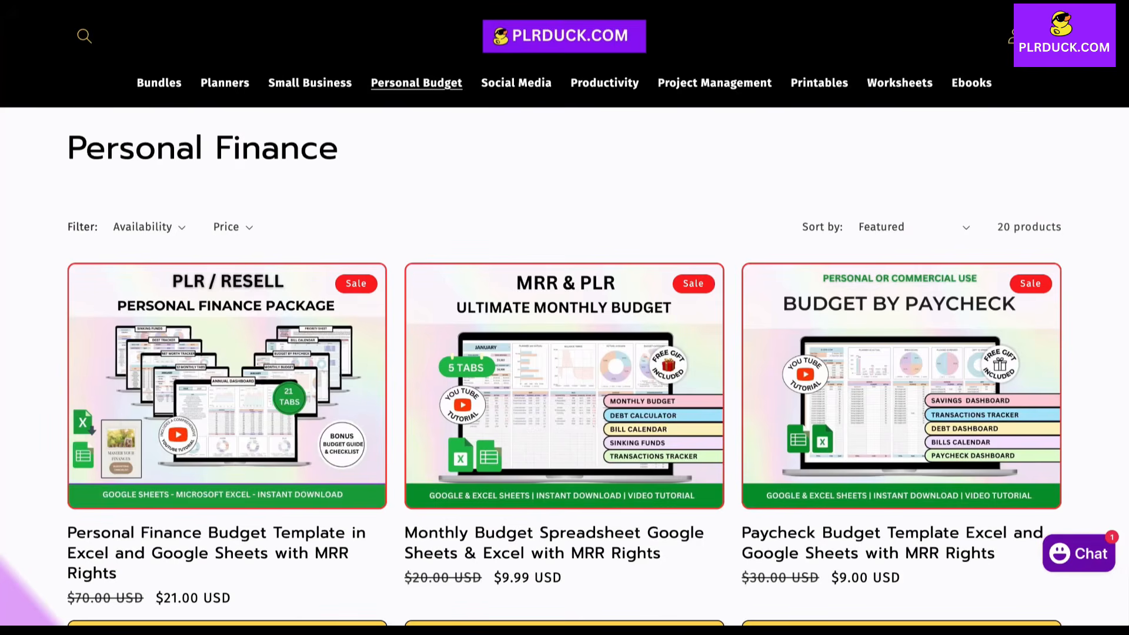
scroll(564, 318, "down", 15)
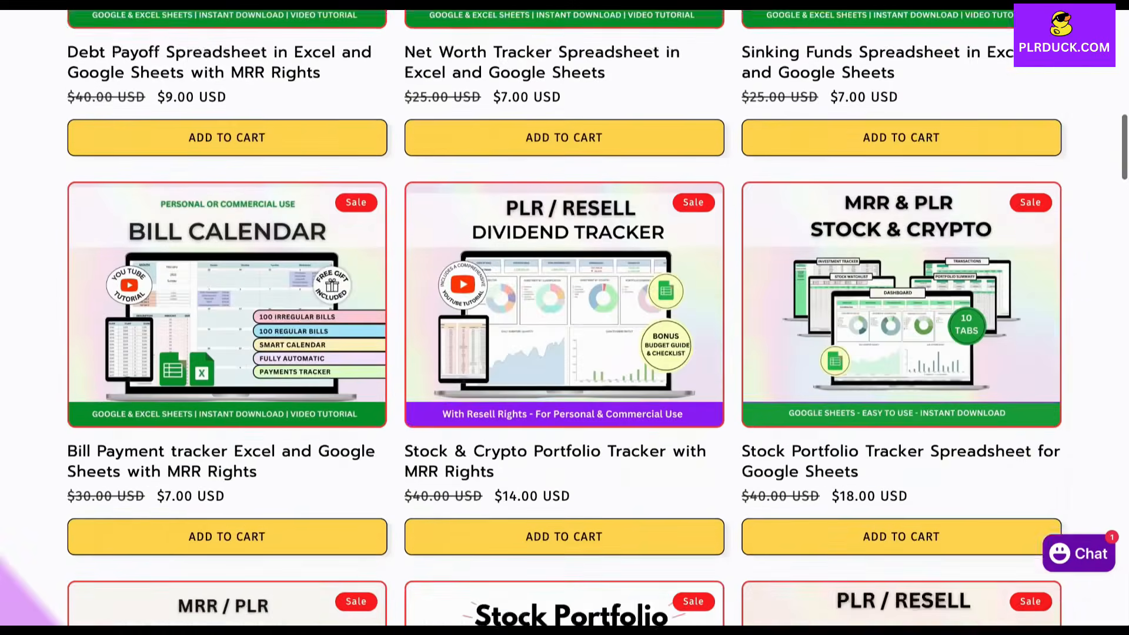
scroll(564, 318, "down", 7)
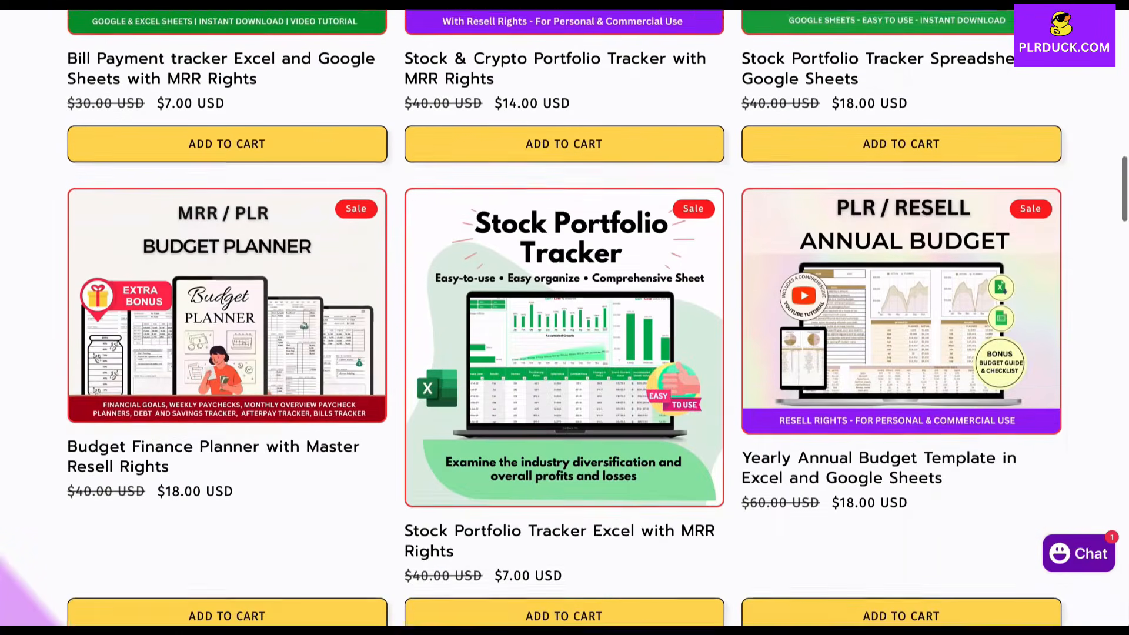